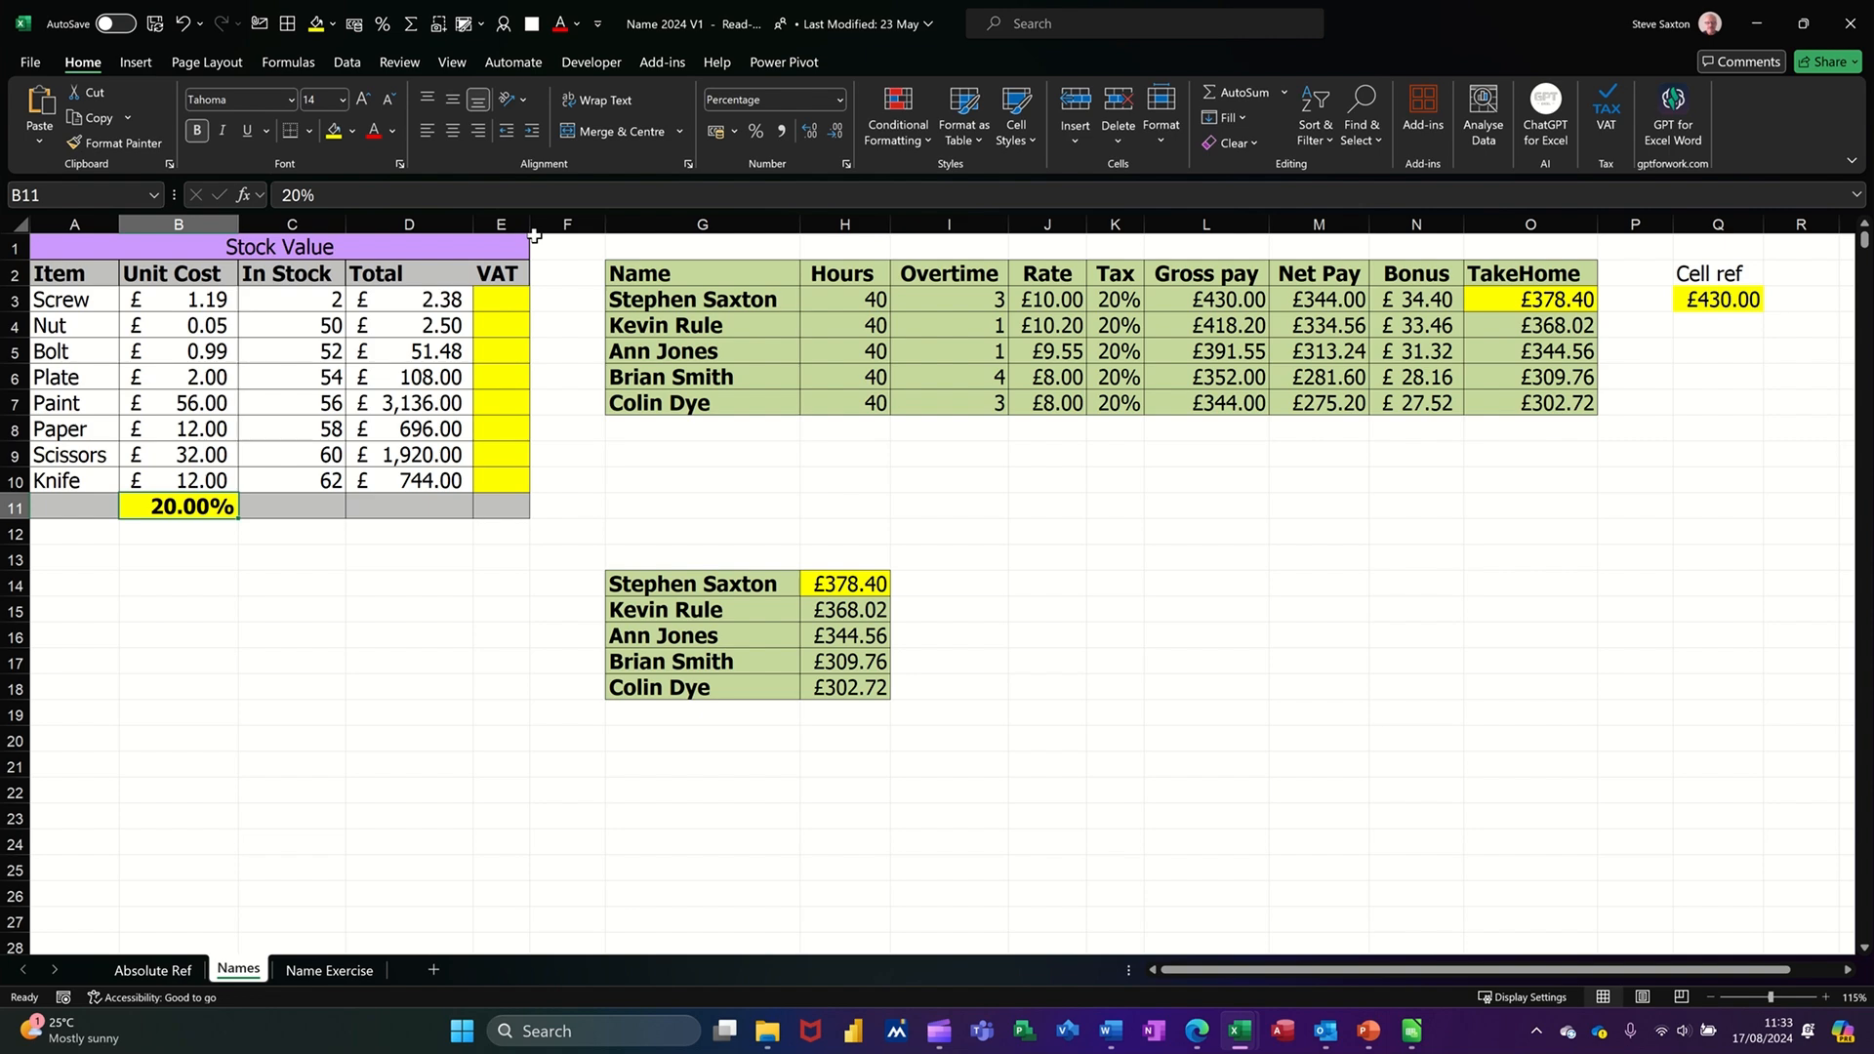
Widen the VAT column E, and examine the stock totals in D3:D10 and the VAT rate in B11
left_click_drag(532, 235, 565, 234)
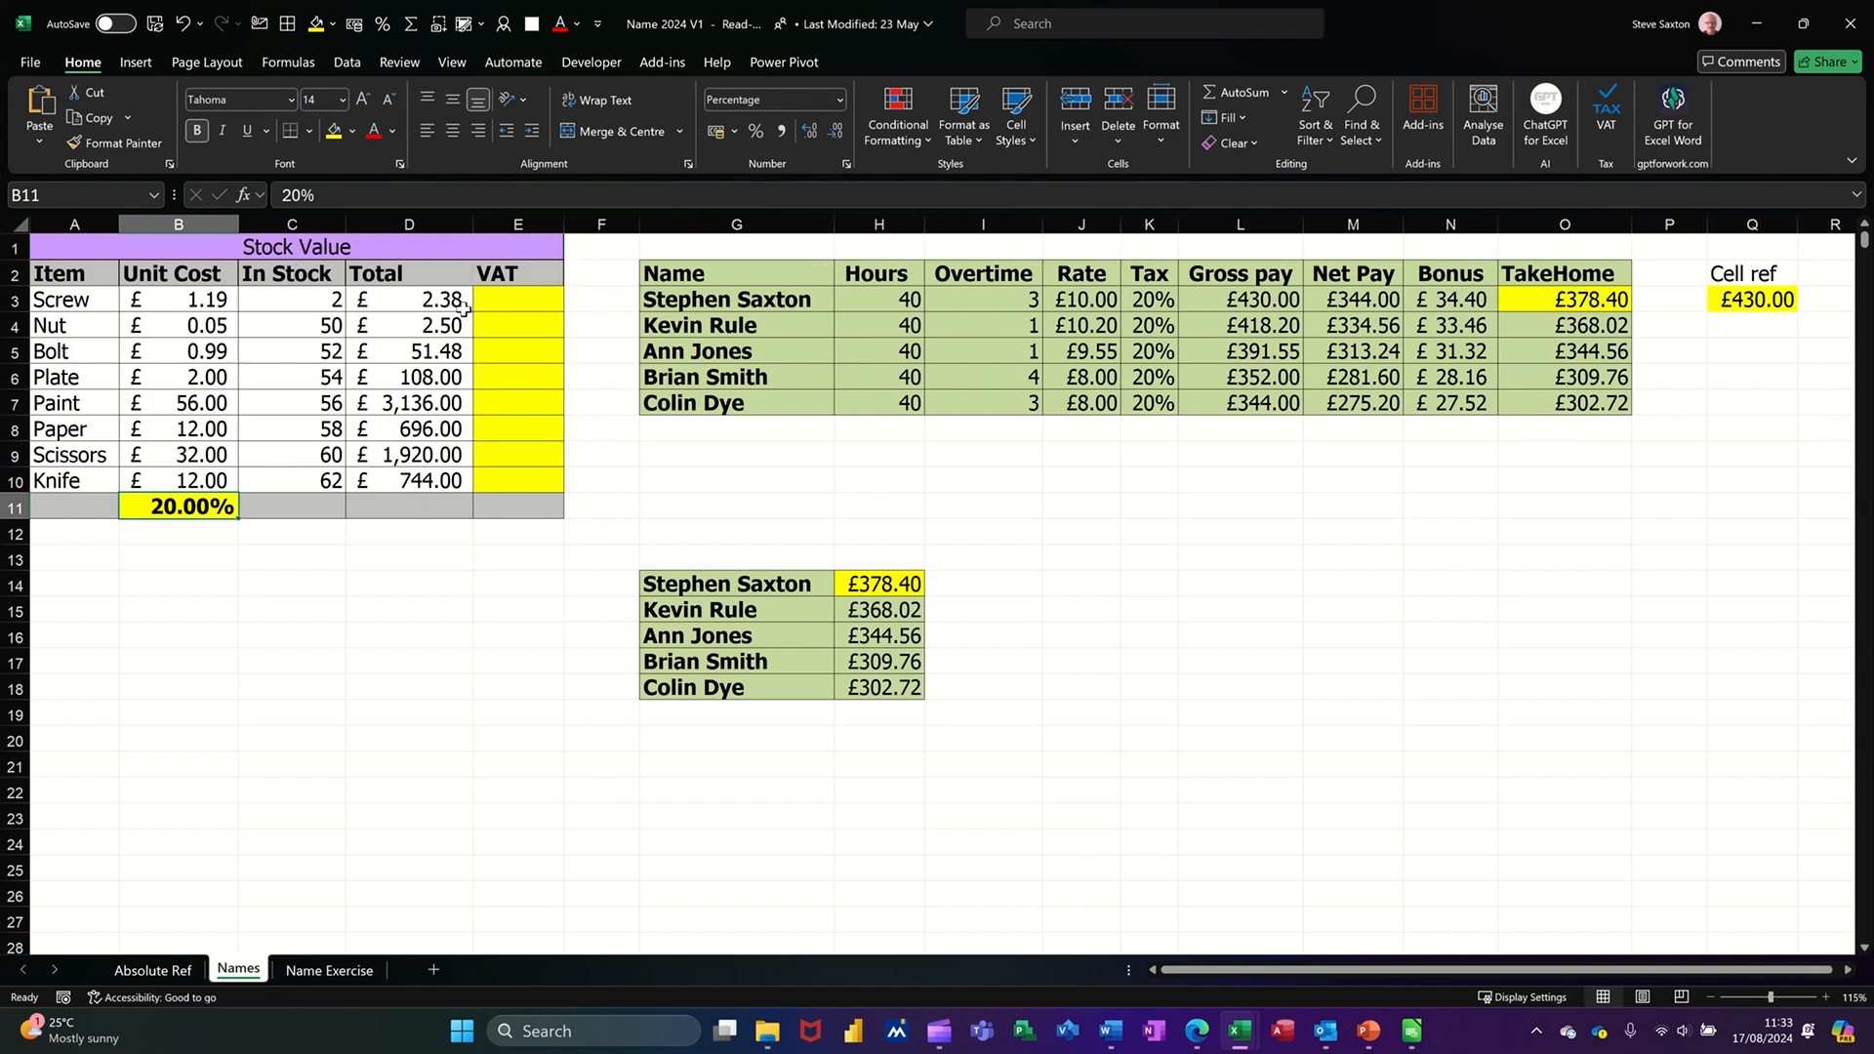
left_click(509, 304)
left_click_drag(434, 301, 437, 475)
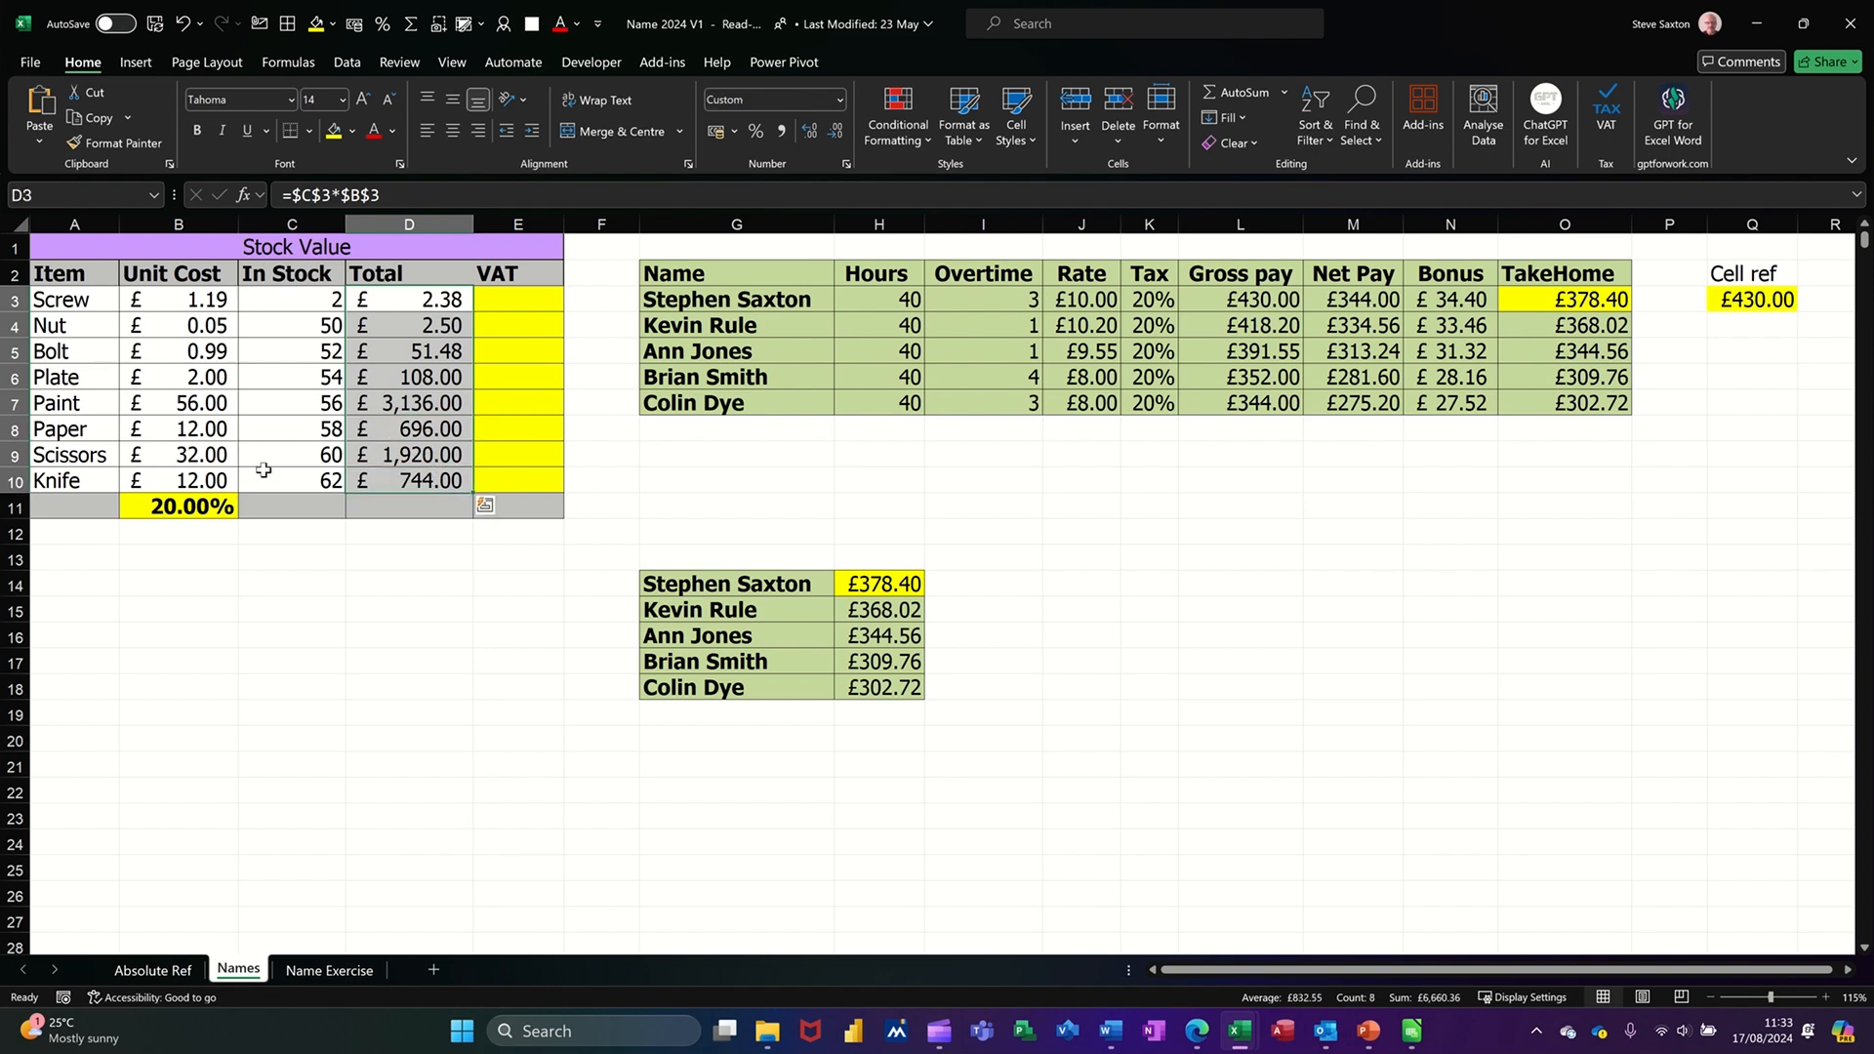
left_click(190, 504)
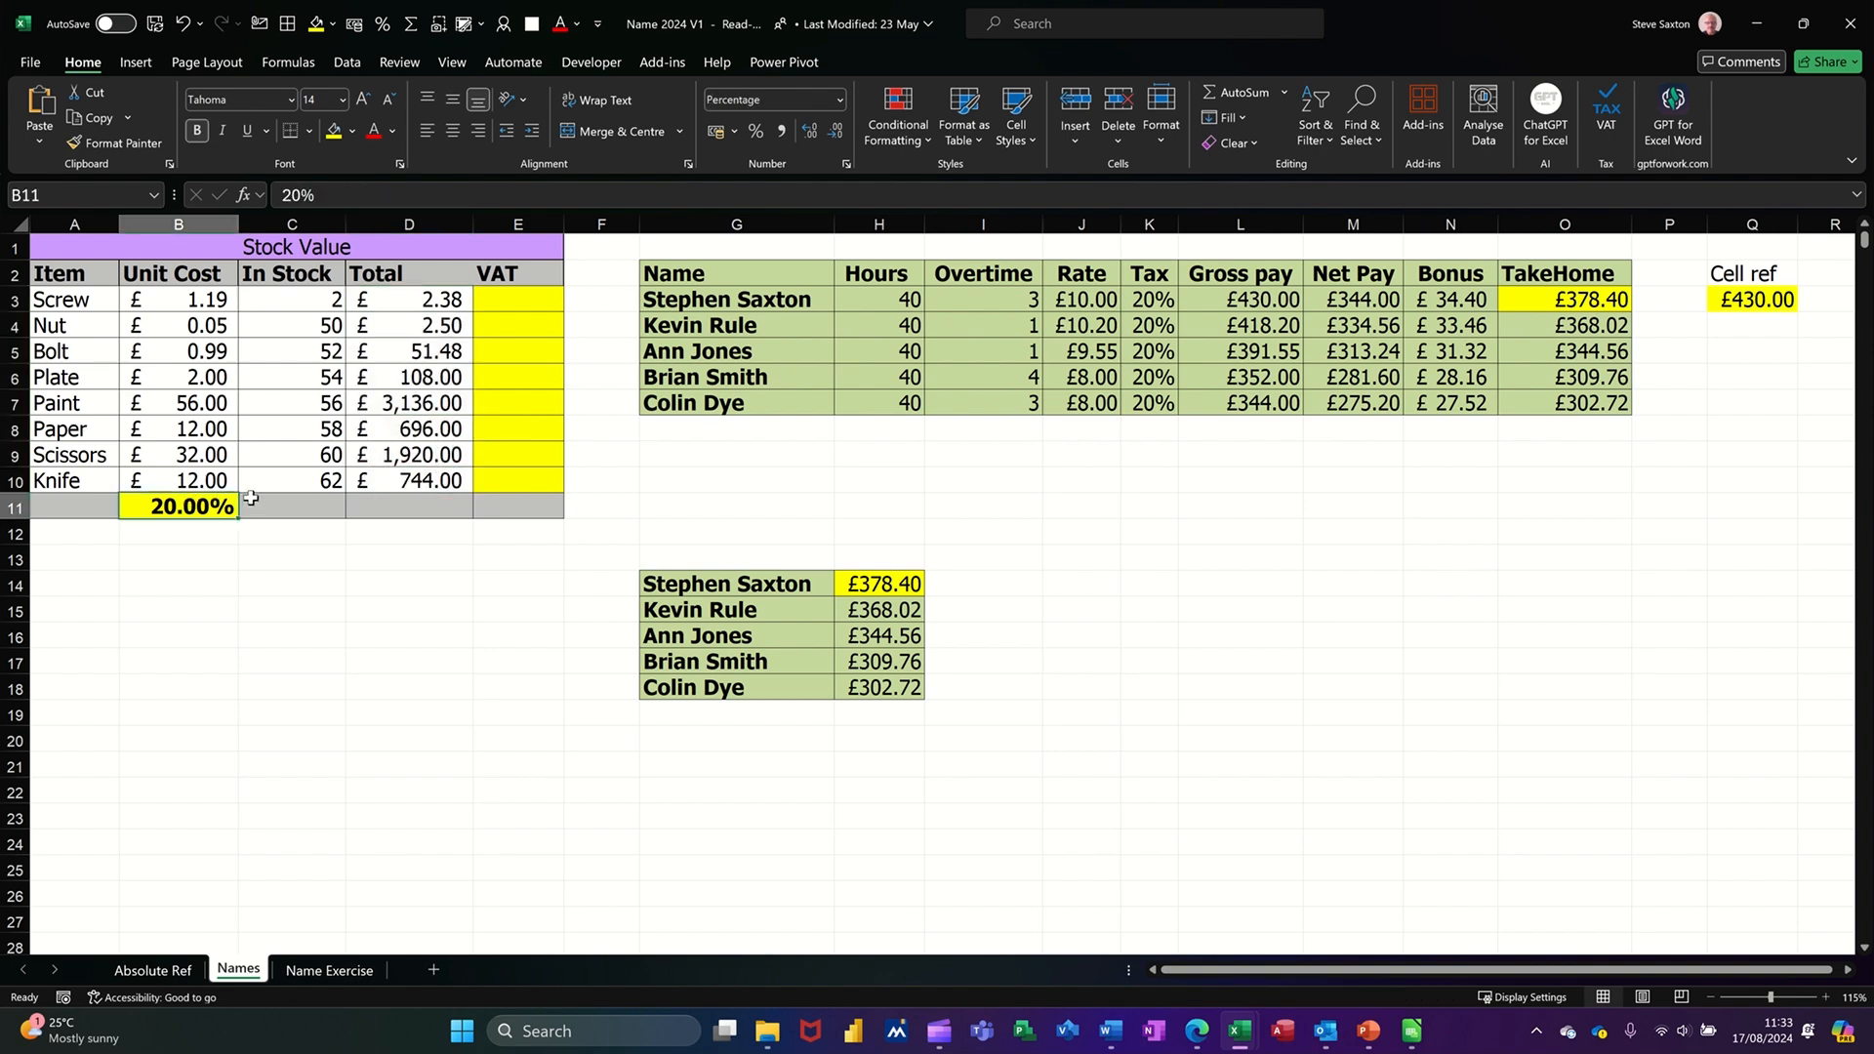
Calculate the Screw row's VAT in E3 with the formula =D3*$B$11, using an absolute reference to the rate
left_click(506, 305)
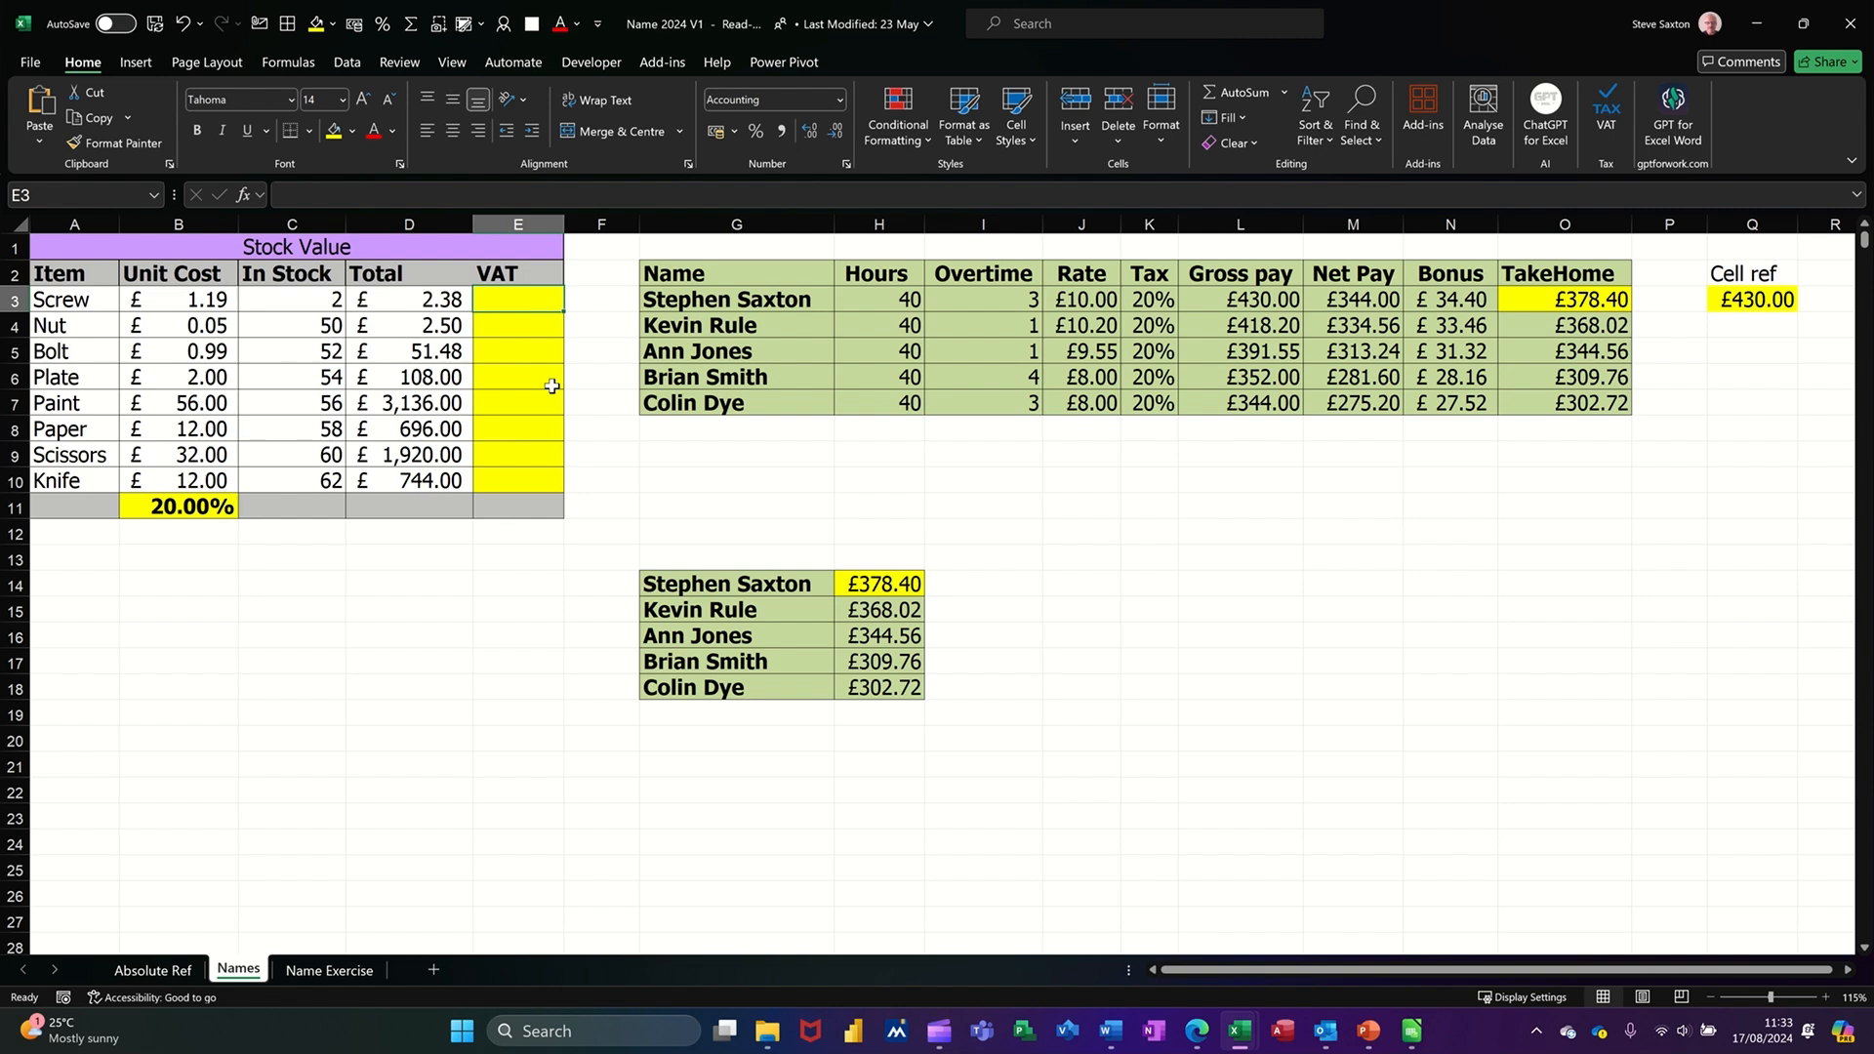
type("=")
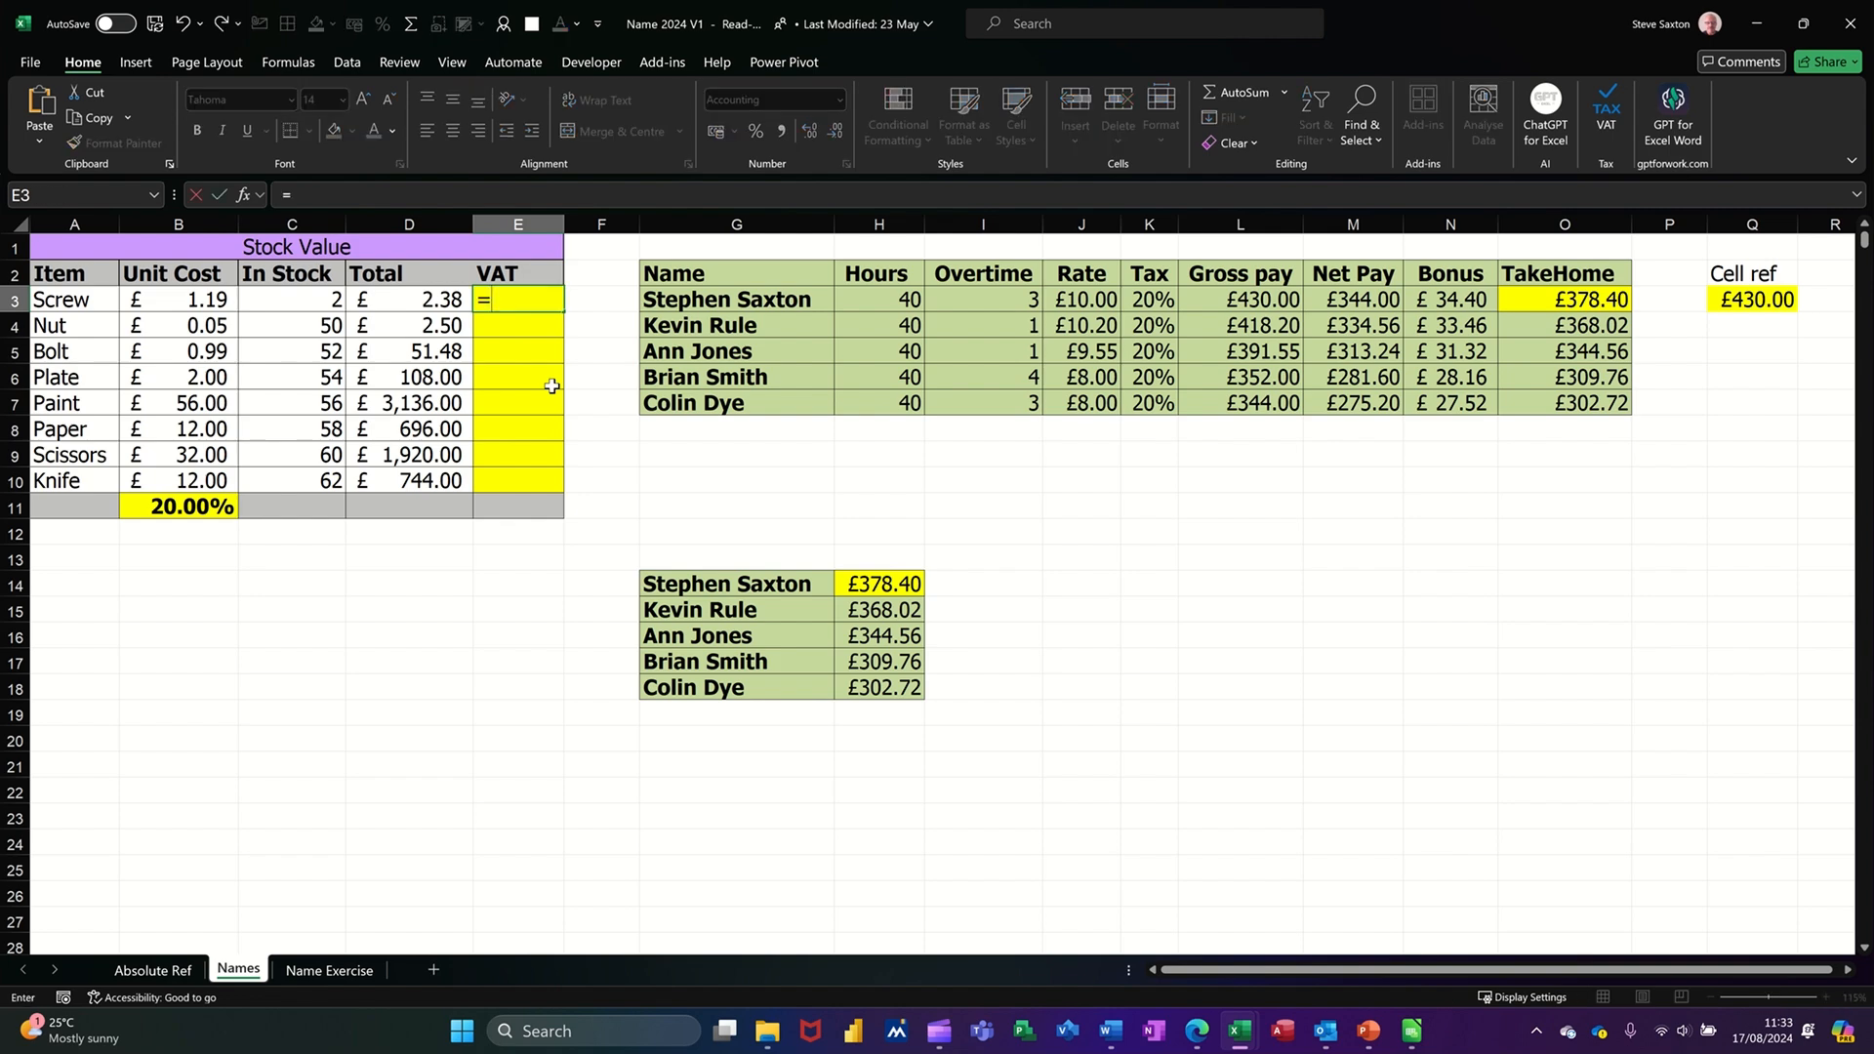
left_click(402, 305)
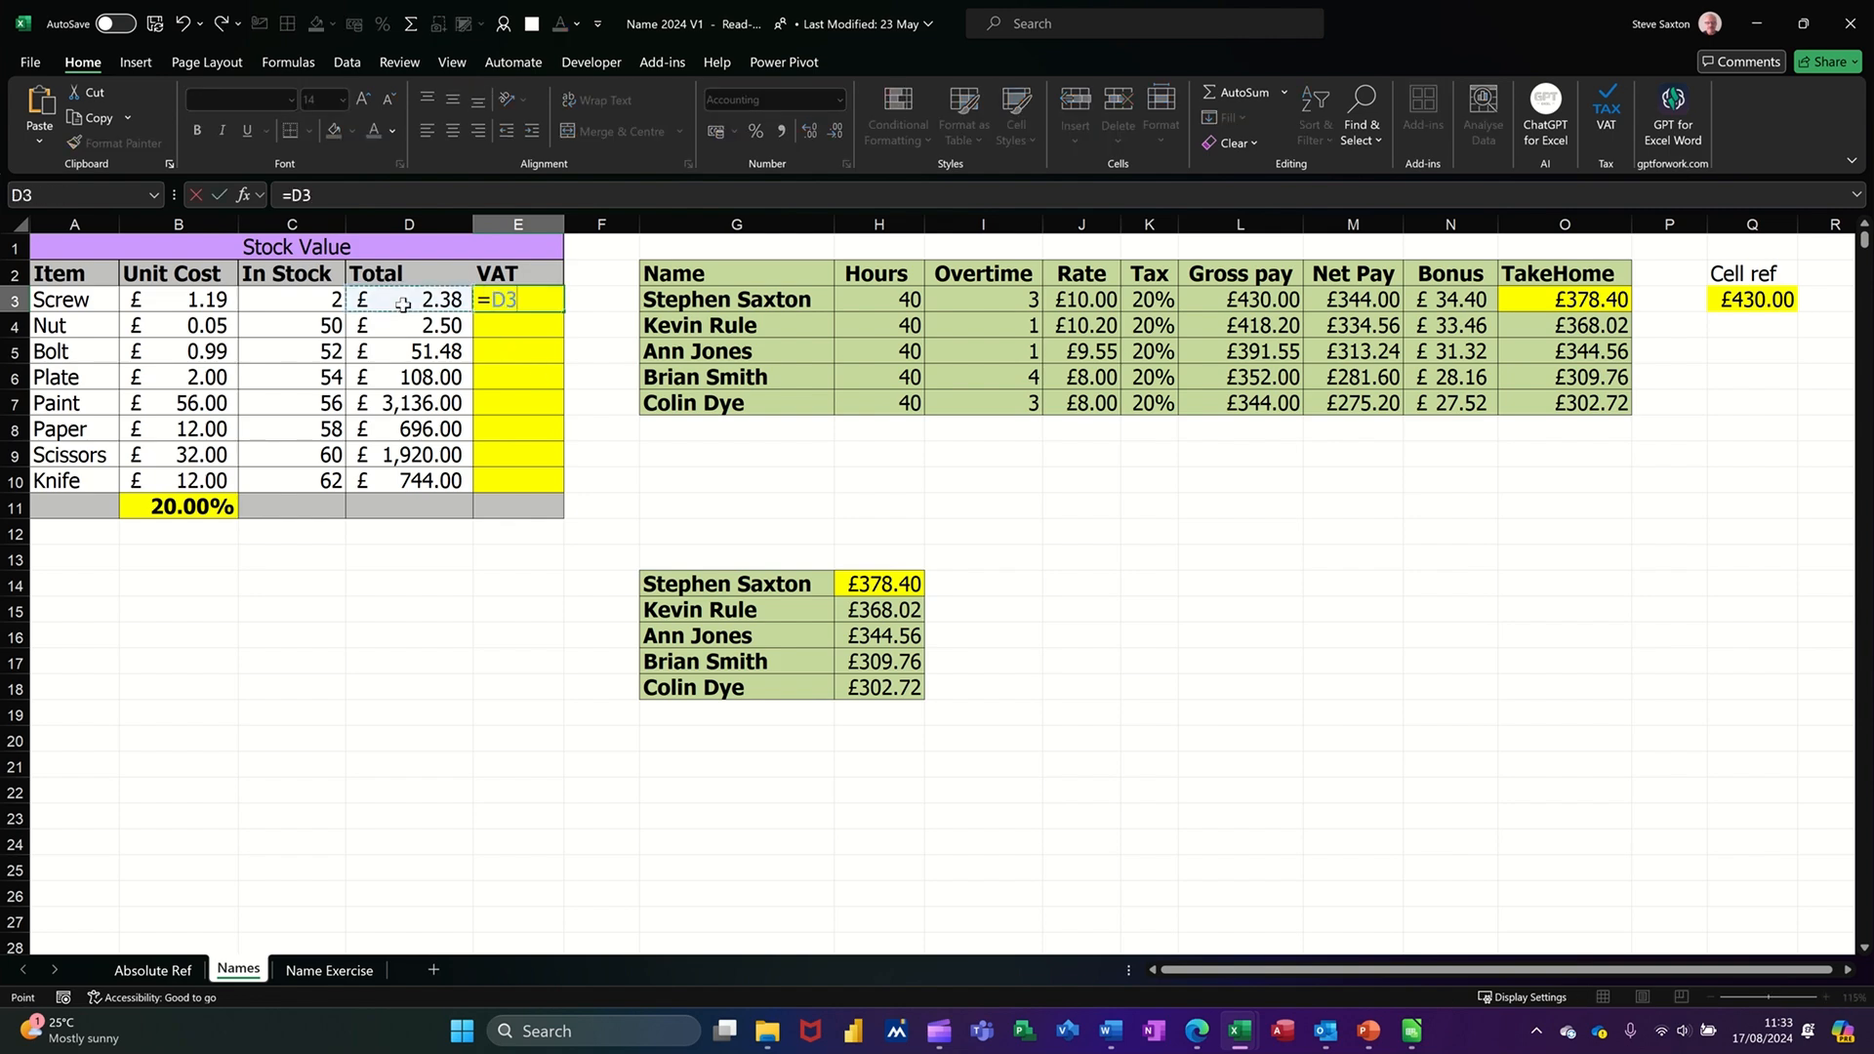
type("*")
left_click(177, 506)
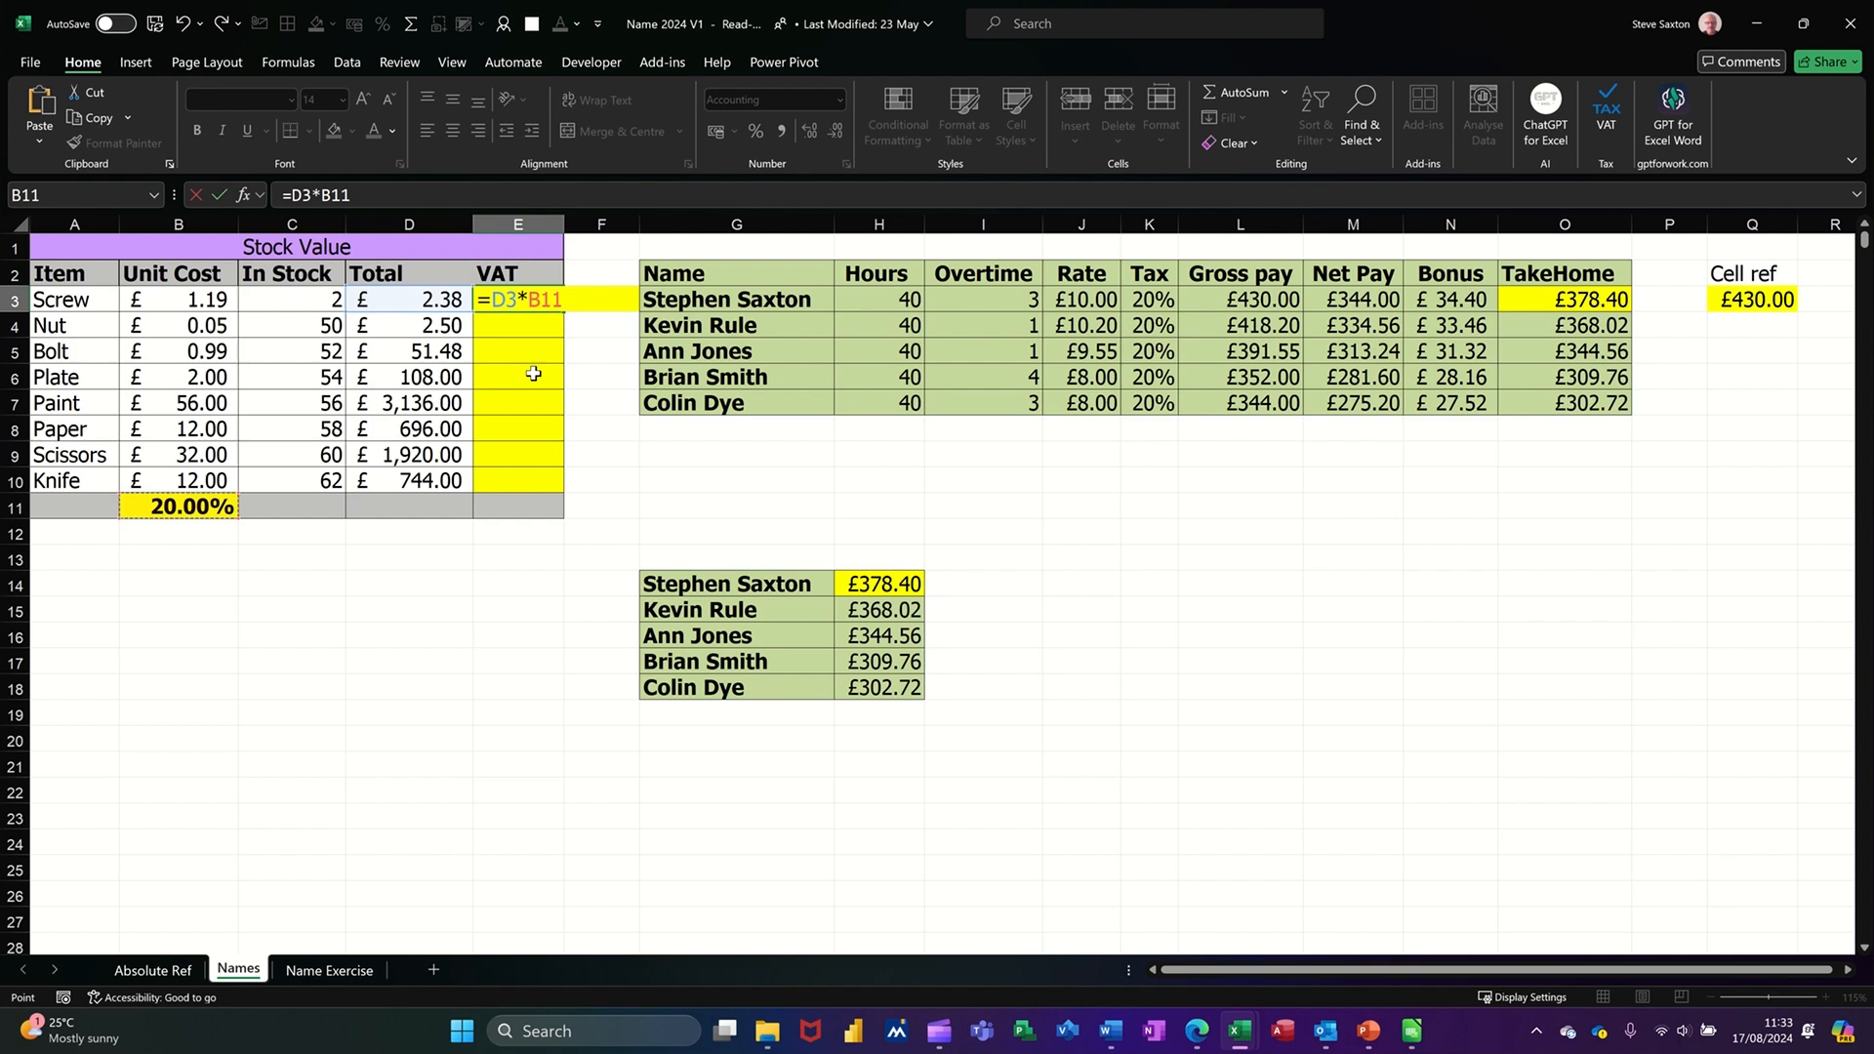
key("F4")
left_click(220, 193)
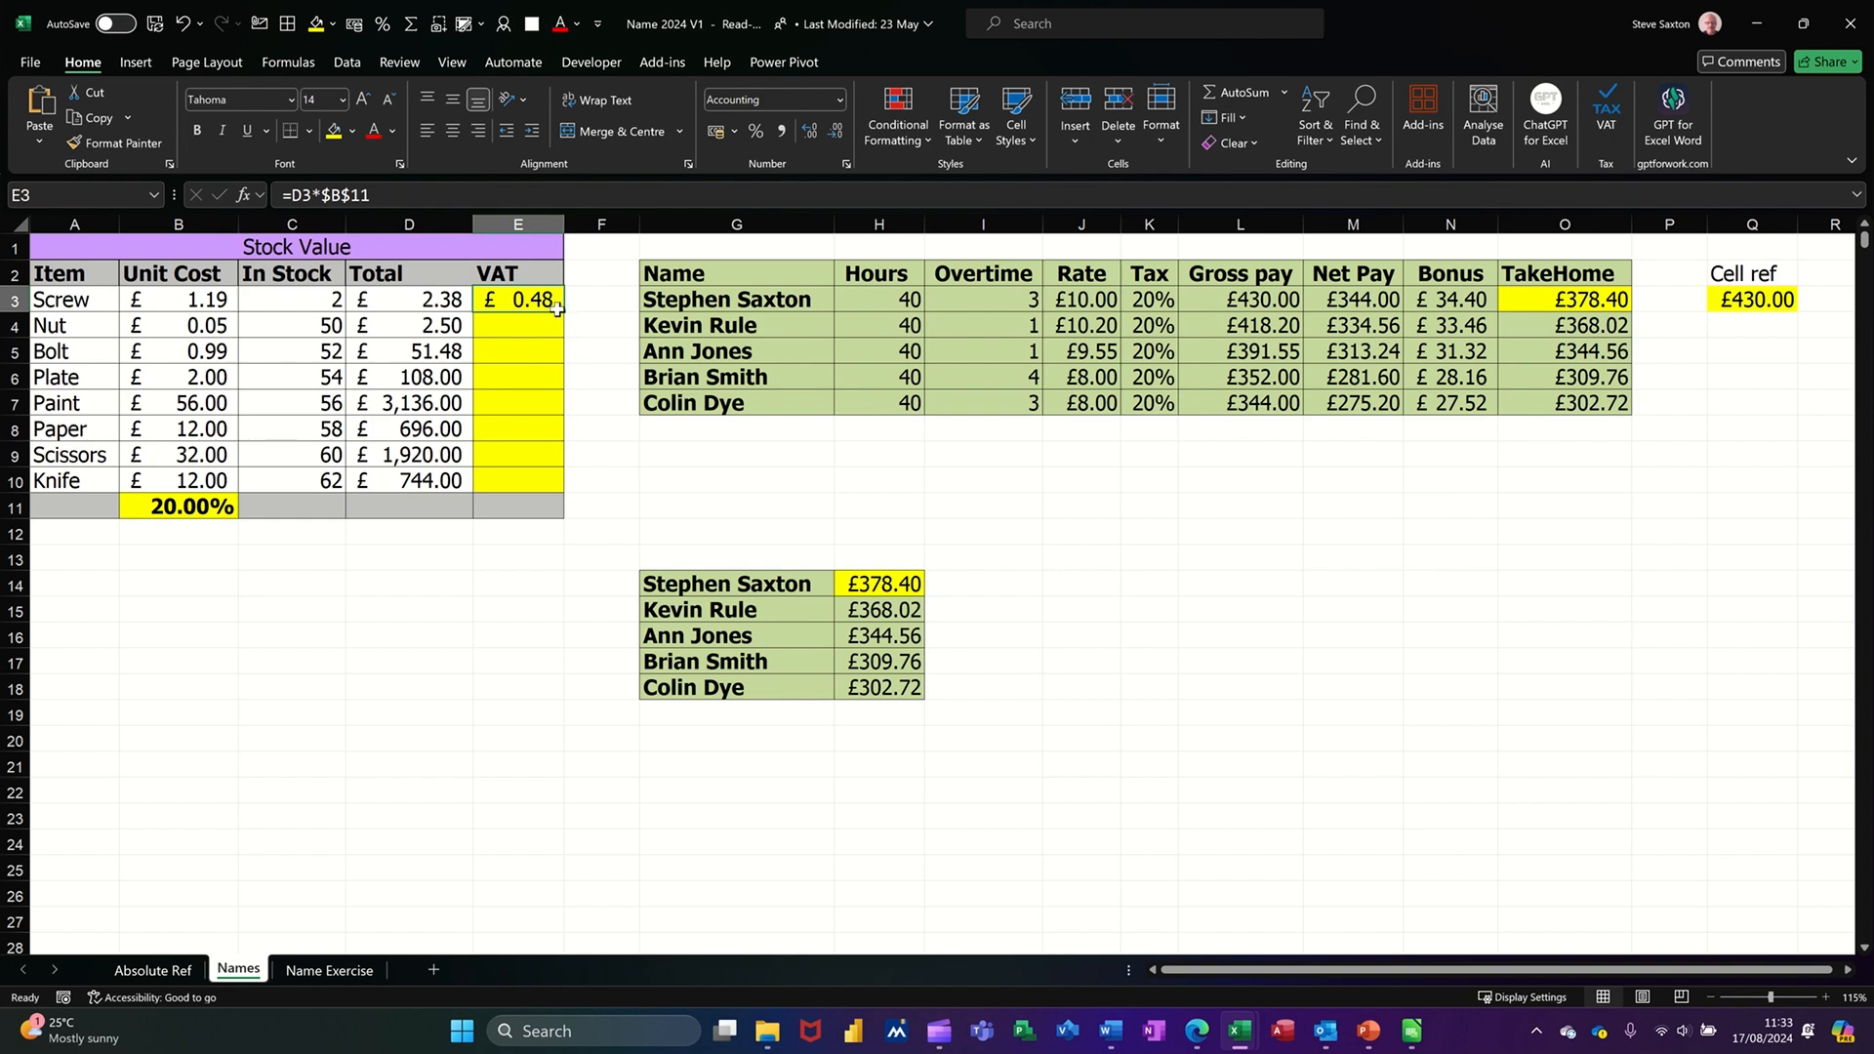
Fill the E3 VAT formula down to E10 and autofit column E to its contents
left_click_drag(553, 316, 555, 482)
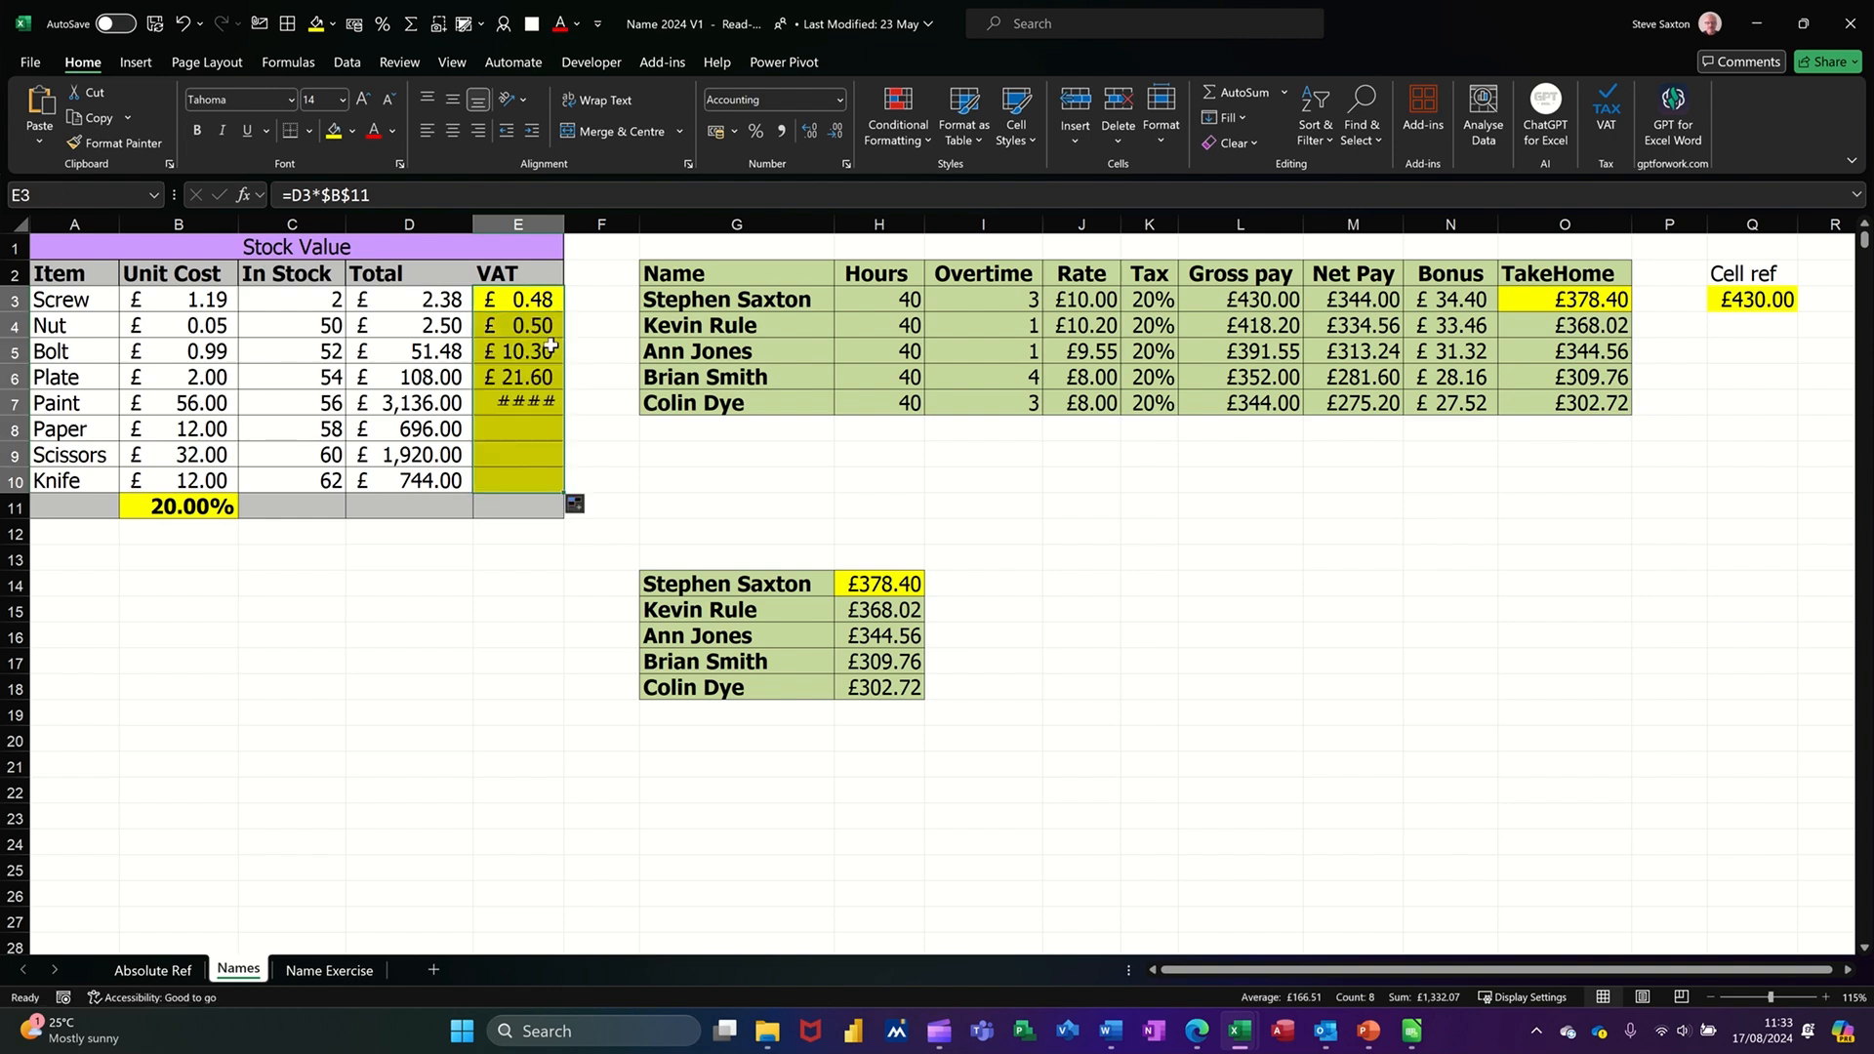
double_click(562, 224)
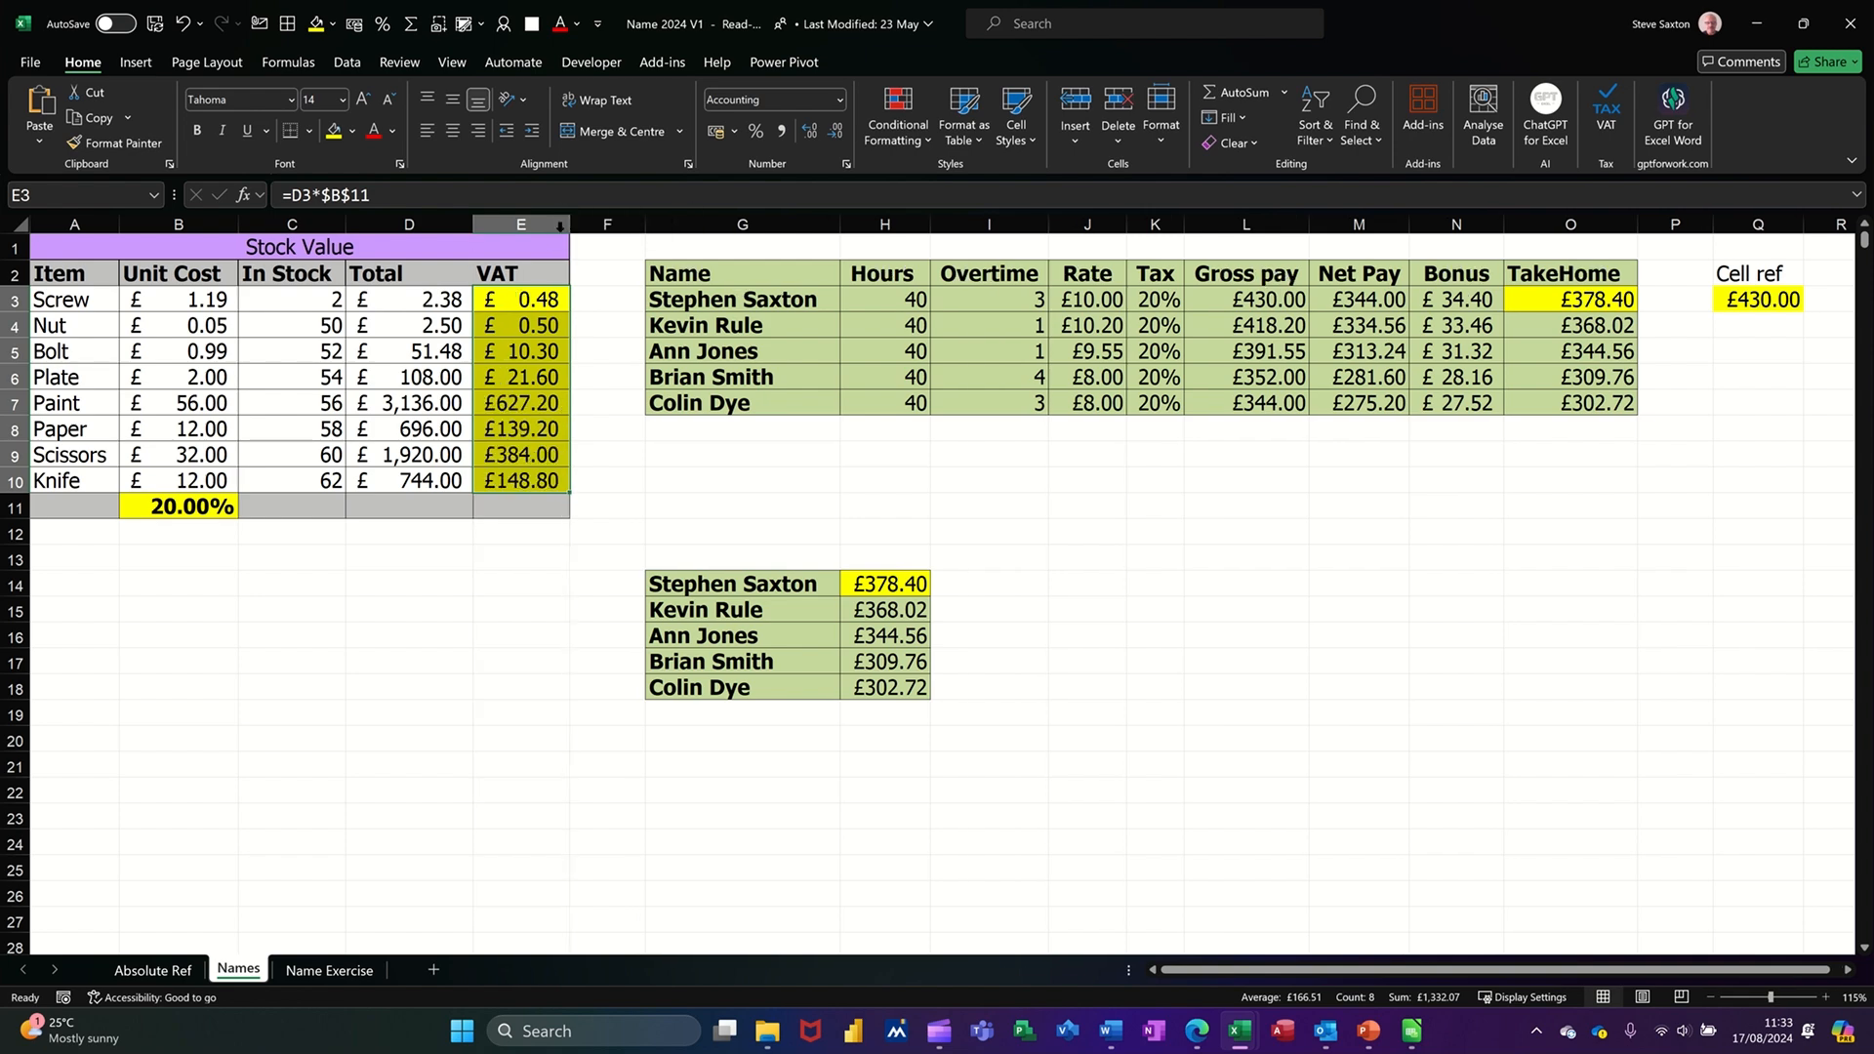
left_click(528, 375)
left_click(529, 426)
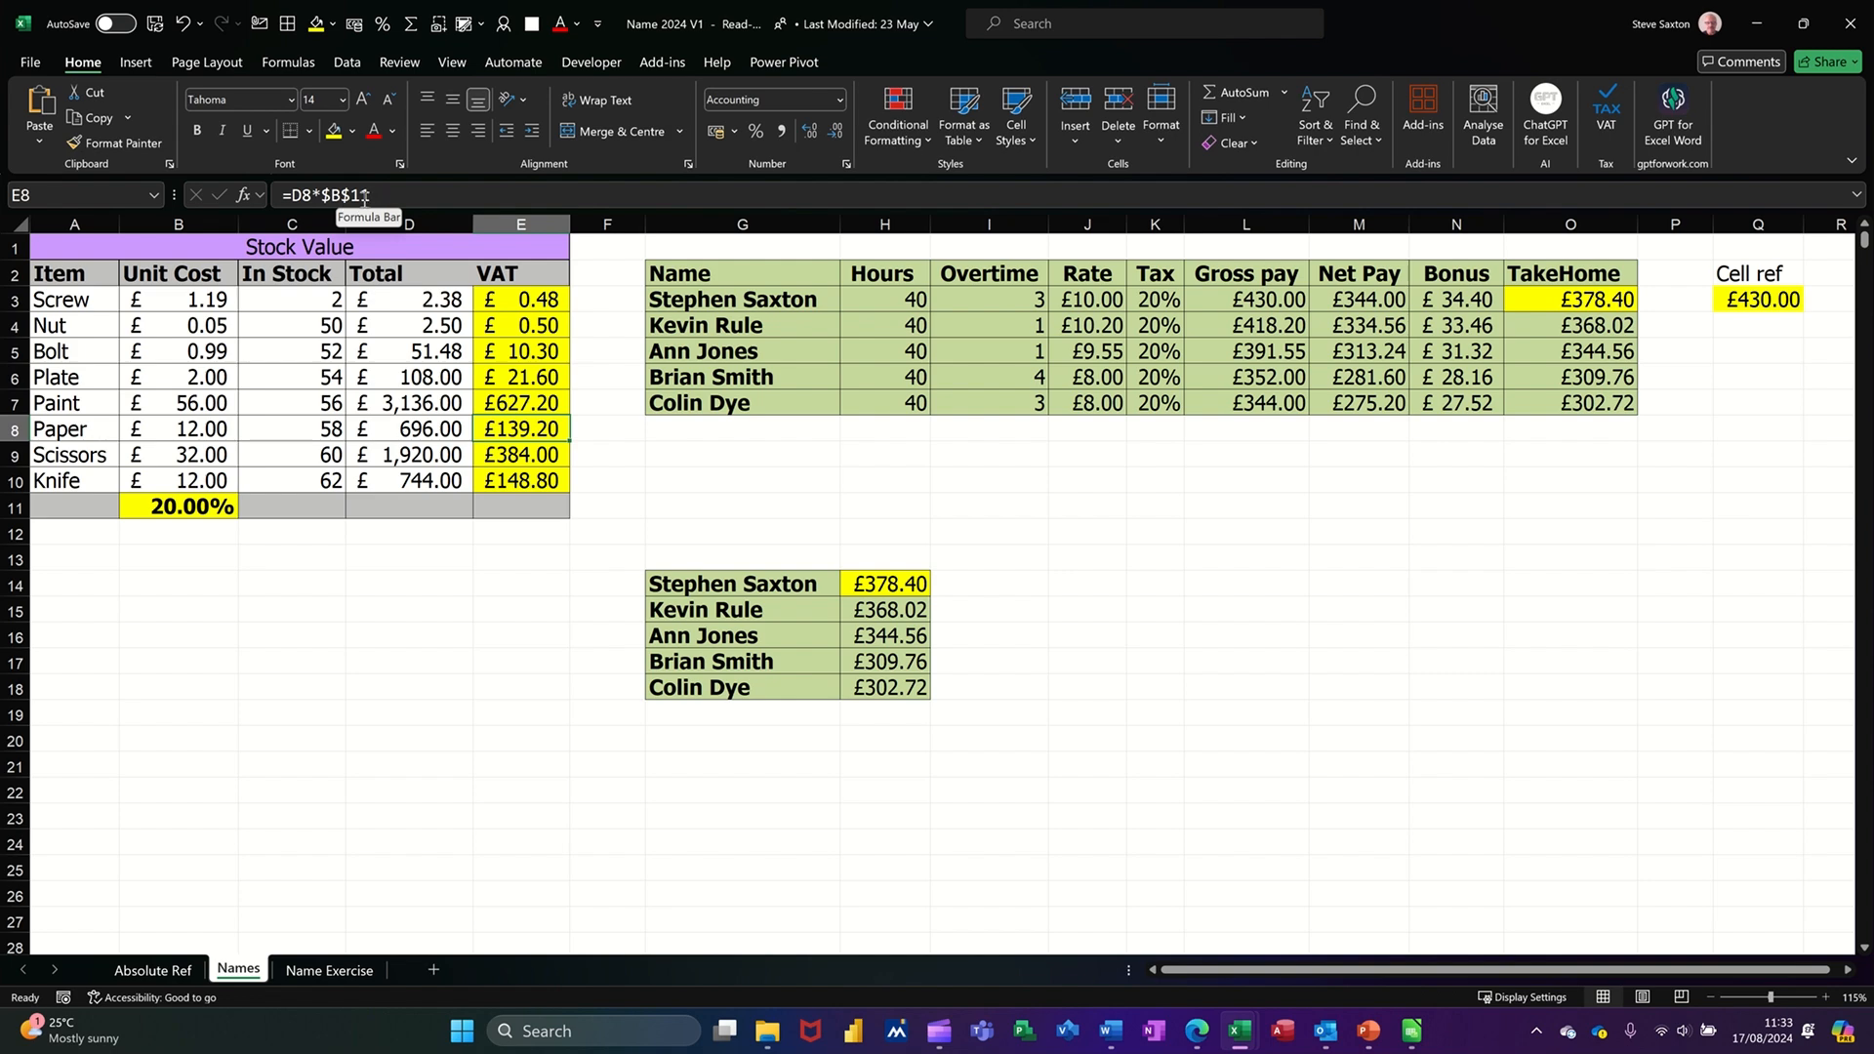
Clear the VAT formulas from E3:E10
left_click(504, 304)
left_click_drag(507, 329, 517, 478)
key("Delete")
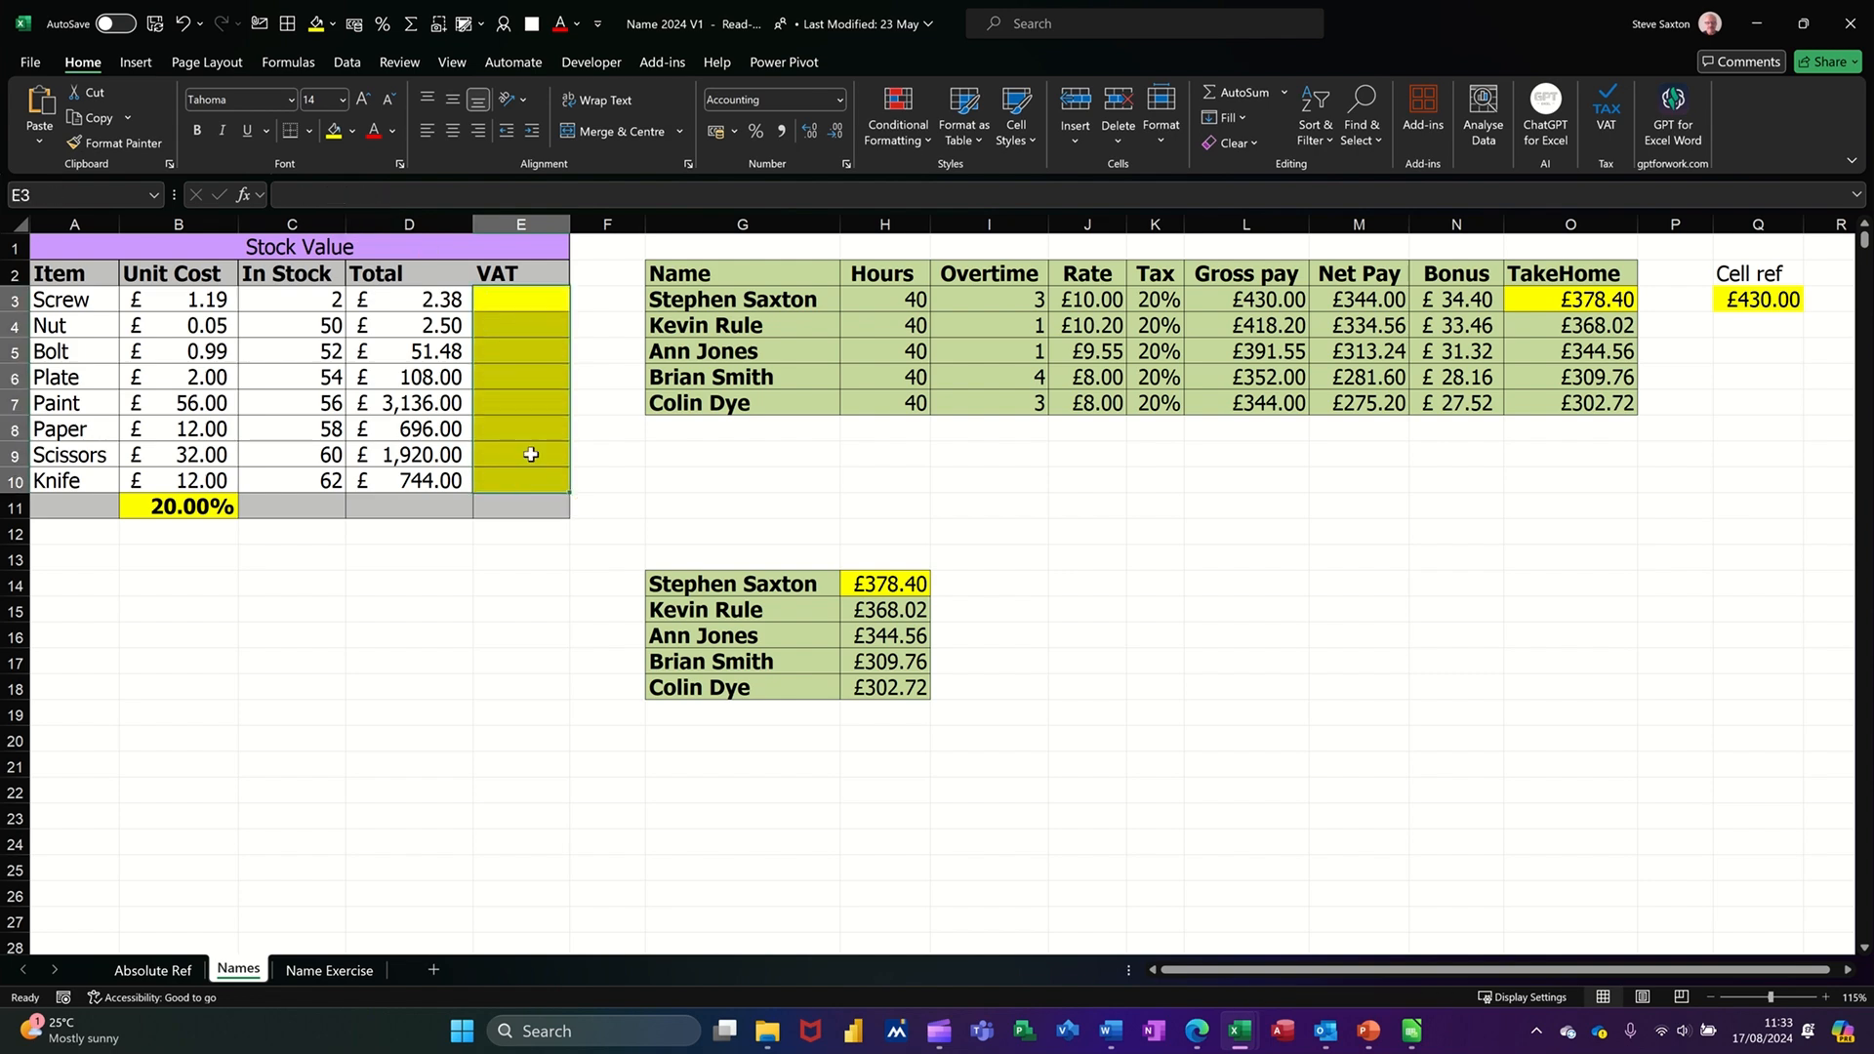
Define the name vat for the VAT rate cell B11
left_click(200, 505)
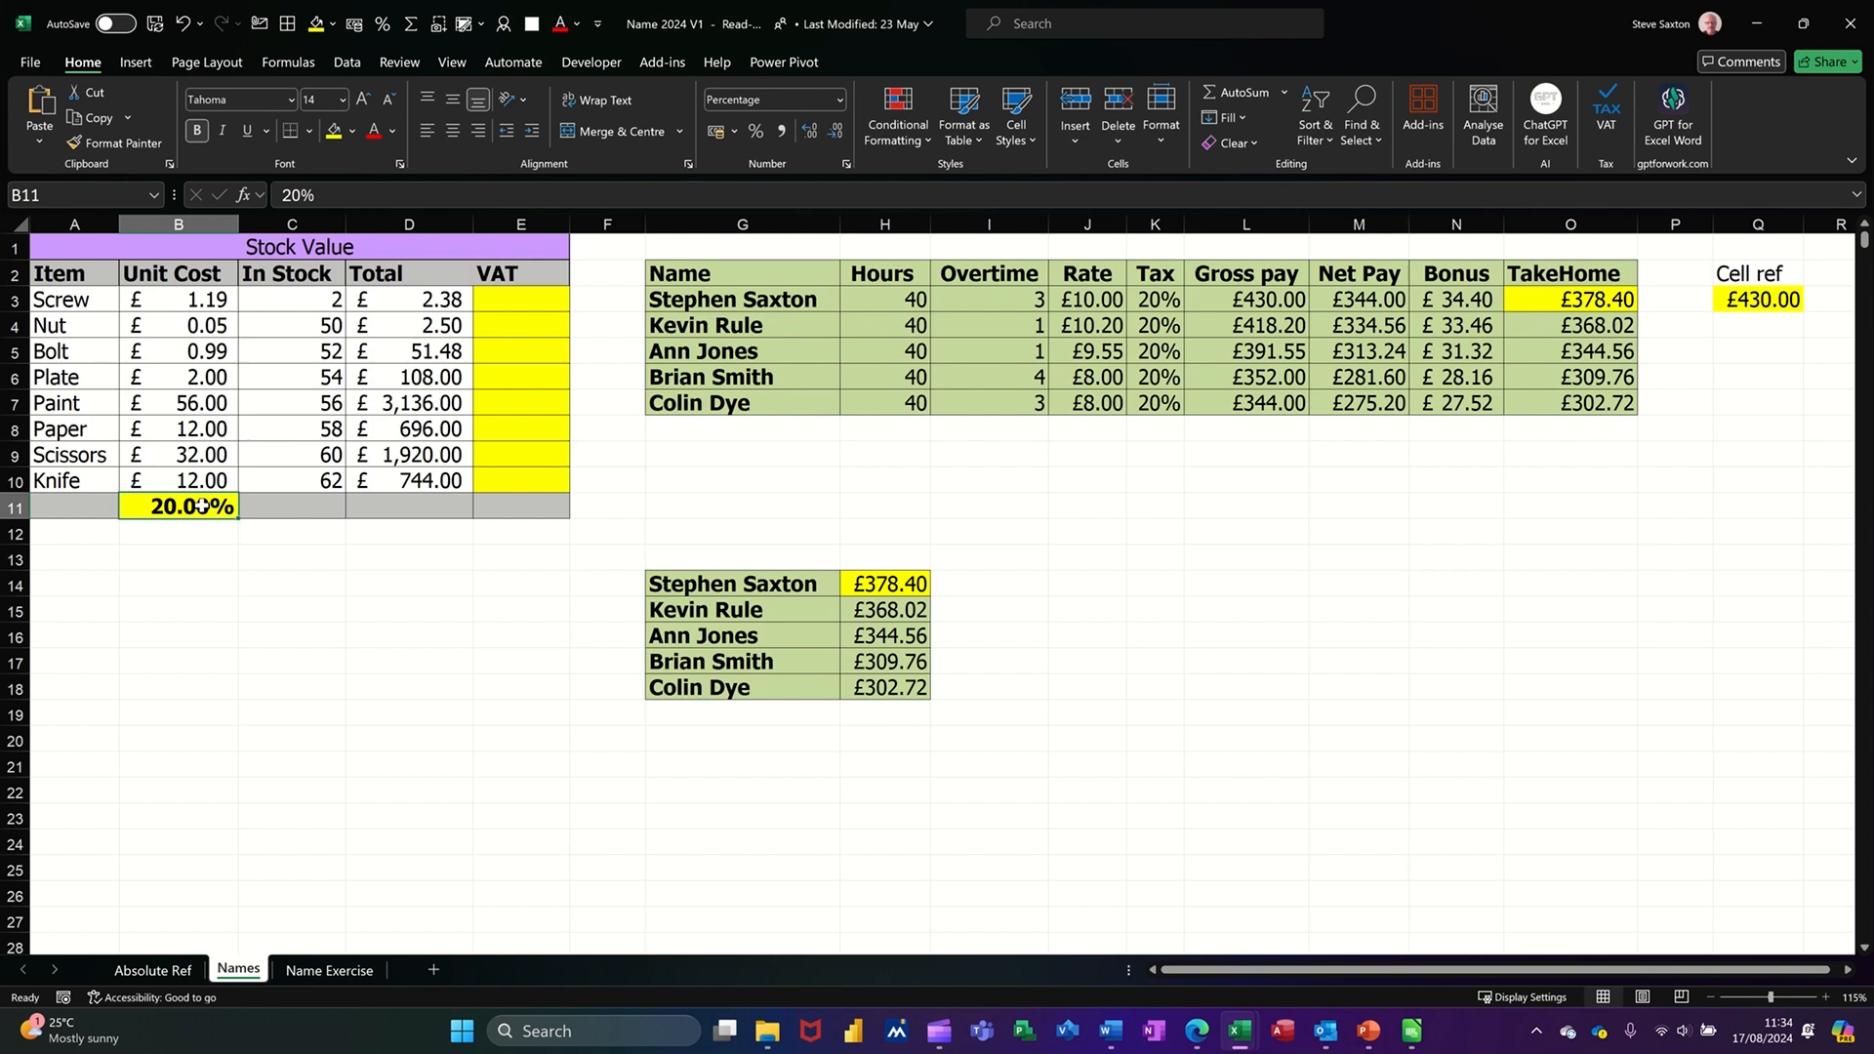
left_click(82, 200)
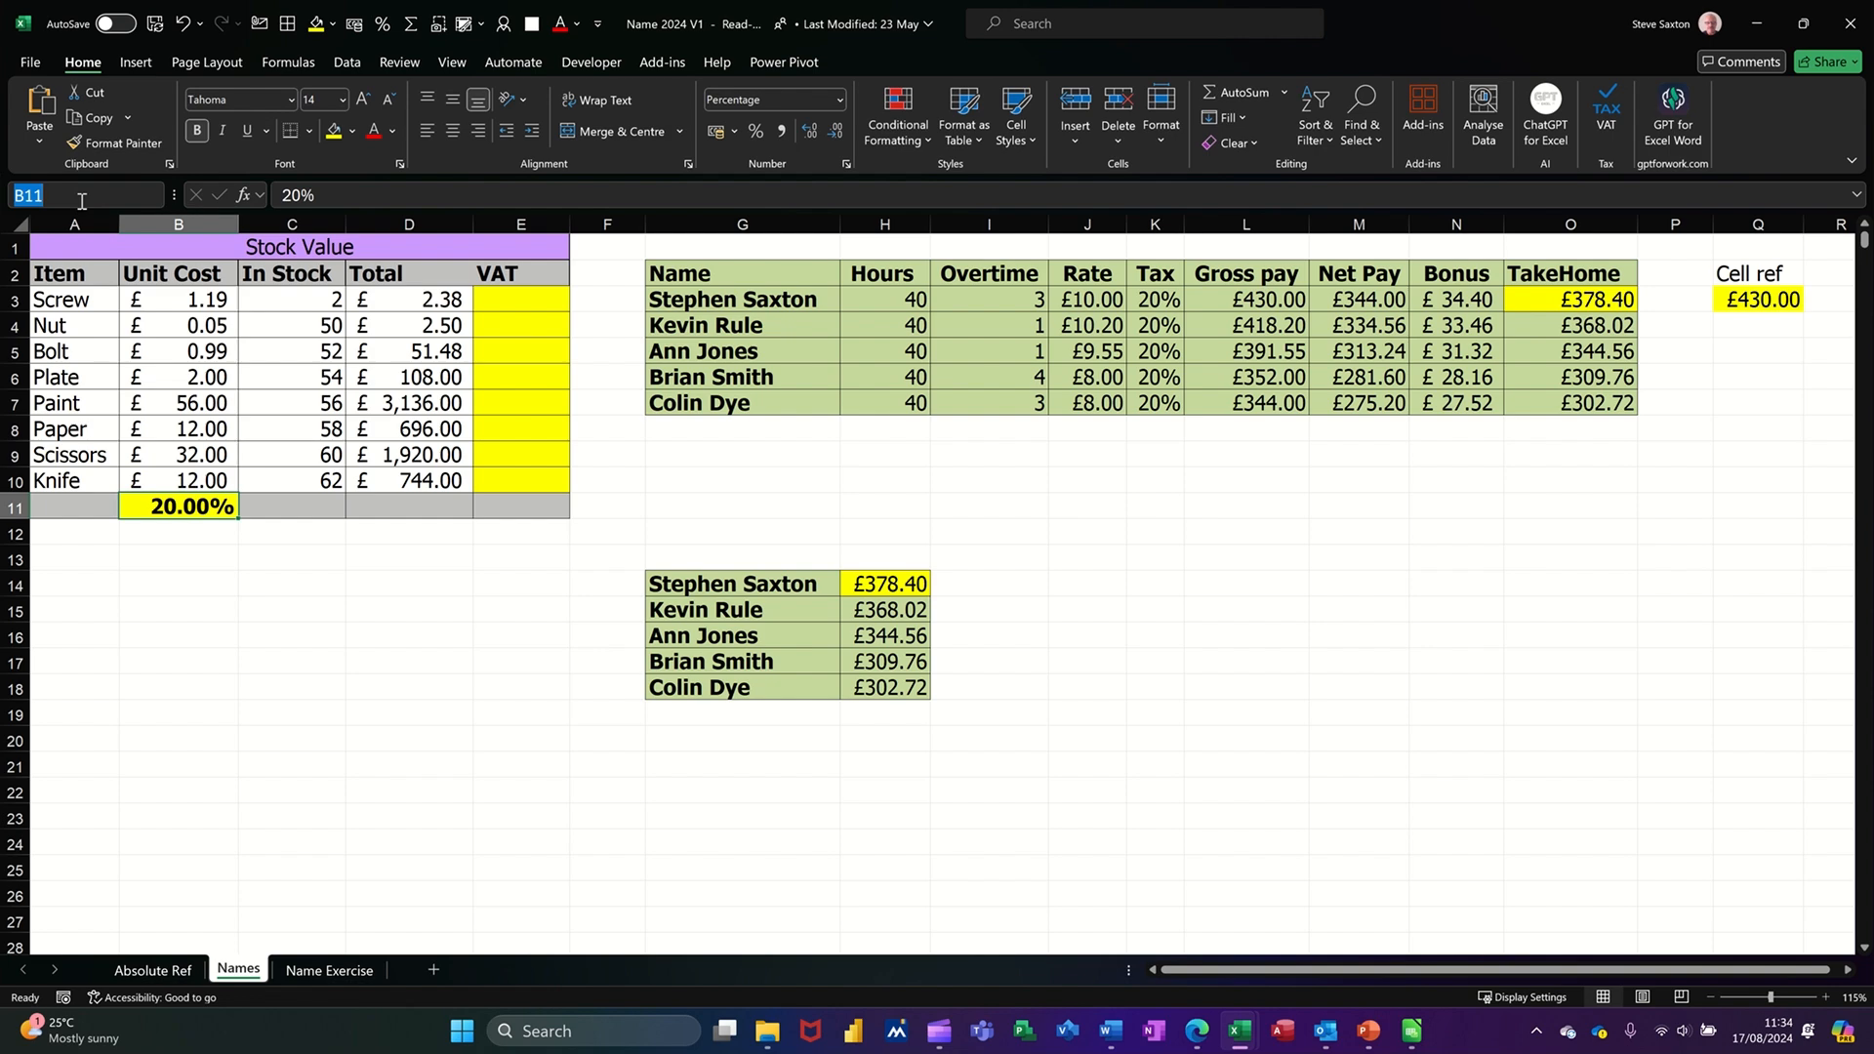
type("vat")
key("Return")
Calculate the Screw row's VAT in E3 with the formula =D3*vat
left_click(517, 311)
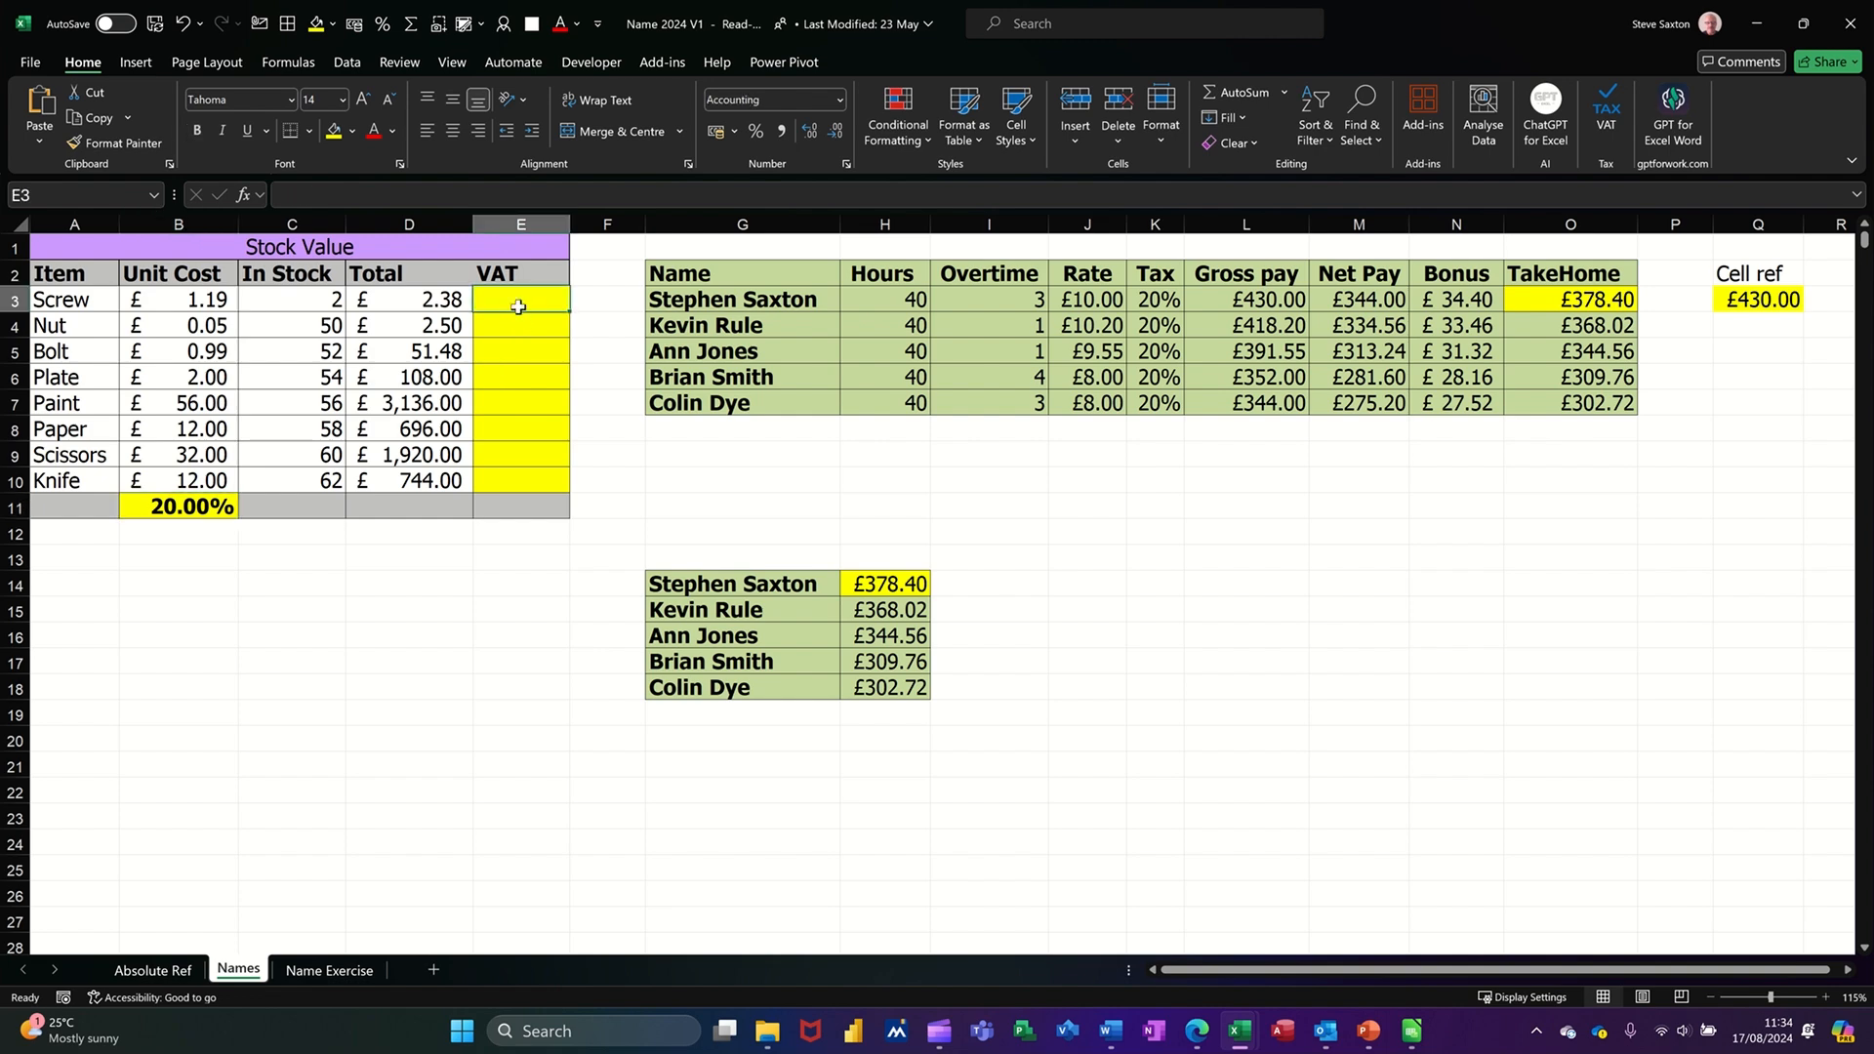
type("=")
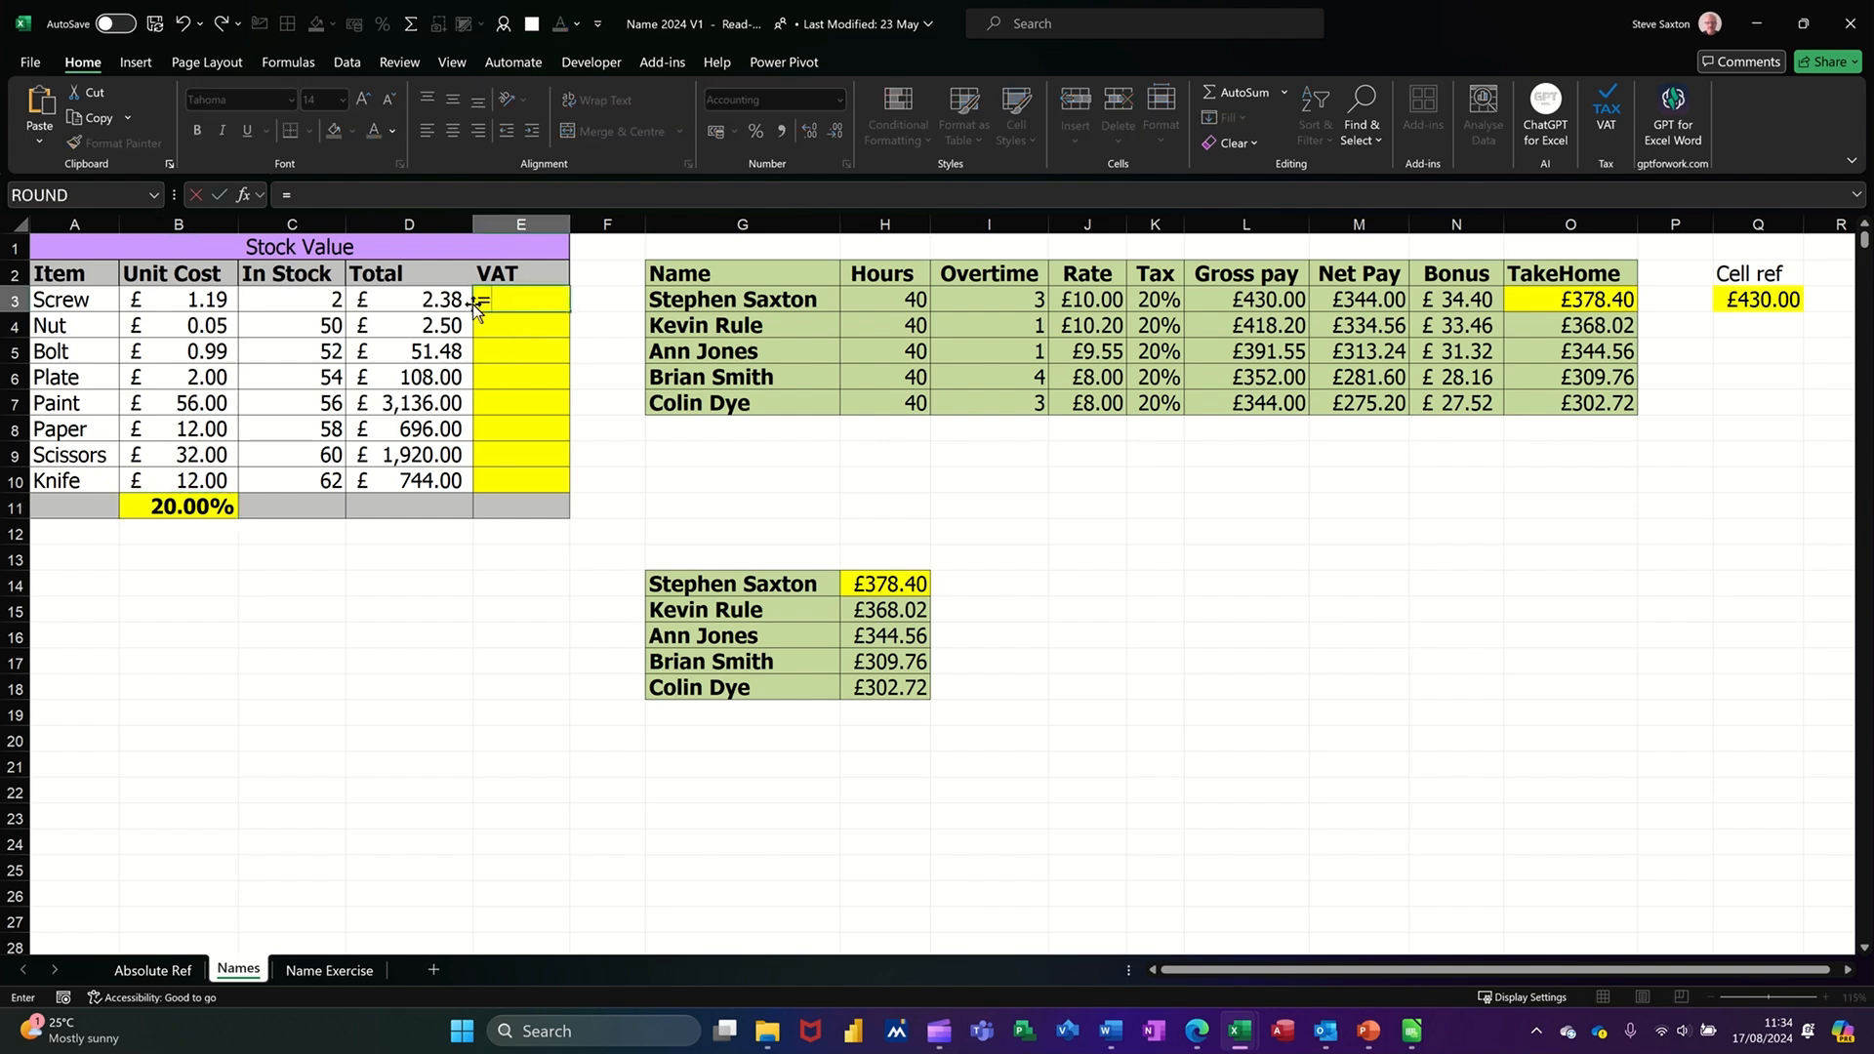
left_click(418, 302)
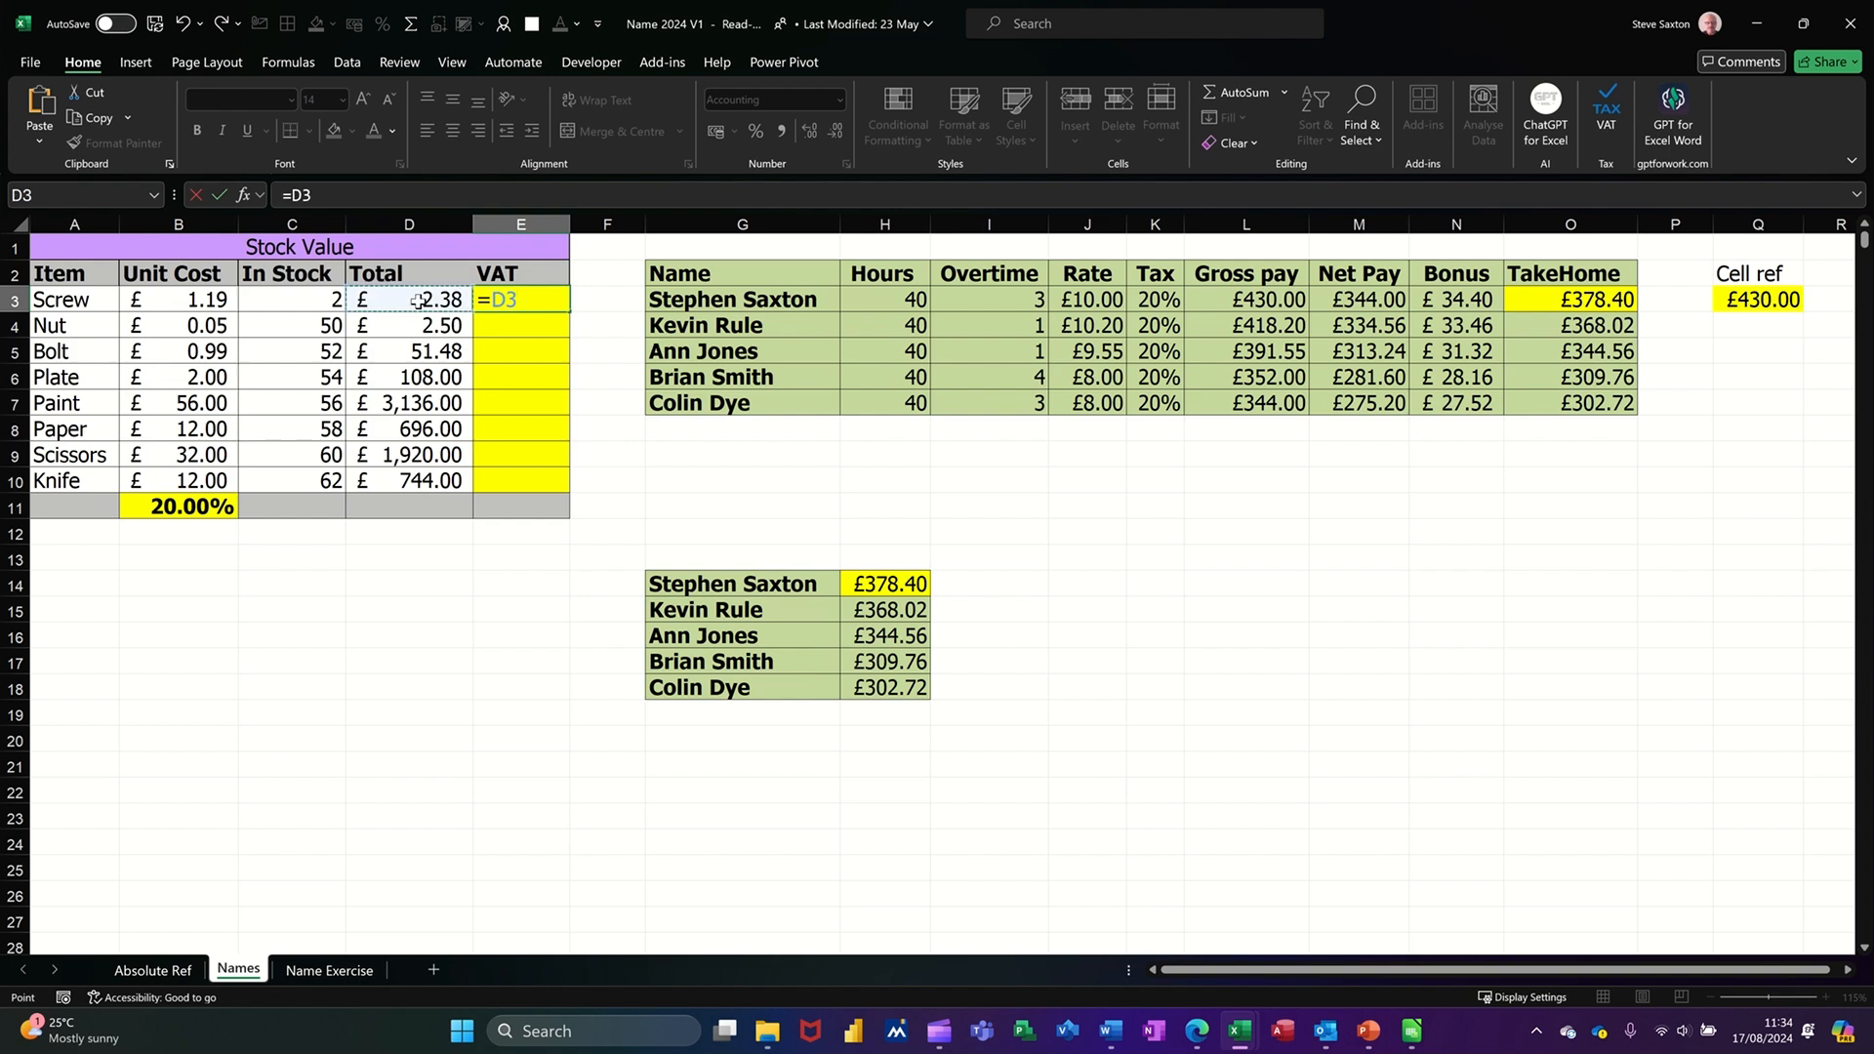
type("*vat")
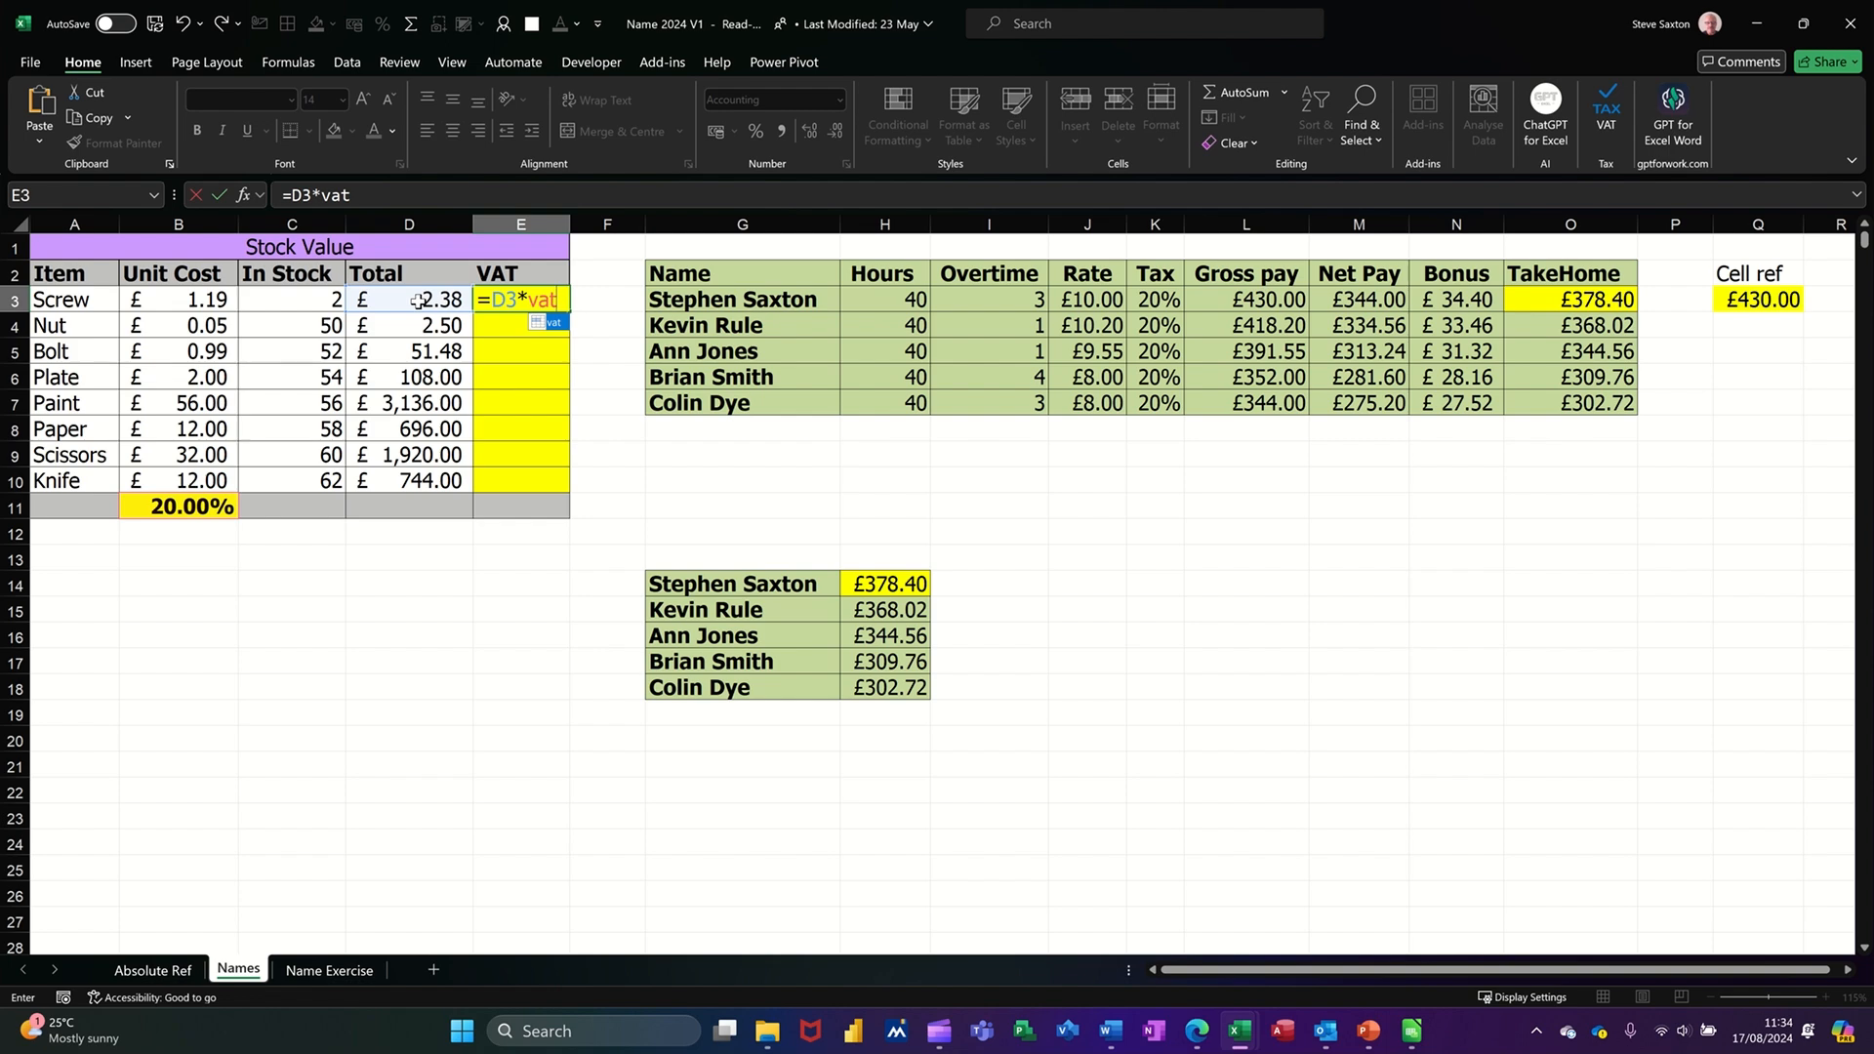
left_click(220, 195)
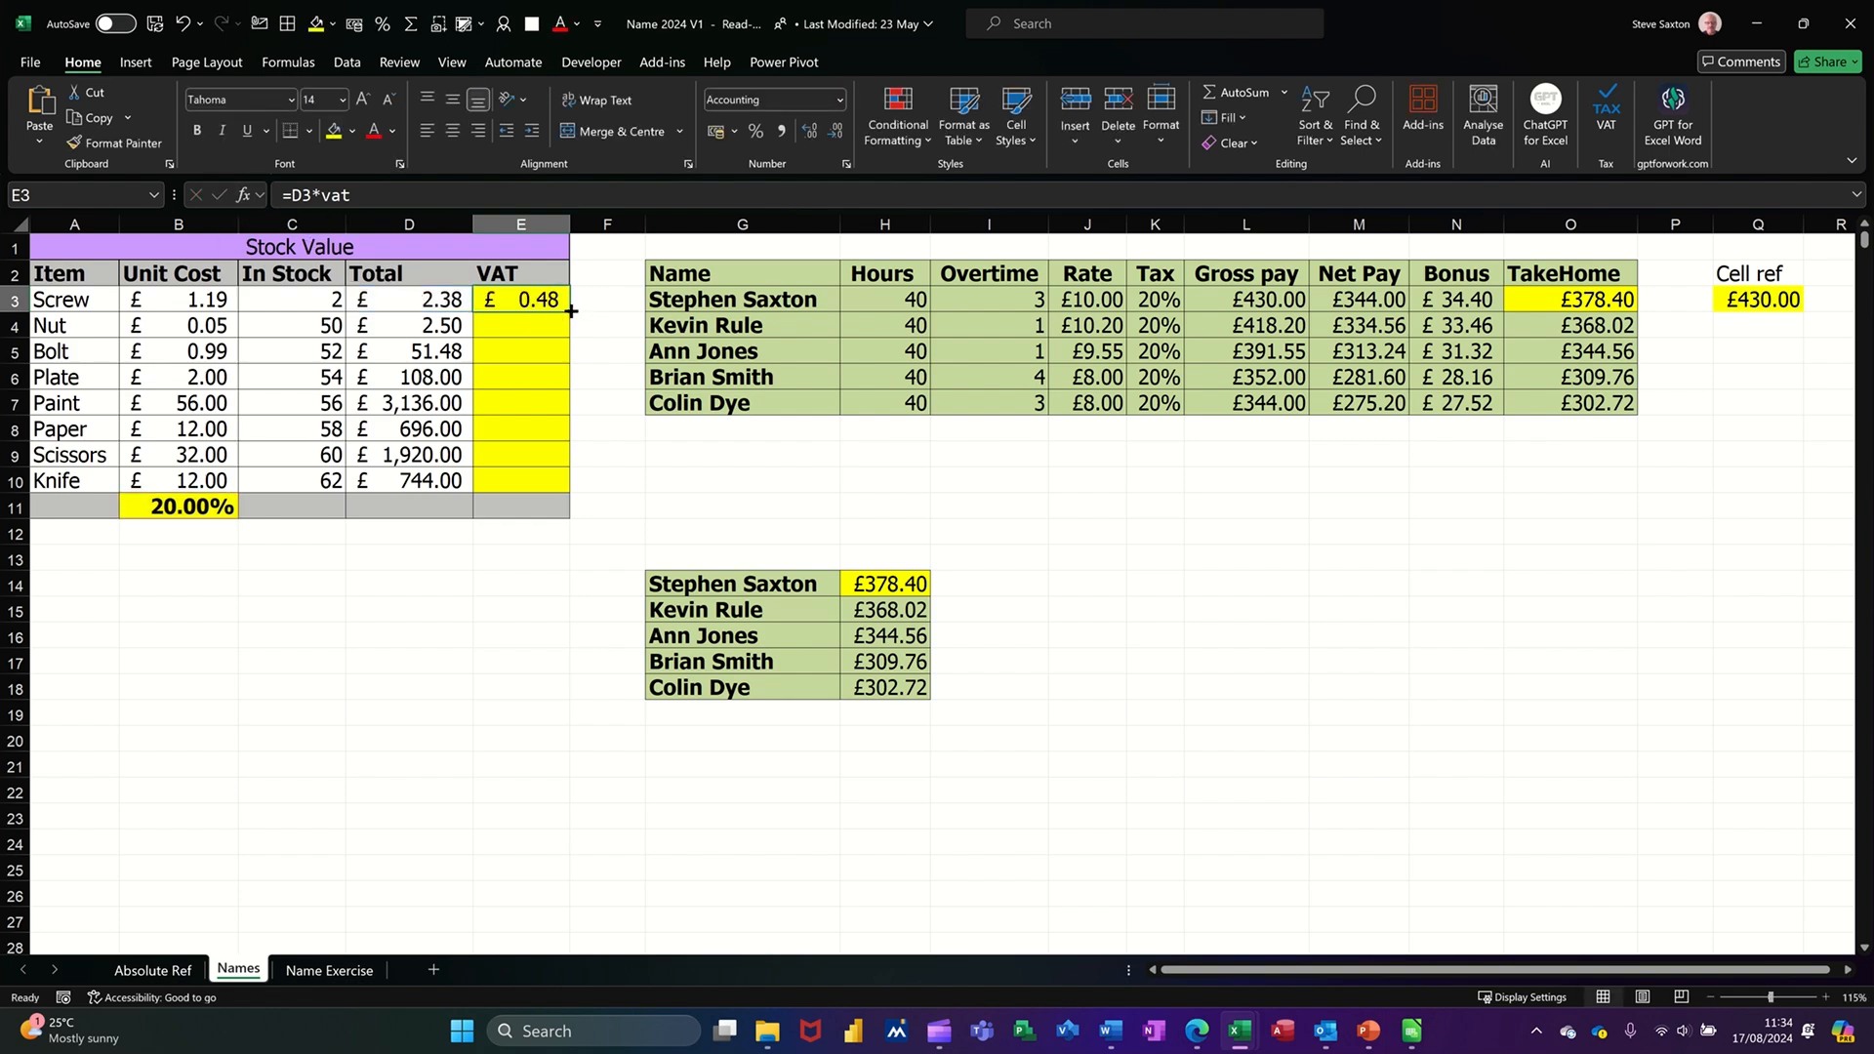
Fill the named-rate VAT formula from E3 down to E10 and check the copied formulas
left_click_drag(564, 308, 565, 486)
left_click(533, 356)
left_click(531, 381)
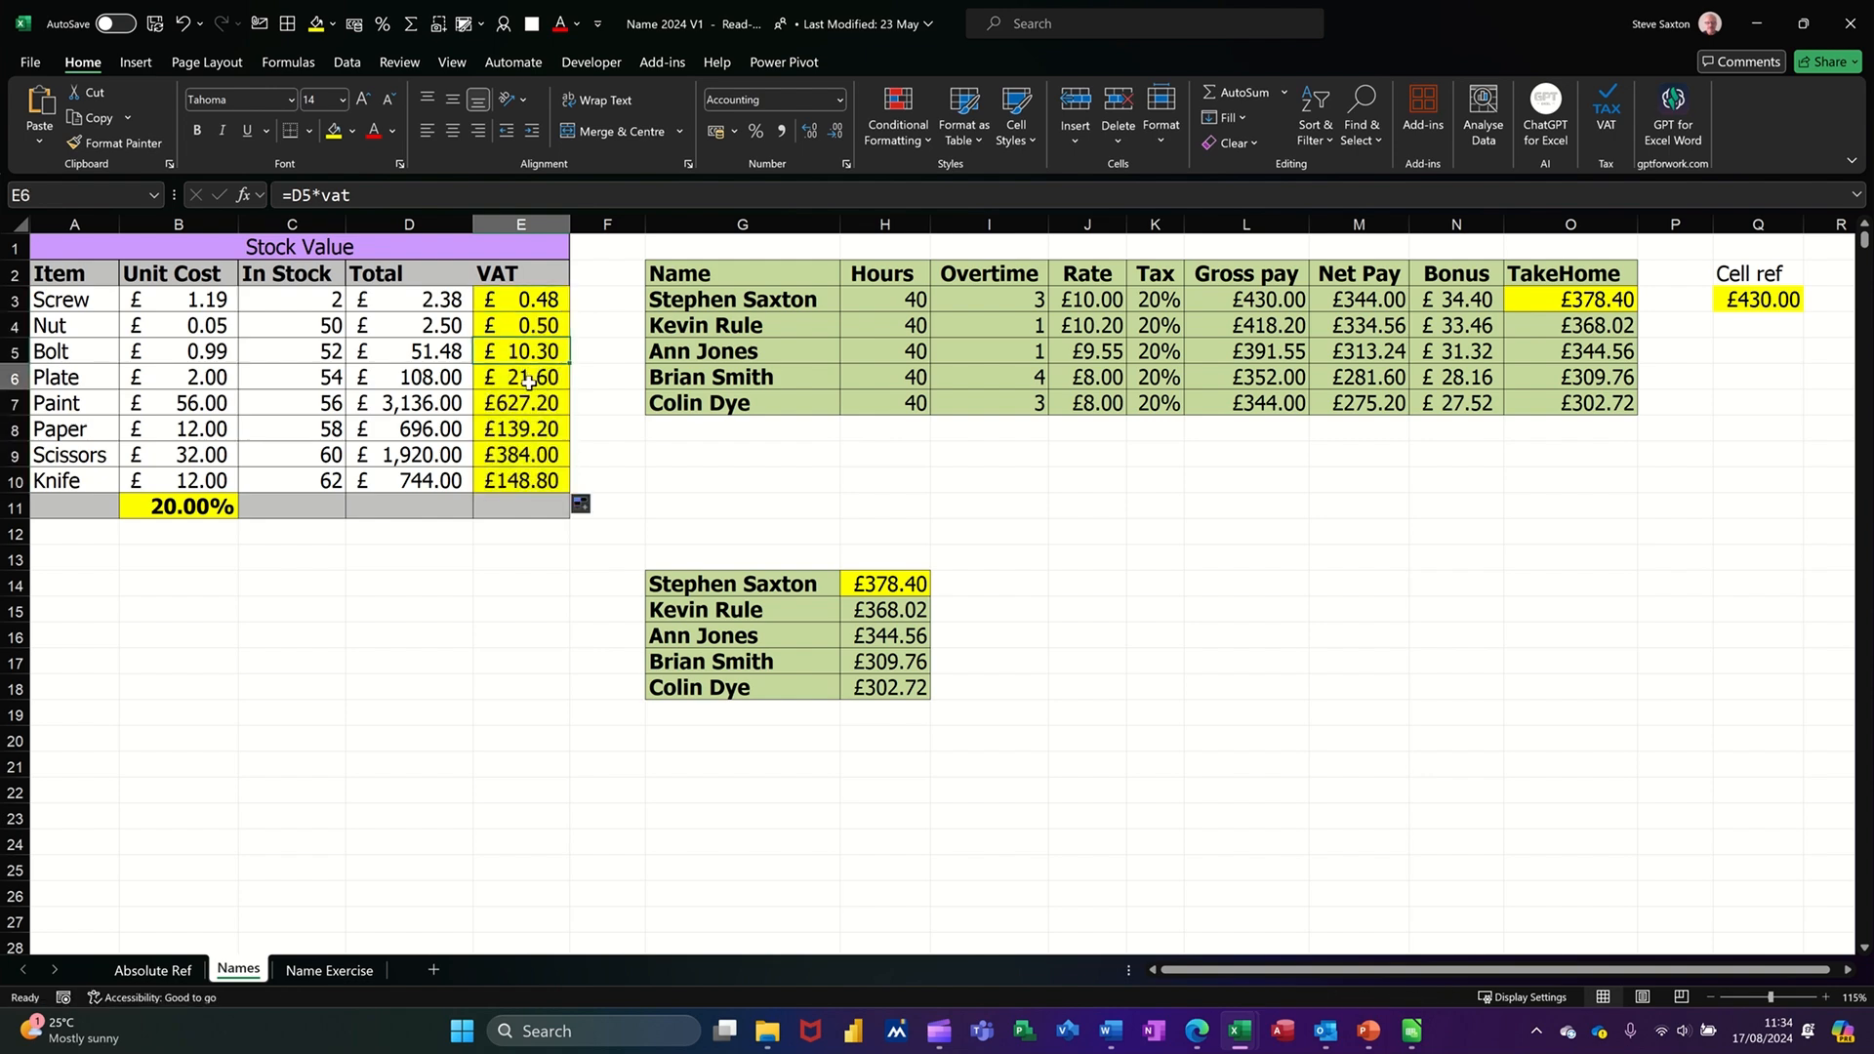
left_click(529, 409)
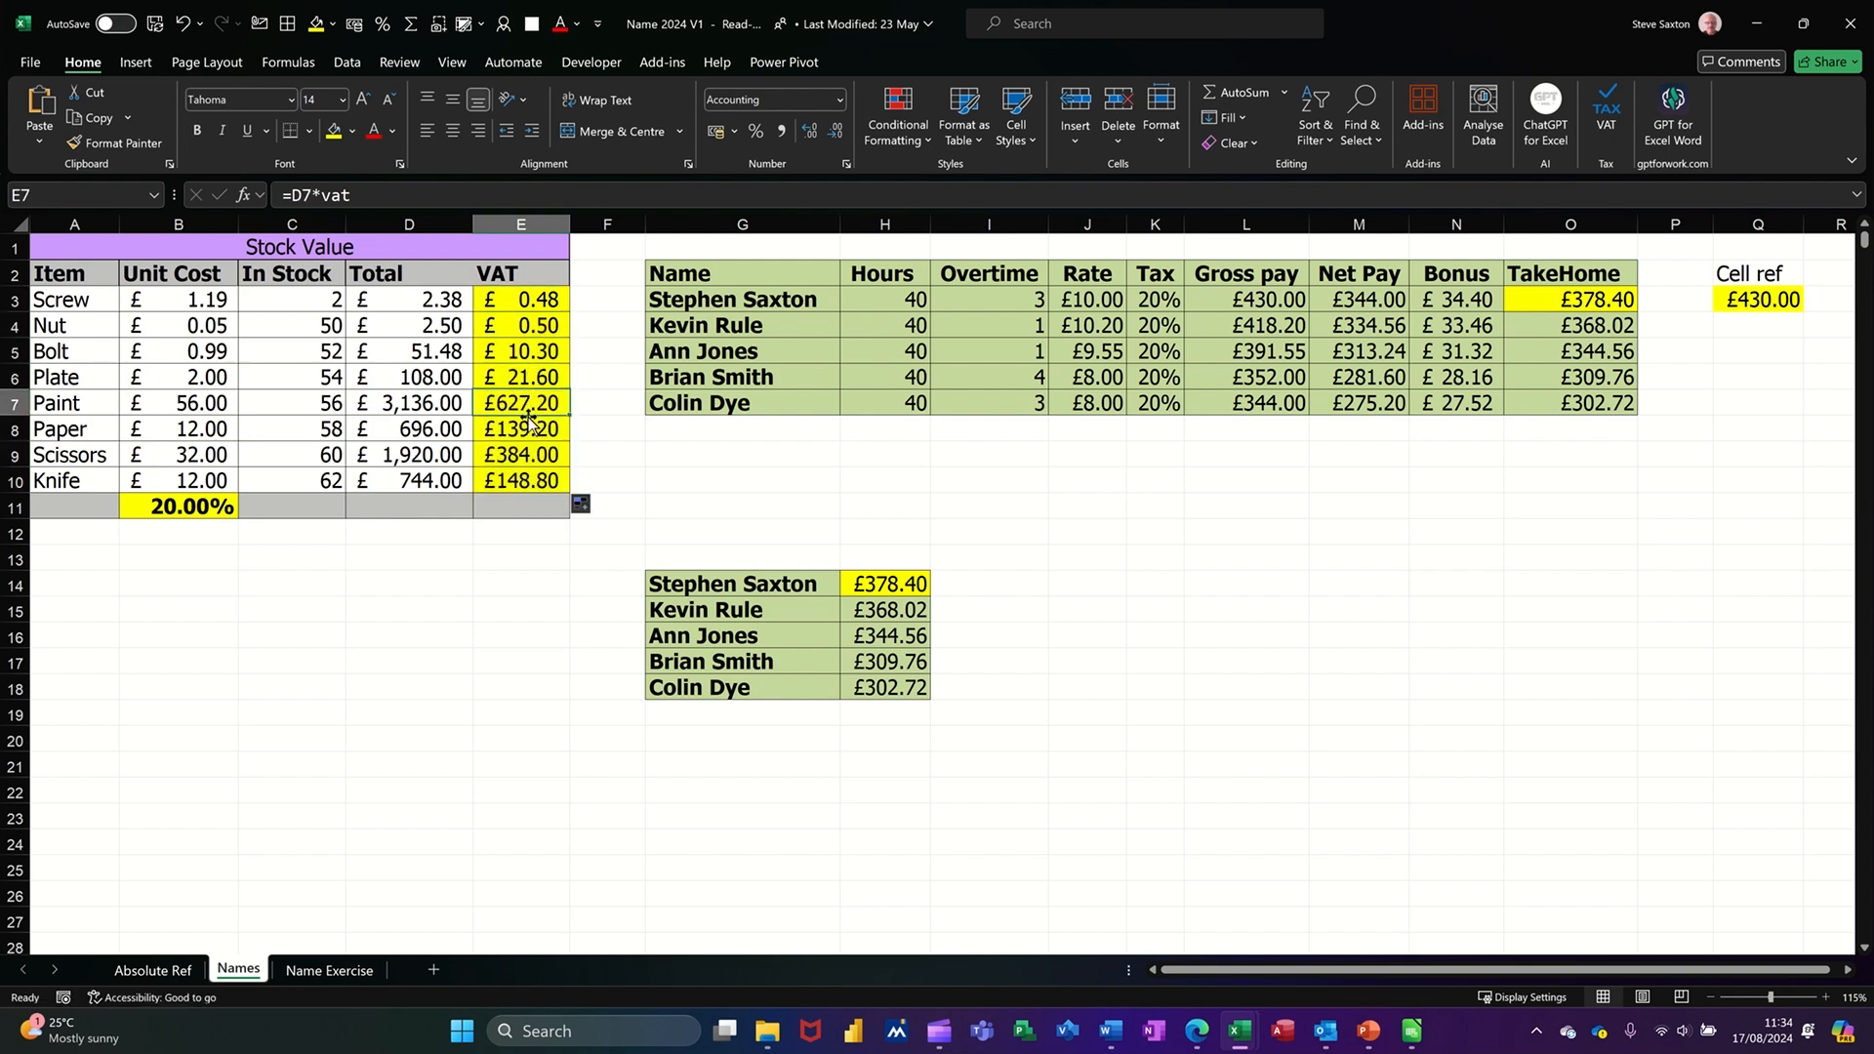
Enter =vat in the empty cell C14 and format it as a percentage
left_click(300, 583)
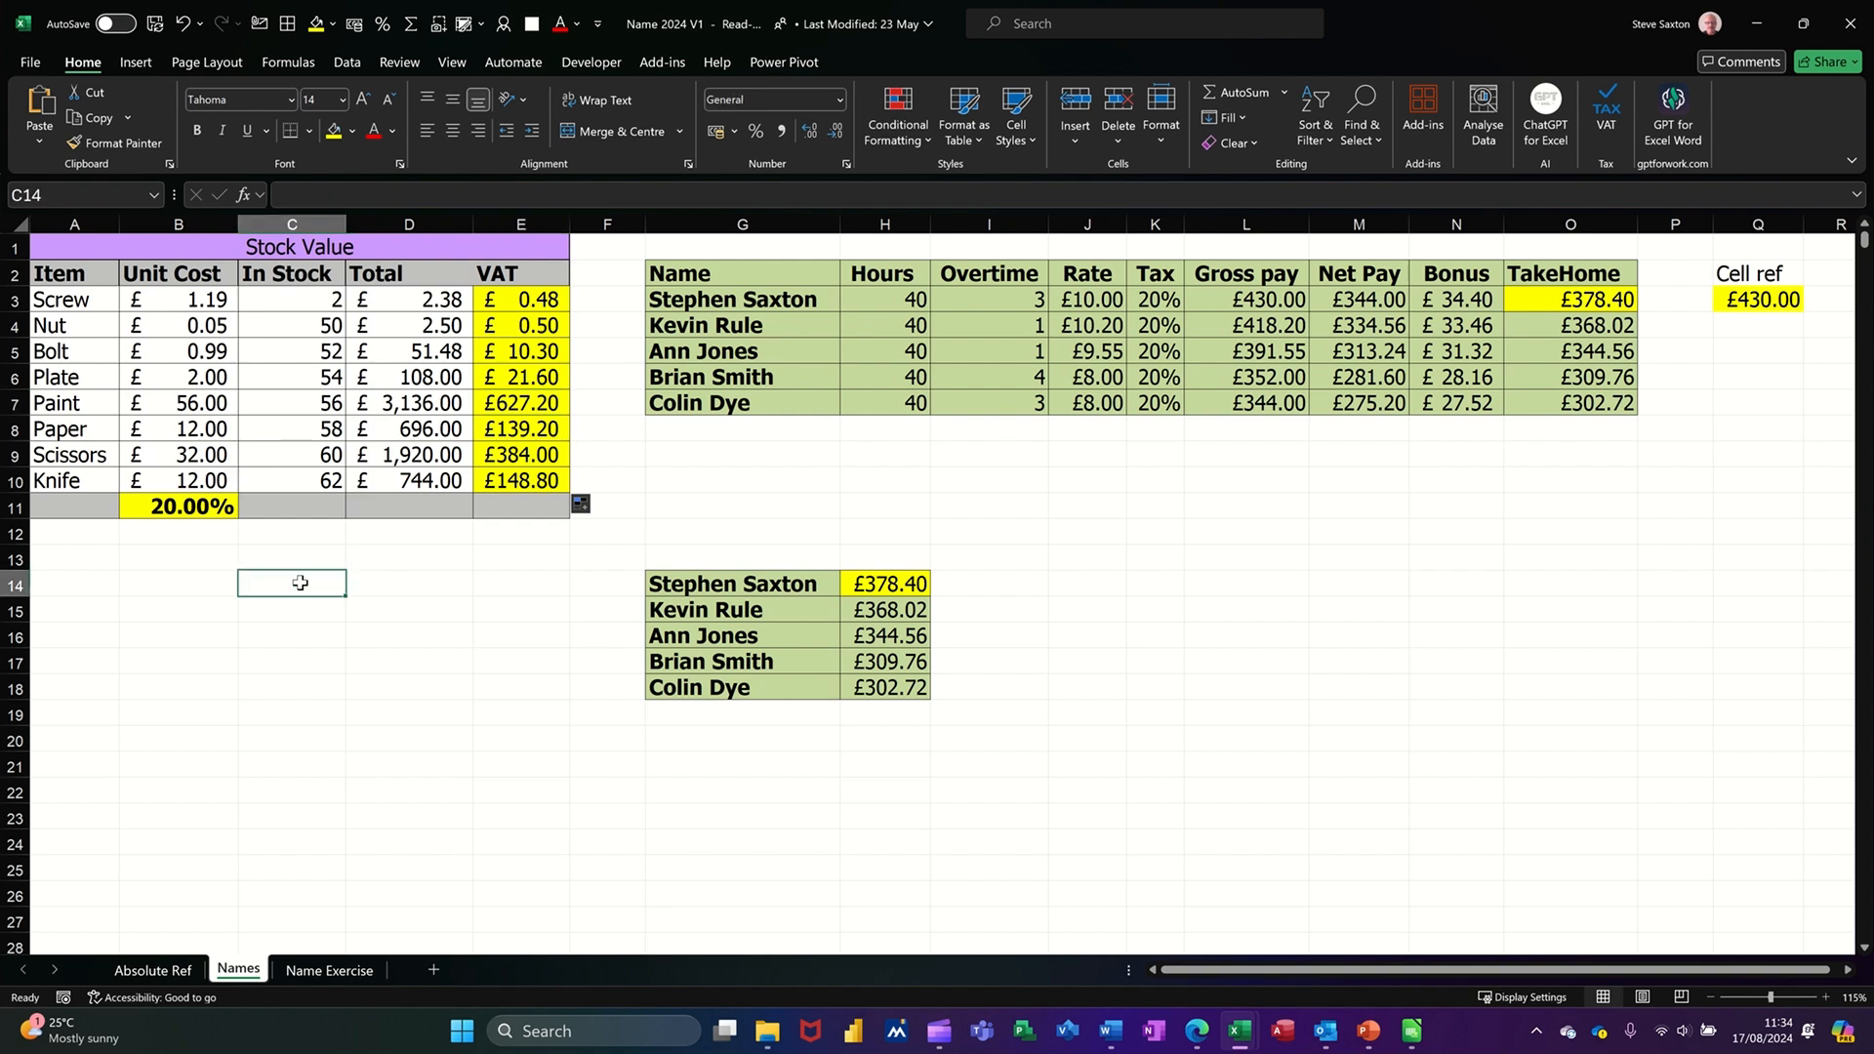
type("=vat")
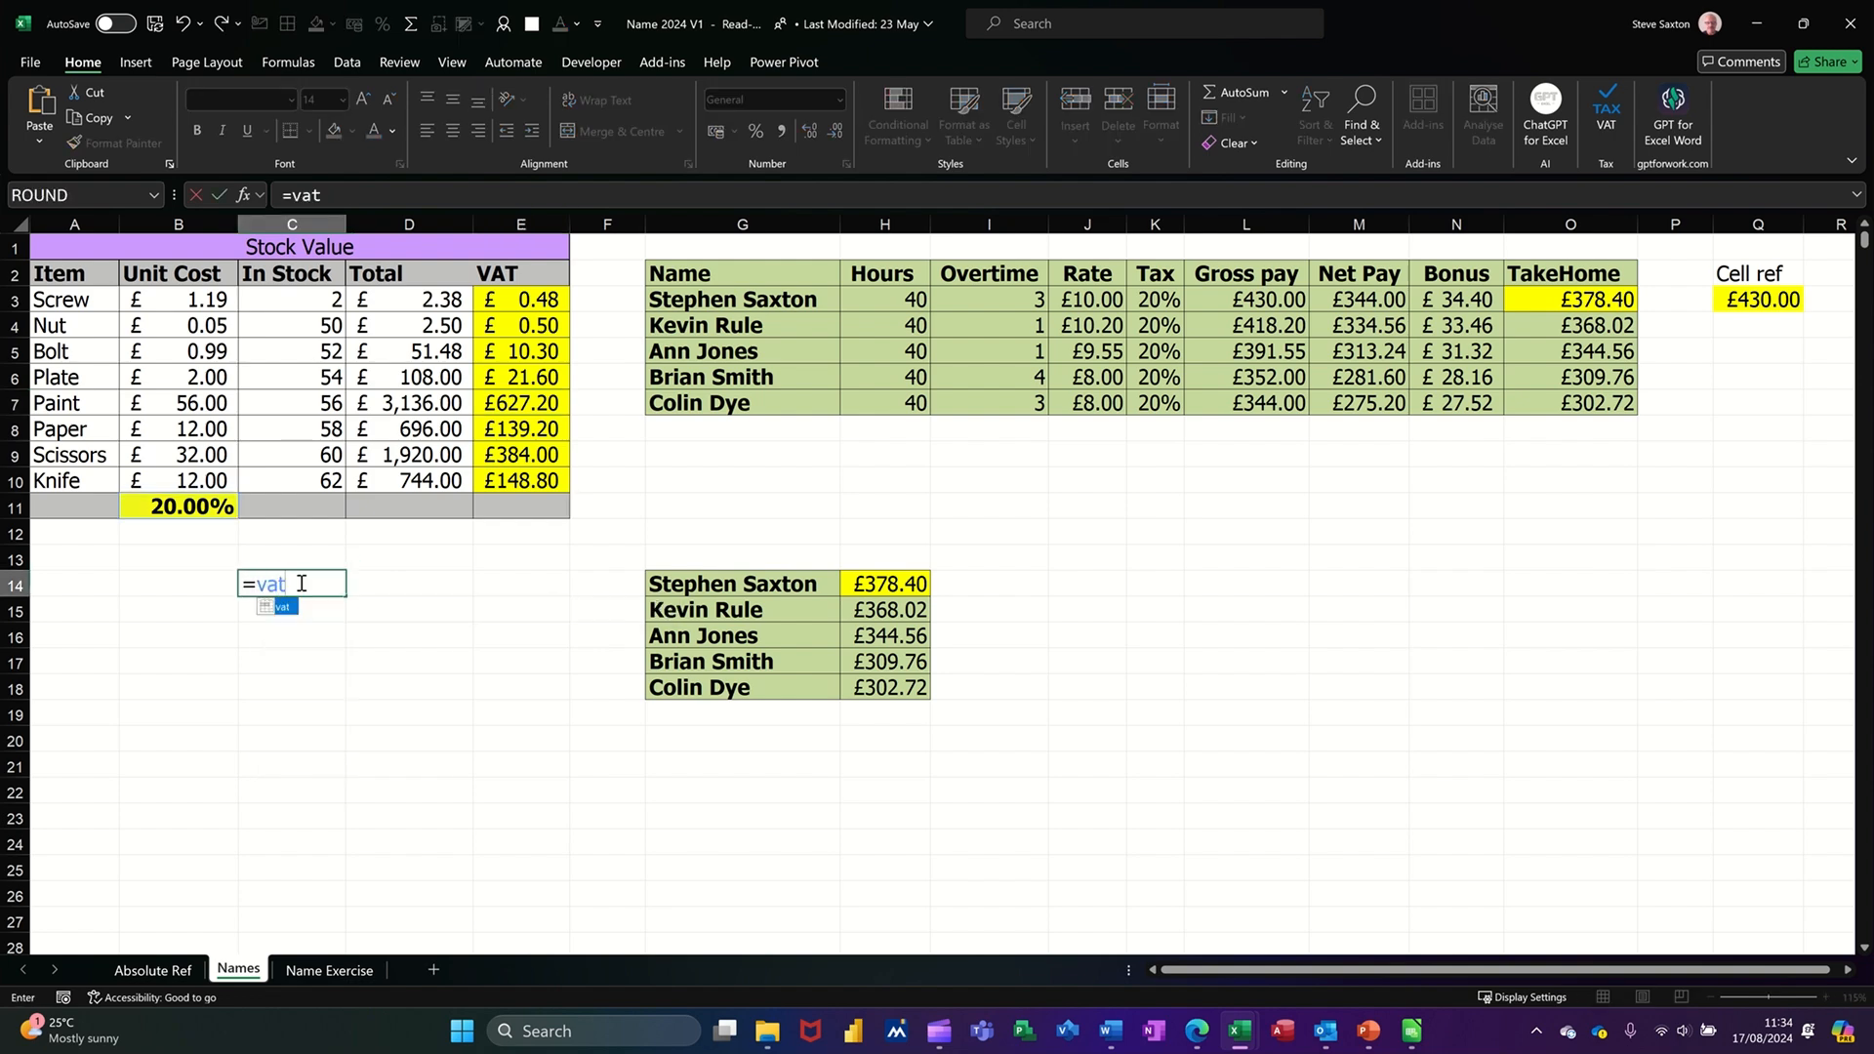
key("Return")
left_click(292, 580)
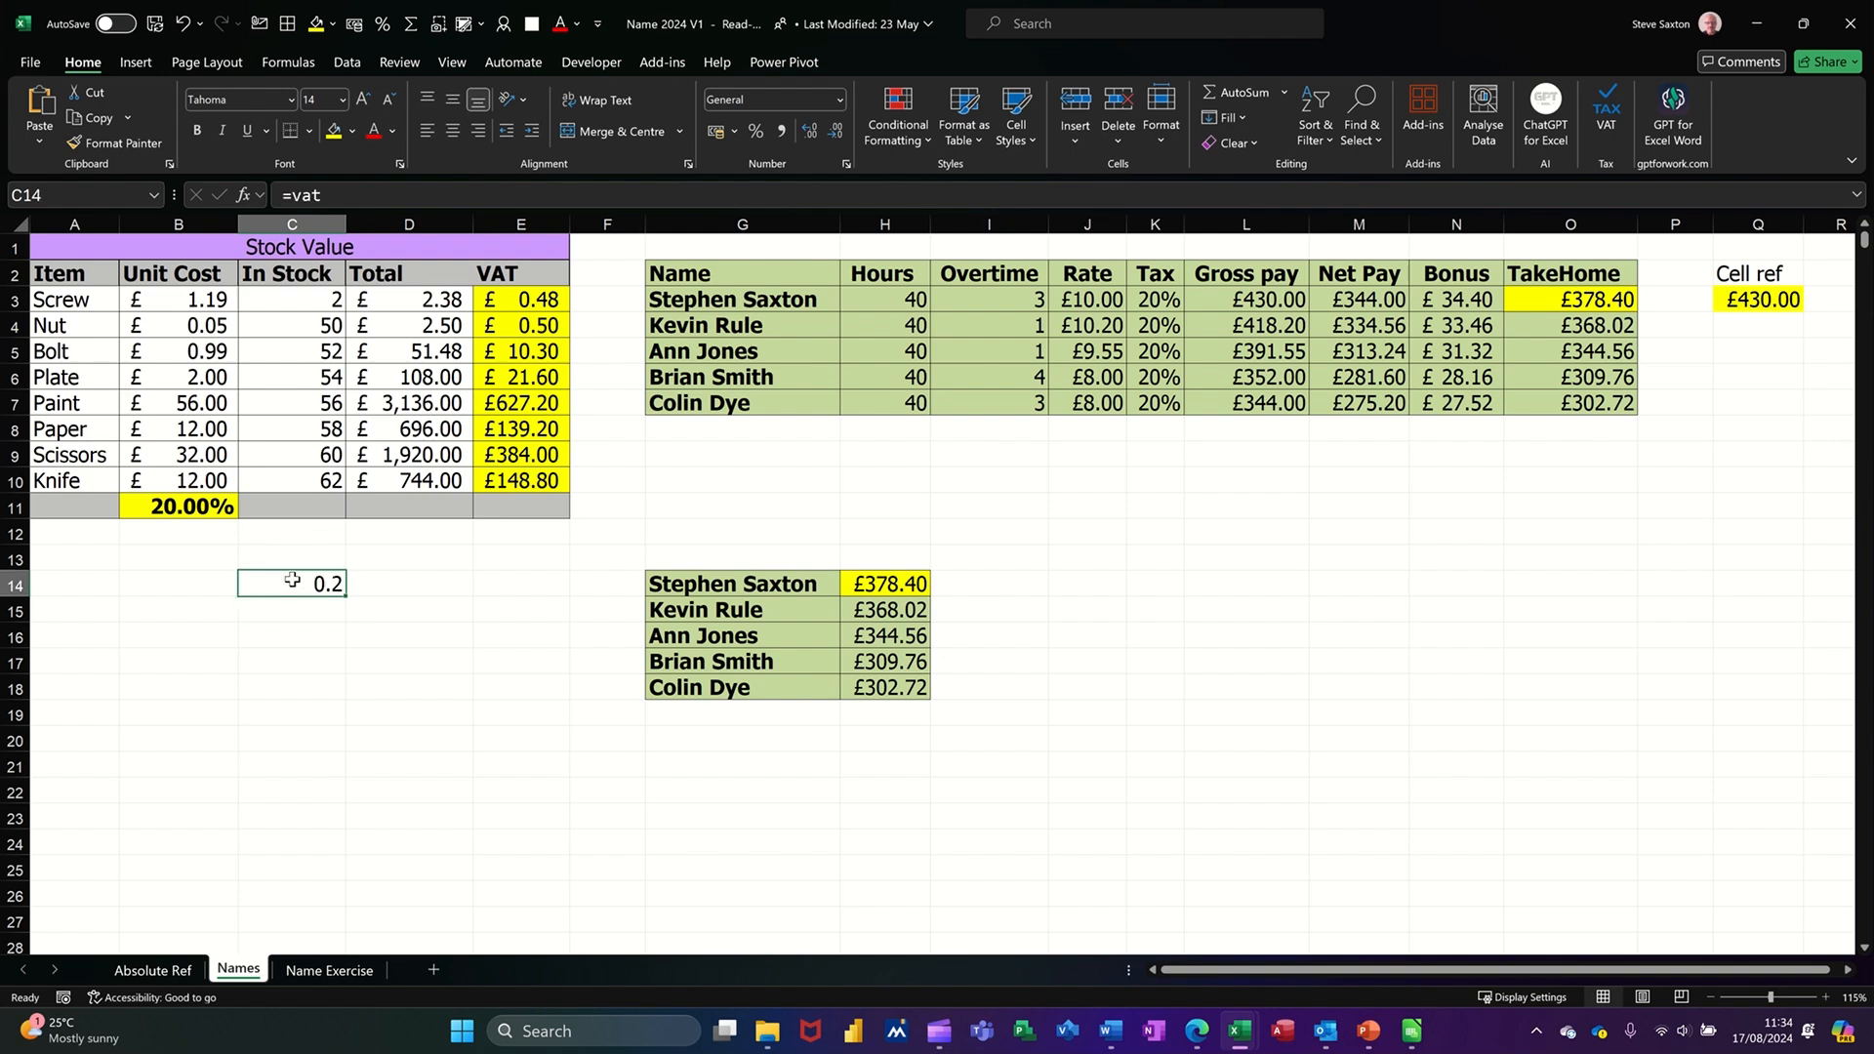
left_click(757, 131)
On the Name Exercise sheet, calculate the VAT on the total cost in C16 with the formula =C15*vat
left_click(330, 970)
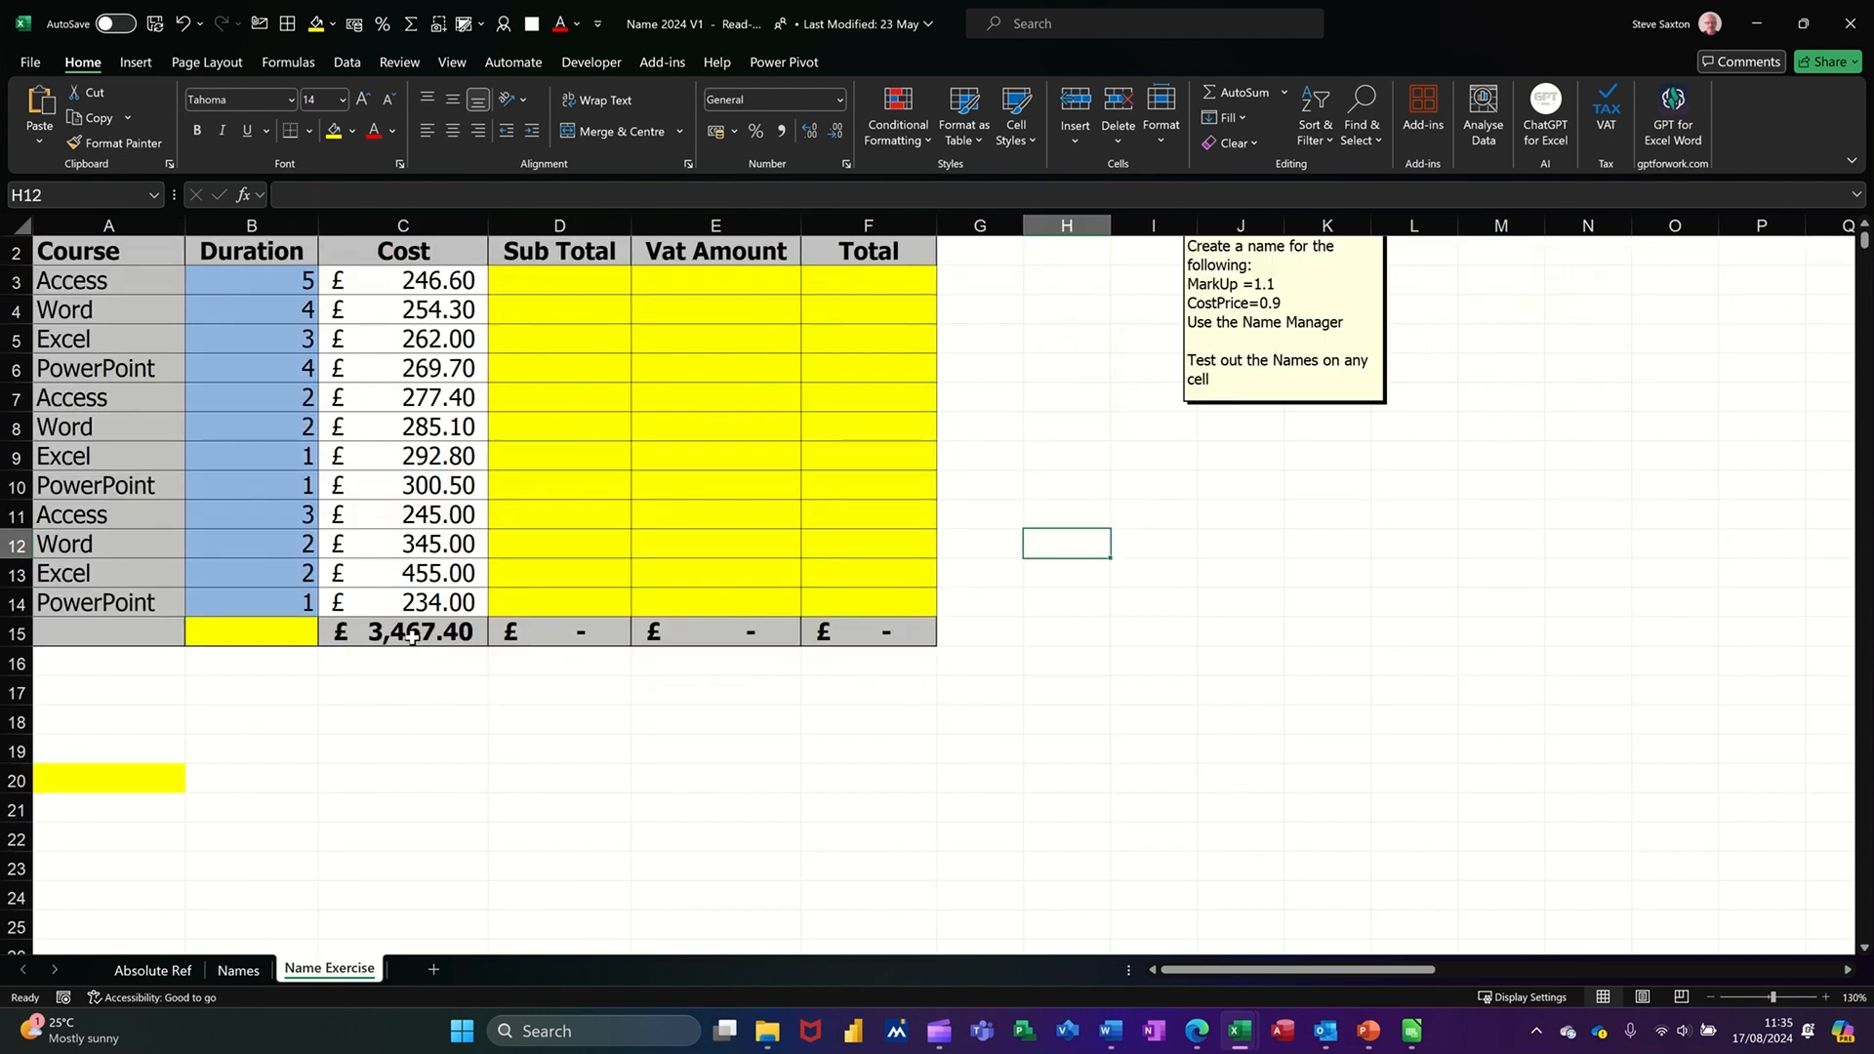
left_click(394, 667)
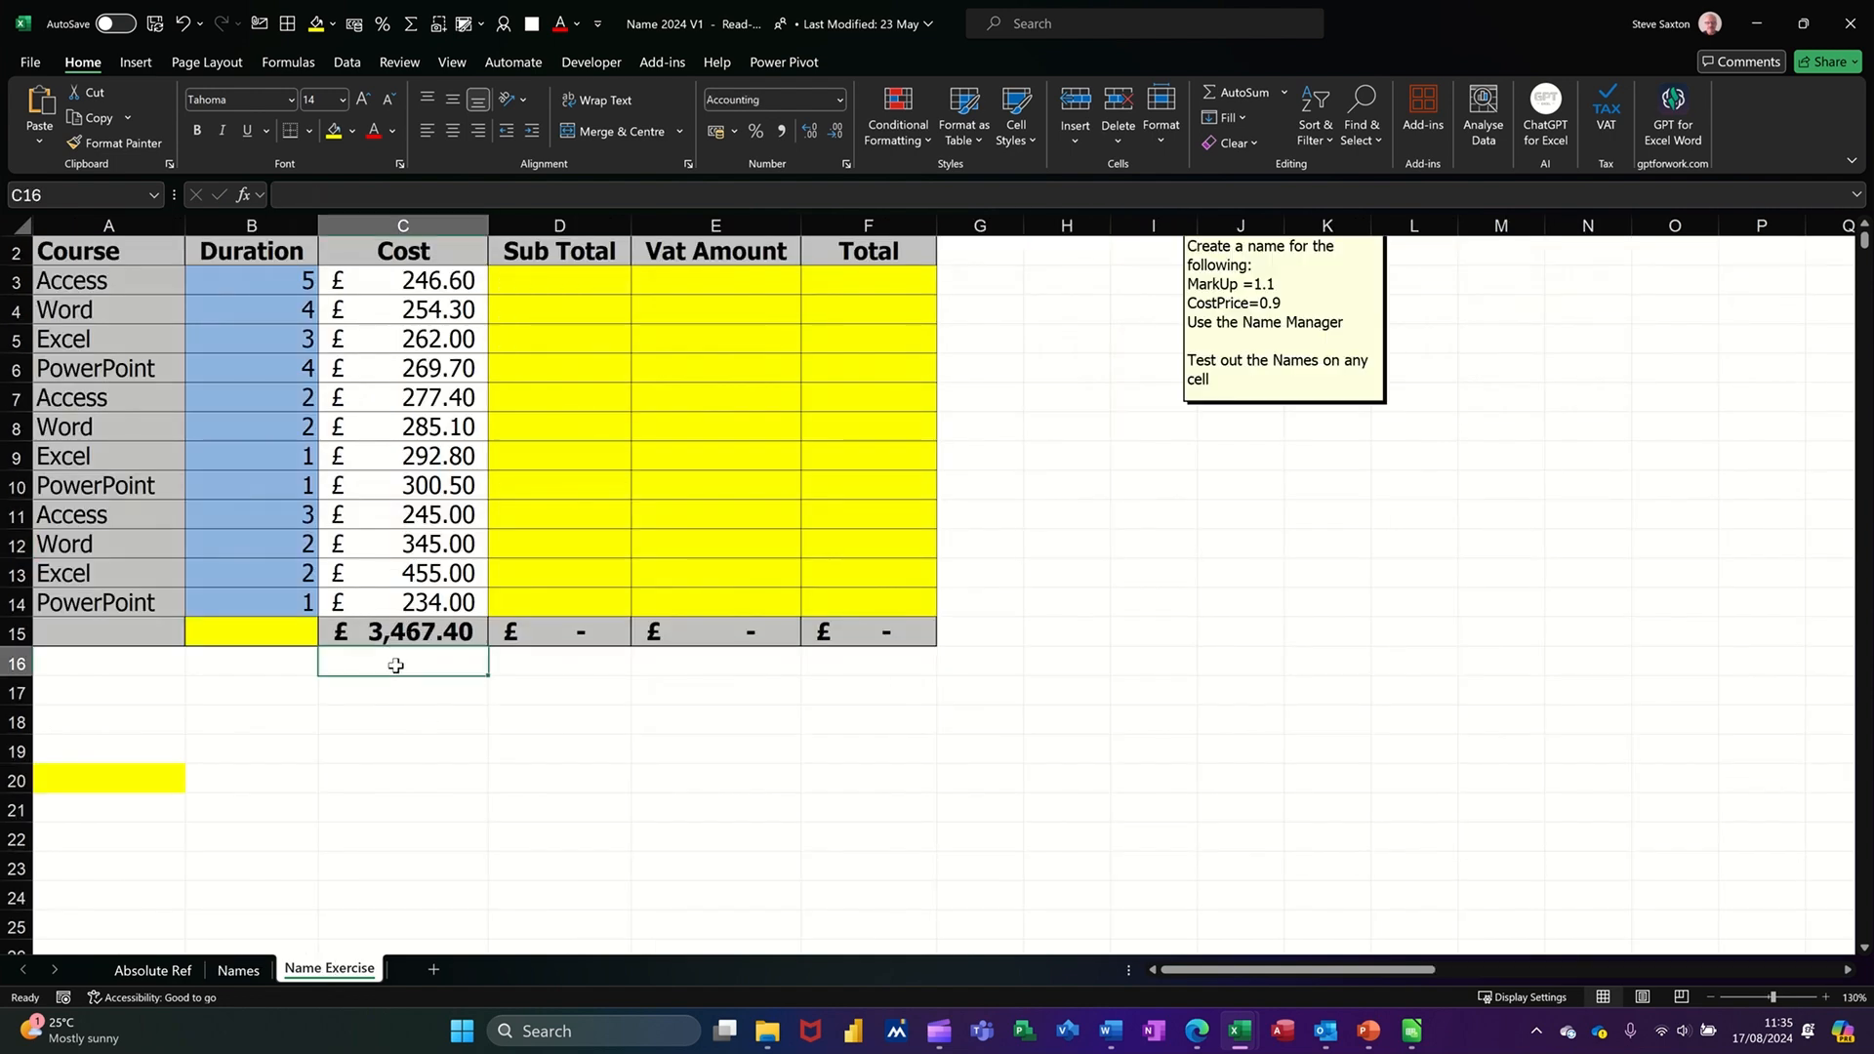
type("=")
left_click(410, 637)
type("*vat")
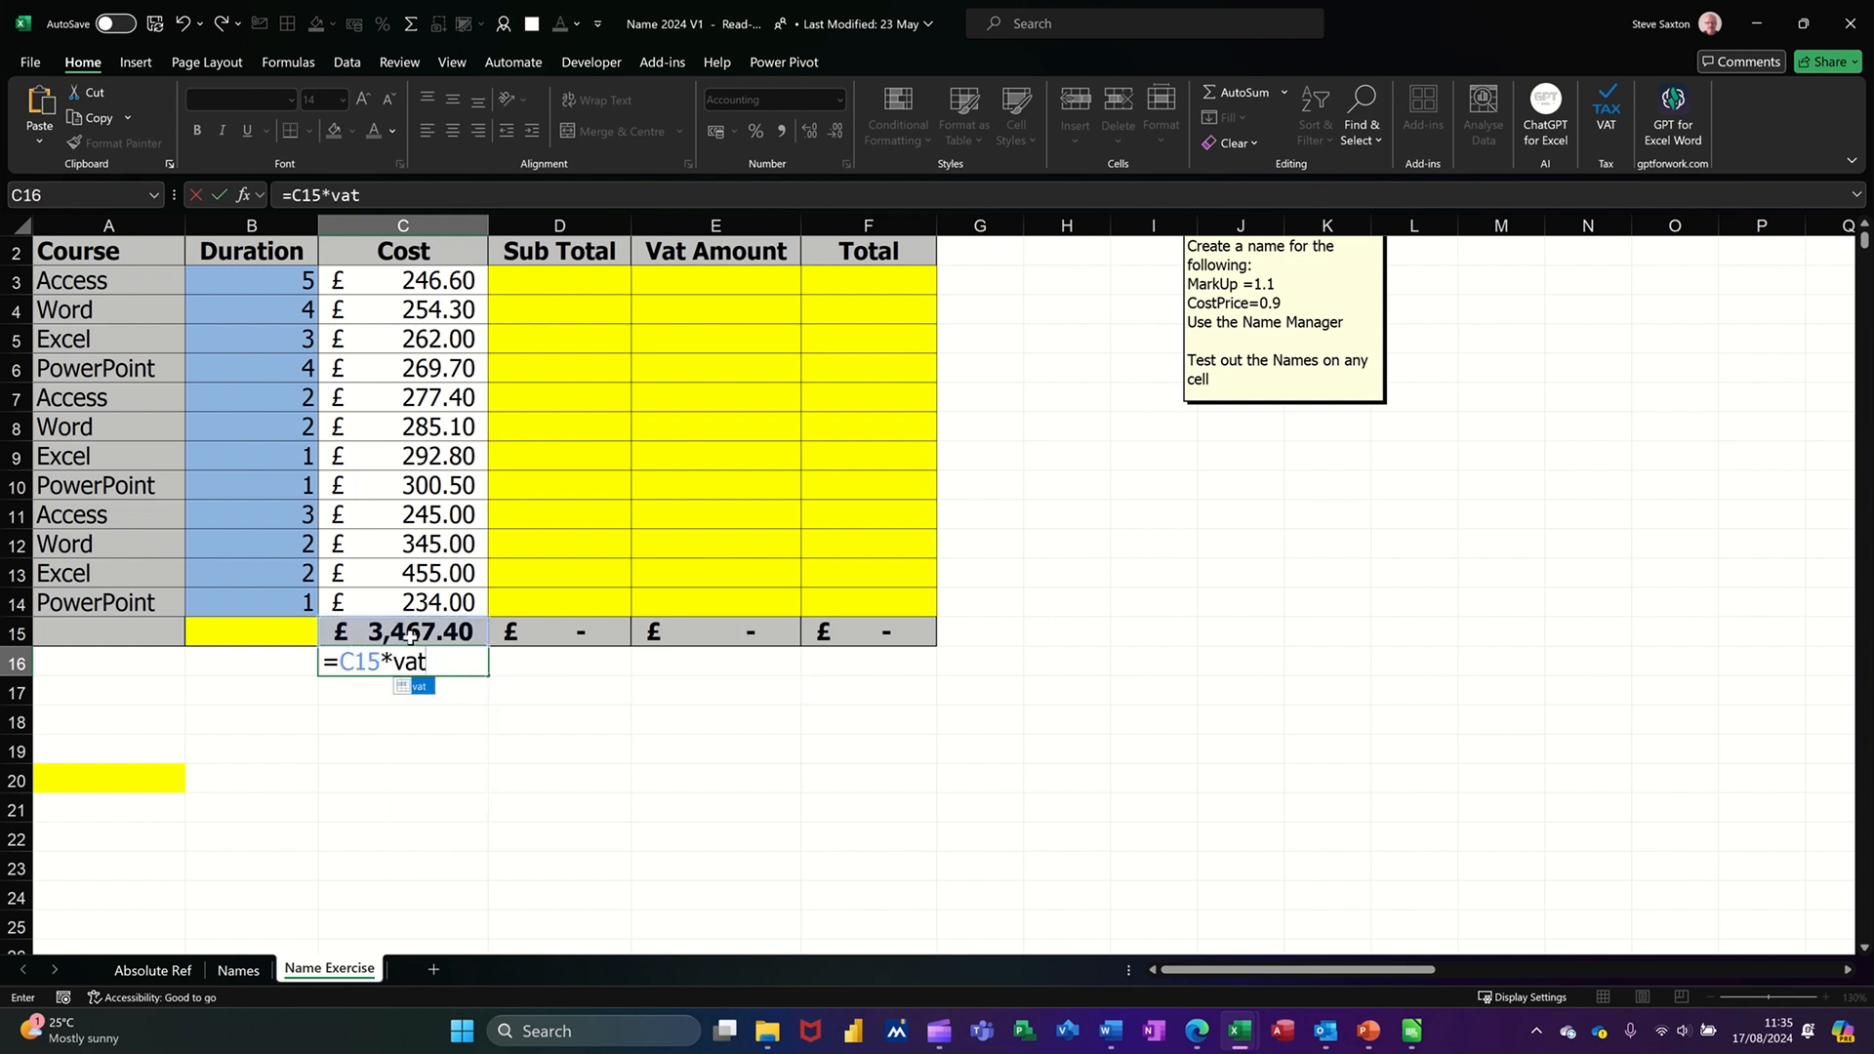
left_click(220, 195)
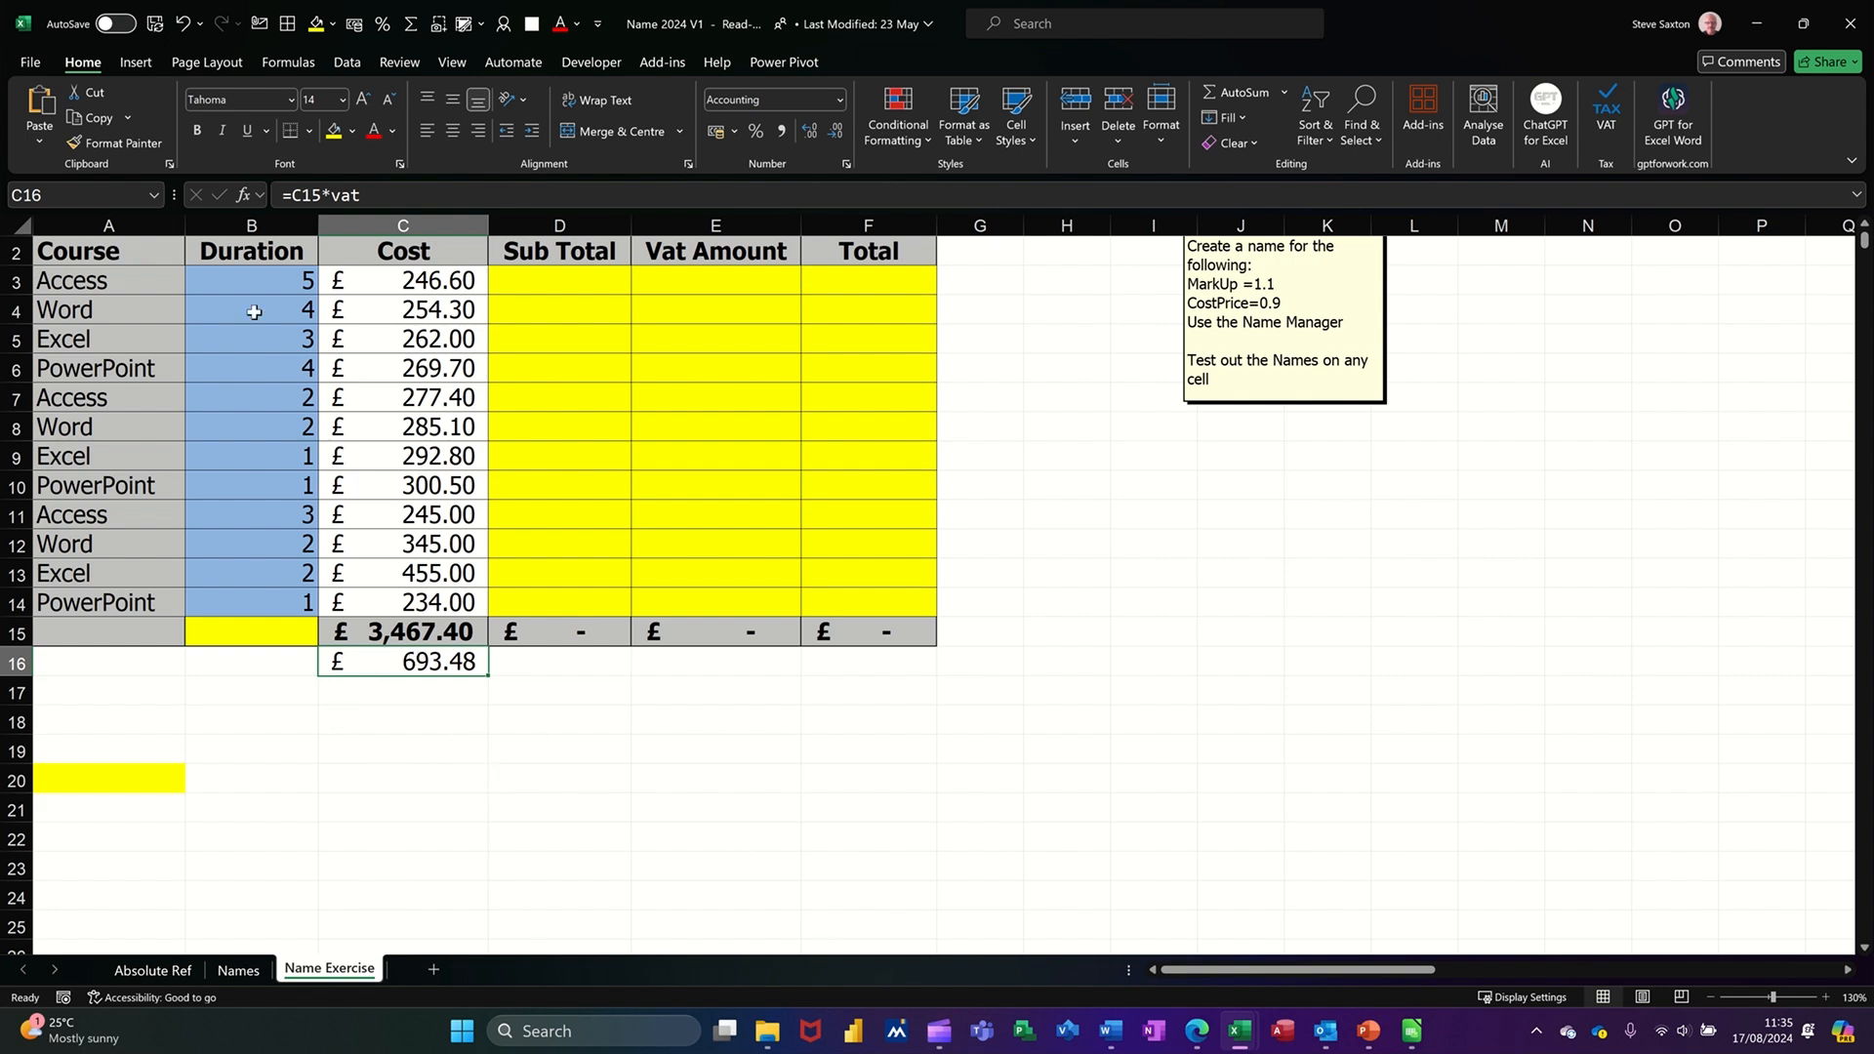
Jump from the Name Exercise sheet to the VAT rate cell using its defined name vat
left_click(88, 192)
type("vat")
key("Return")
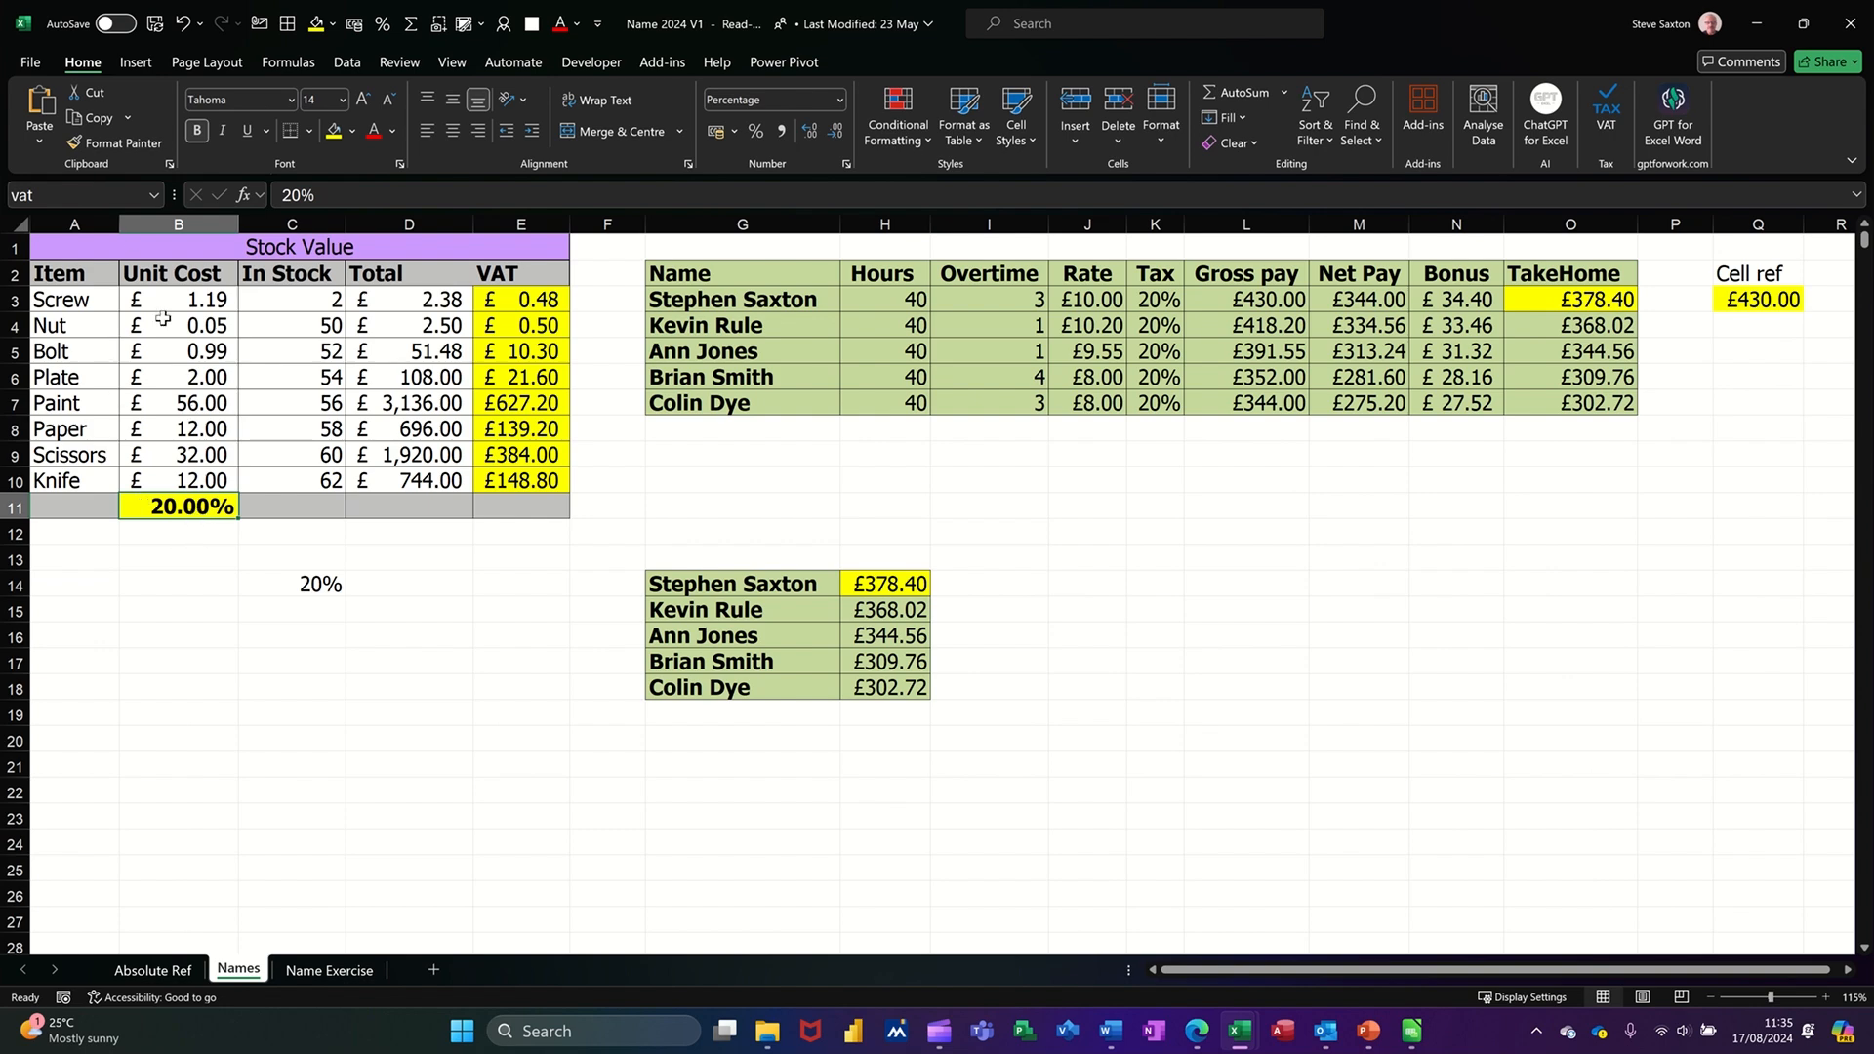
Go to cell A12345 on the Names sheet
left_click(83, 201)
type("a12345")
key("Return")
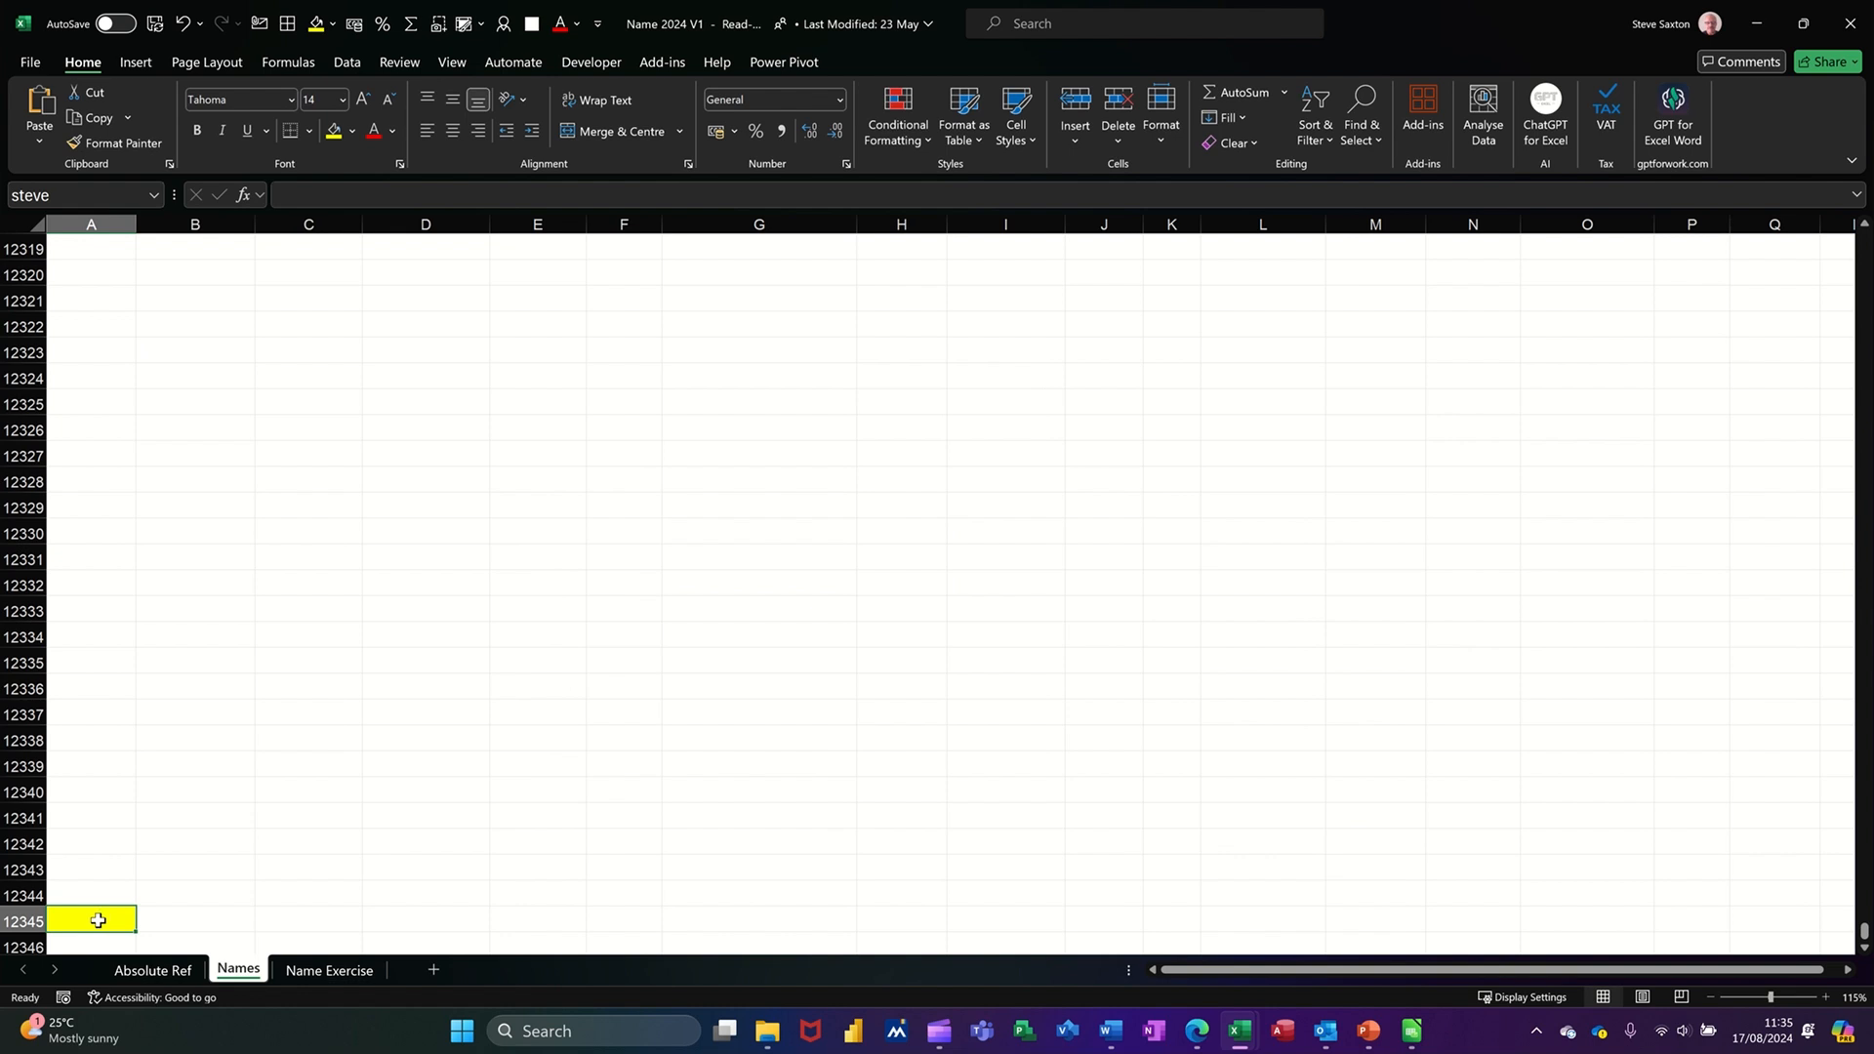
Go to cell AS1234 on the Name Exercise sheet
left_click(298, 972)
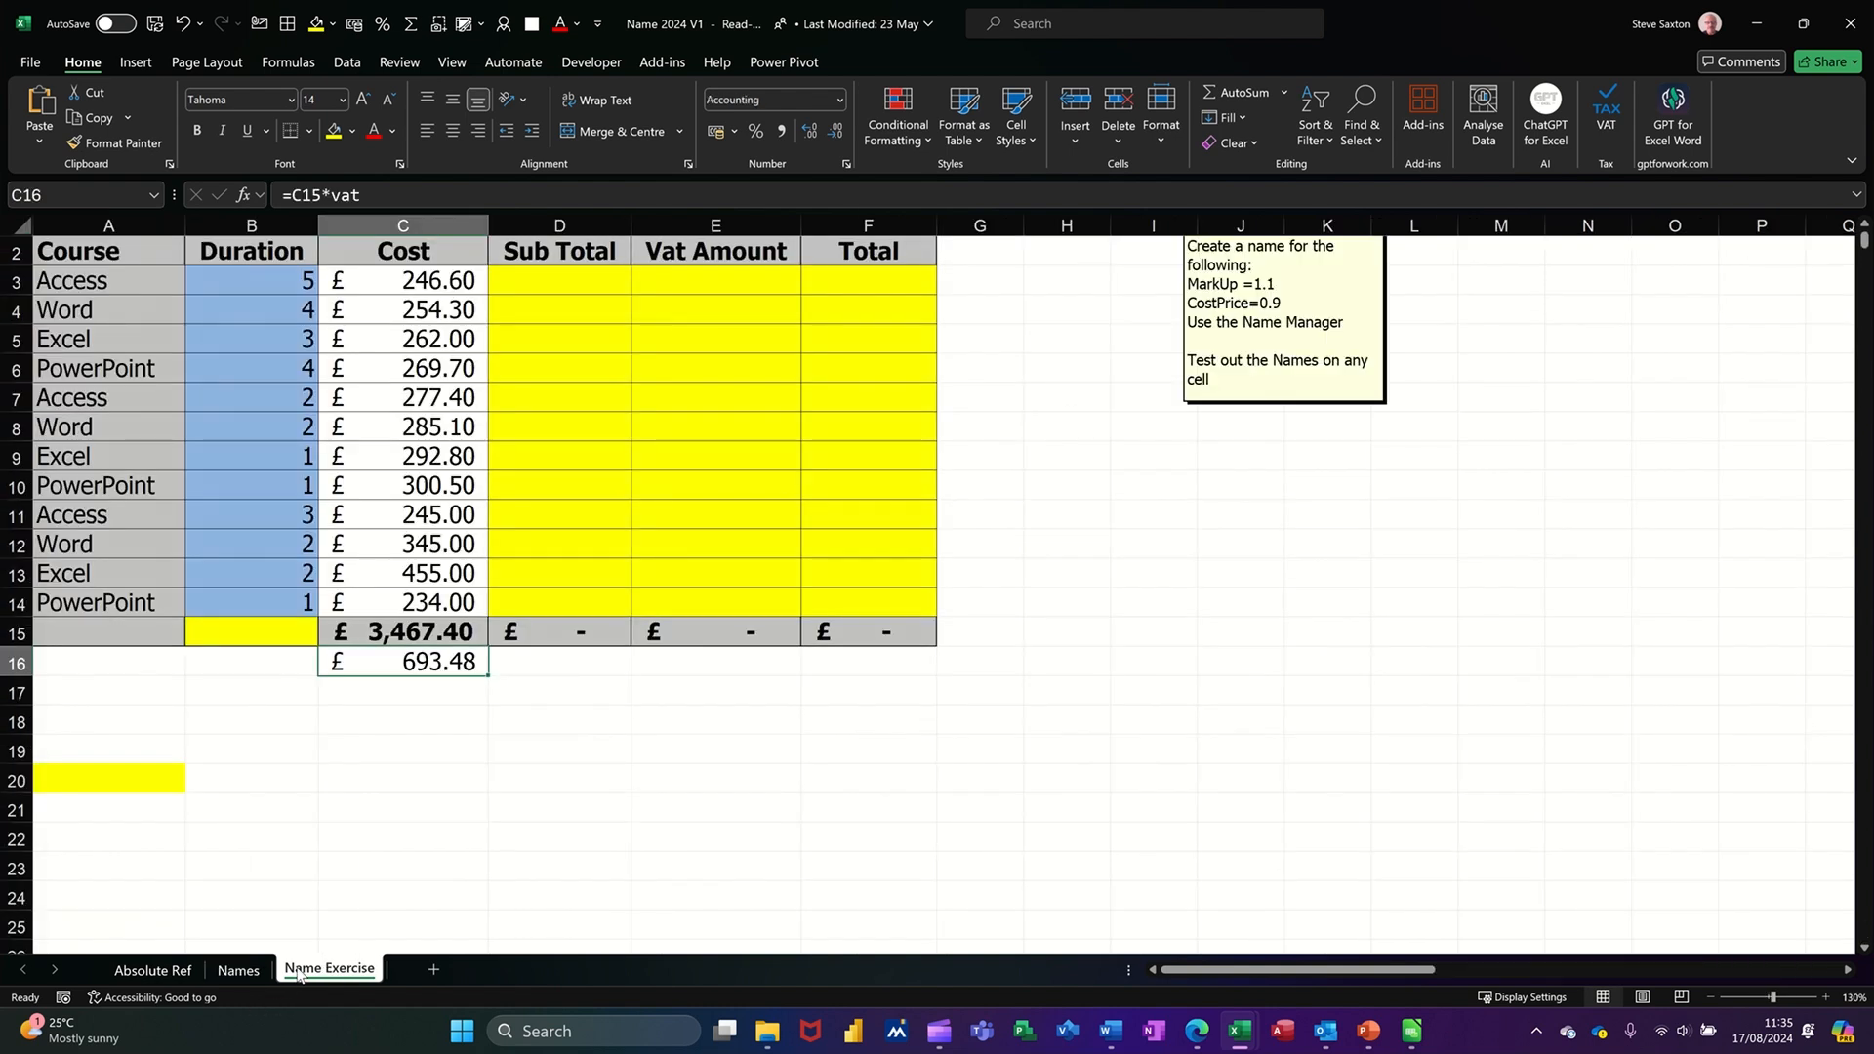
left_click(79, 203)
type("as1234")
key("Return")
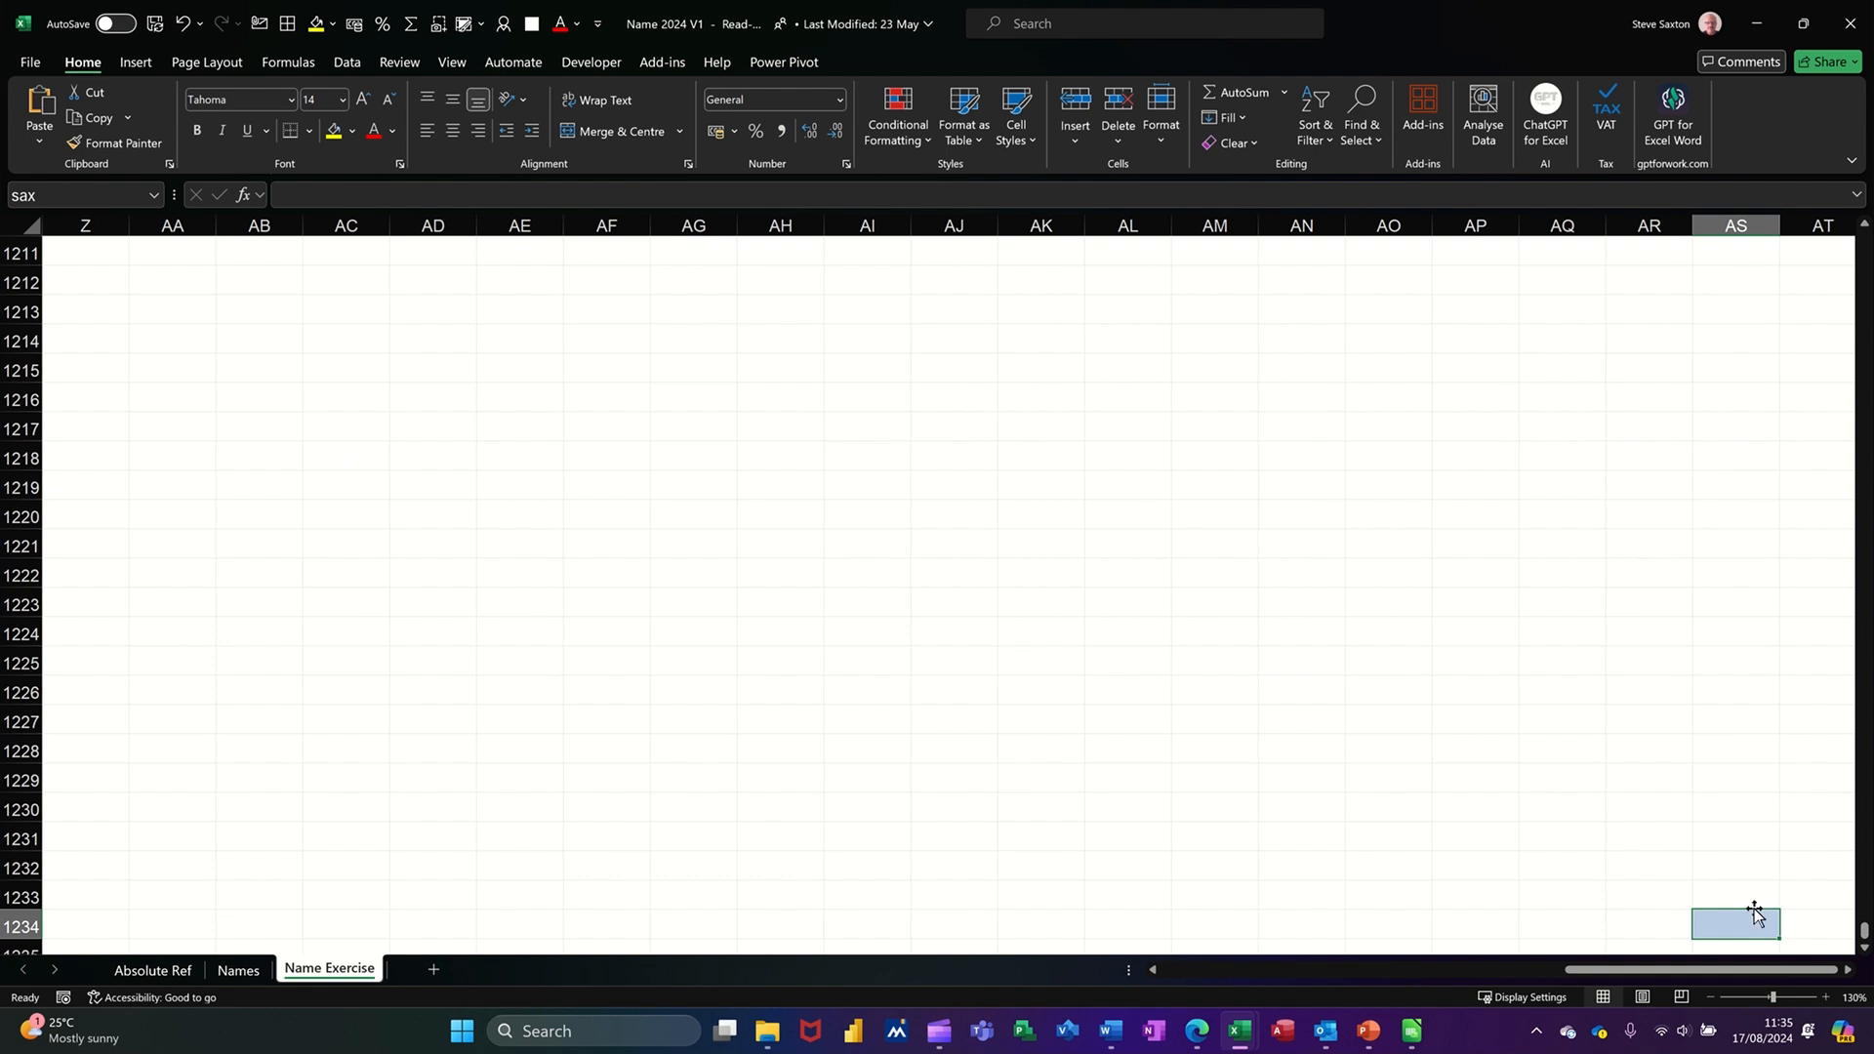
Use the defined names to jump to A12345 on the Names sheet and AS1234 on the Name Exercise sheet
left_click(78, 197)
type("steve")
key("Return")
left_click(81, 199)
type("sax")
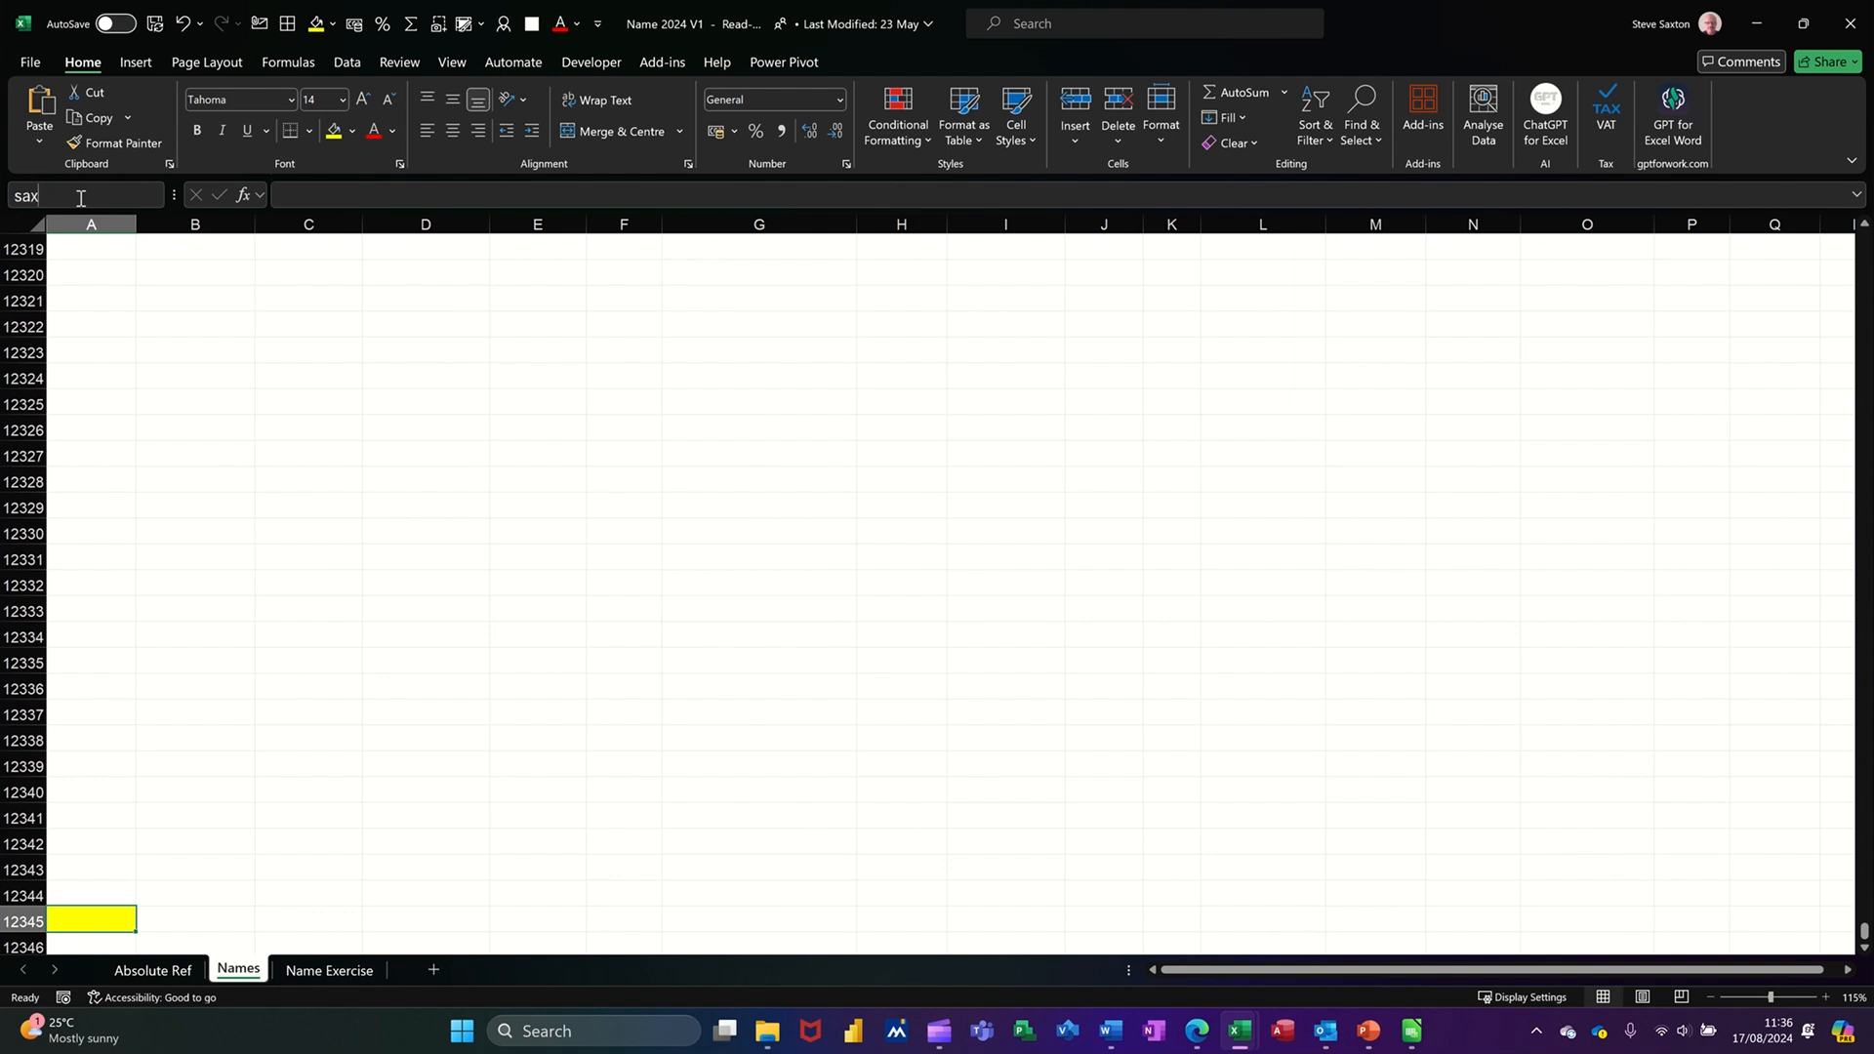
key("Return")
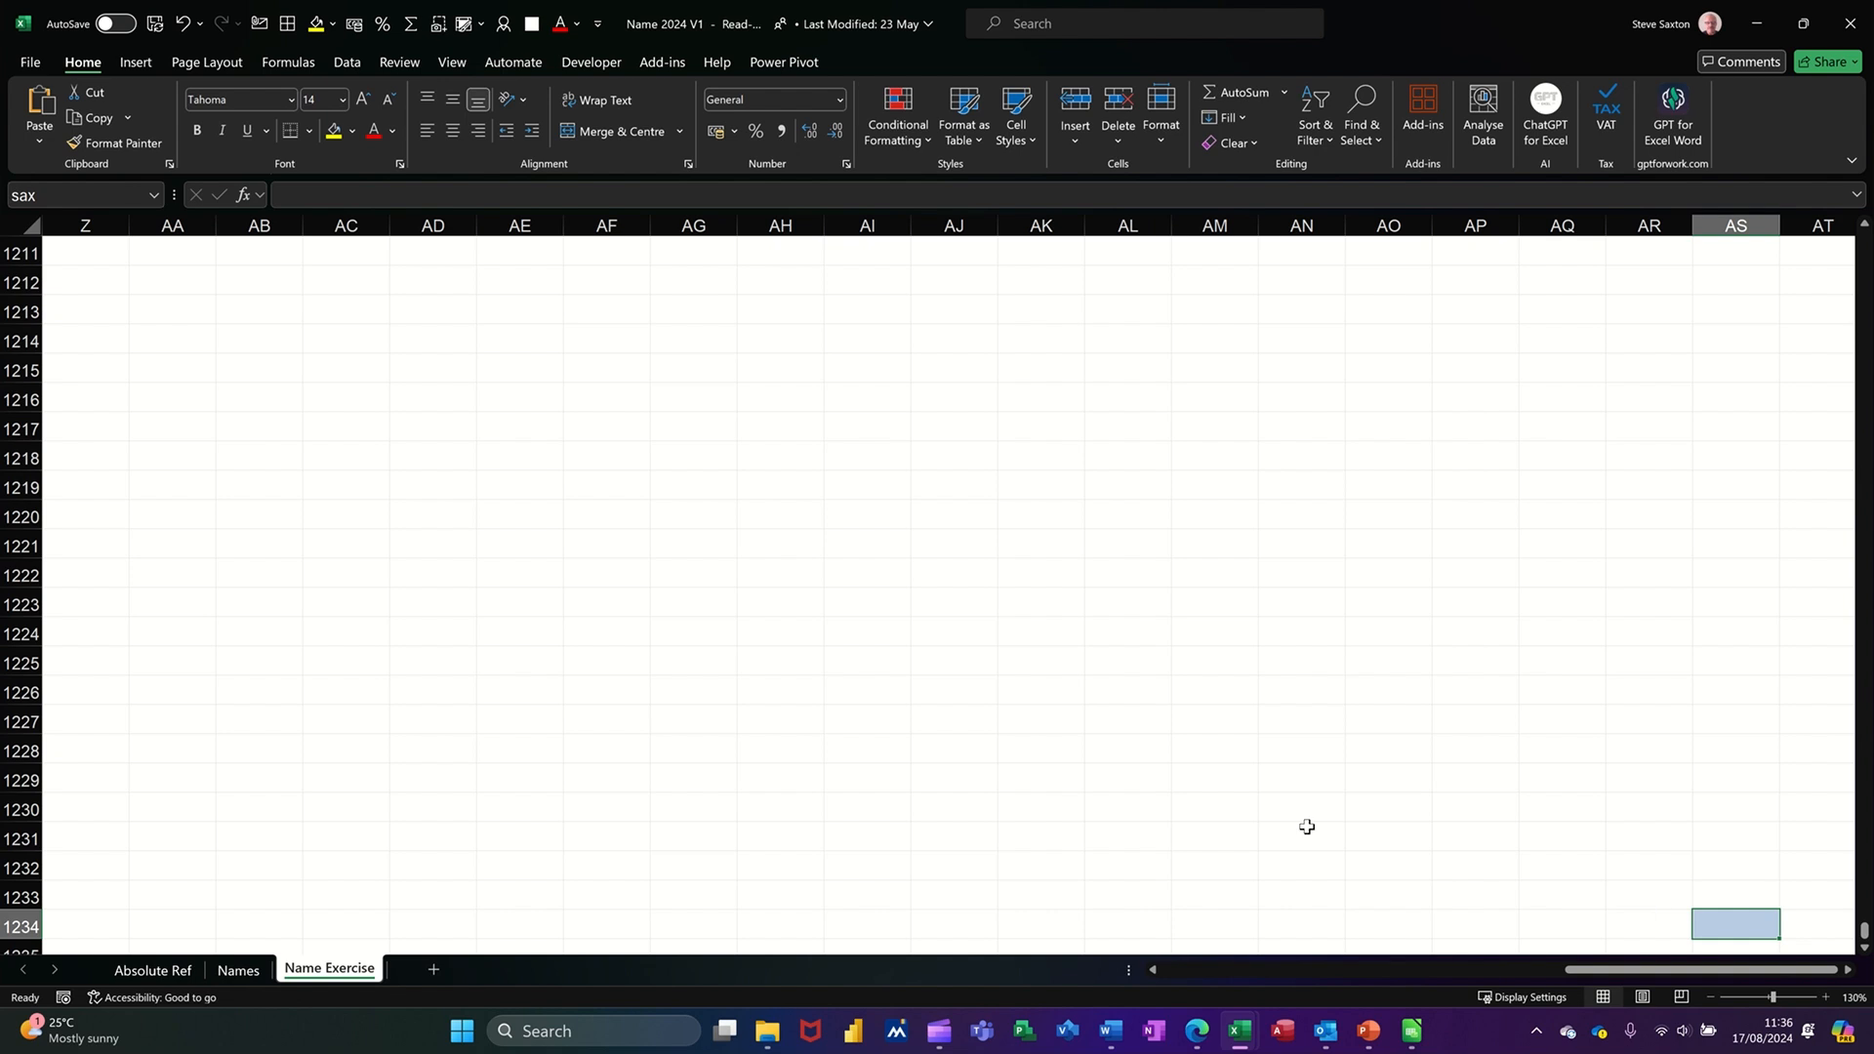
Return to cell B11 on the Names sheet using its defined name vat
left_click(58, 188)
type("vat")
key("Return")
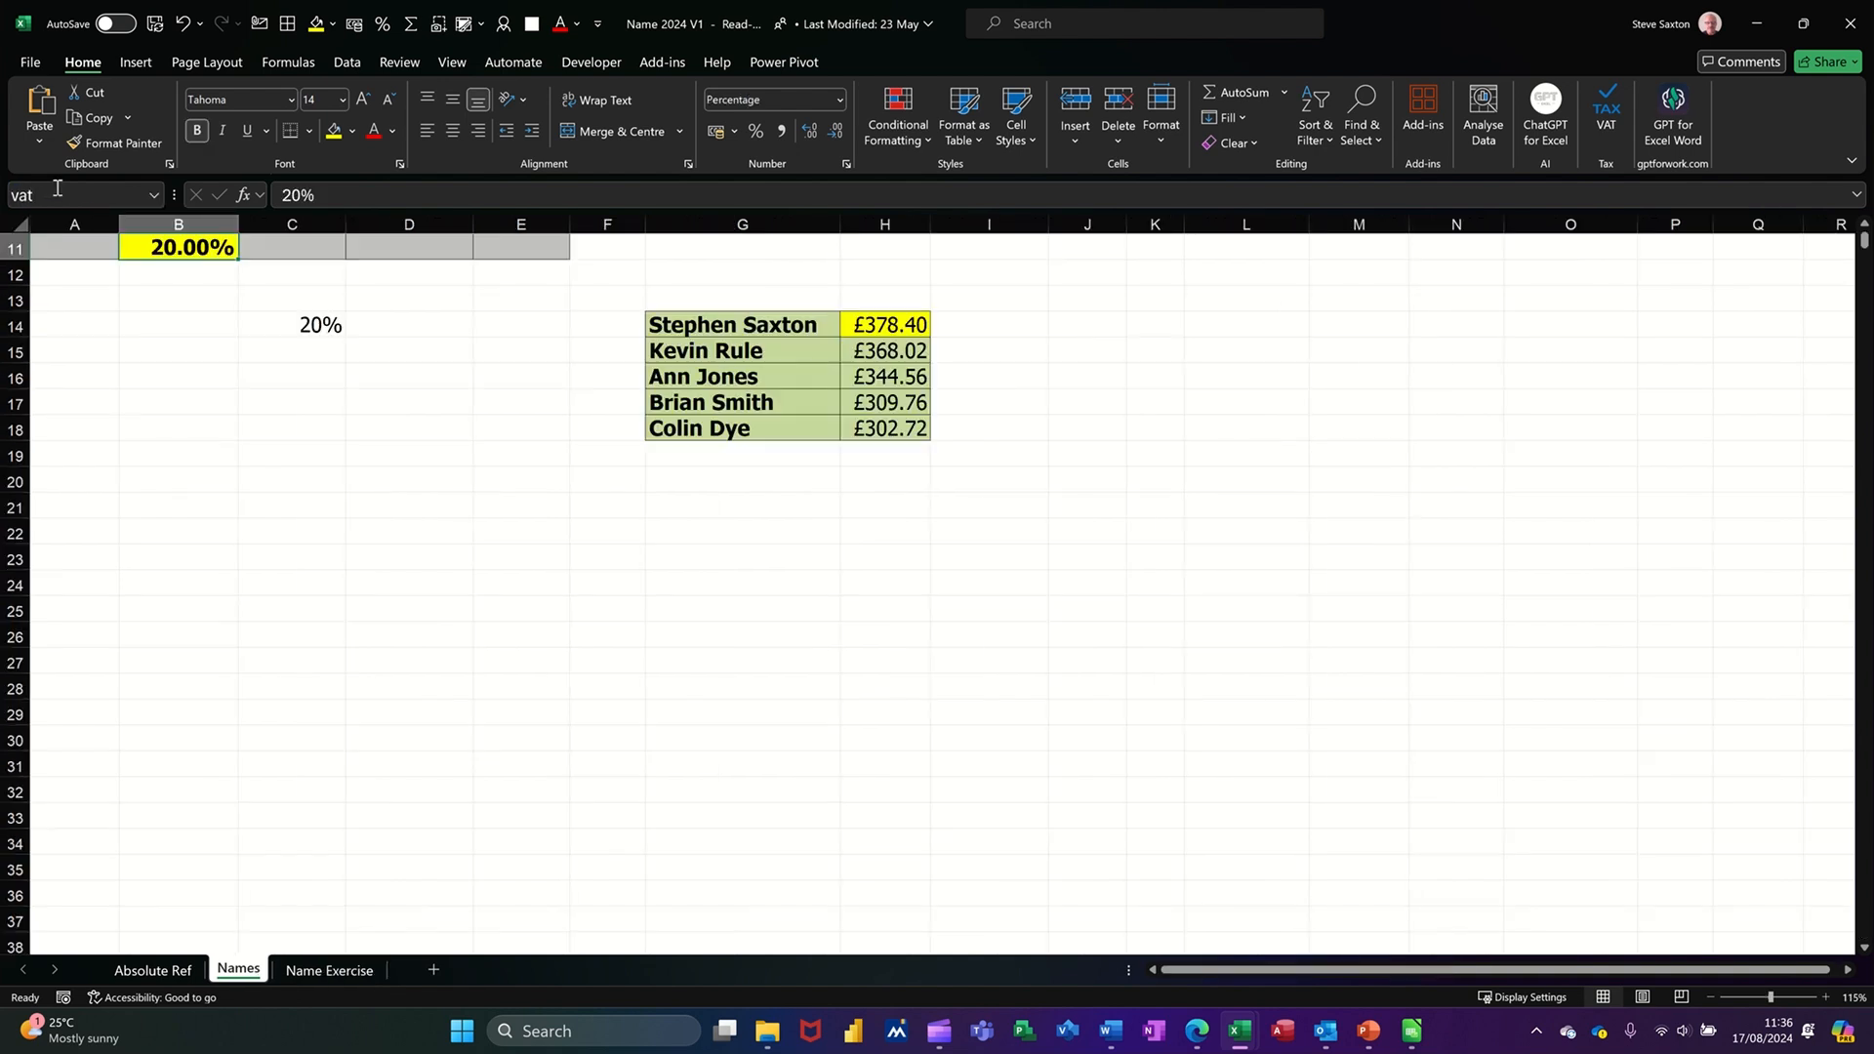
Try to name cell B11 "xvx xvx", with a space in the name
scroll(161, 332, "up", 3)
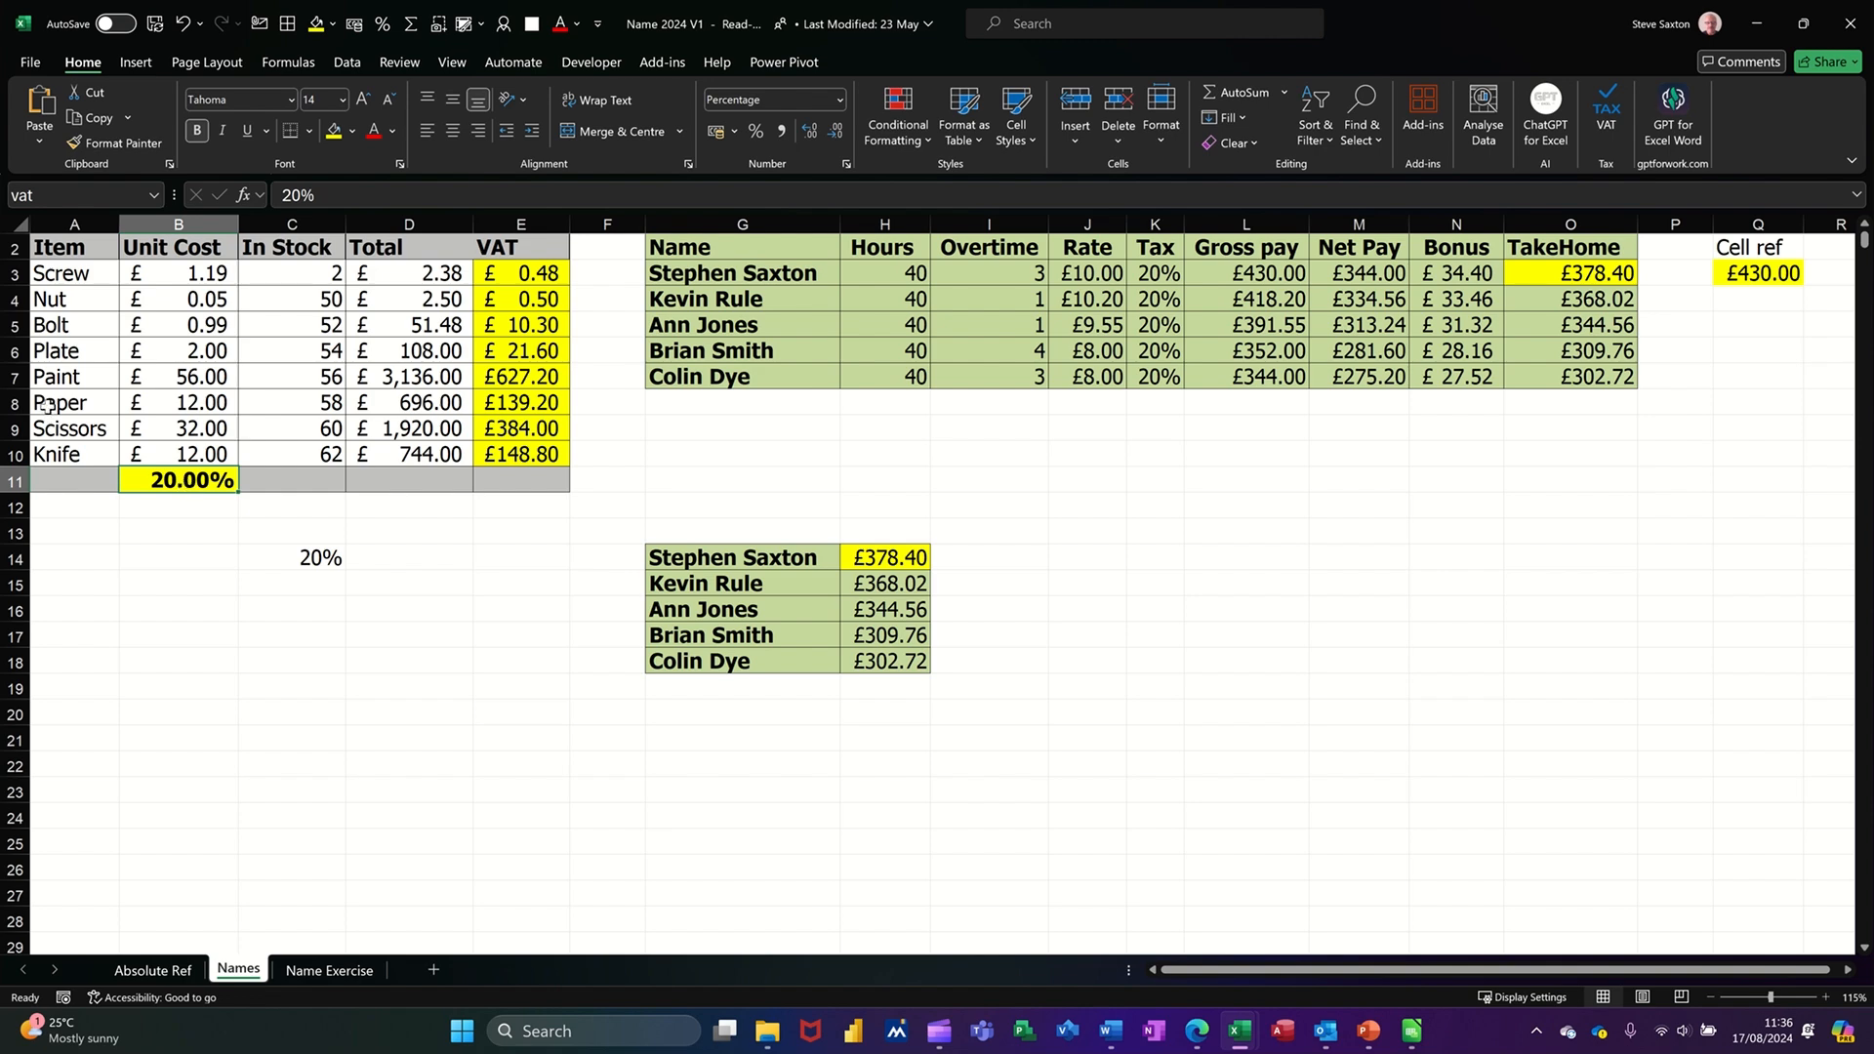
left_click(66, 191)
type("xvx xvx")
key("Return")
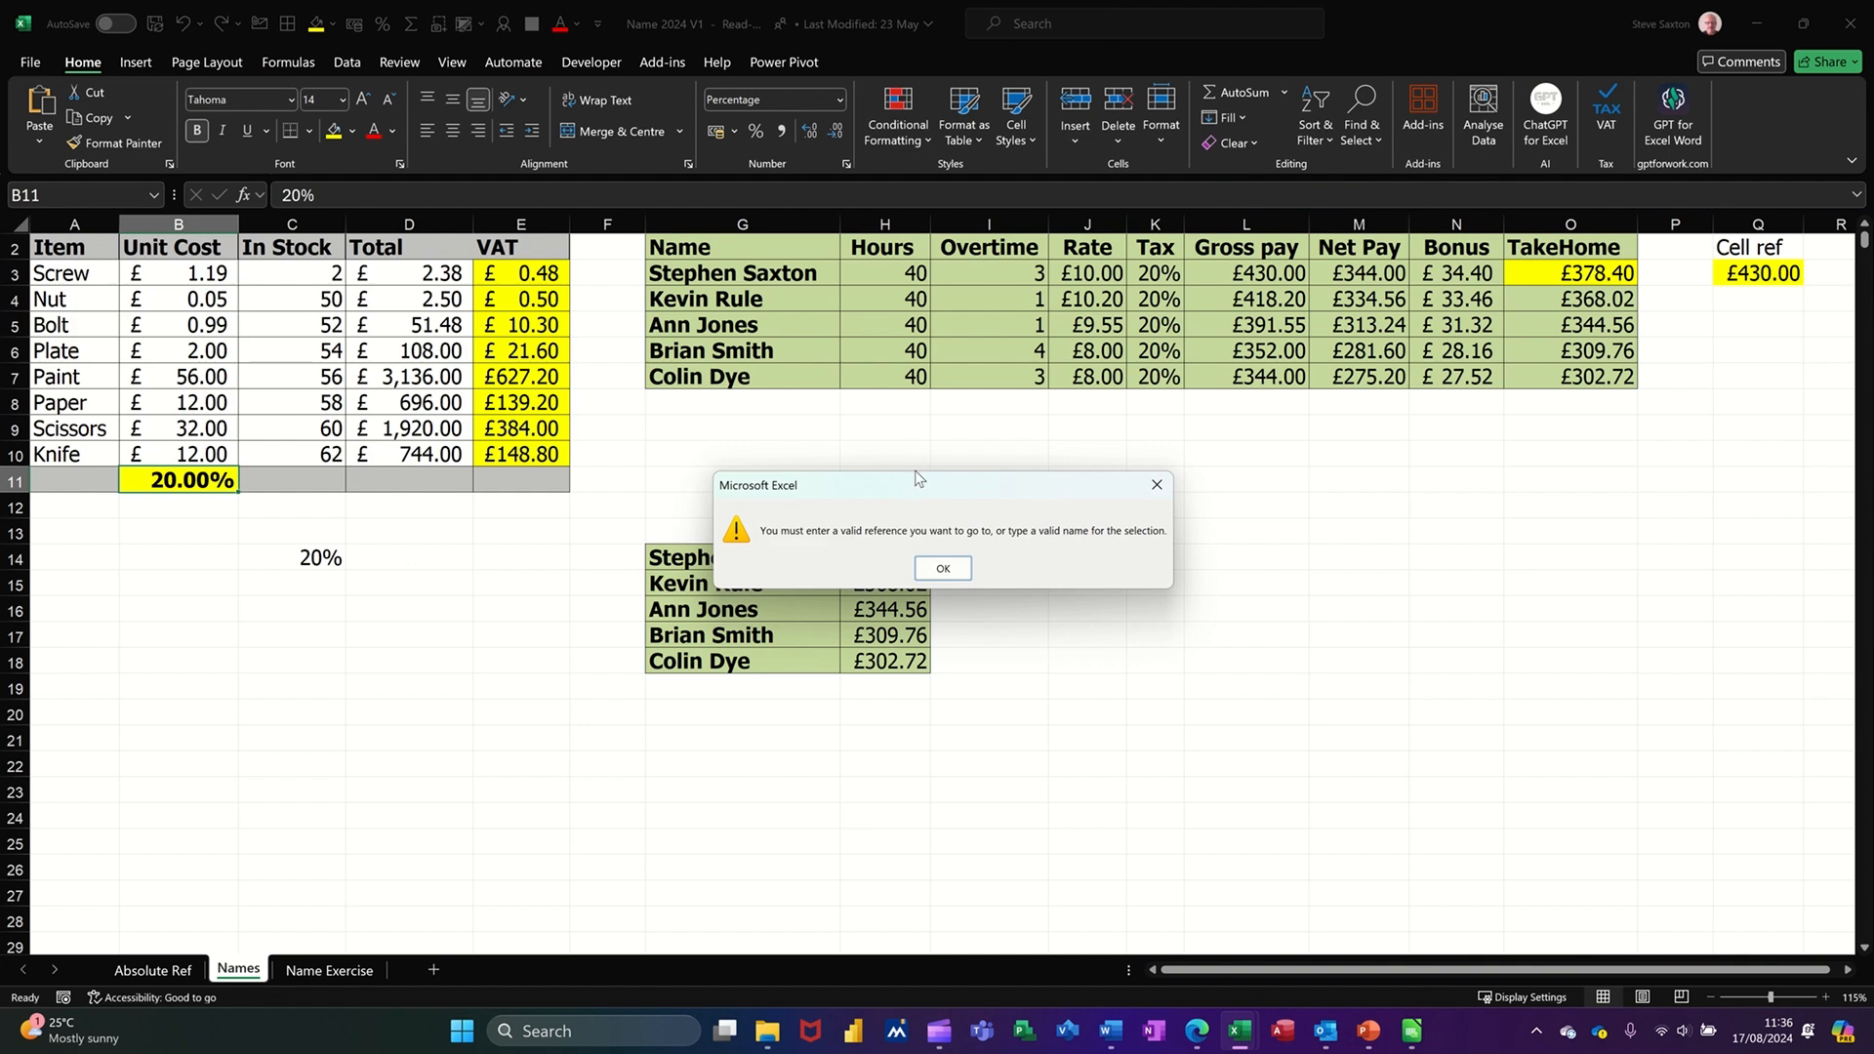
left_click_drag(897, 478, 739, 417)
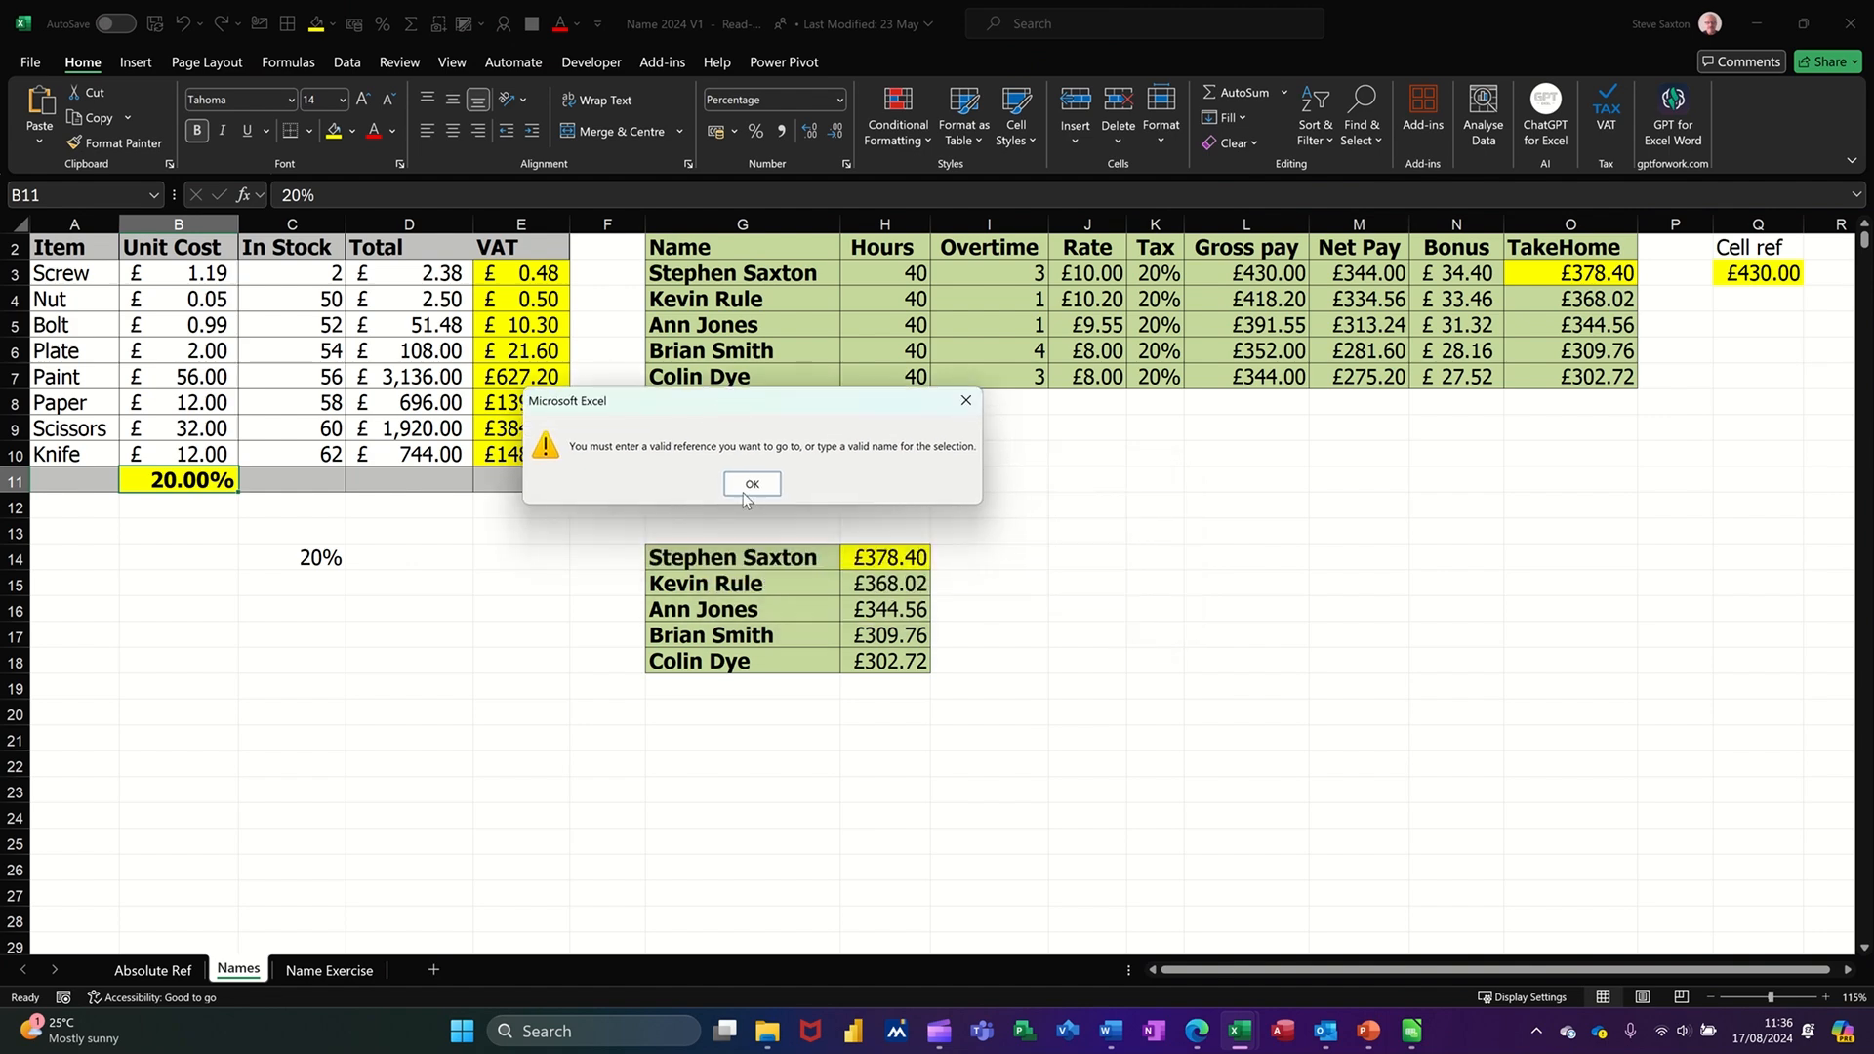
left_click(784, 505)
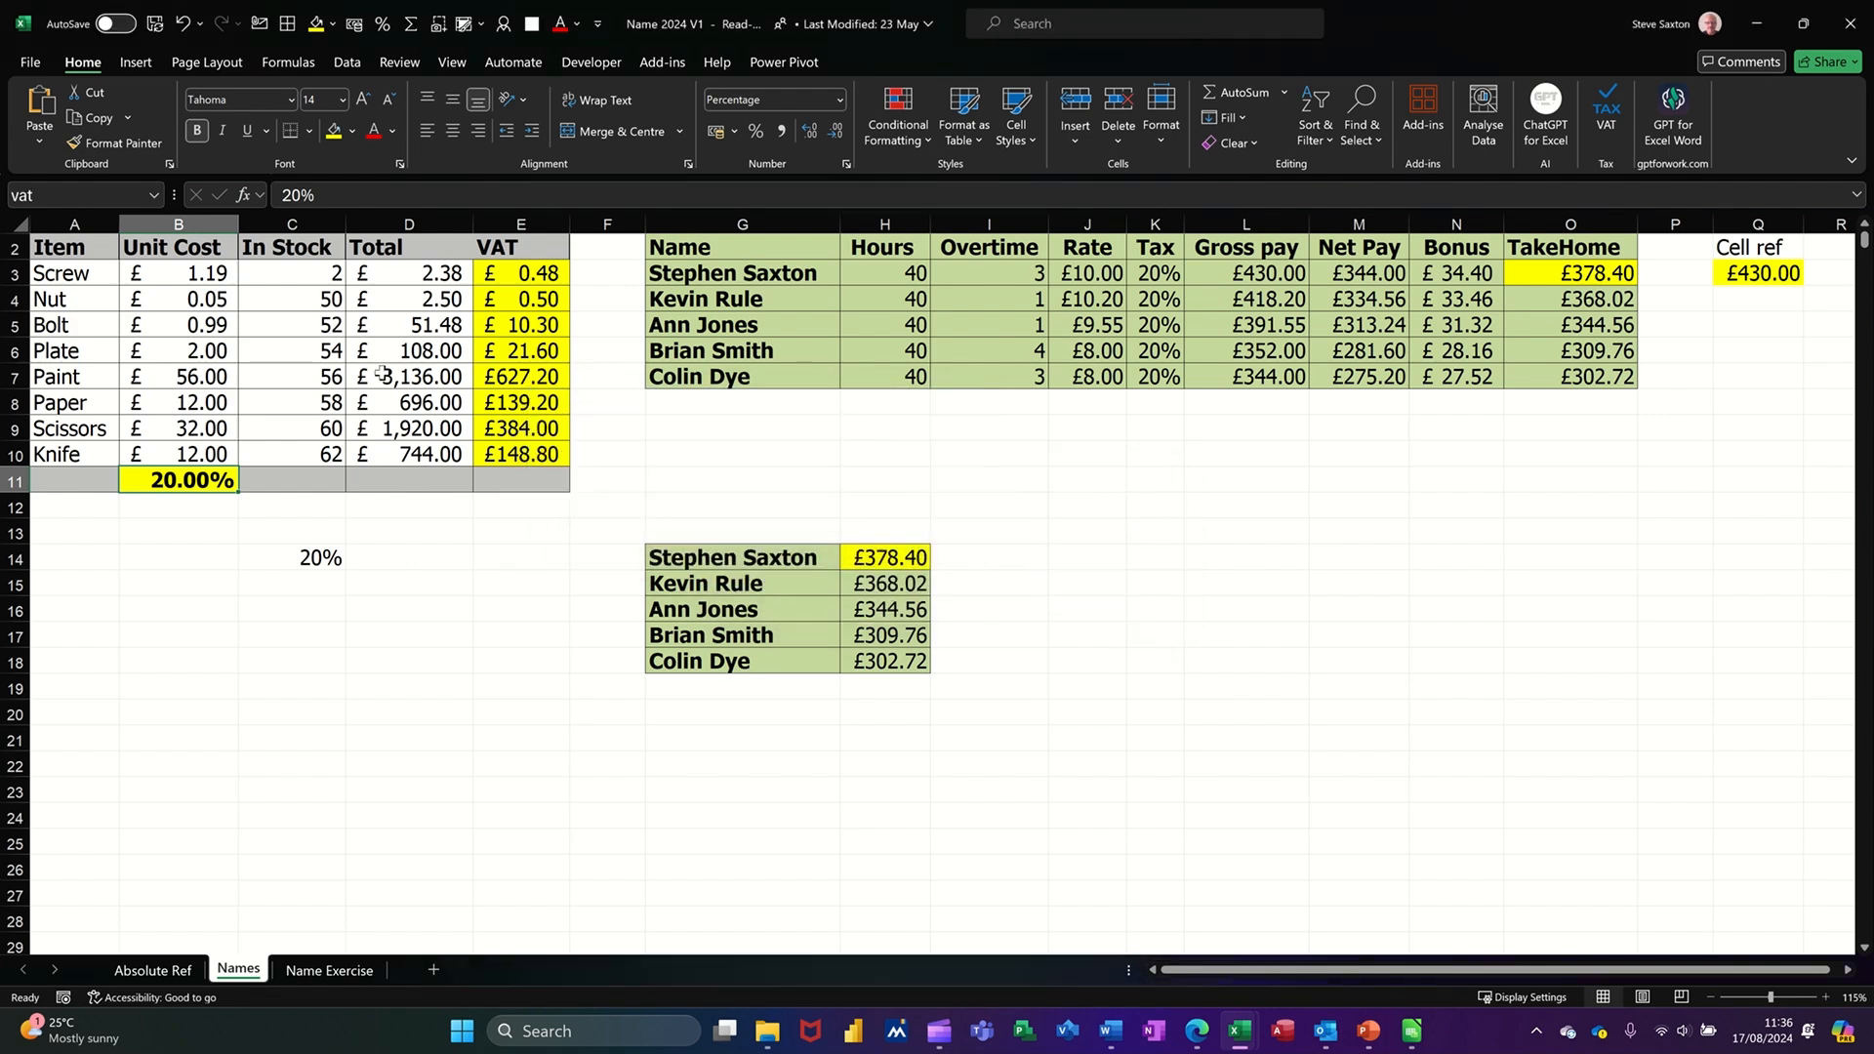
View the list of names defined in the workbook
left_click(155, 195)
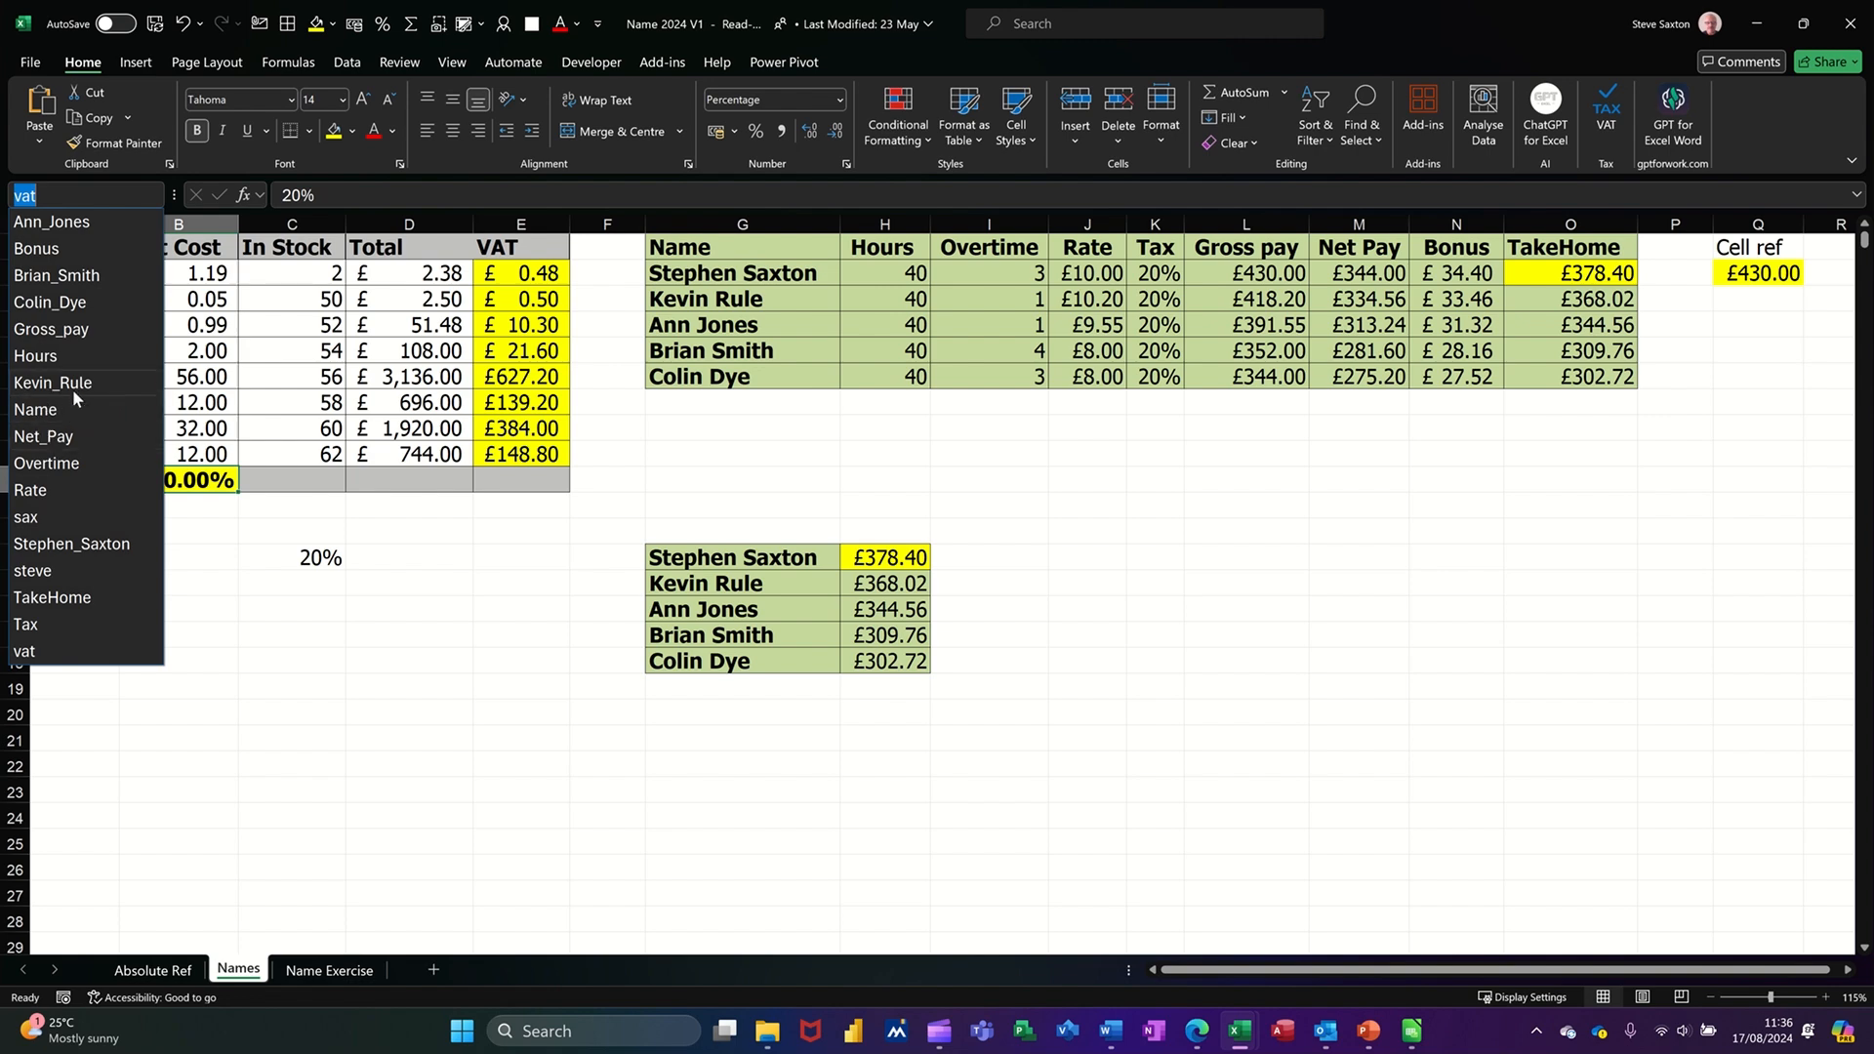
left_click(200, 369)
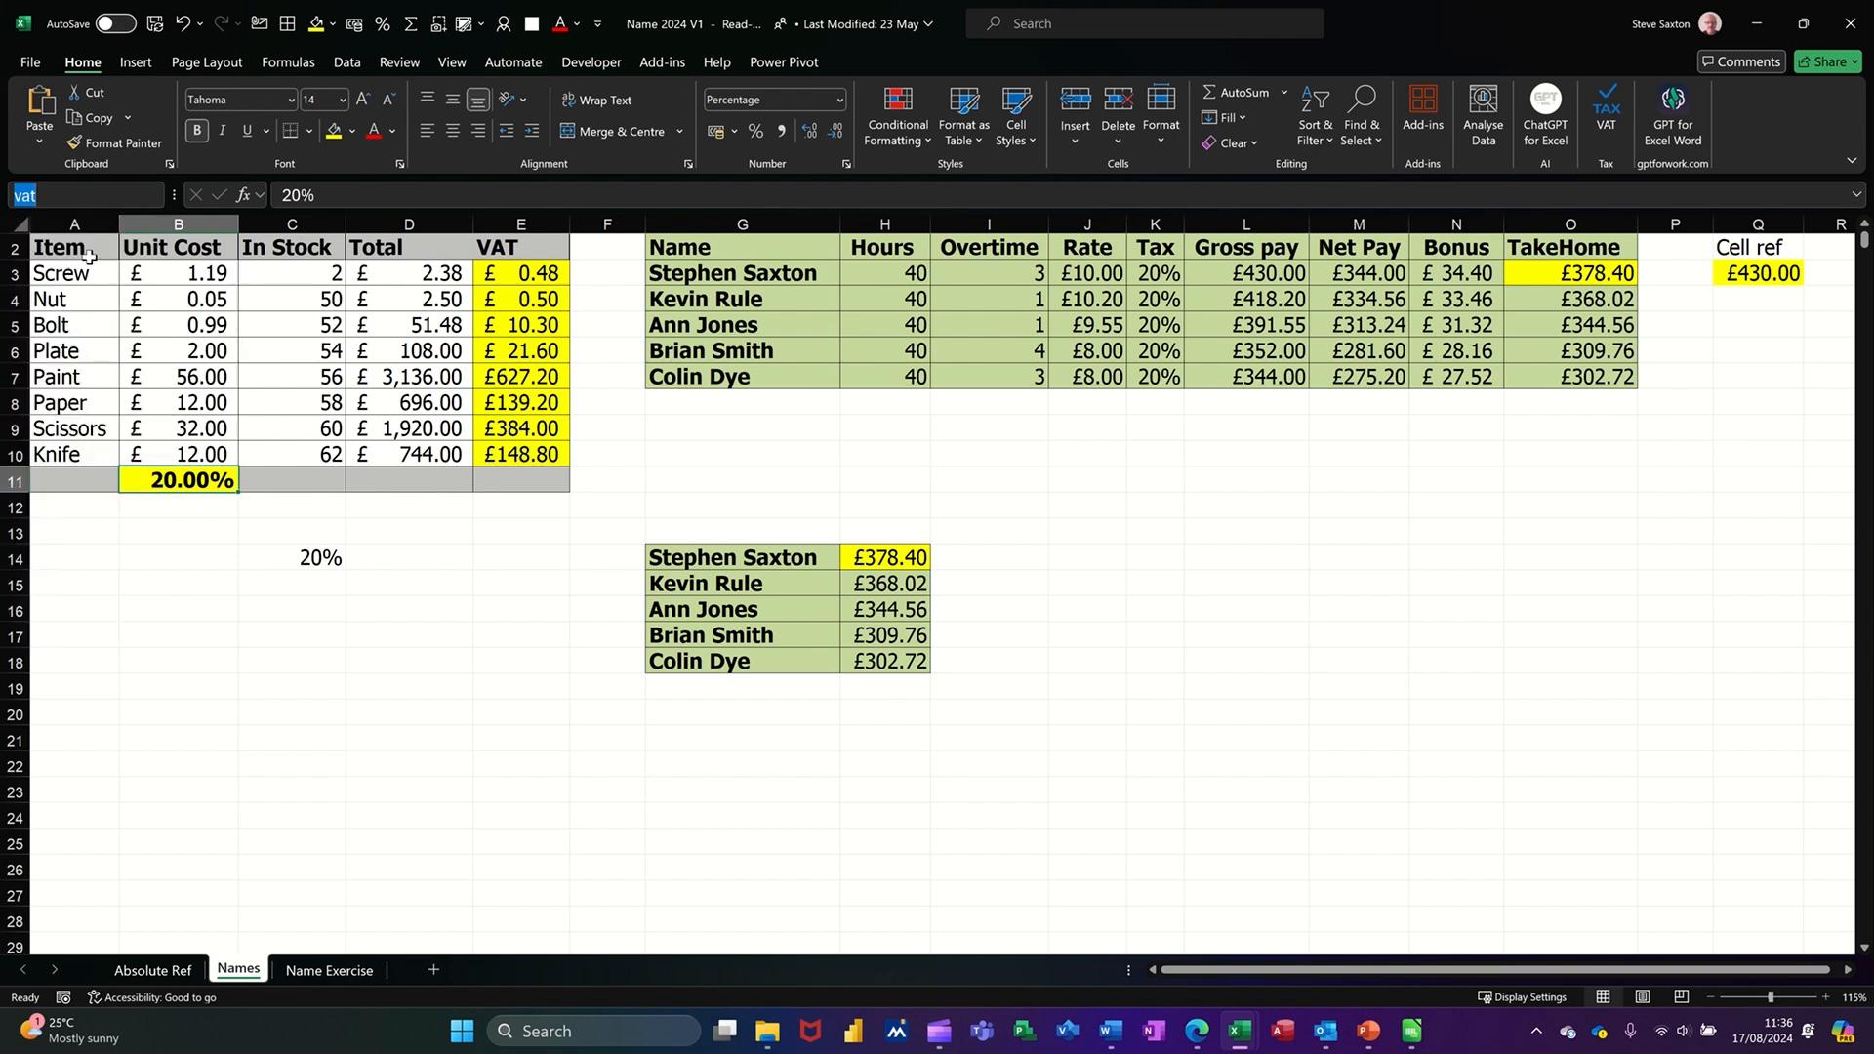
Replace the VAT rate in cell B11 with dhdhd and undo the entry
left_click(180, 480)
type("dhdhd")
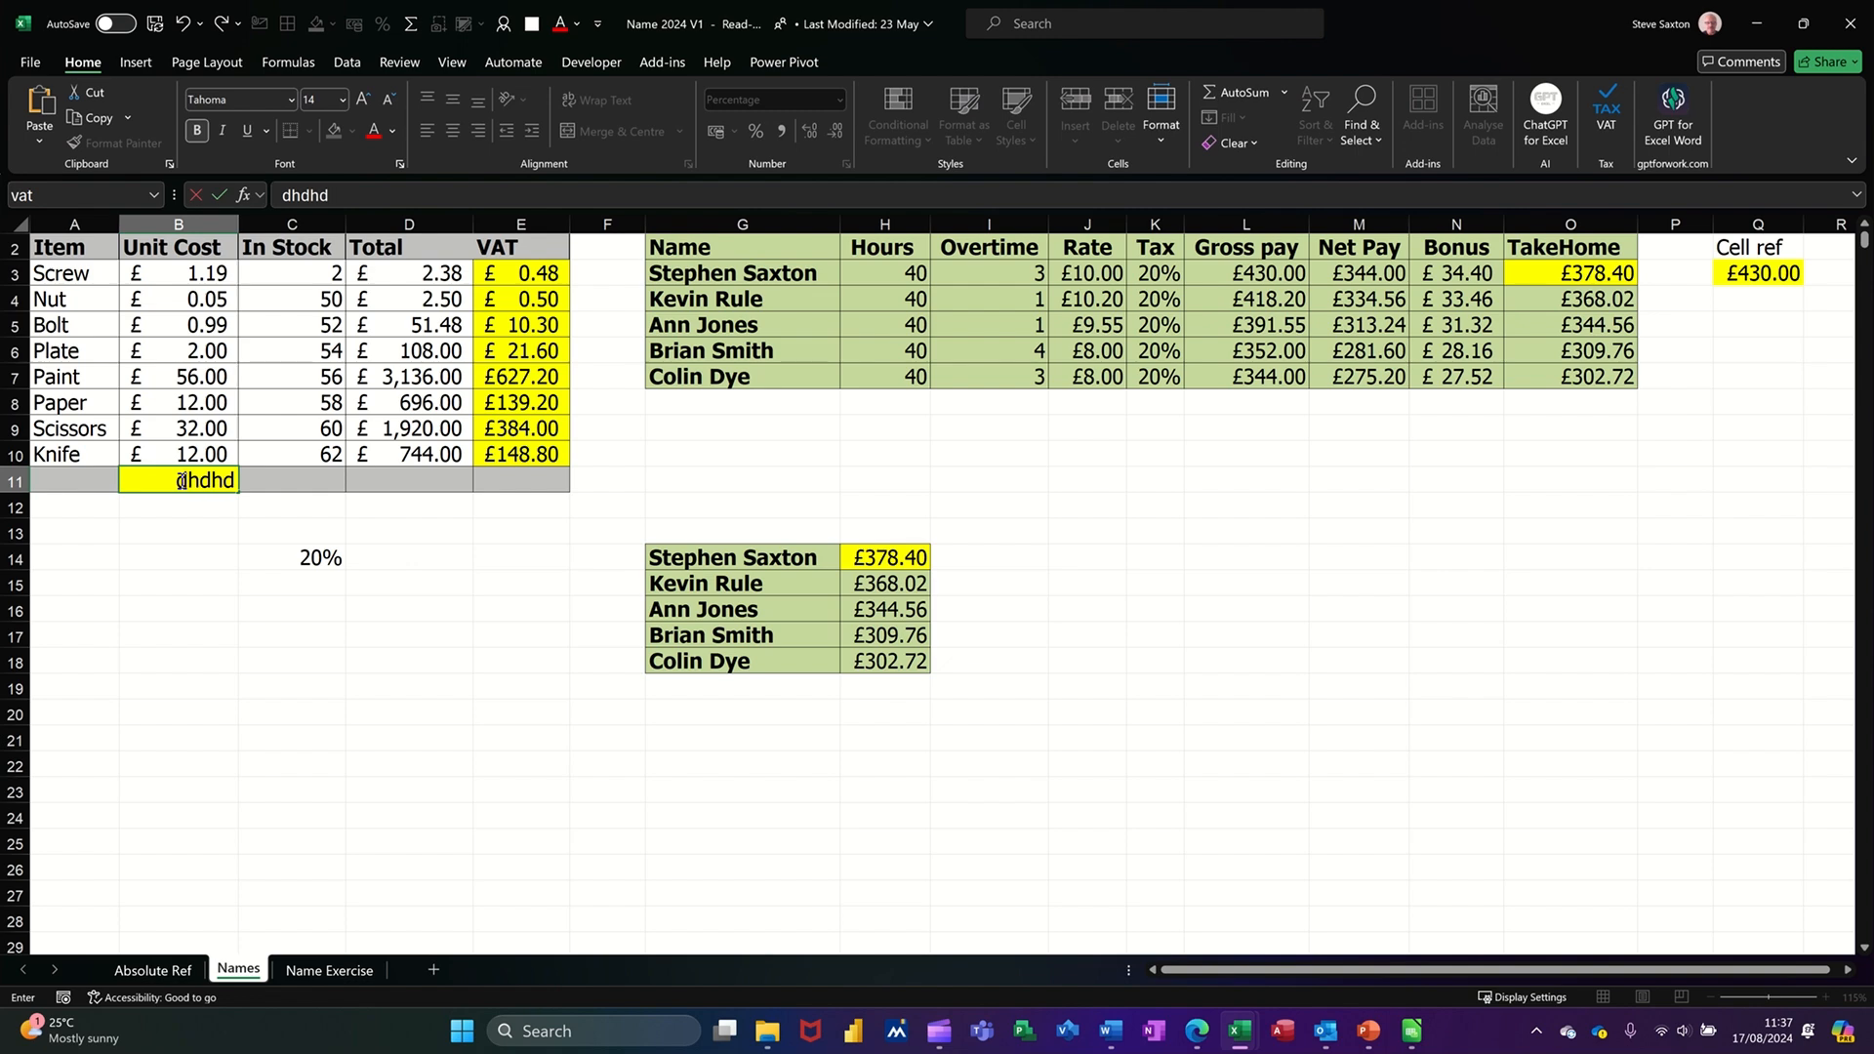
key("Return")
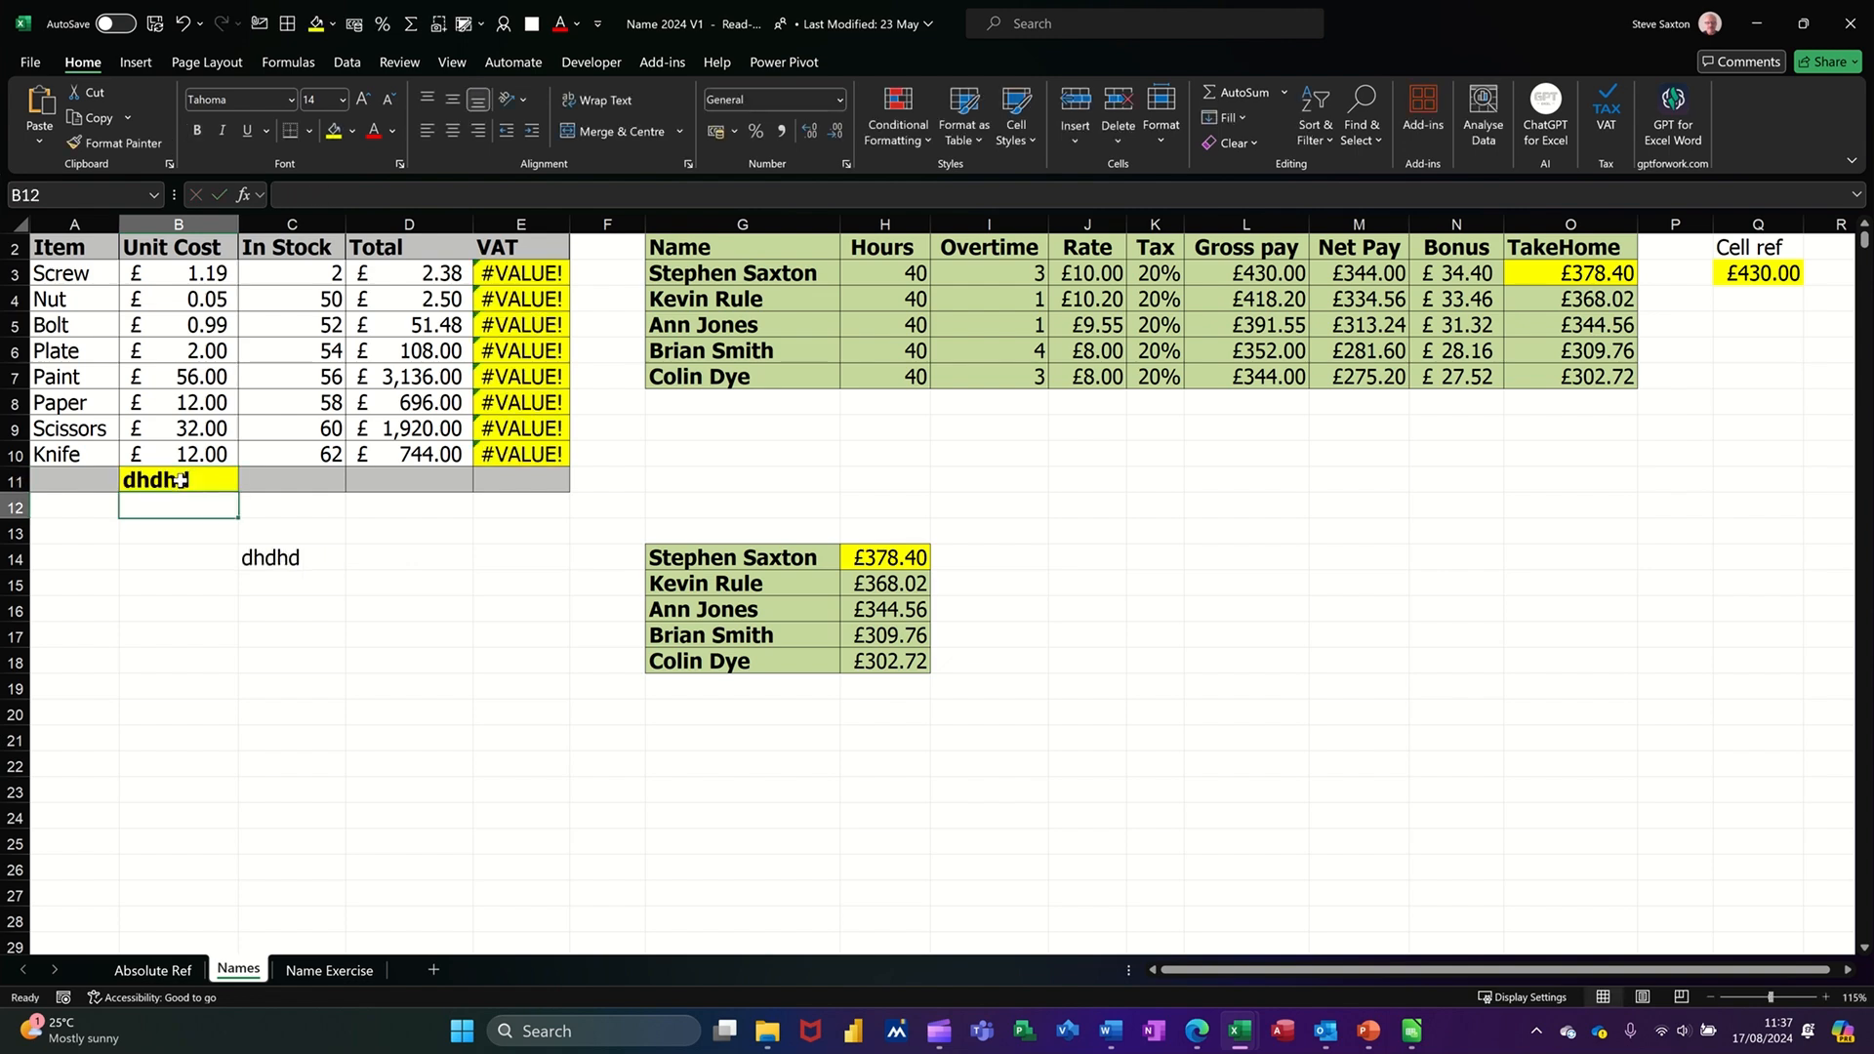
key("ctrl+z")
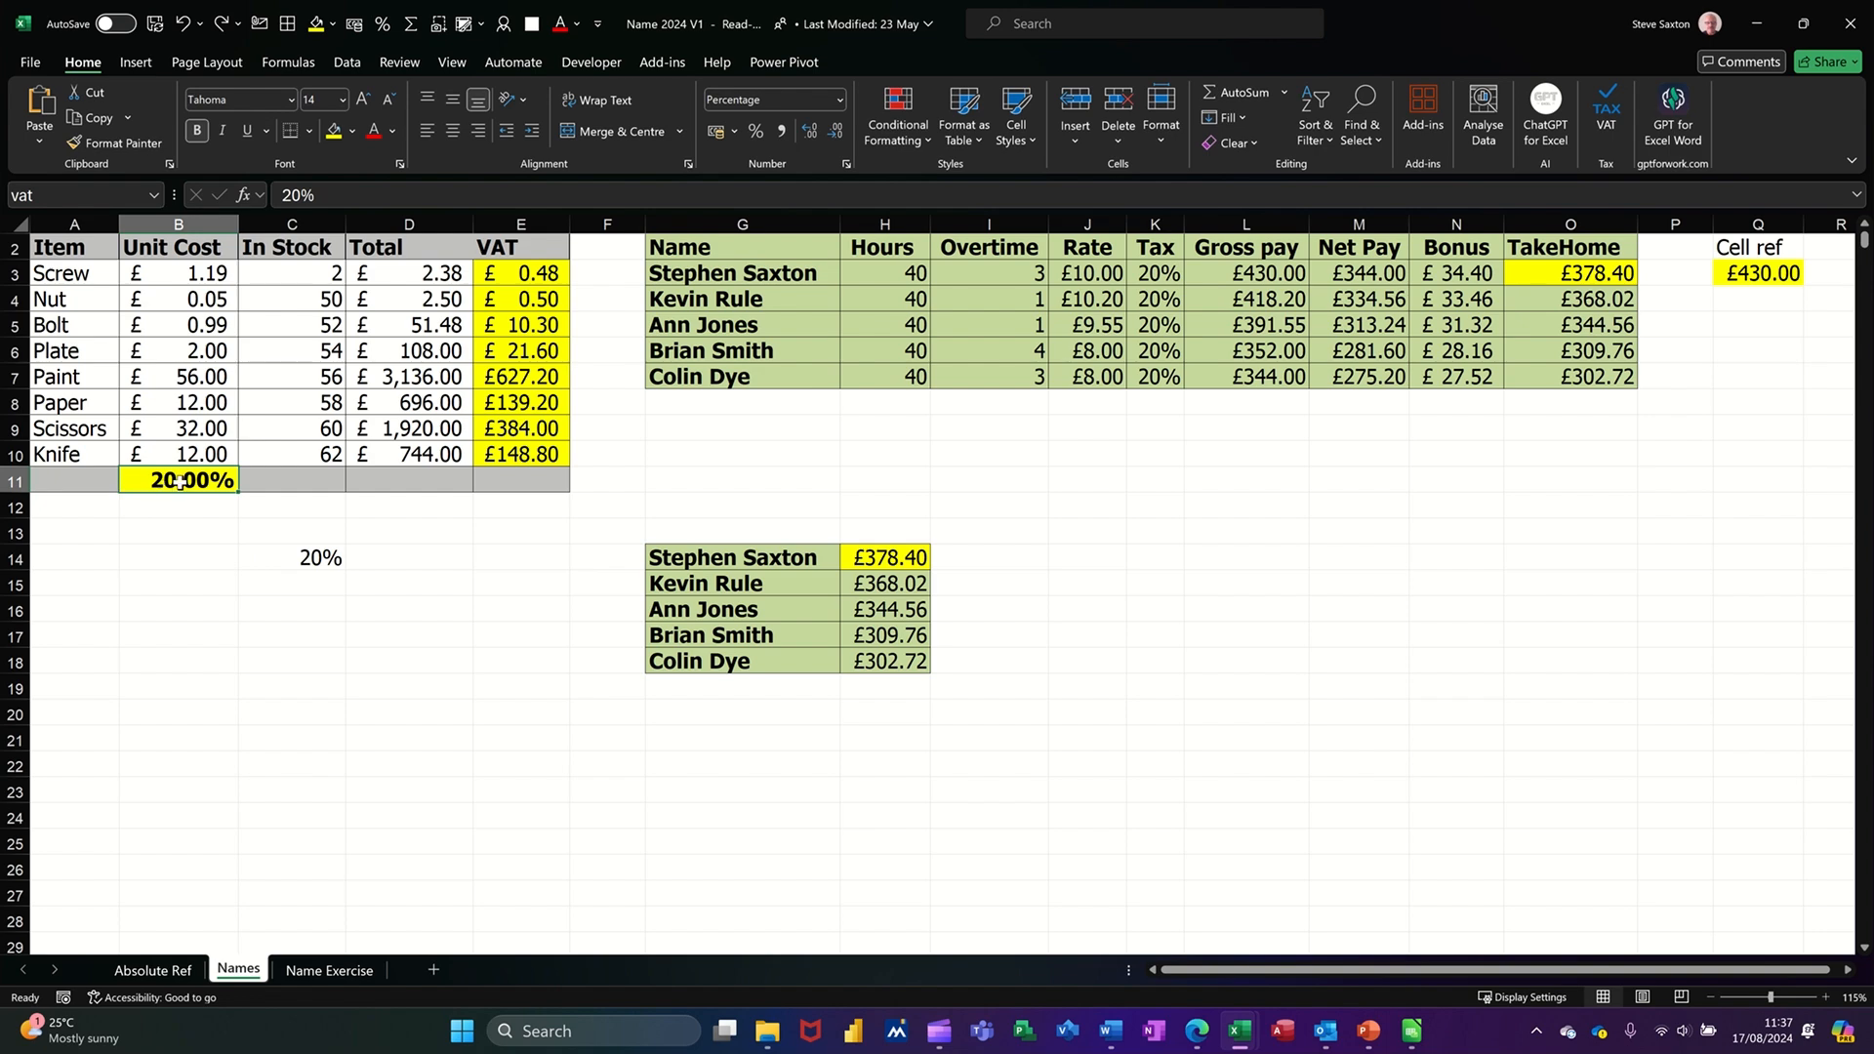
Try to give cell A11 the already used name vat and reselect cell B11
left_click(73, 474)
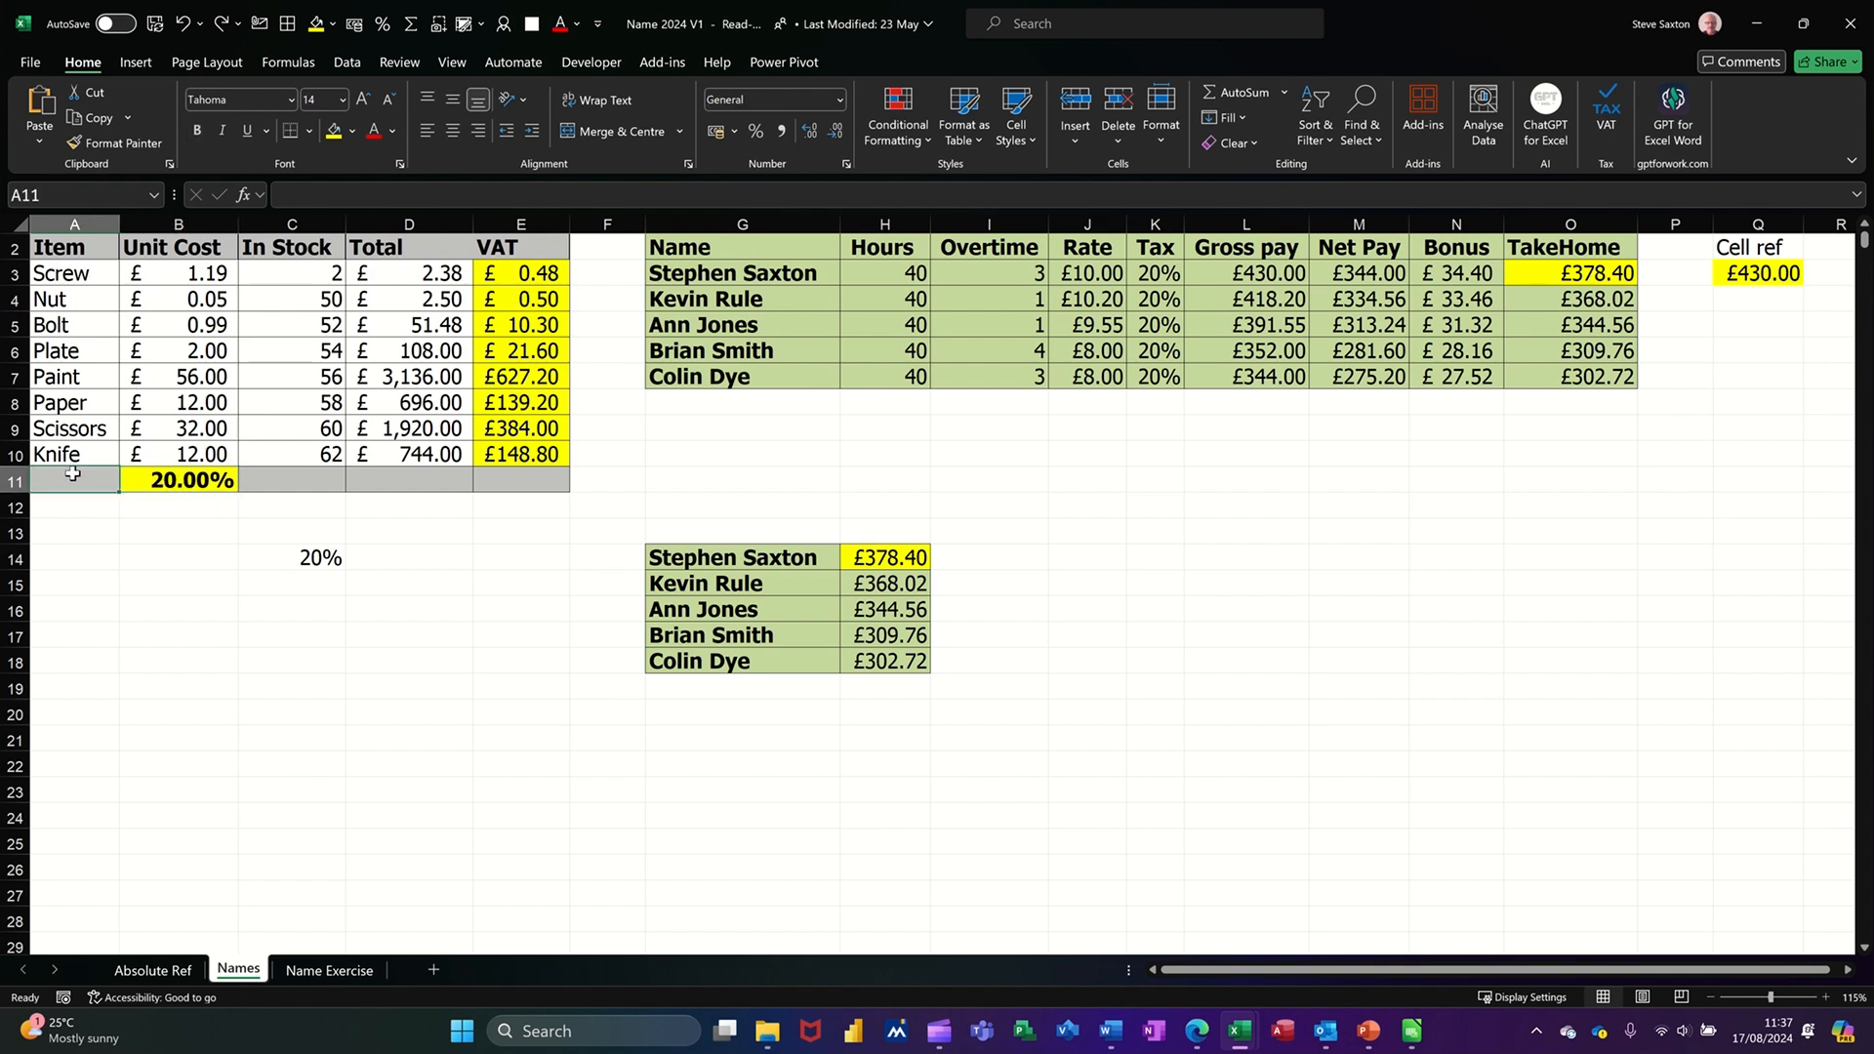
left_click(79, 200)
type("vat")
key("Return")
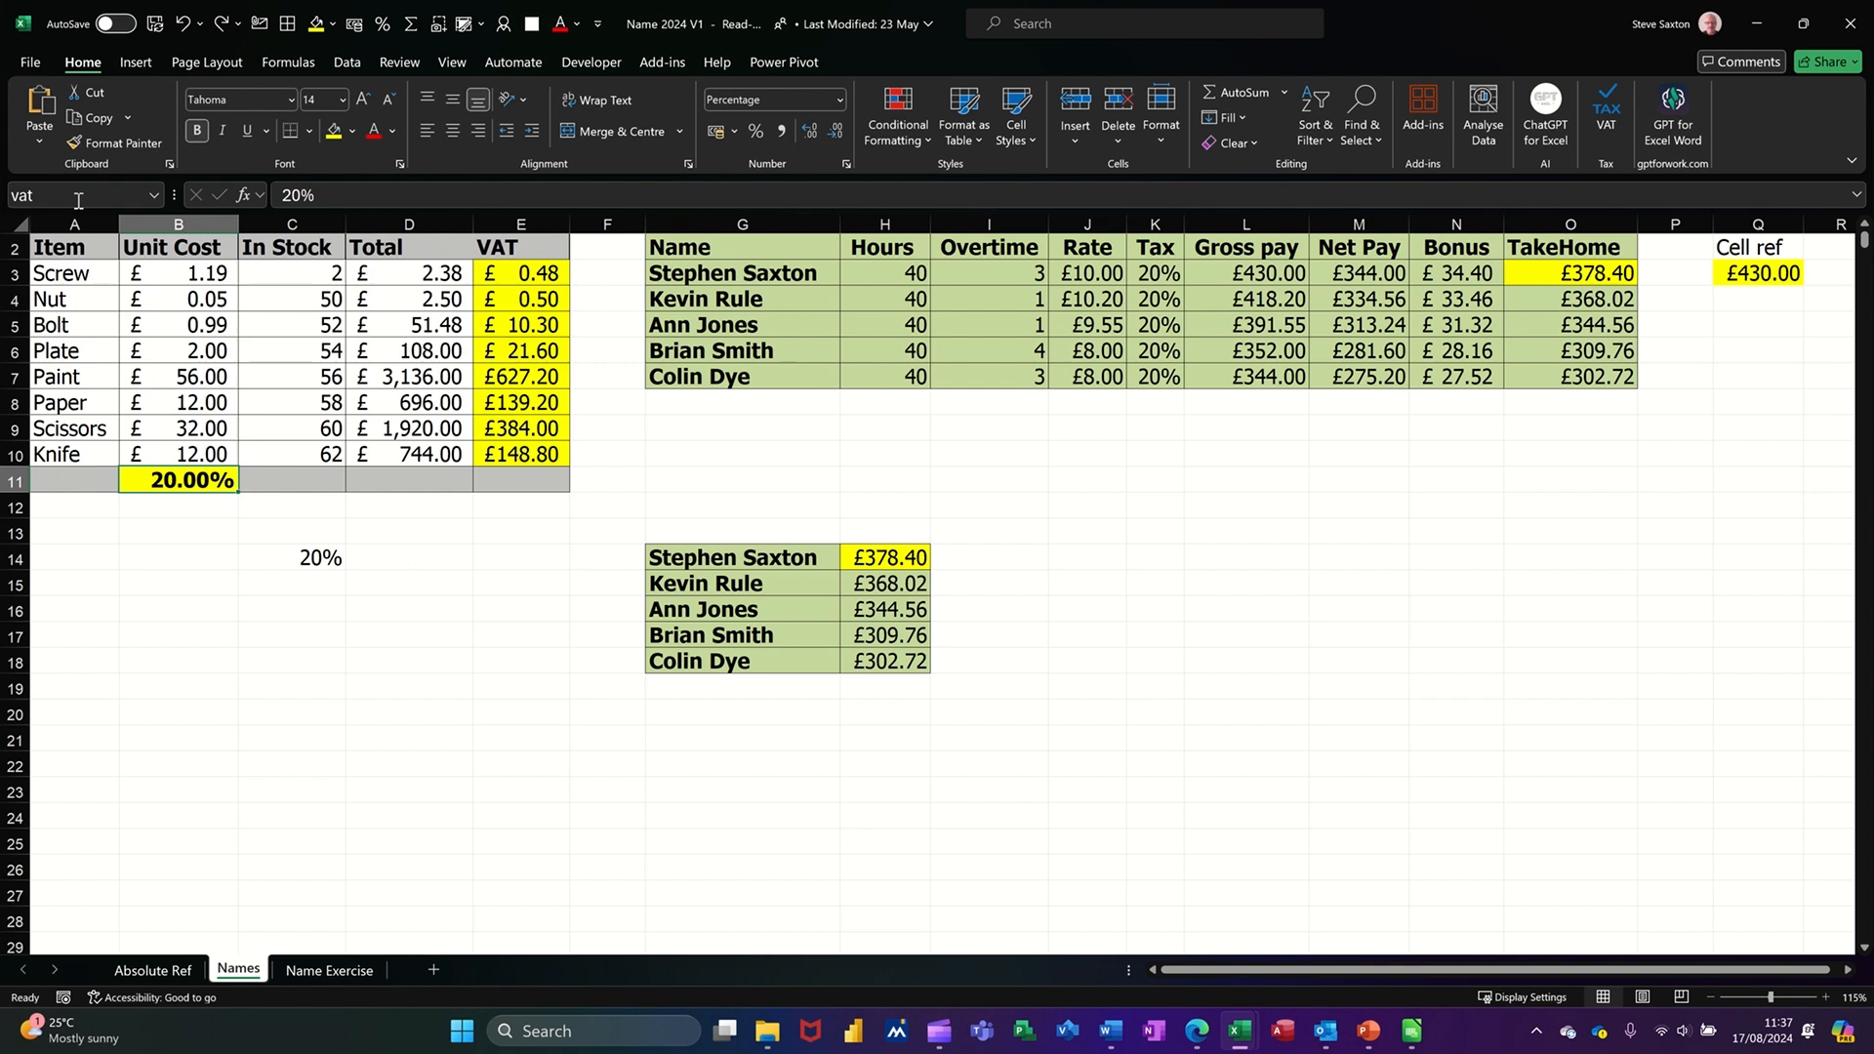
left_click(78, 195)
key("BackSpace")
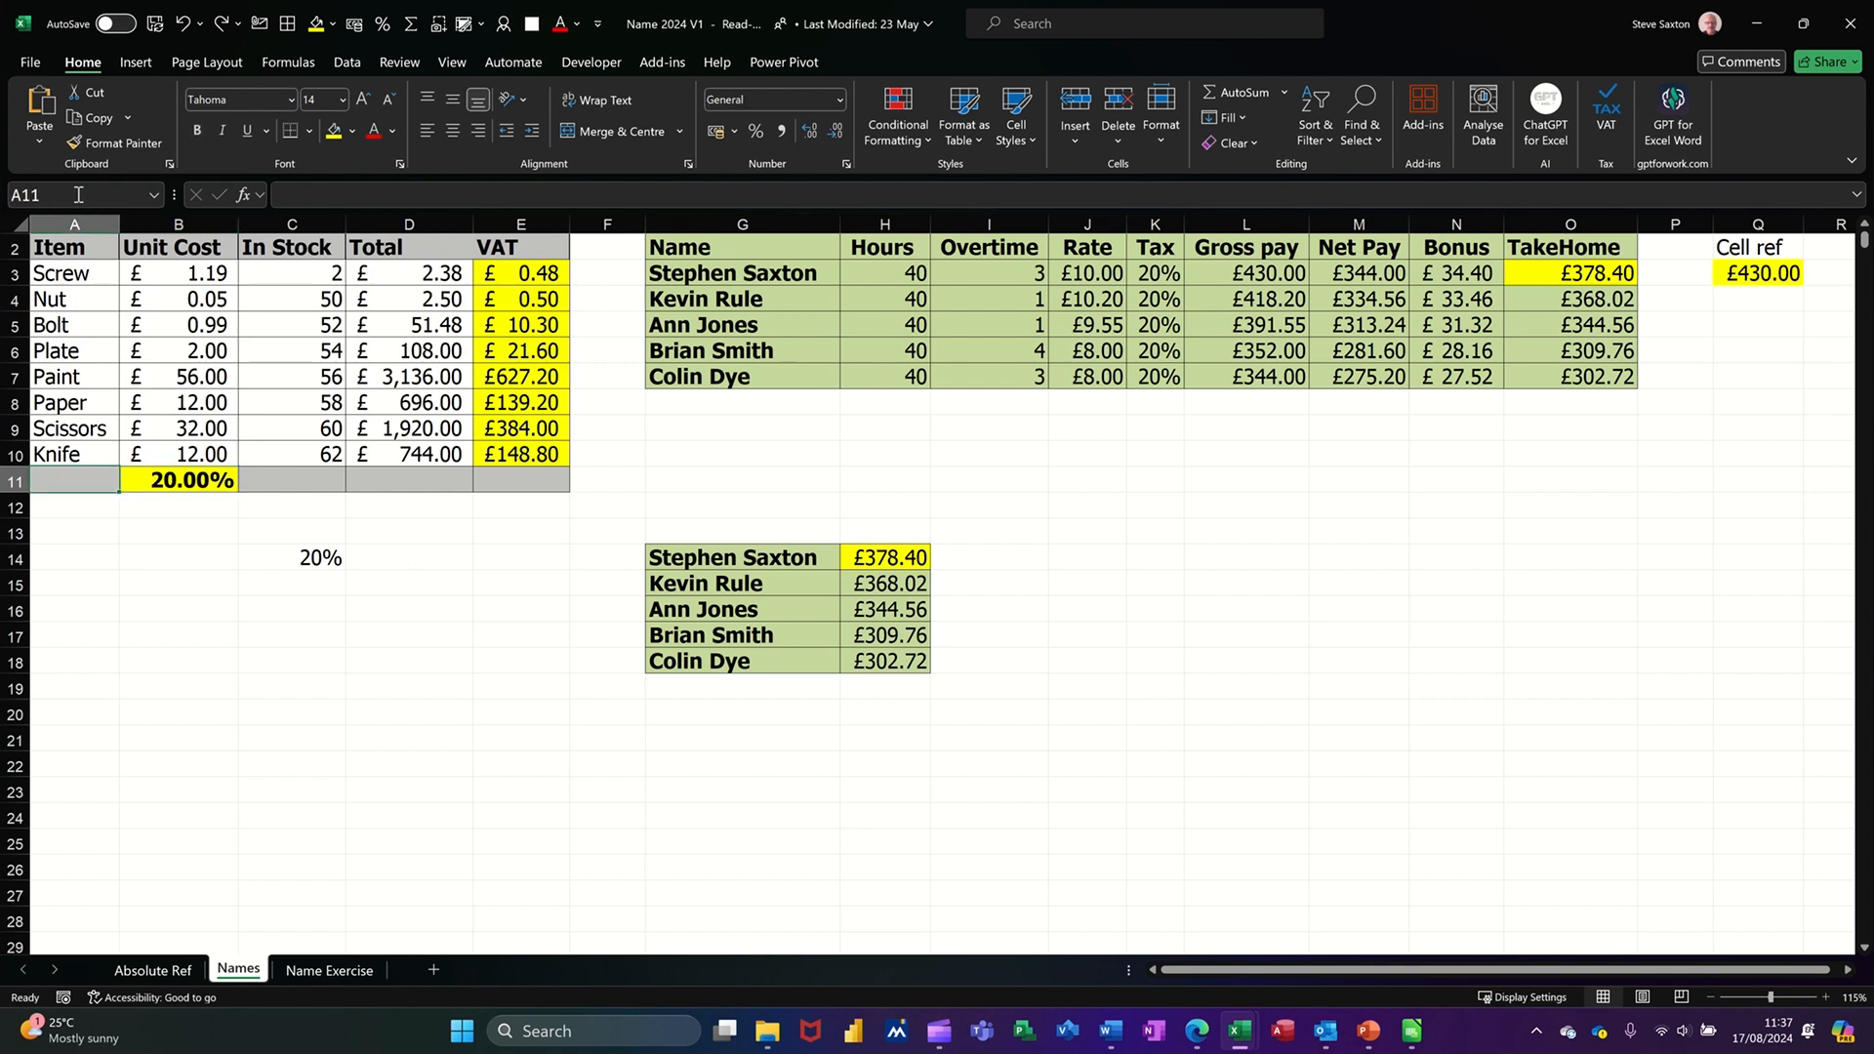
left_click(141, 479)
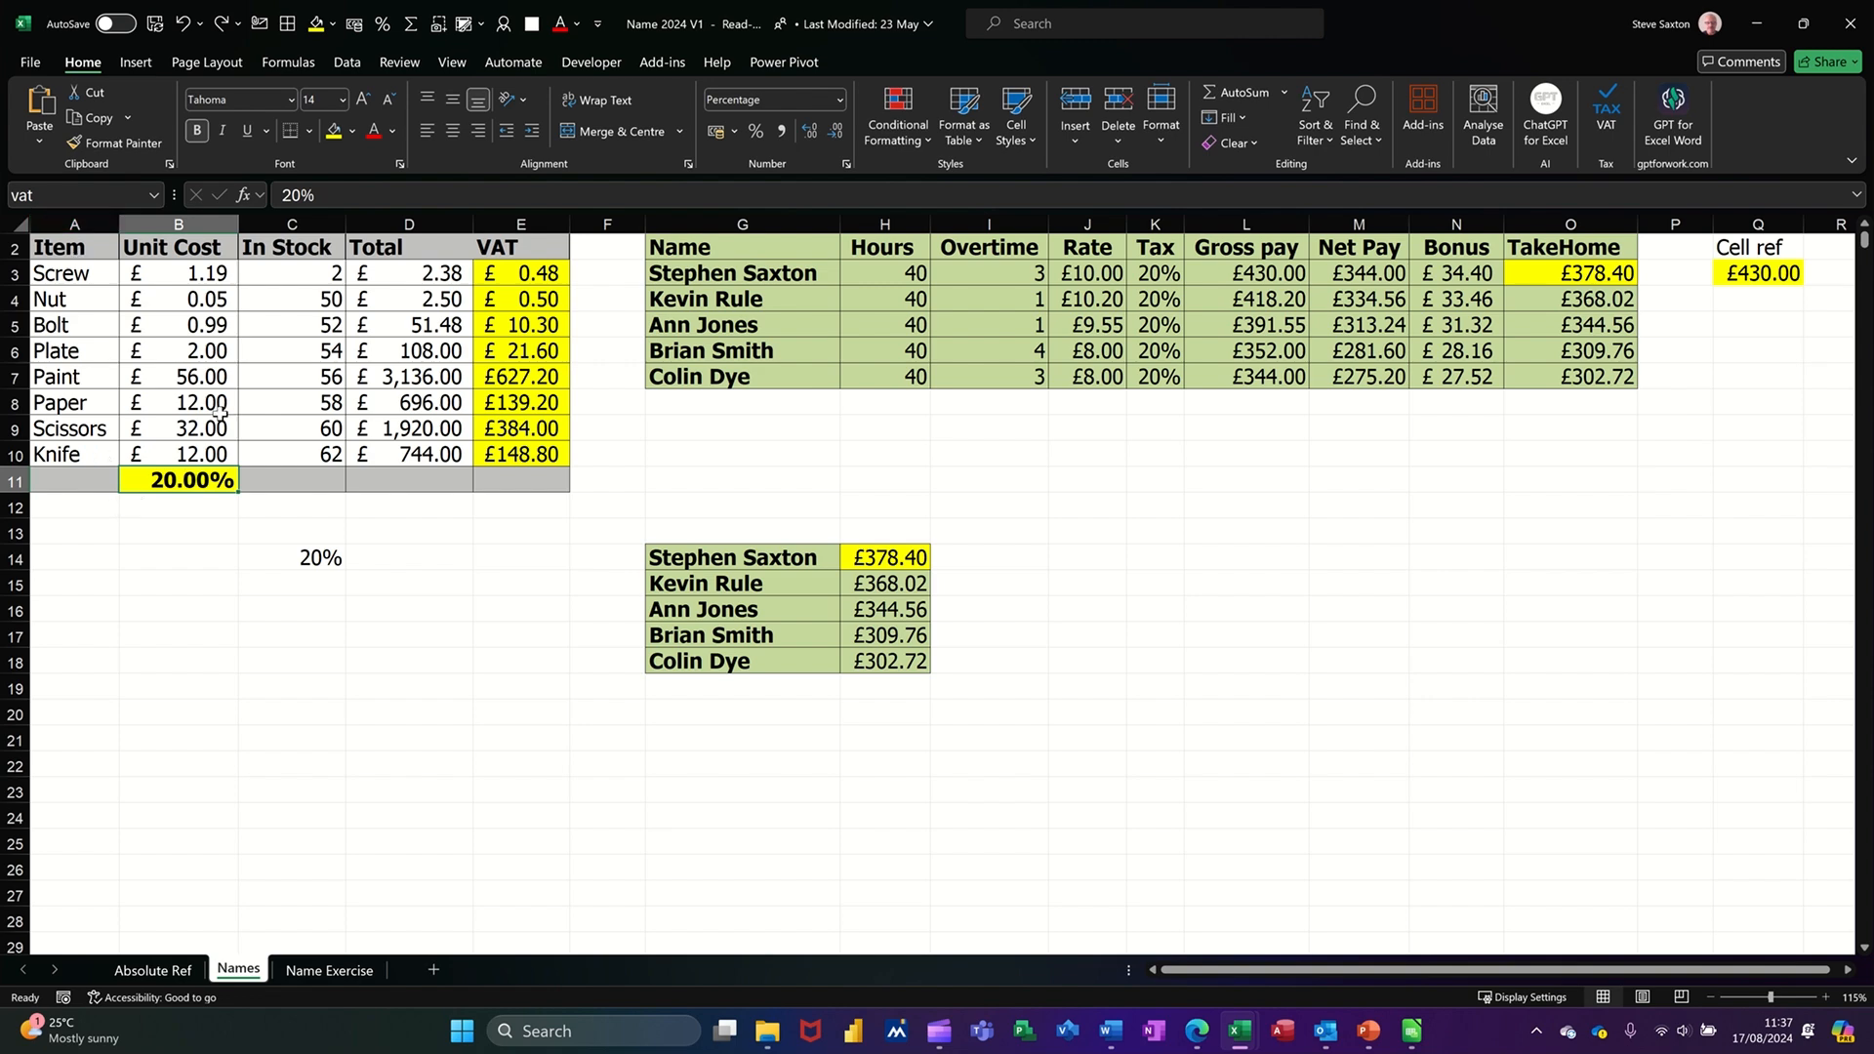
Review what vat and the constants Rate1 to Rate4 refer to in the Name Manager
left_click(279, 64)
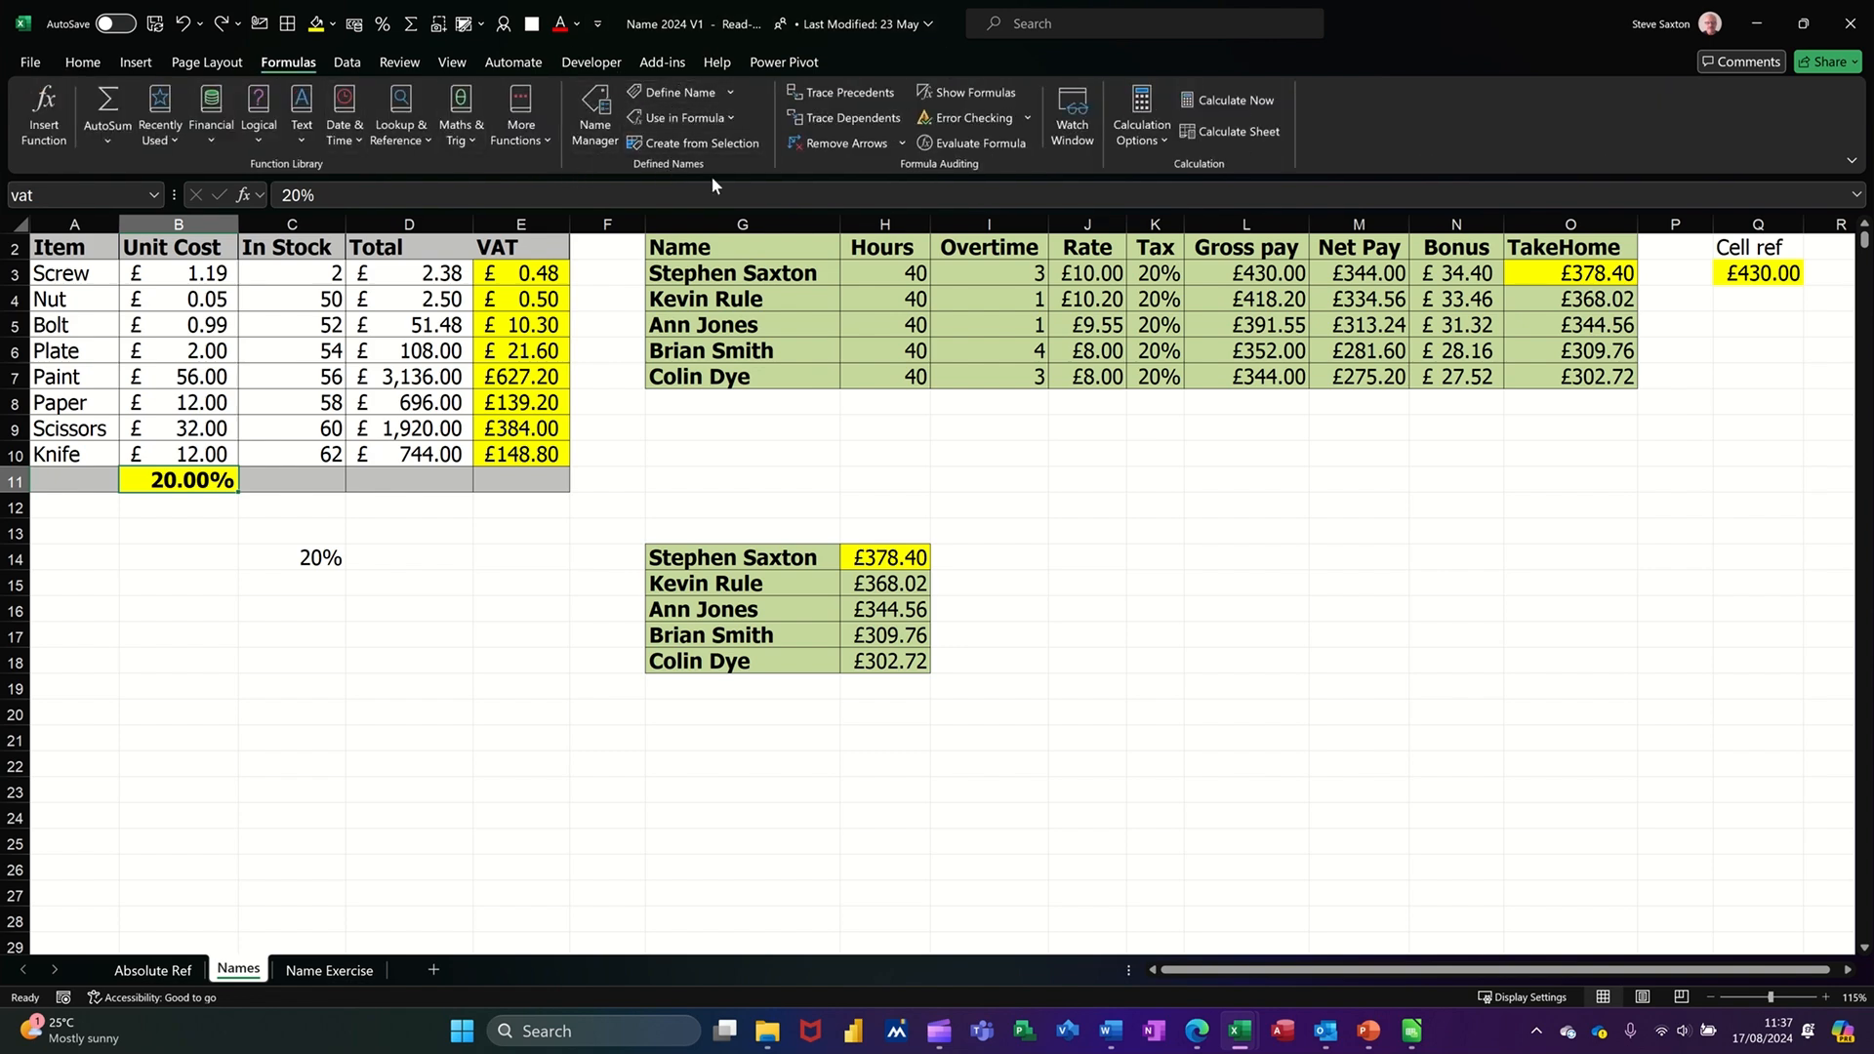
left_click(589, 107)
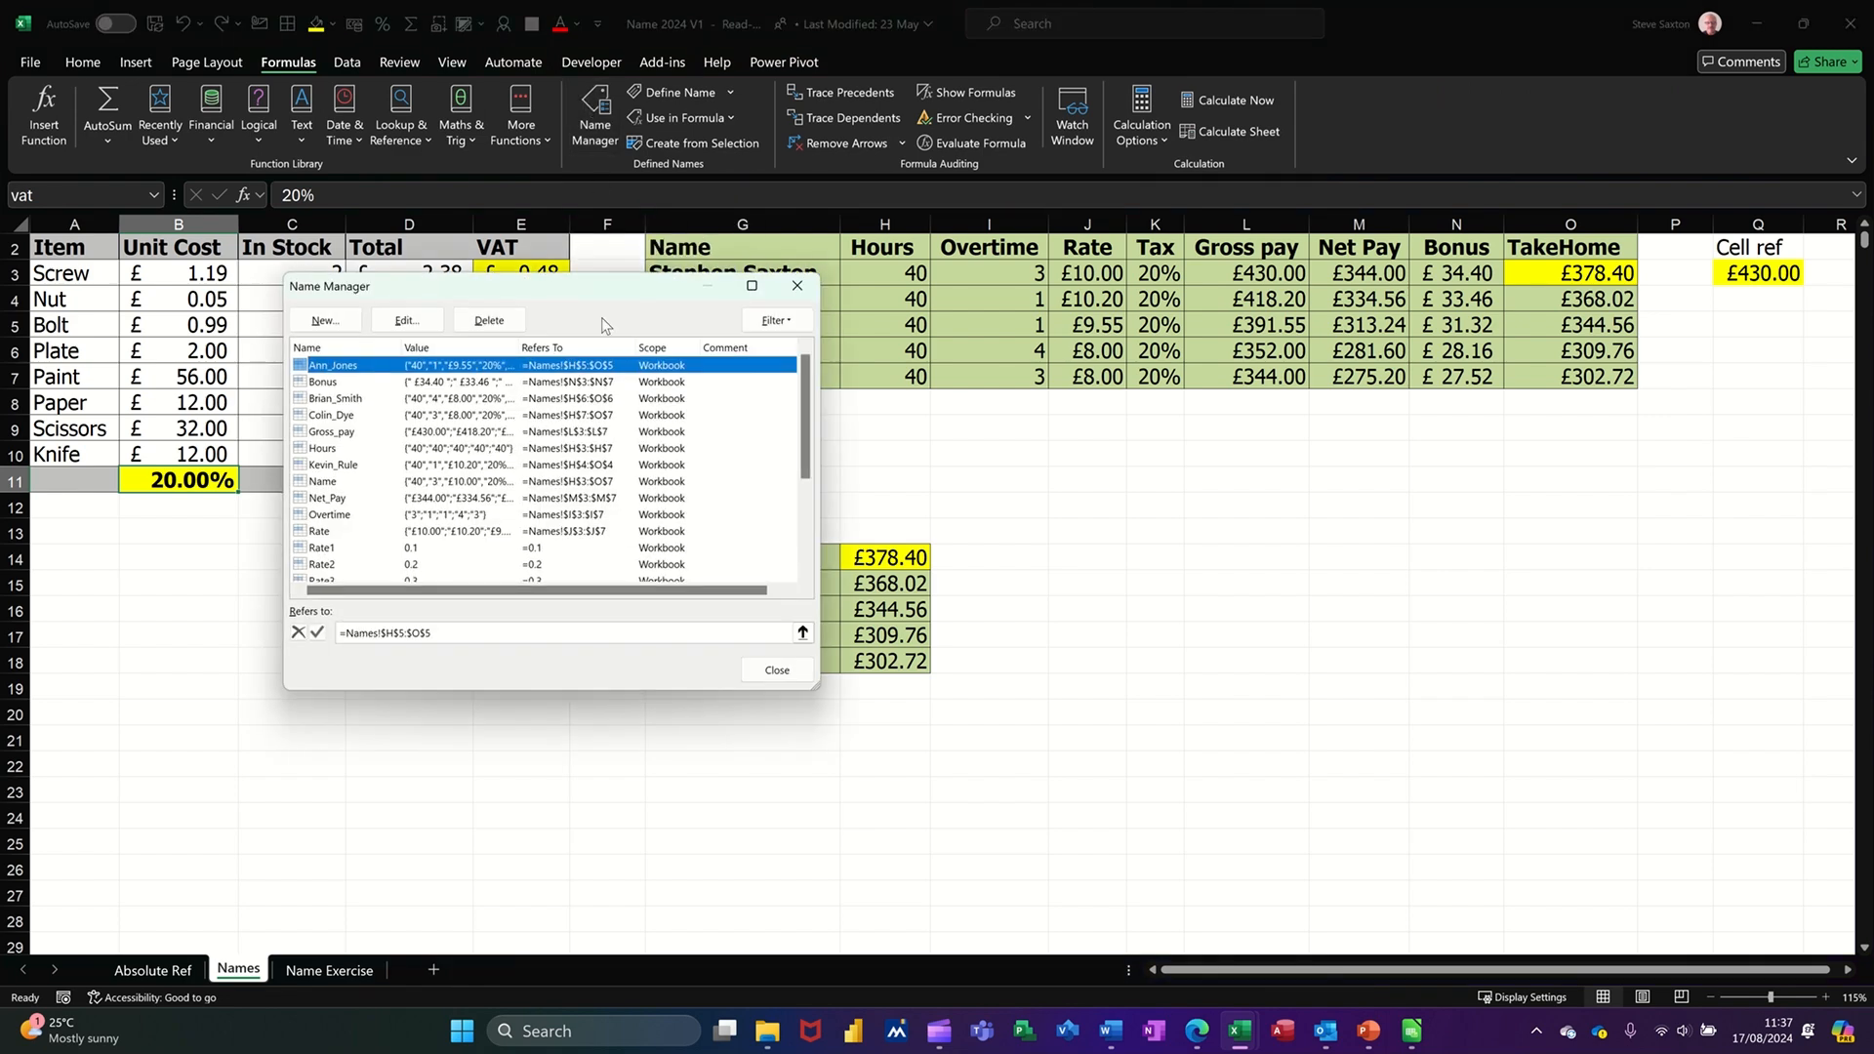
scroll(605, 502, "down", 3)
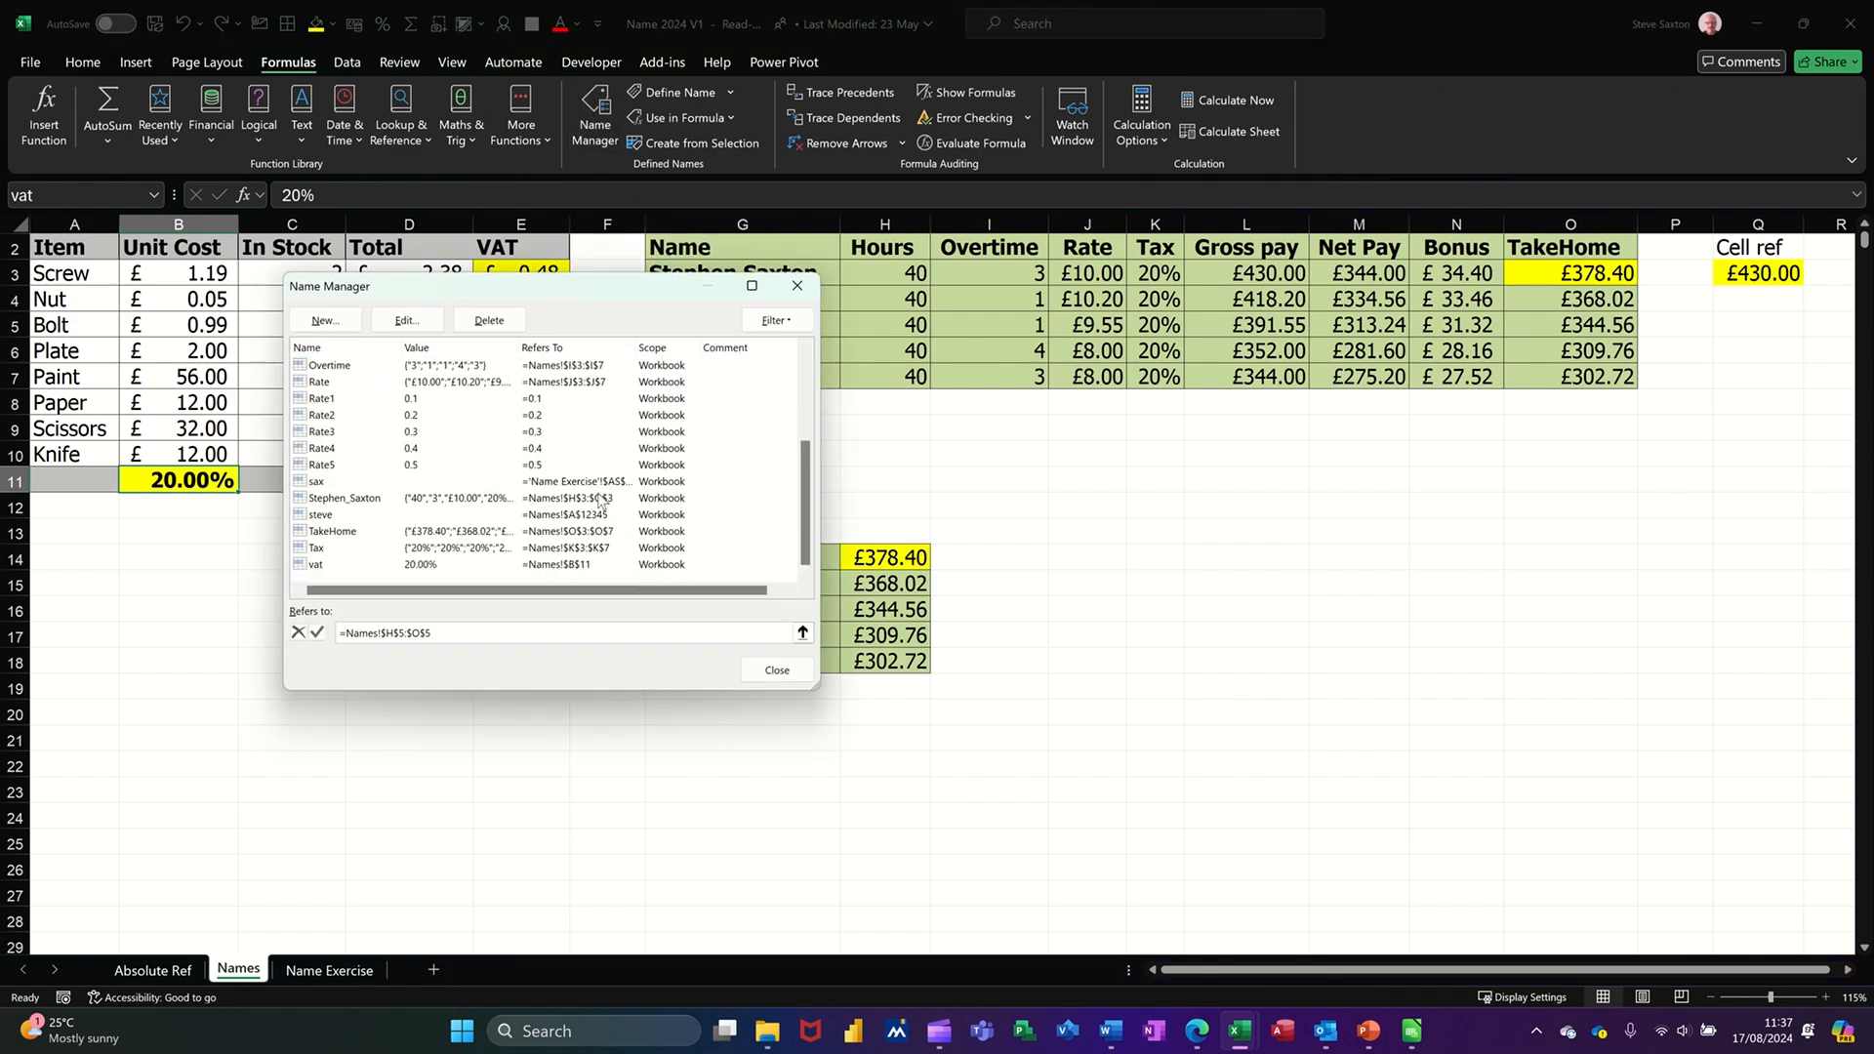
left_click(326, 565)
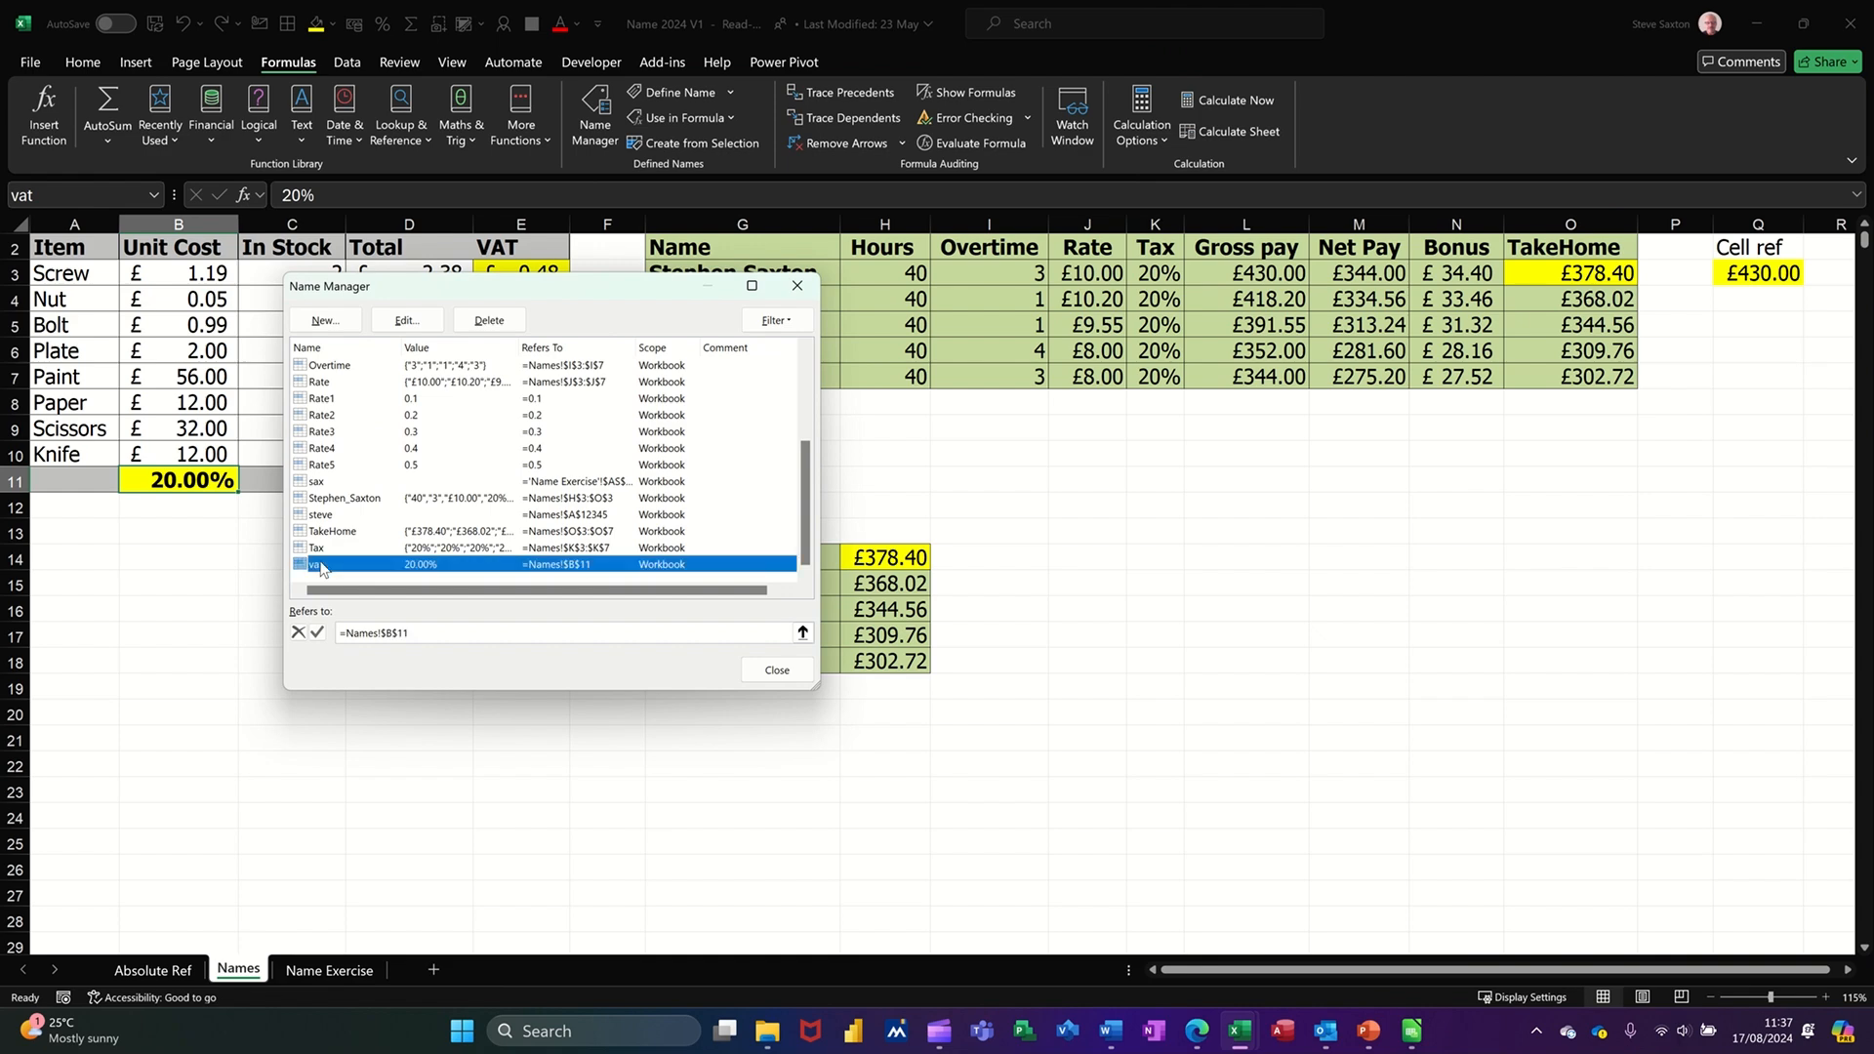
left_click(395, 631)
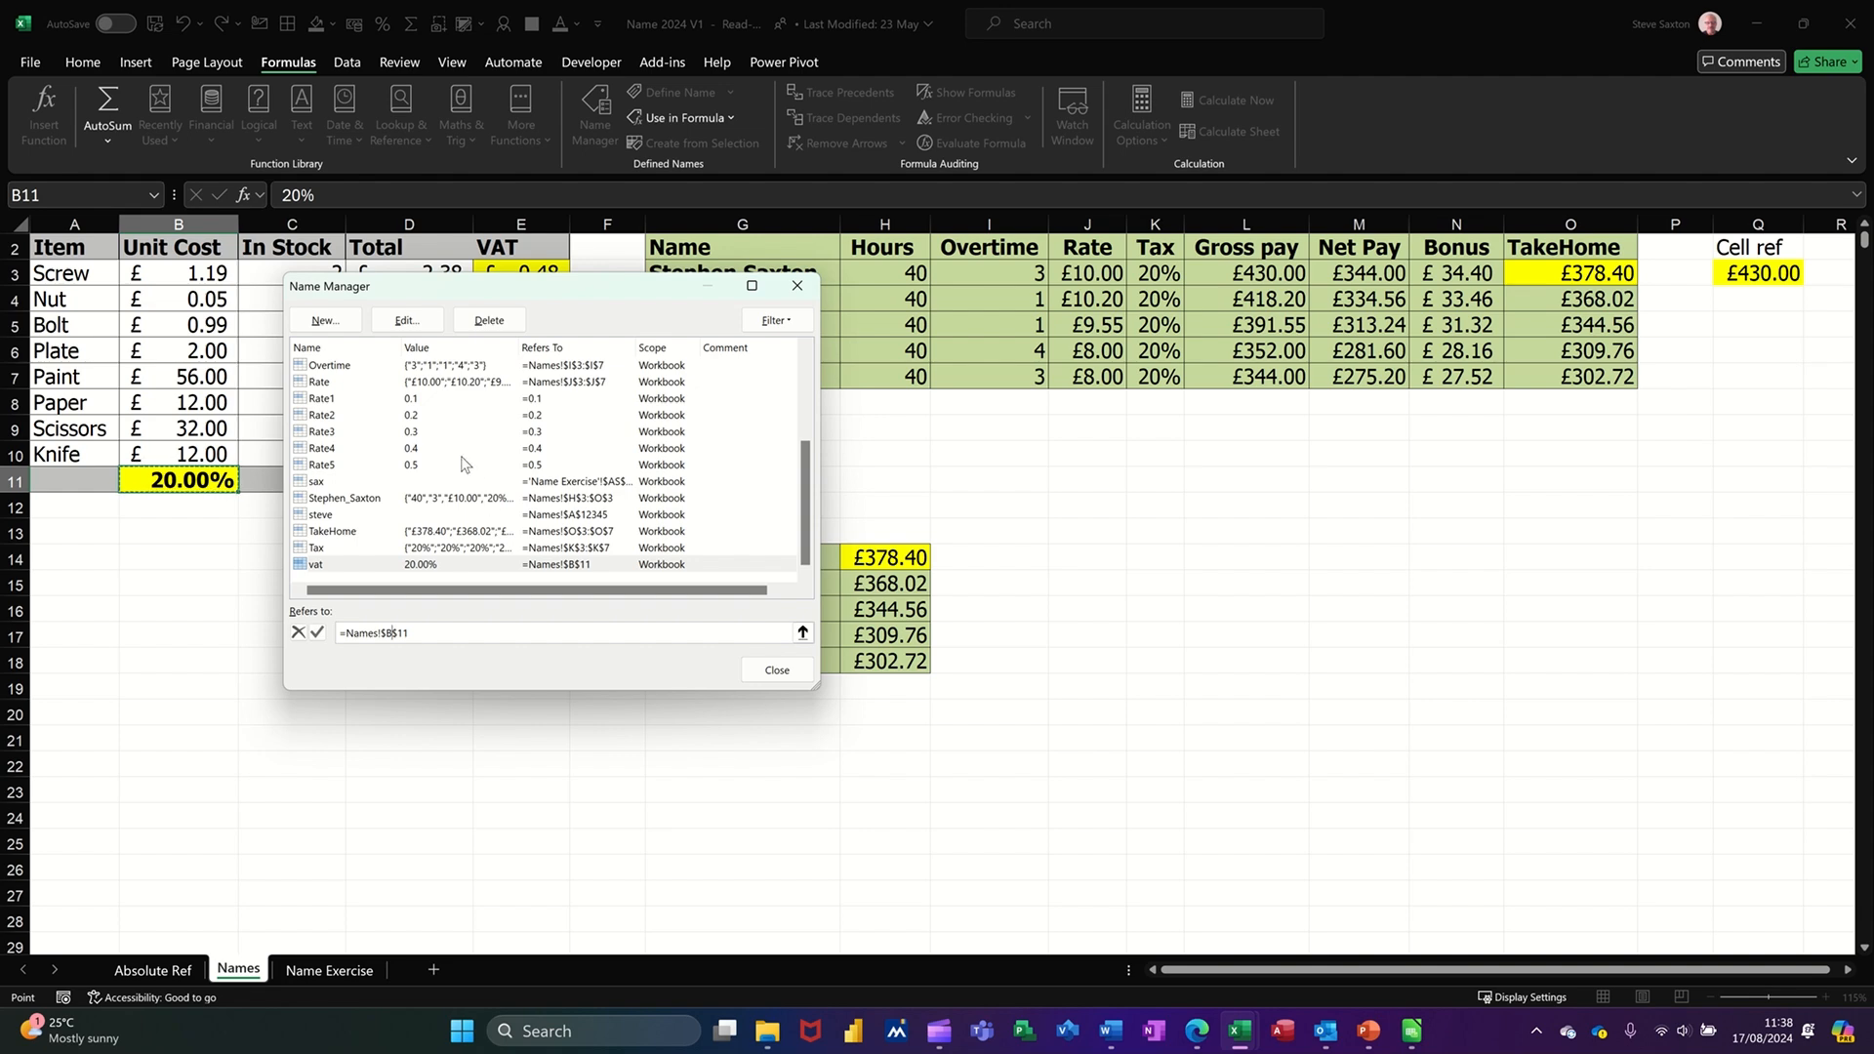
left_click(430, 402)
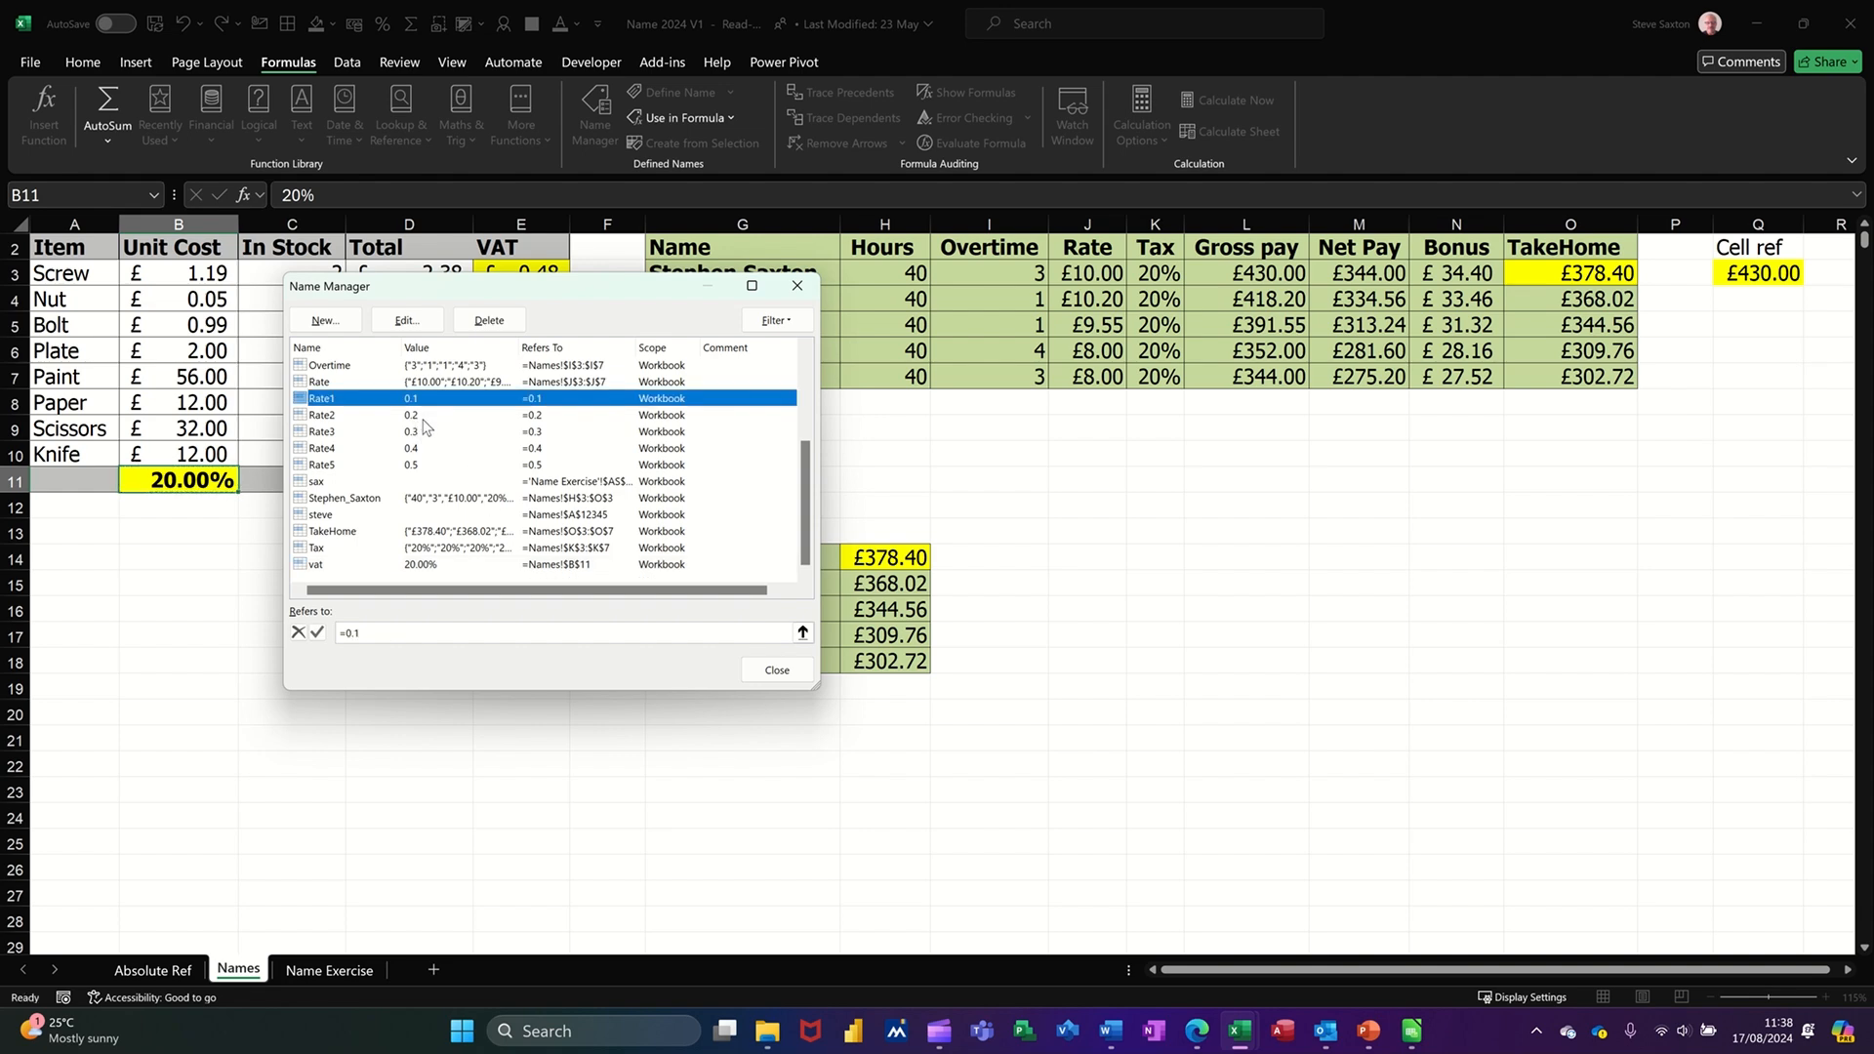
left_click(427, 417)
left_click(426, 432)
left_click(422, 449)
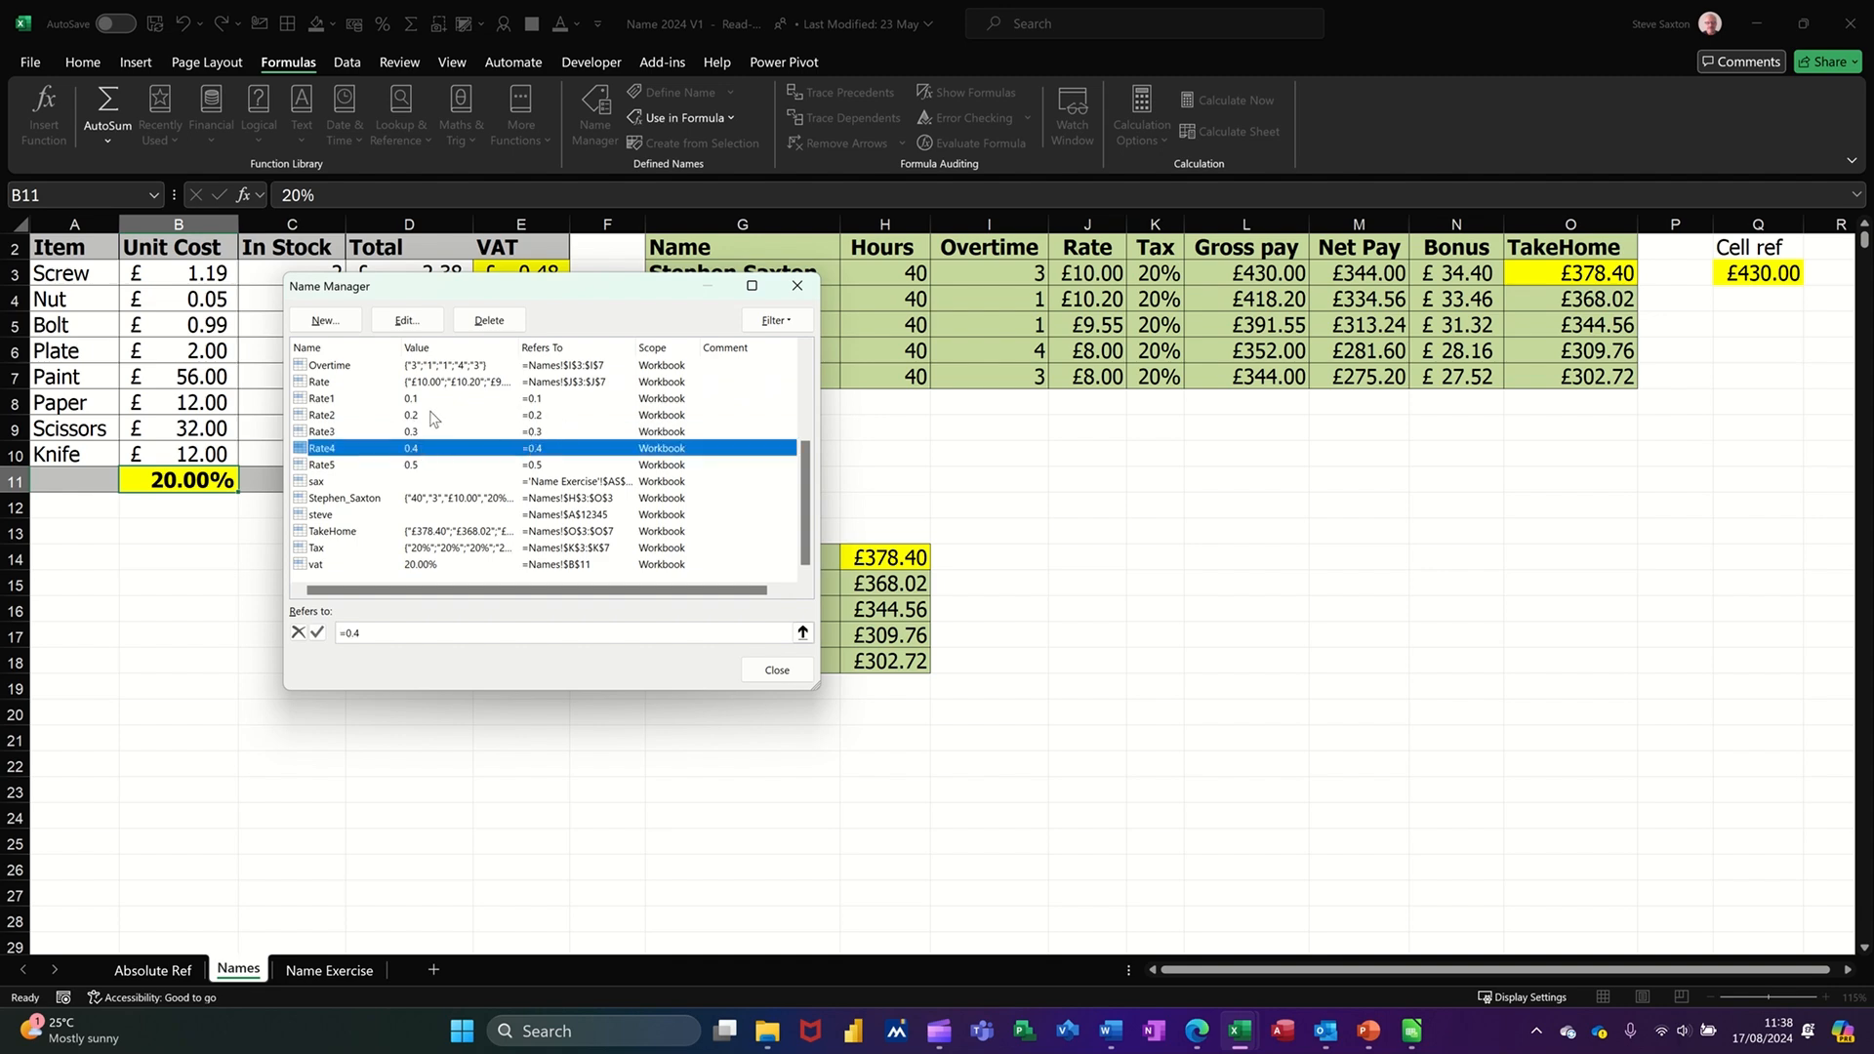
Define a workbook-level name Rate6 that refers to the constant =.6 and close the Name Manager
left_click(325, 322)
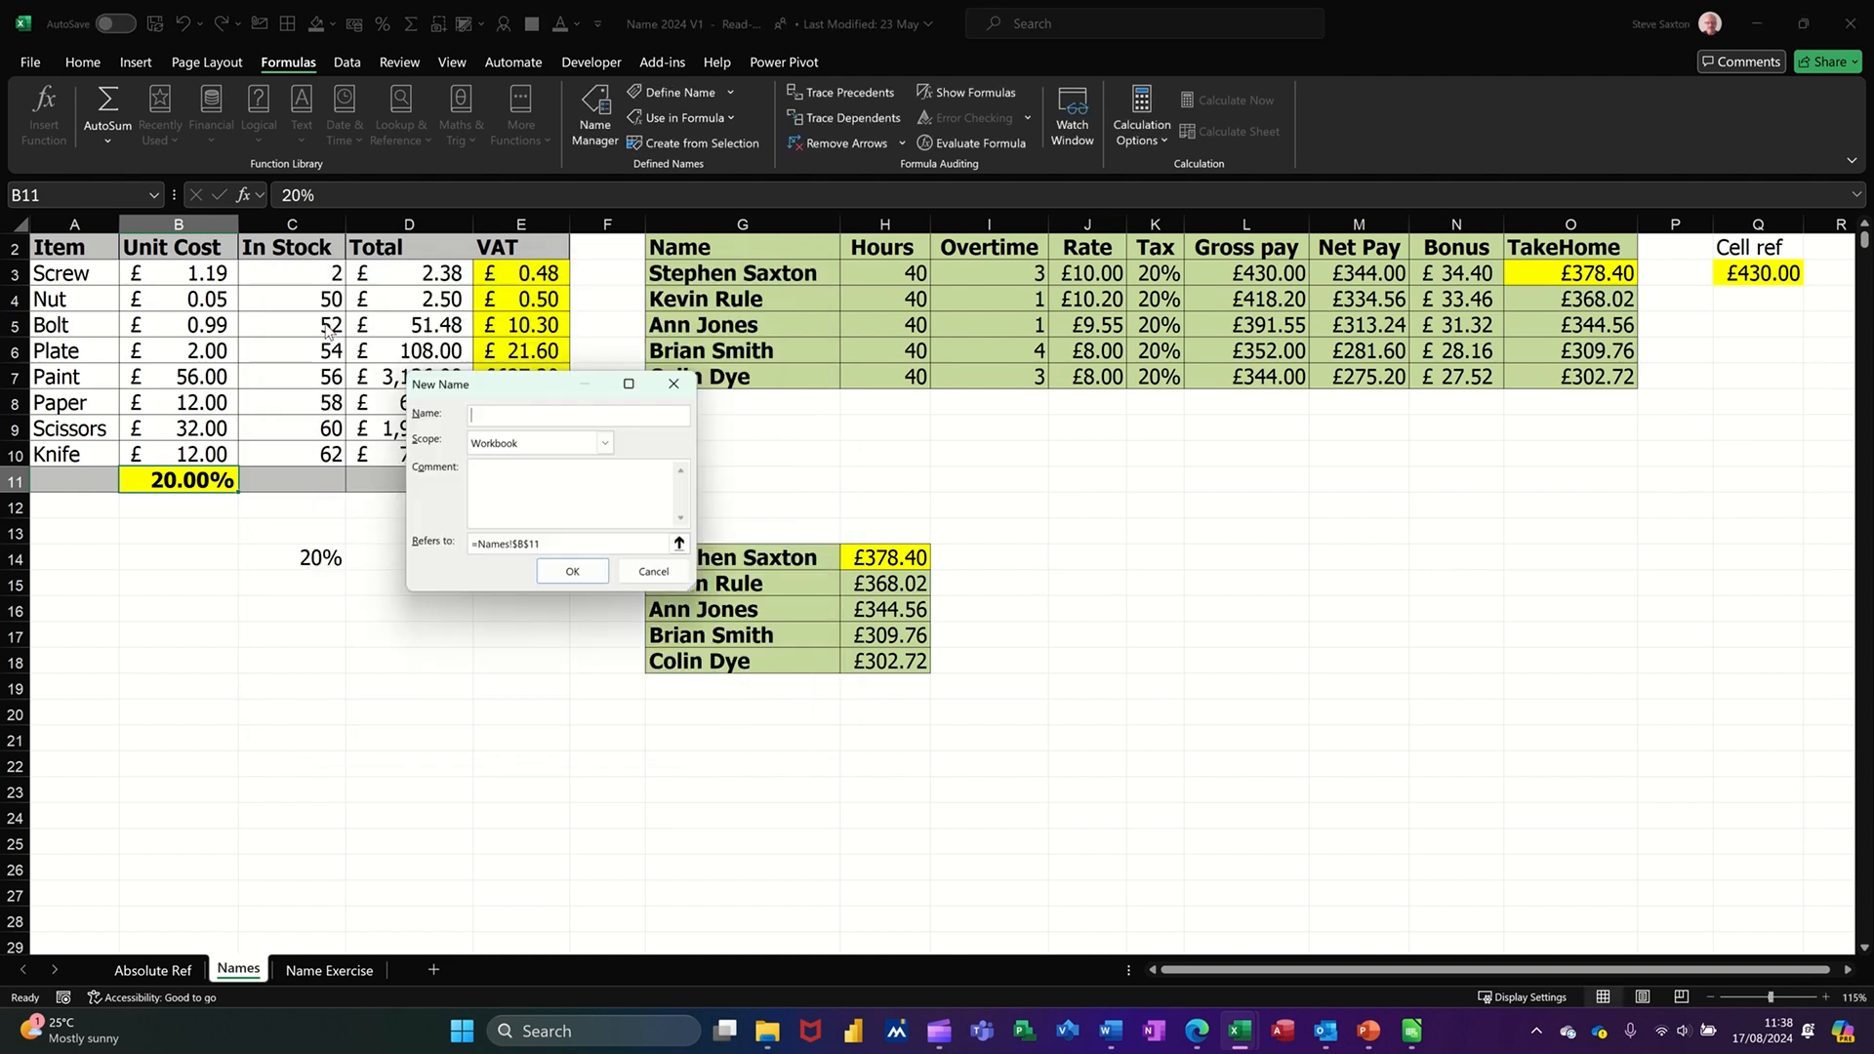
type("Rate6")
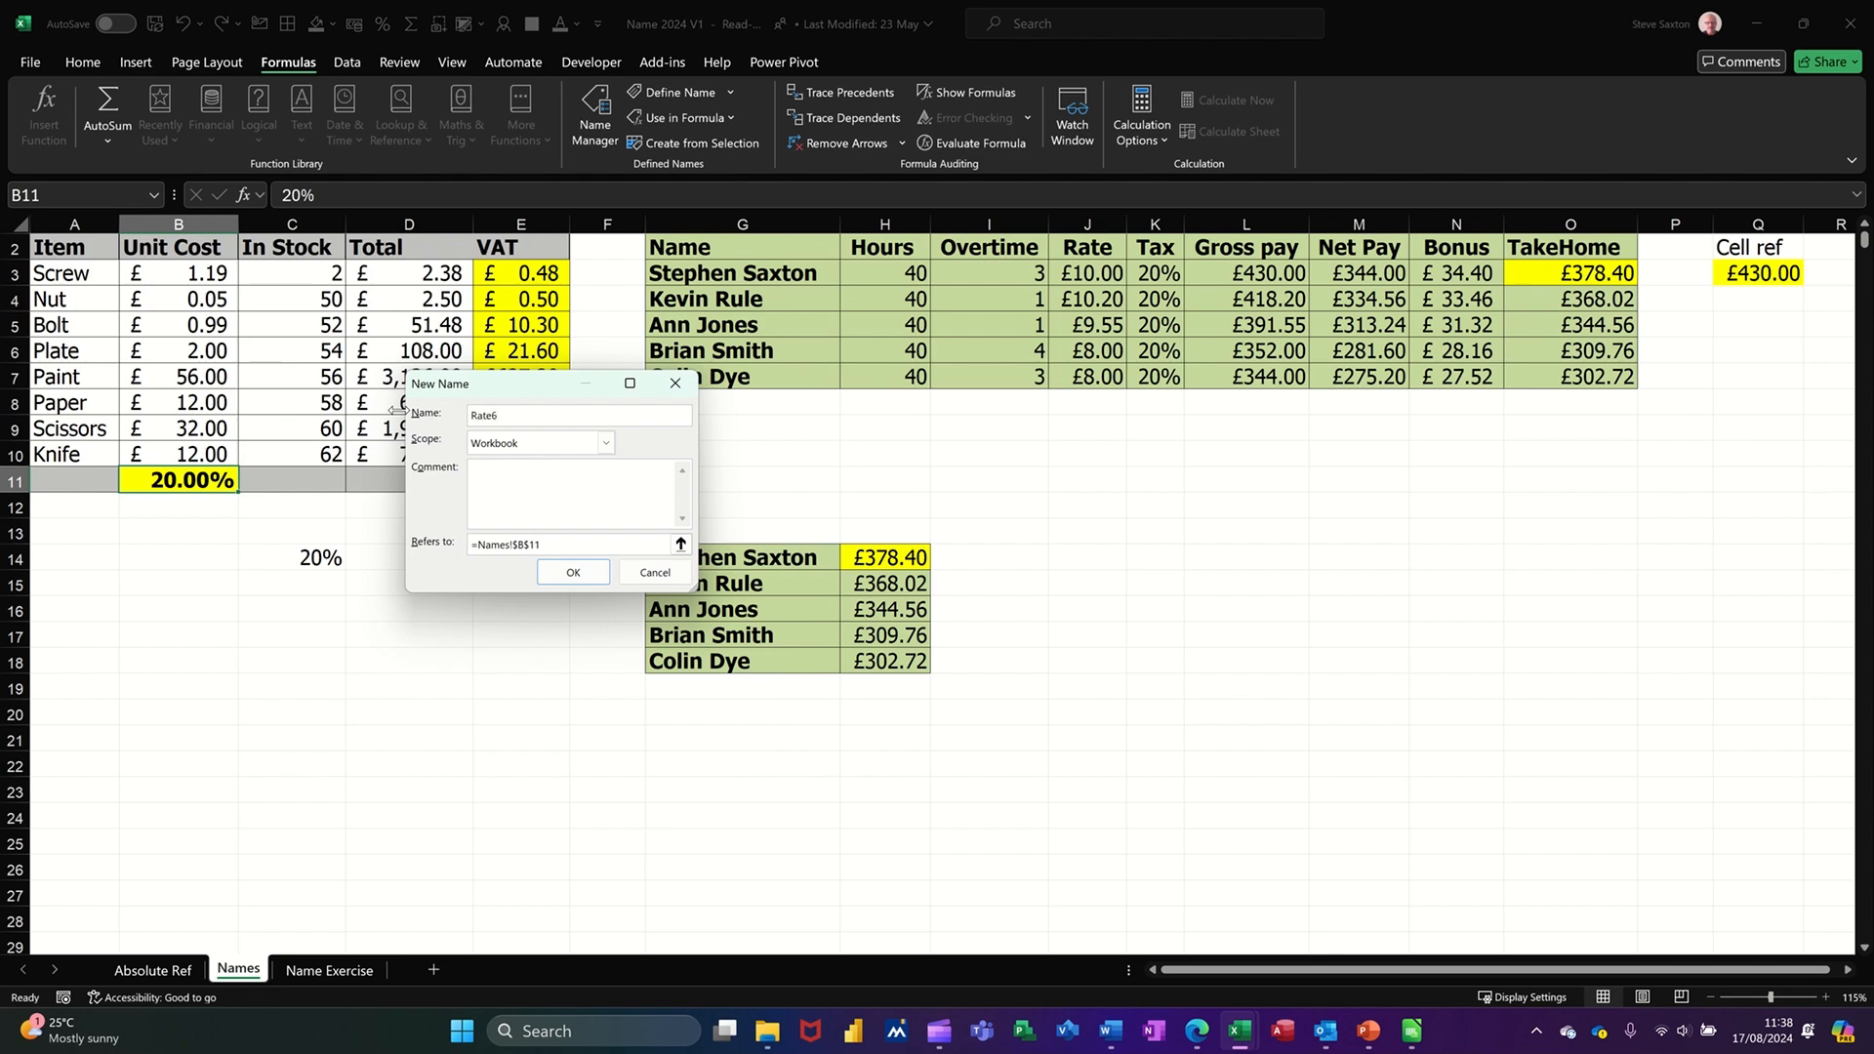
left_click(552, 542)
left_click_drag(551, 542, 481, 548)
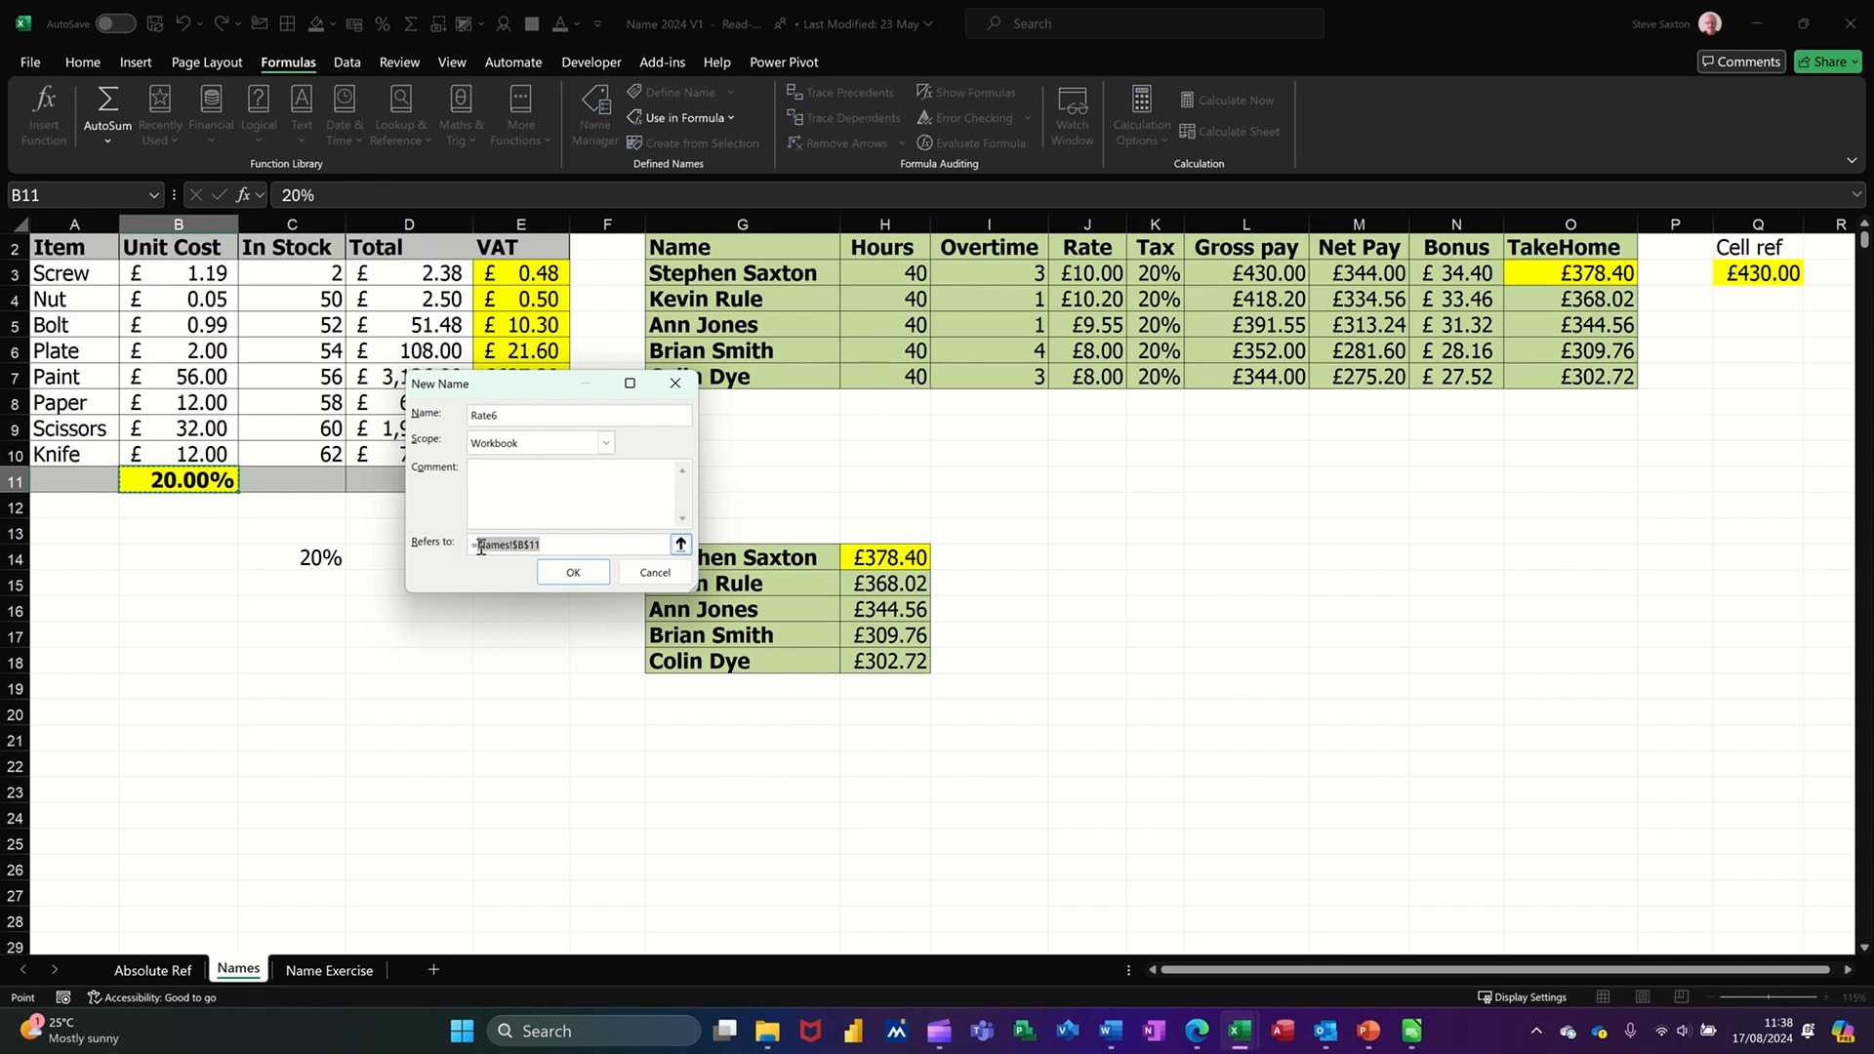
key("BackSpace")
type(".6")
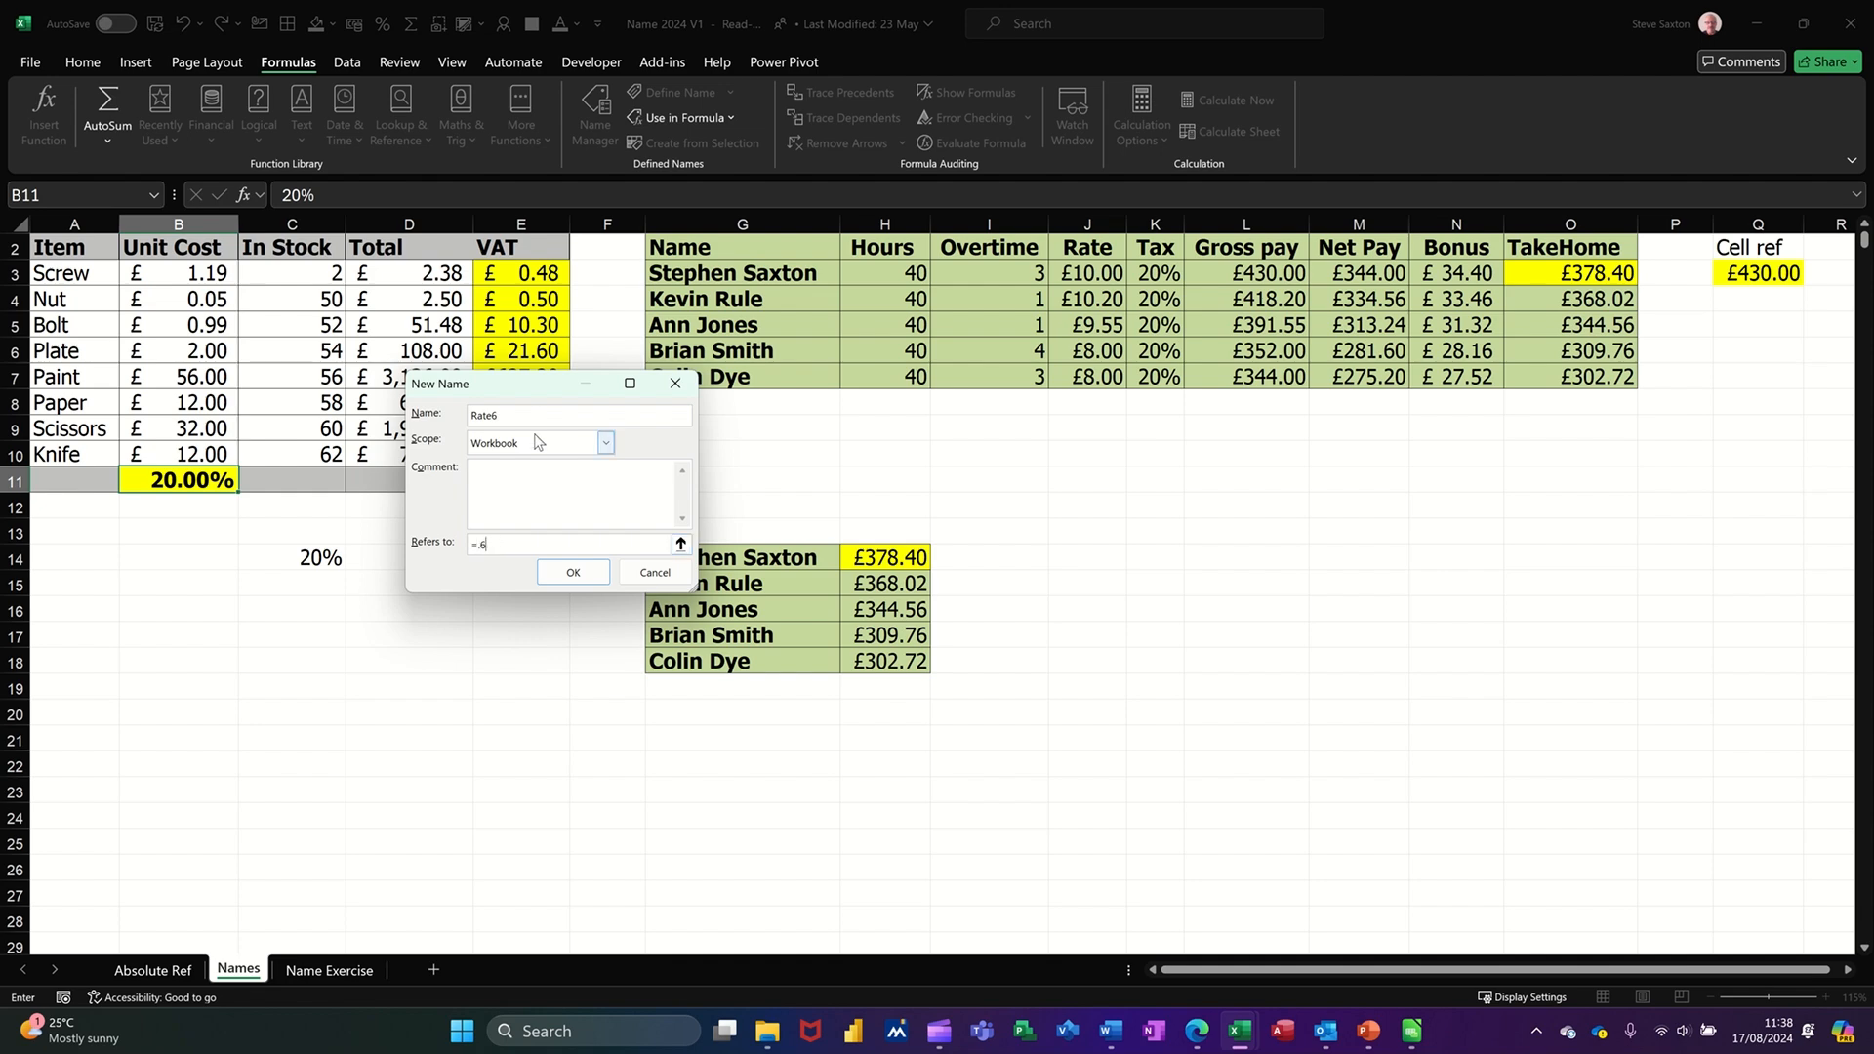
left_click(566, 573)
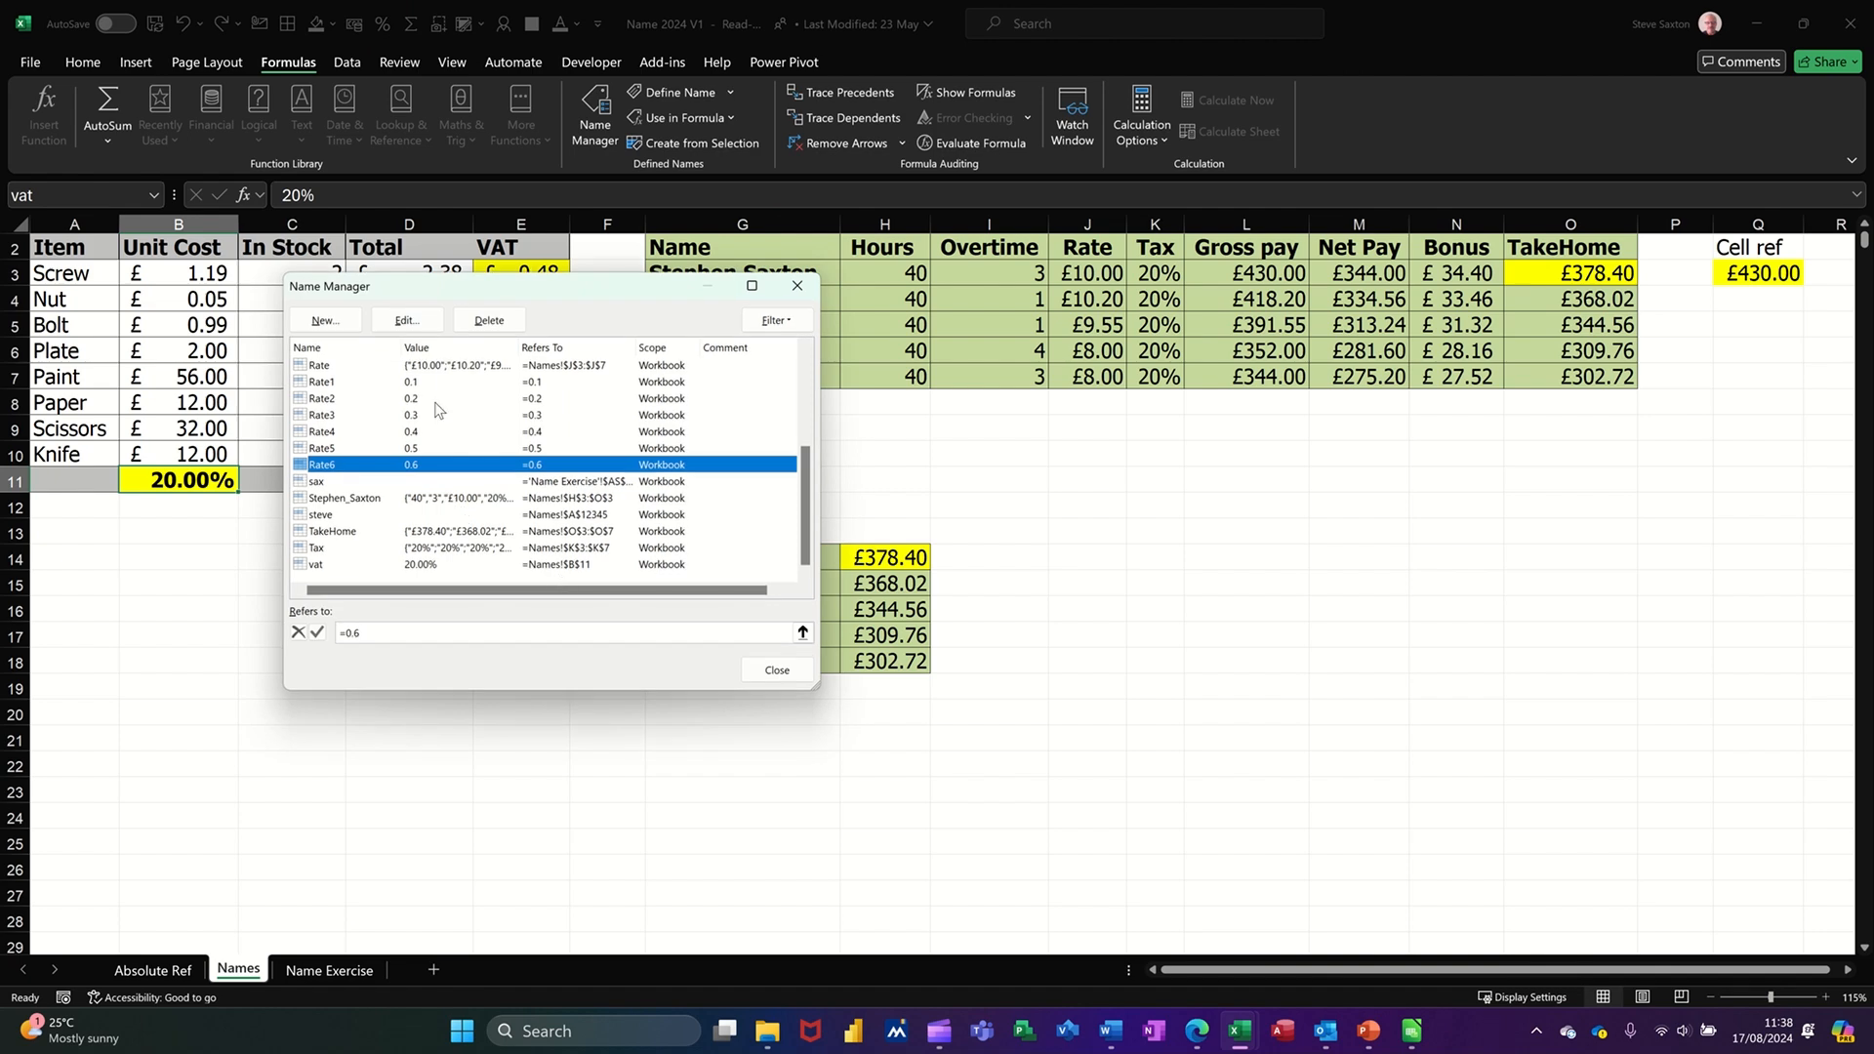
left_click(760, 674)
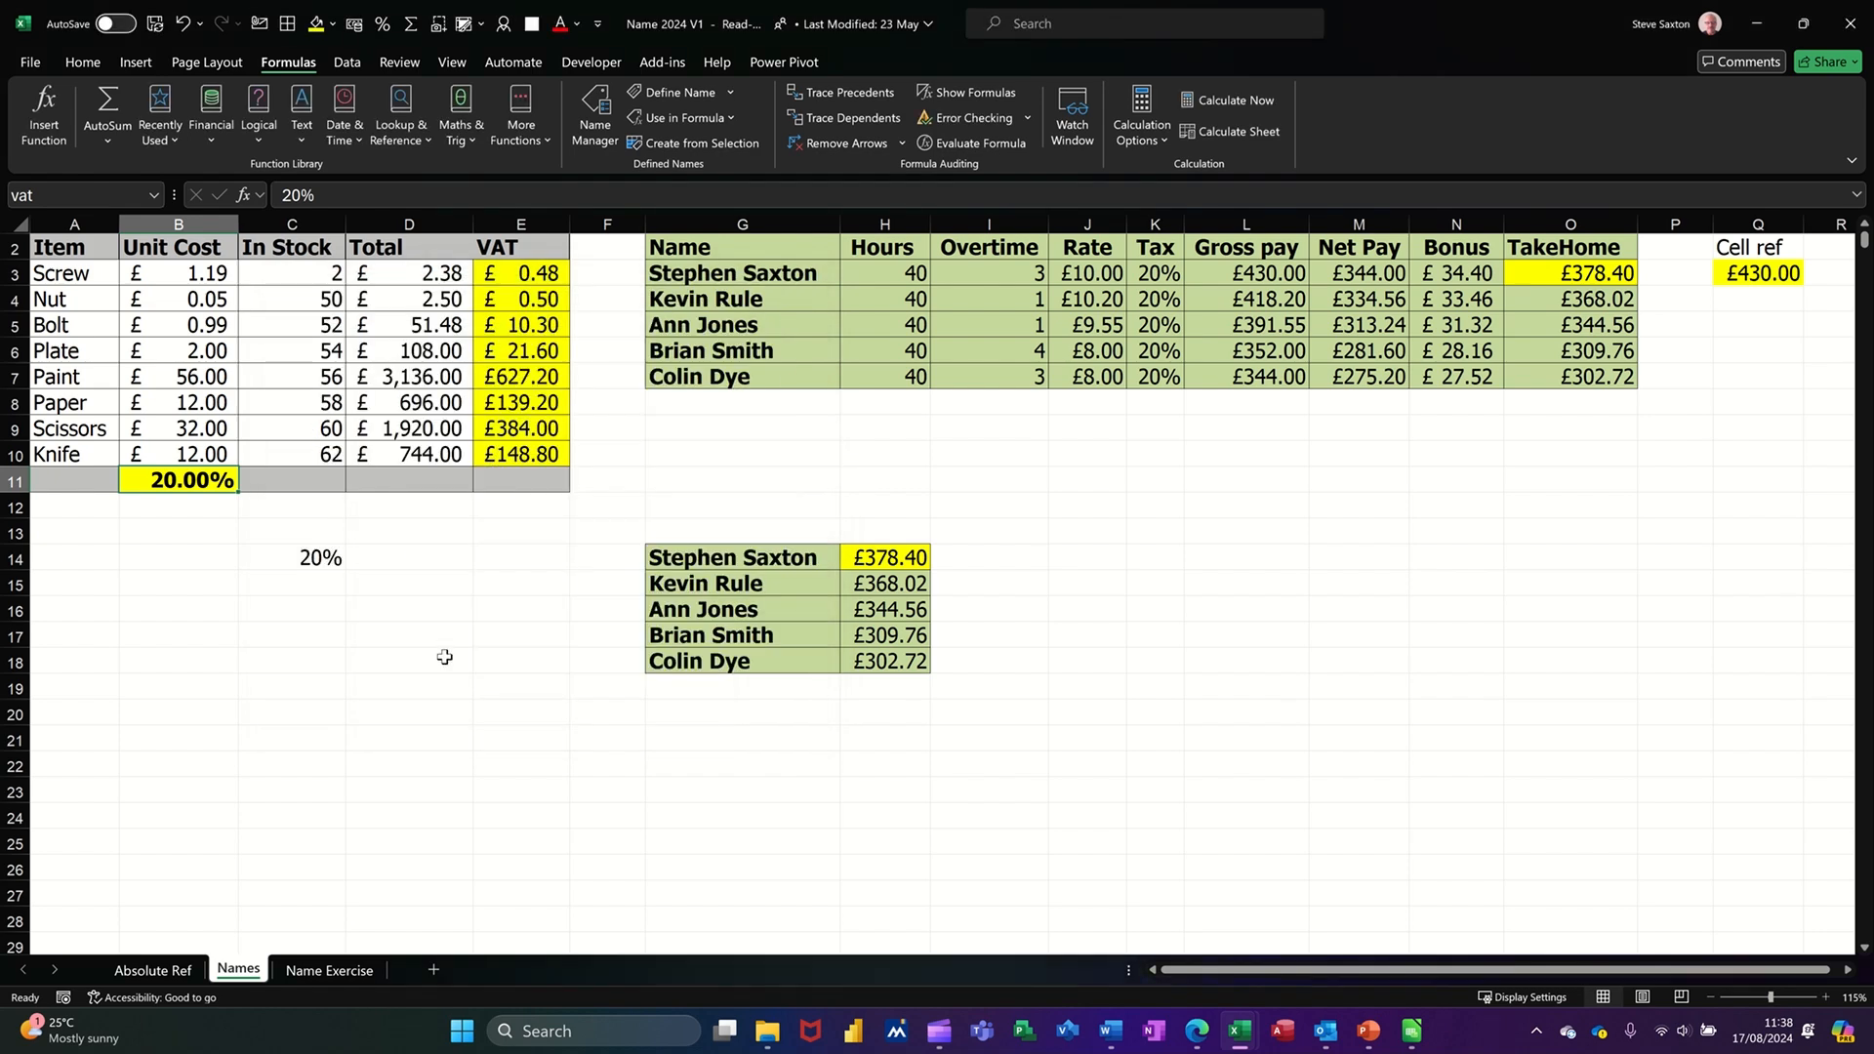
Enter 100 in cell B14
left_click(171, 557)
type("100")
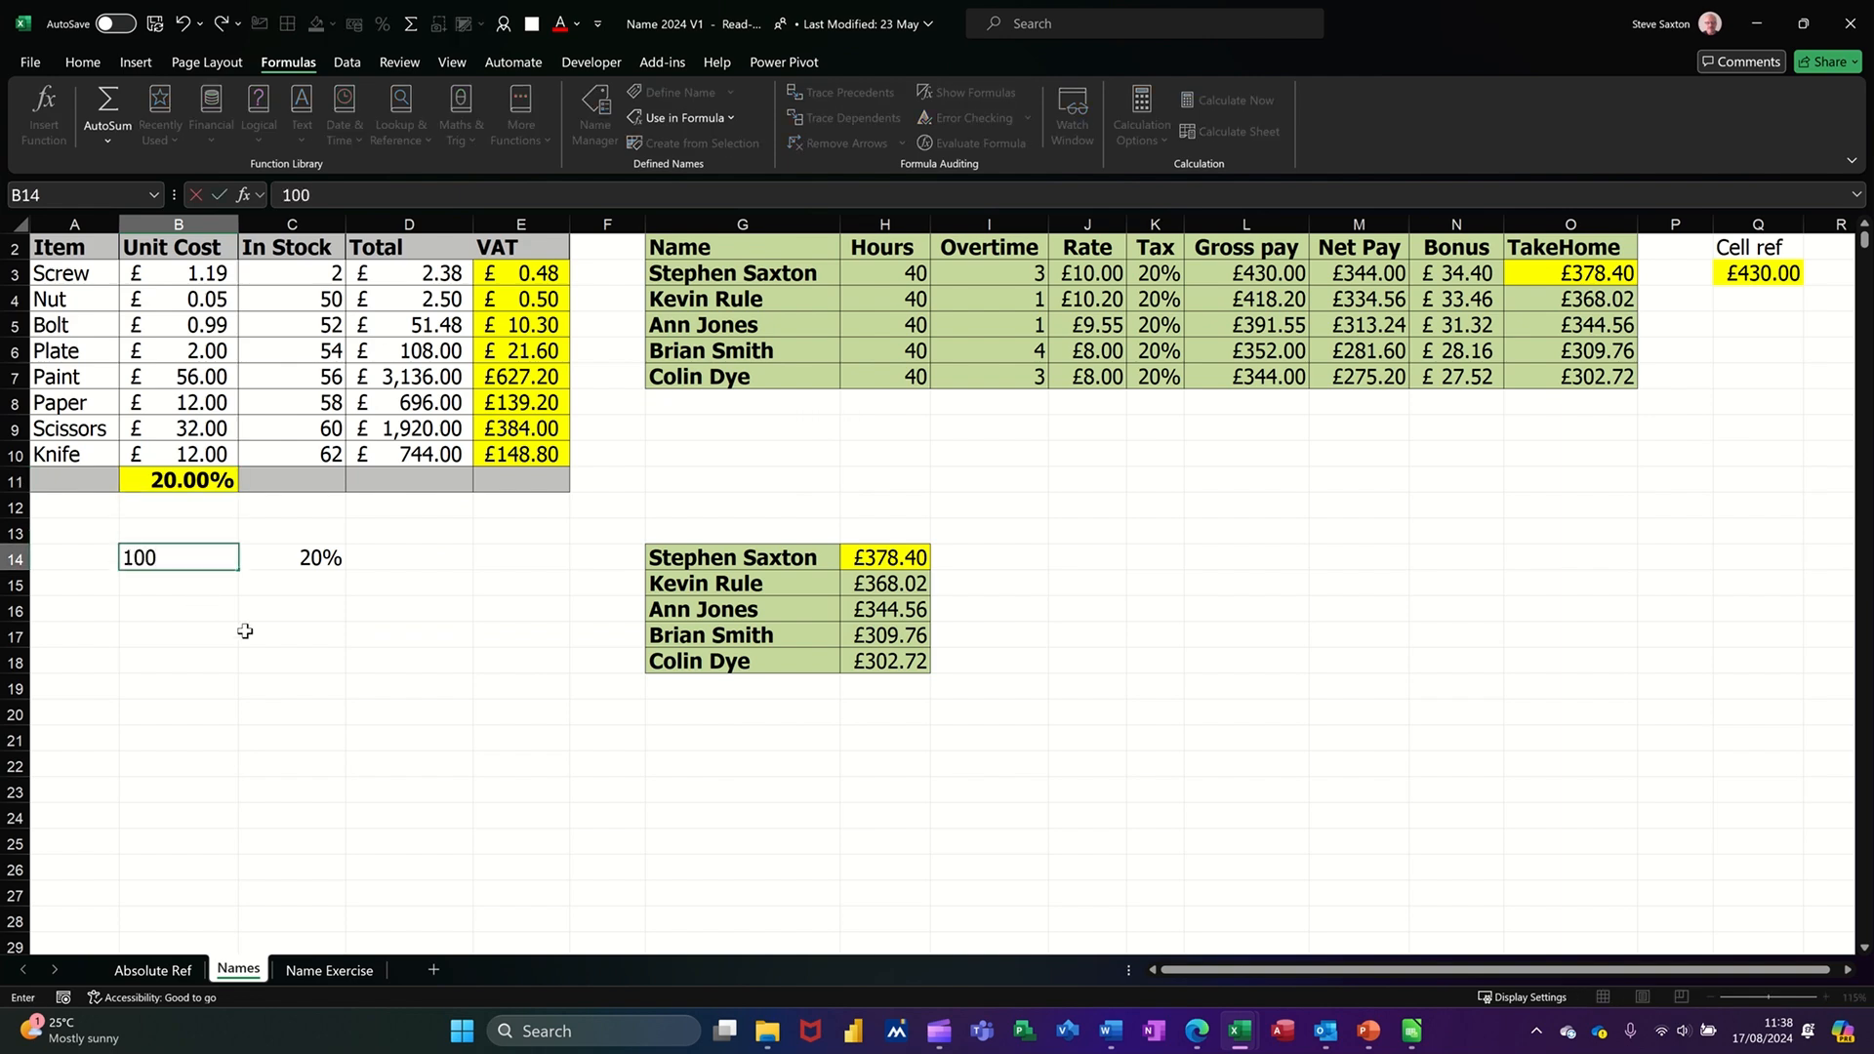
key("Return")
Enter the formula =B14*Rate6 in cell B18, choosing Rate6 from the suggested names
key("Down")
key("Down")
key("Down")
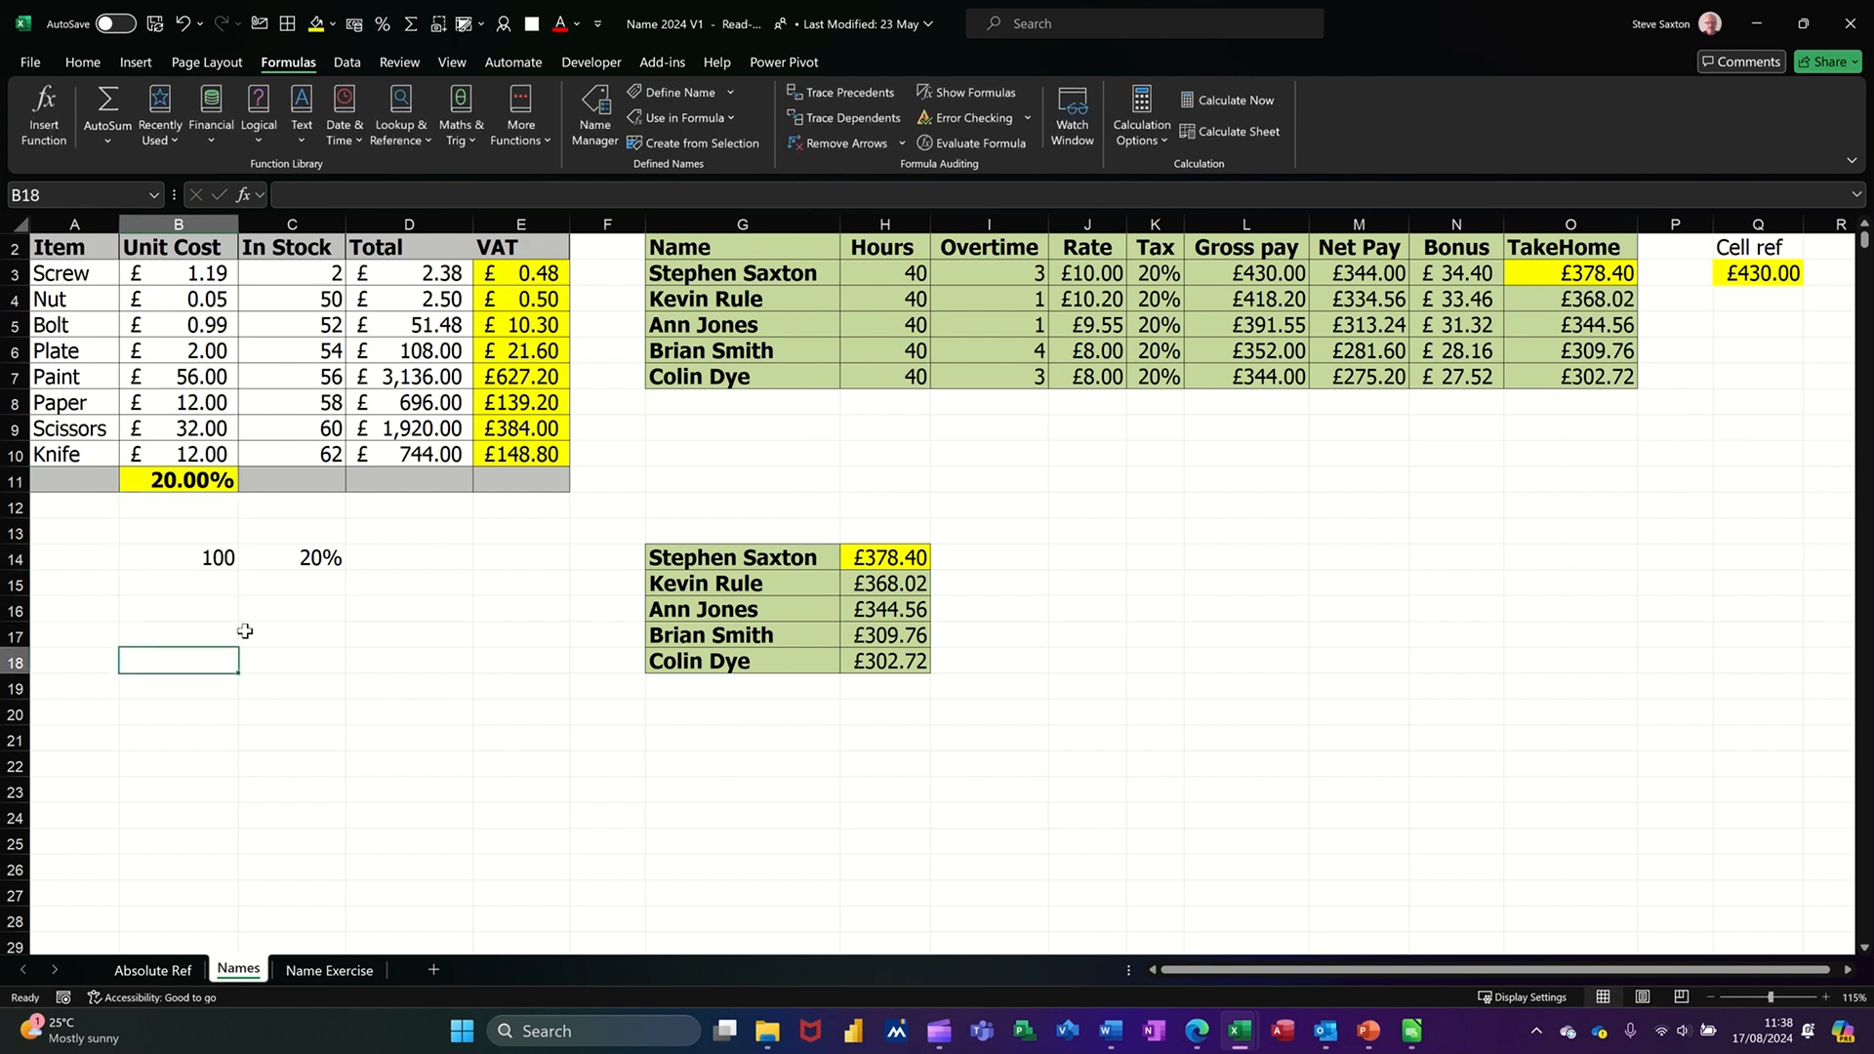
type("=")
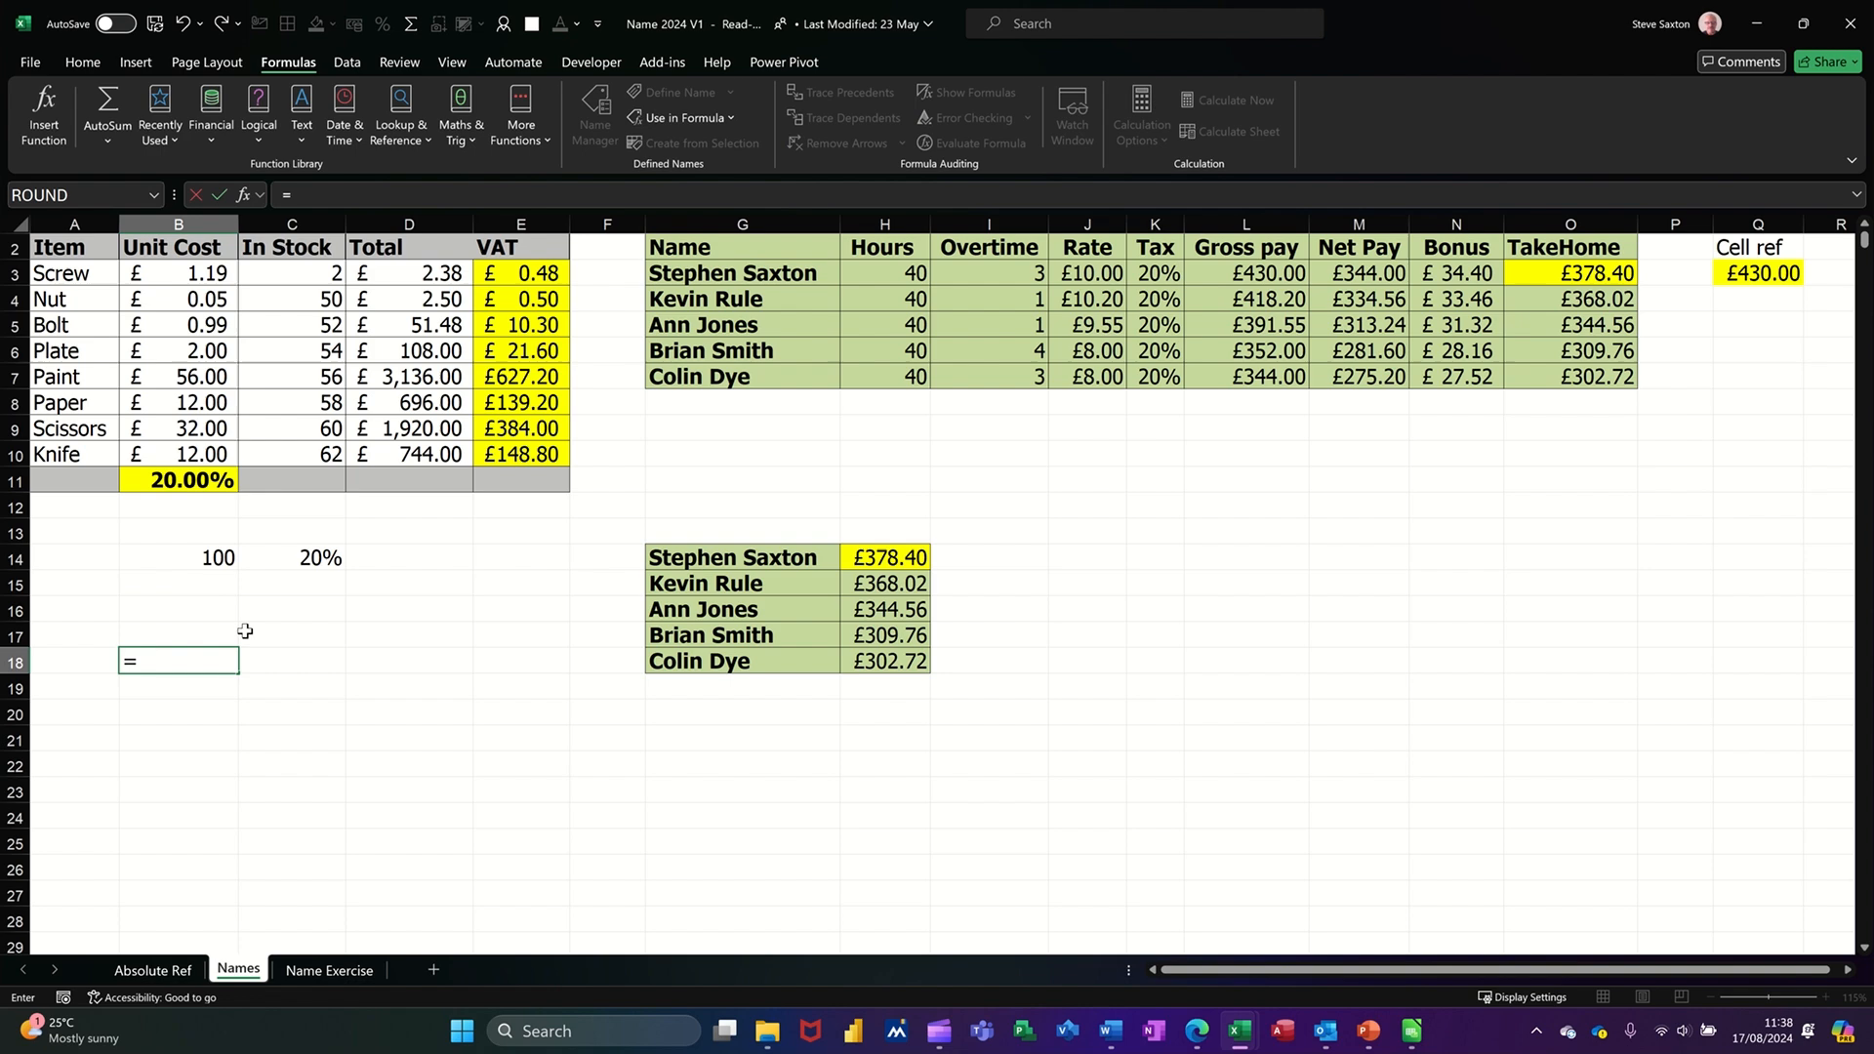
left_click(185, 561)
type("*rate")
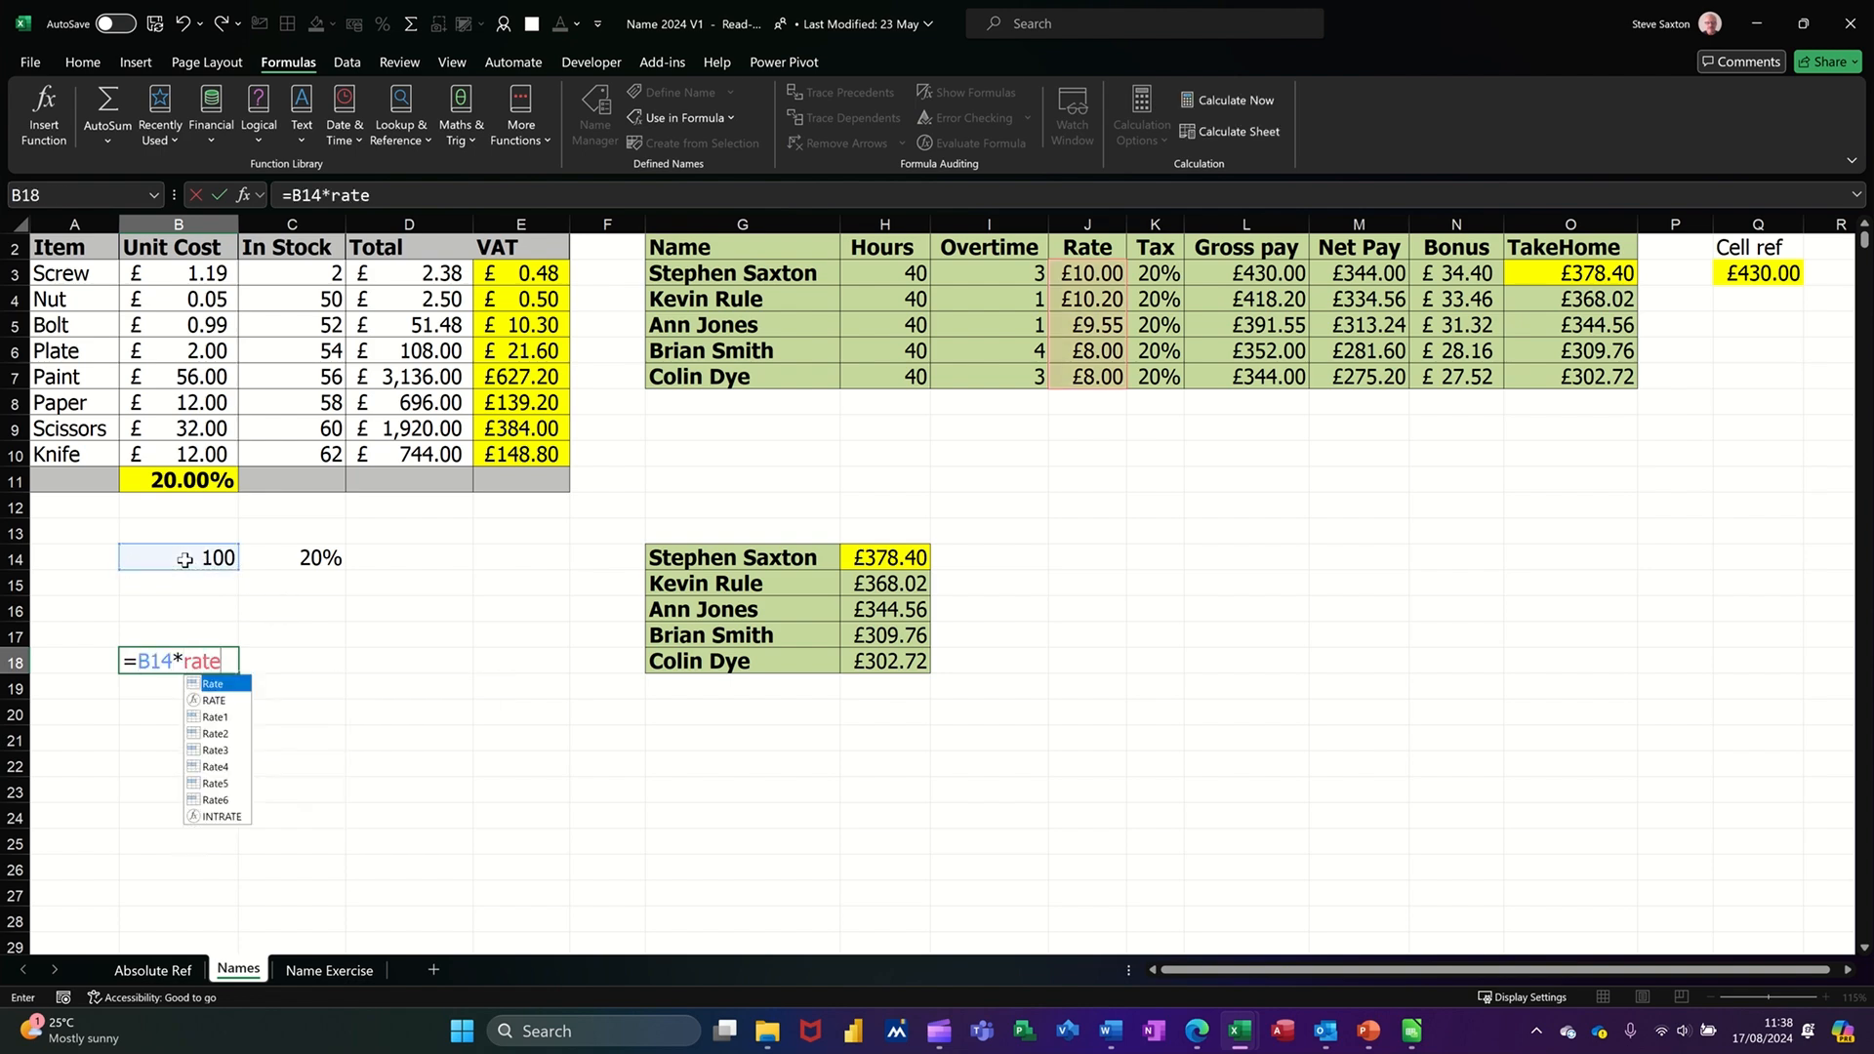
double_click(206, 802)
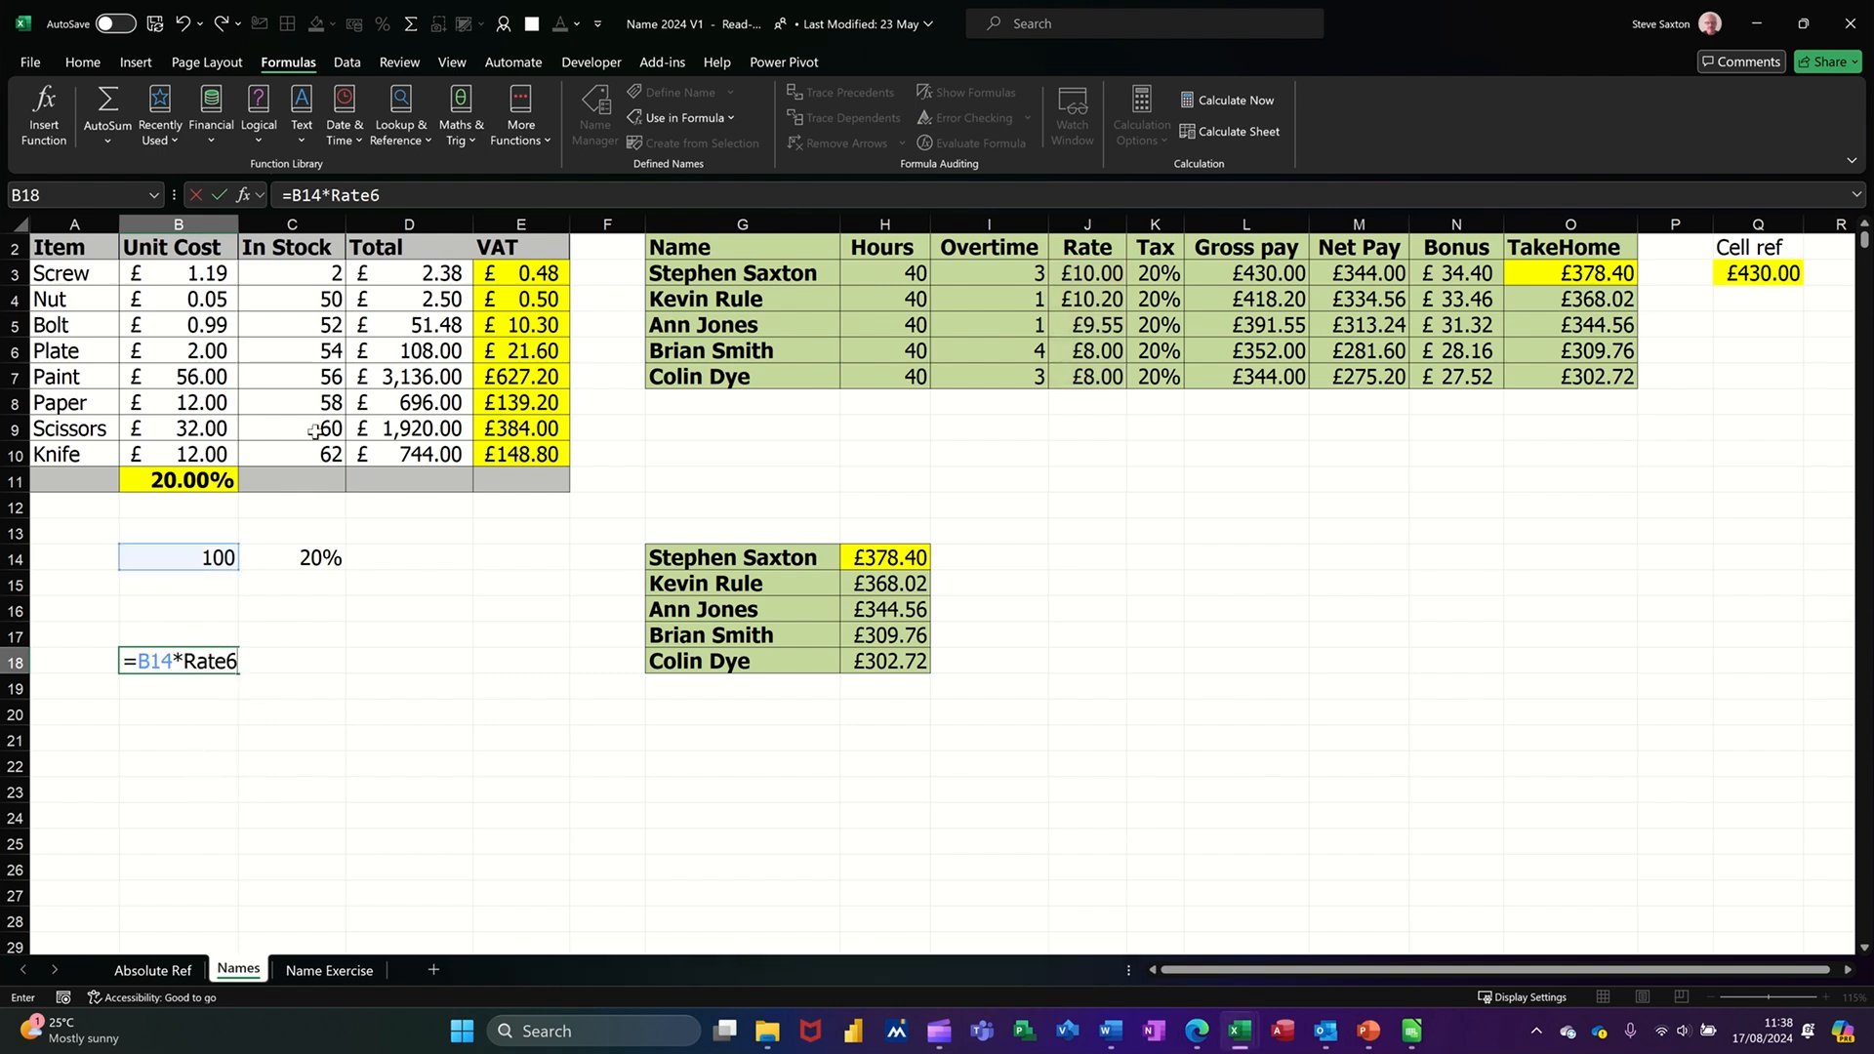
left_click(216, 195)
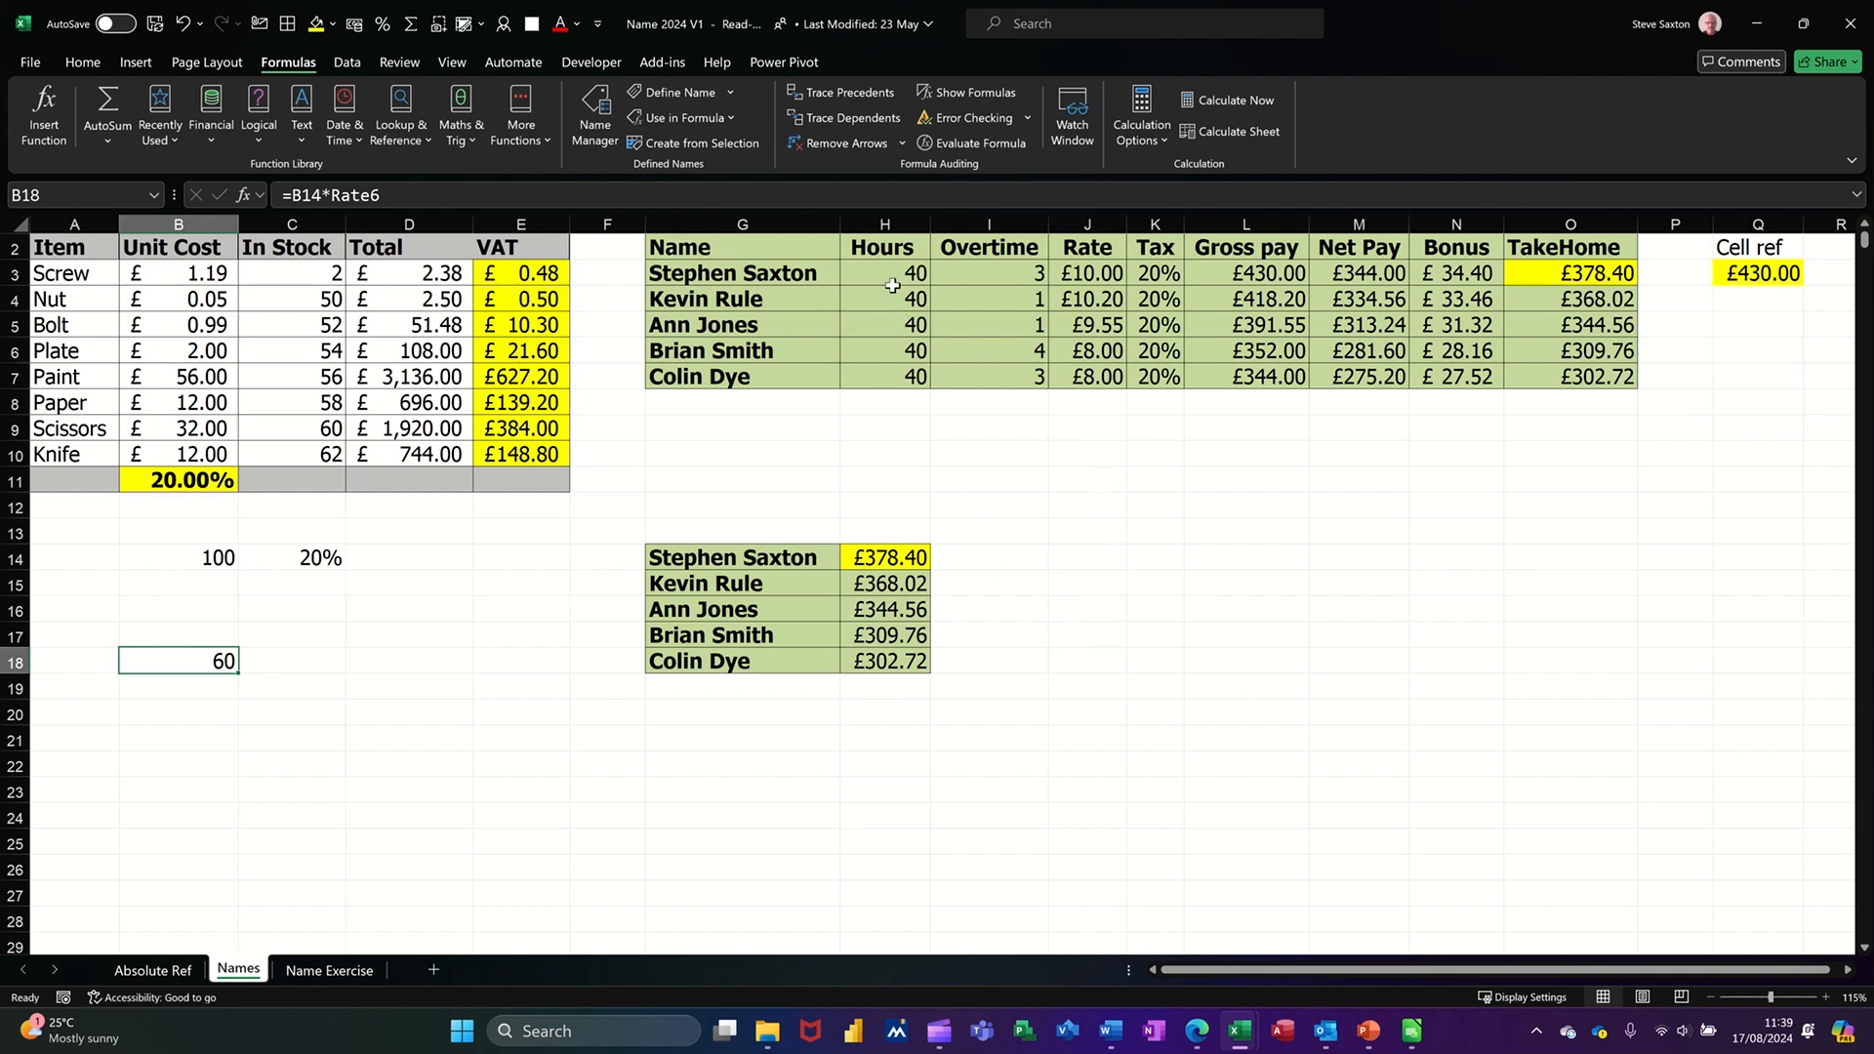
Check how the hours range H3:H7 and the single cells H4 and H5 are named
left_click_drag(884, 276, 892, 374)
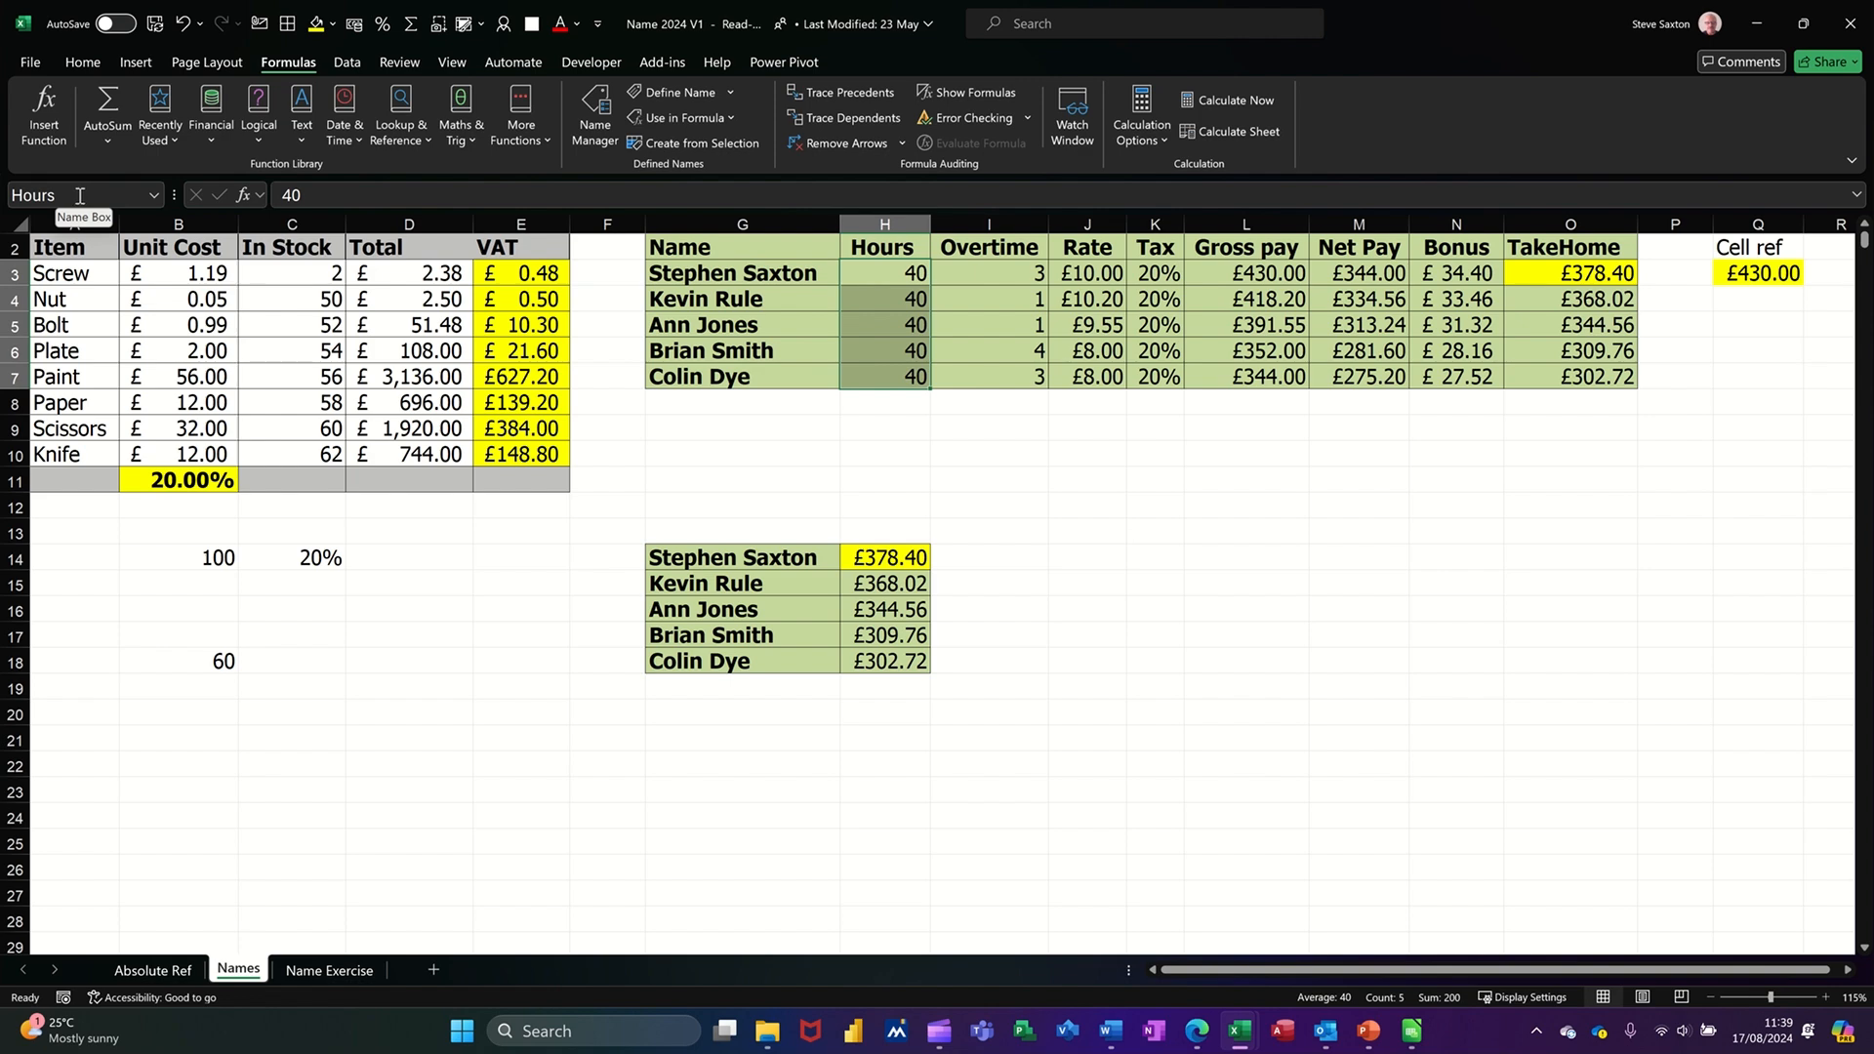
left_click(884, 298)
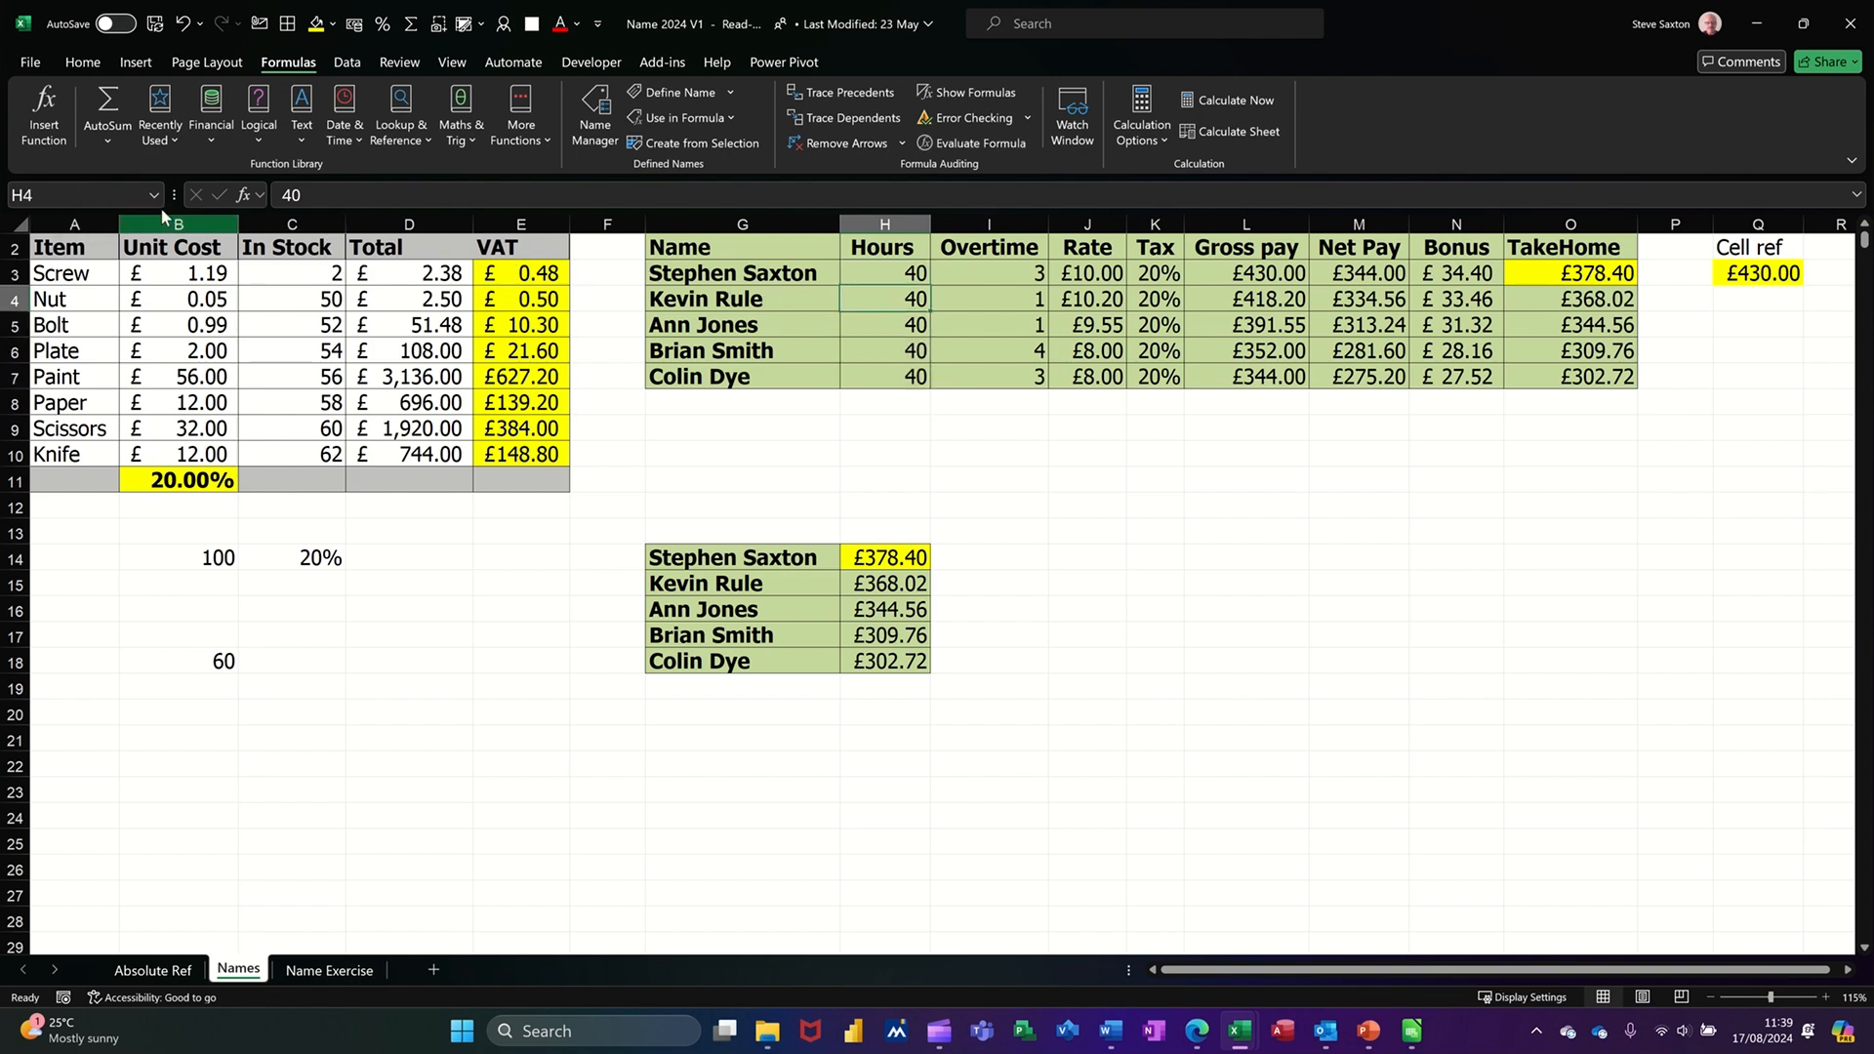
left_click(855, 325)
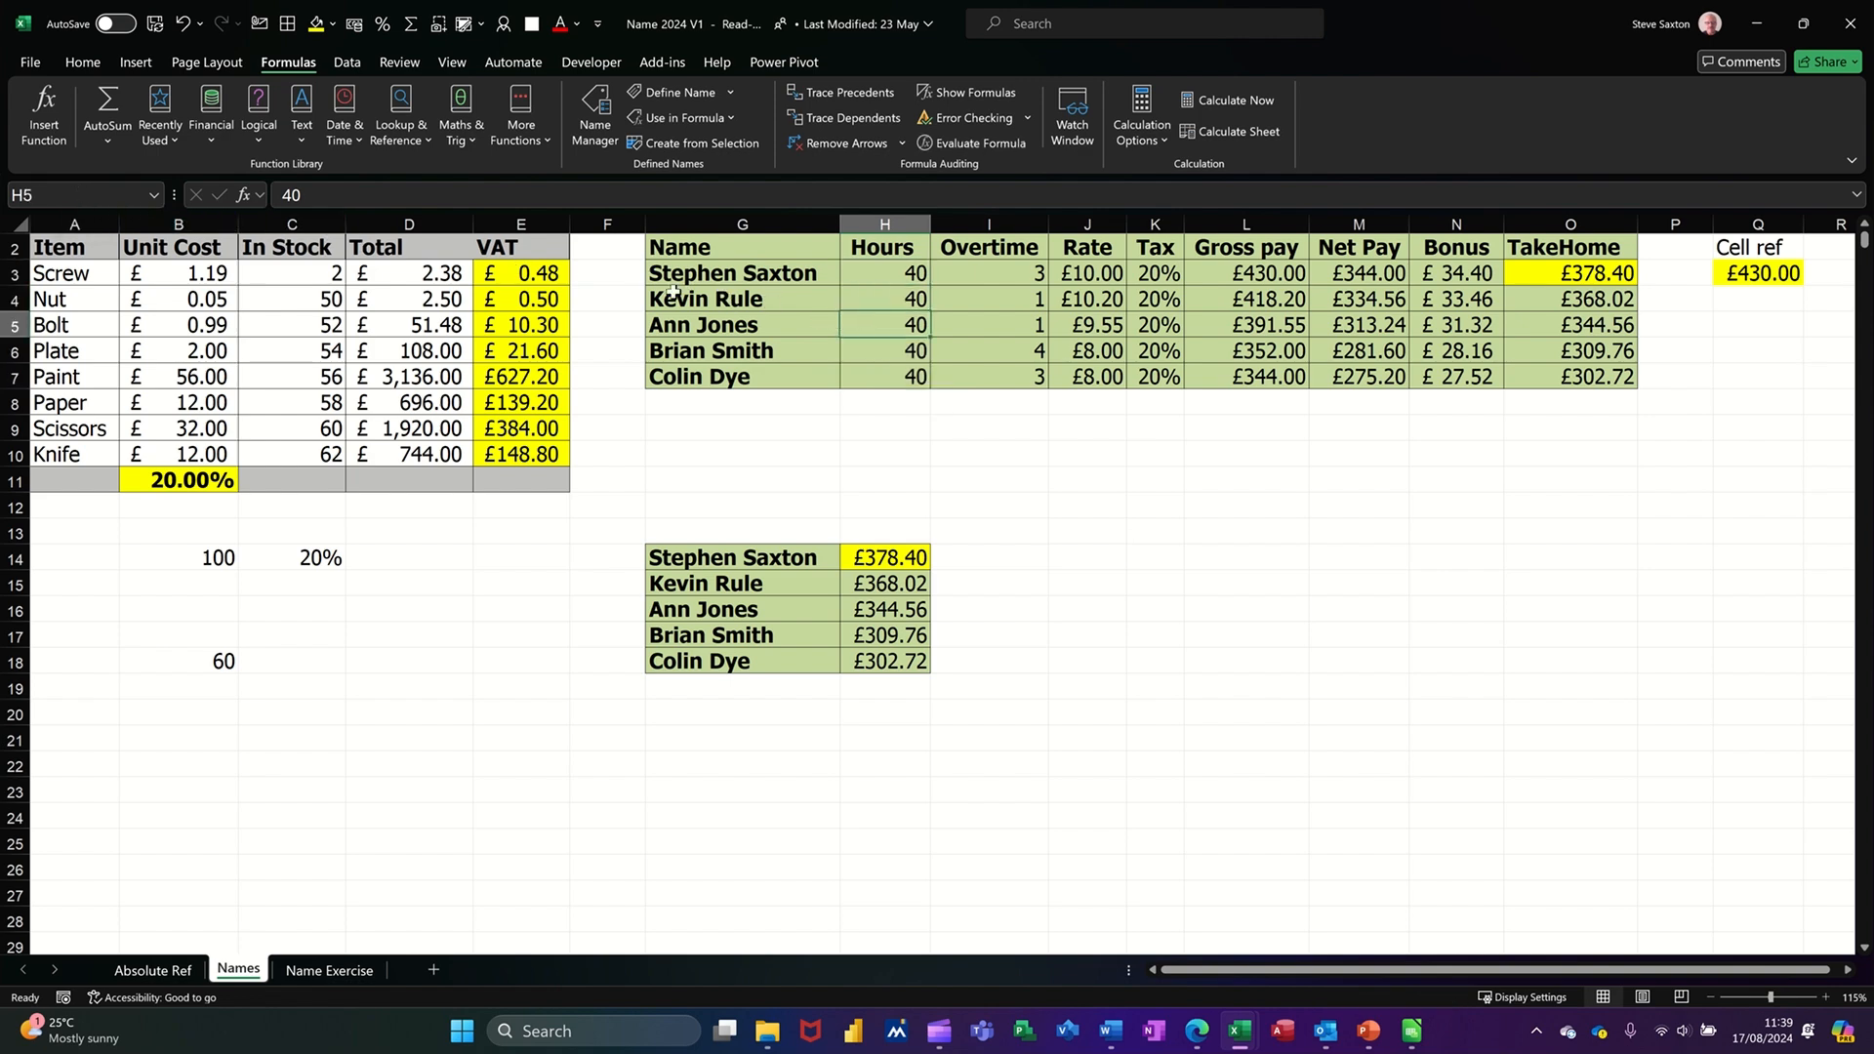
Check the names assigned to the Hours, Overtime and Rate ranges in rows 3 to 7 of the payroll table
left_click_drag(888, 276, 888, 363)
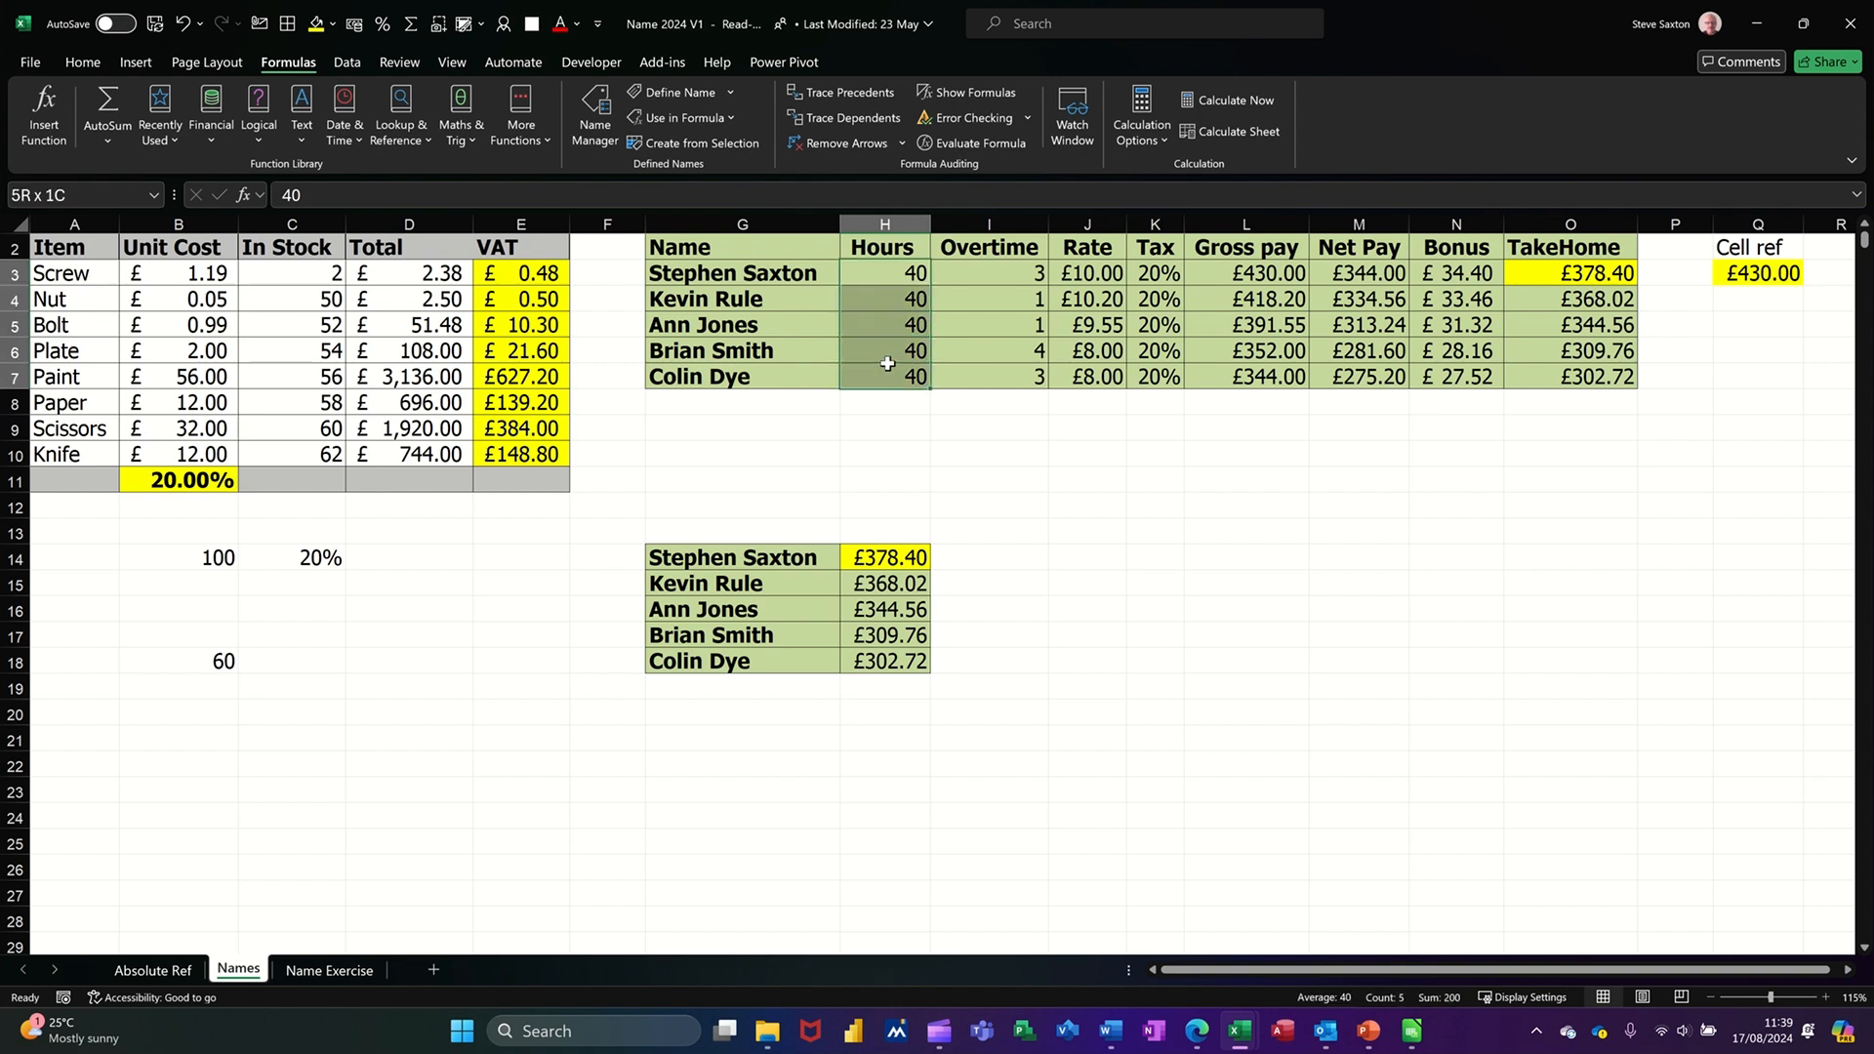
left_click_drag(975, 276, 976, 370)
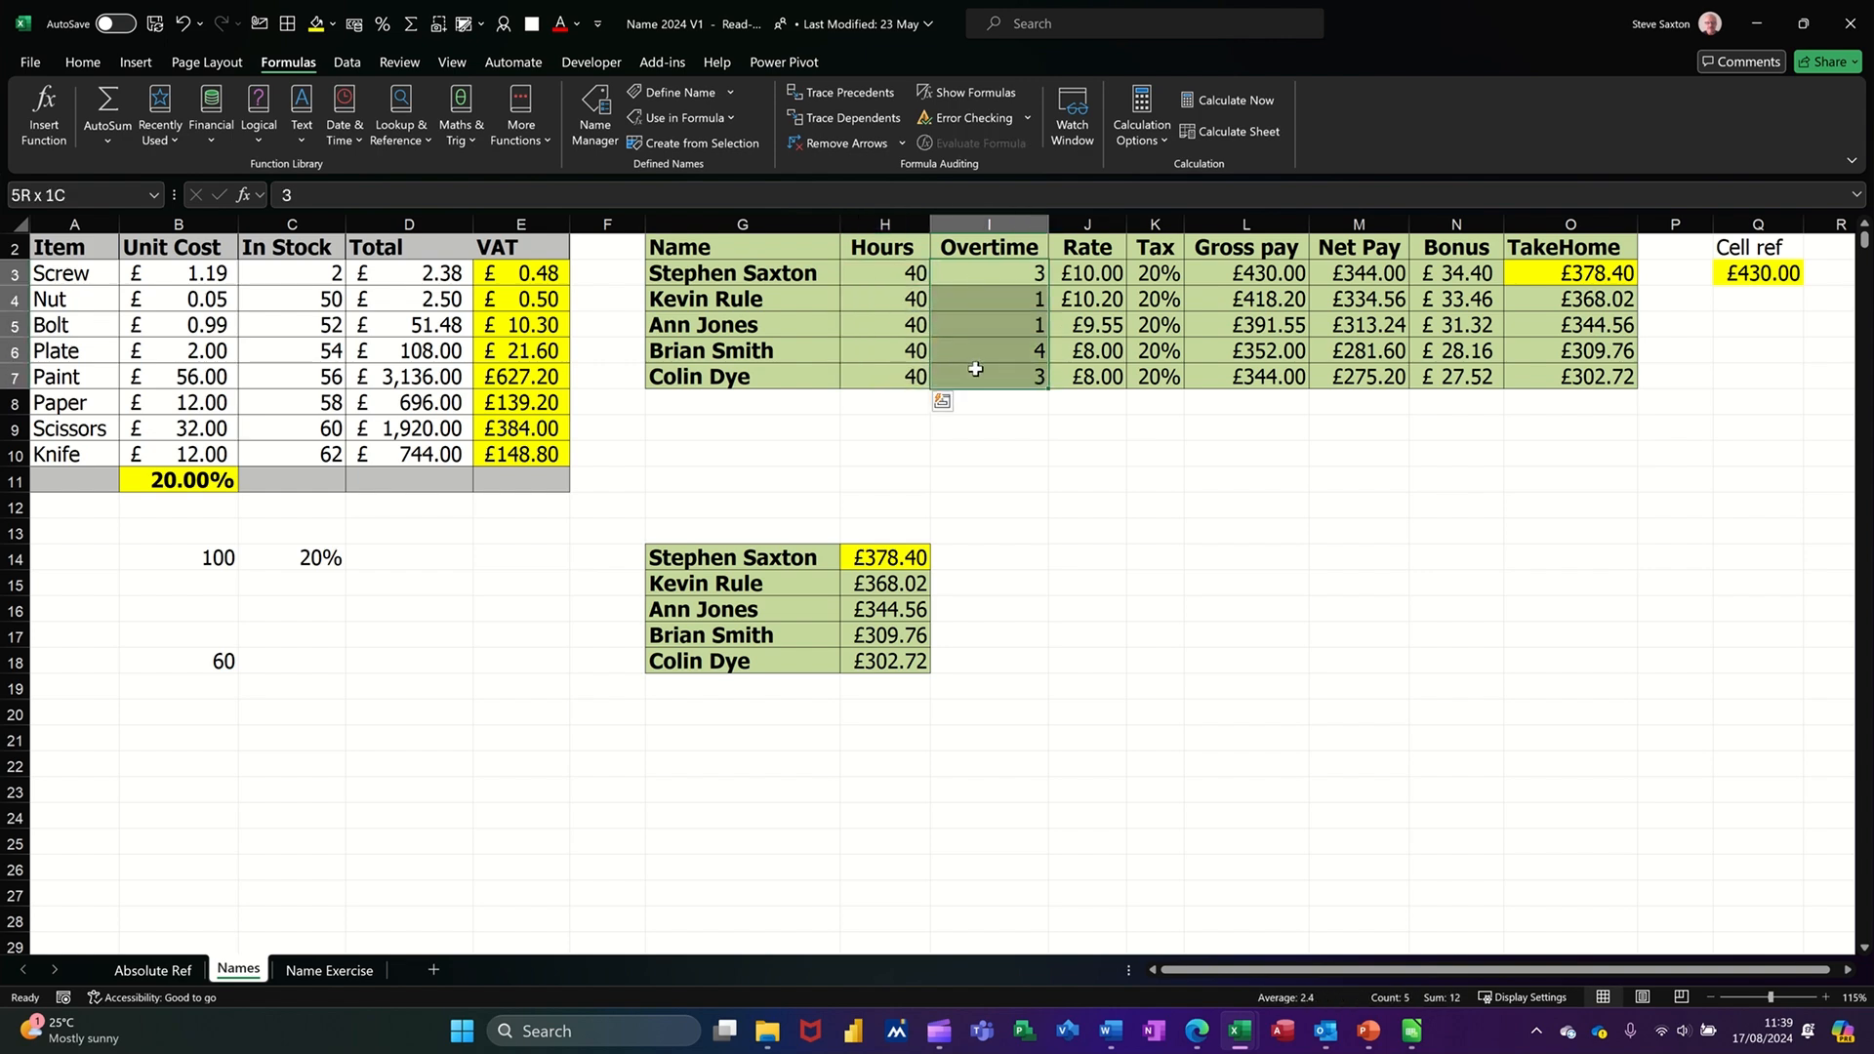
left_click_drag(1078, 281, 1072, 362)
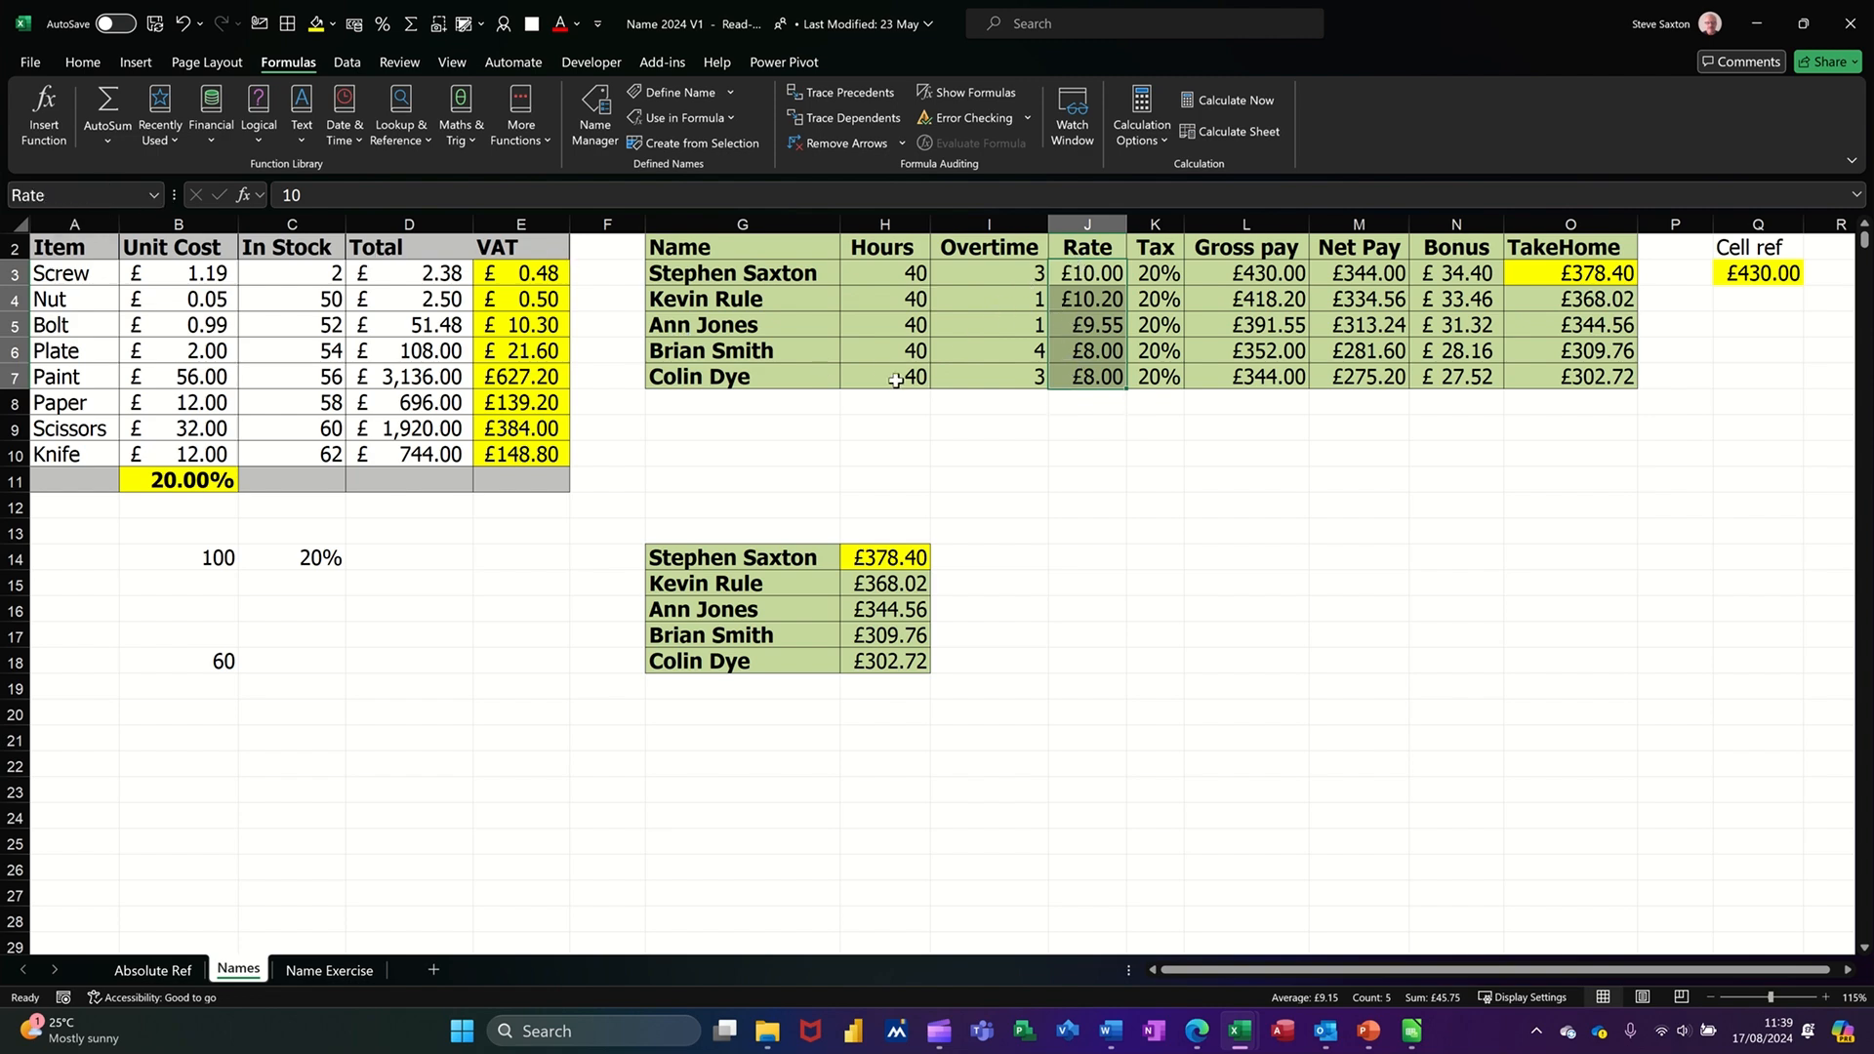
left_click(971, 361)
Create names for the payroll table G2:O7 from the values in its top row and left column
left_click_drag(727, 253, 1591, 381)
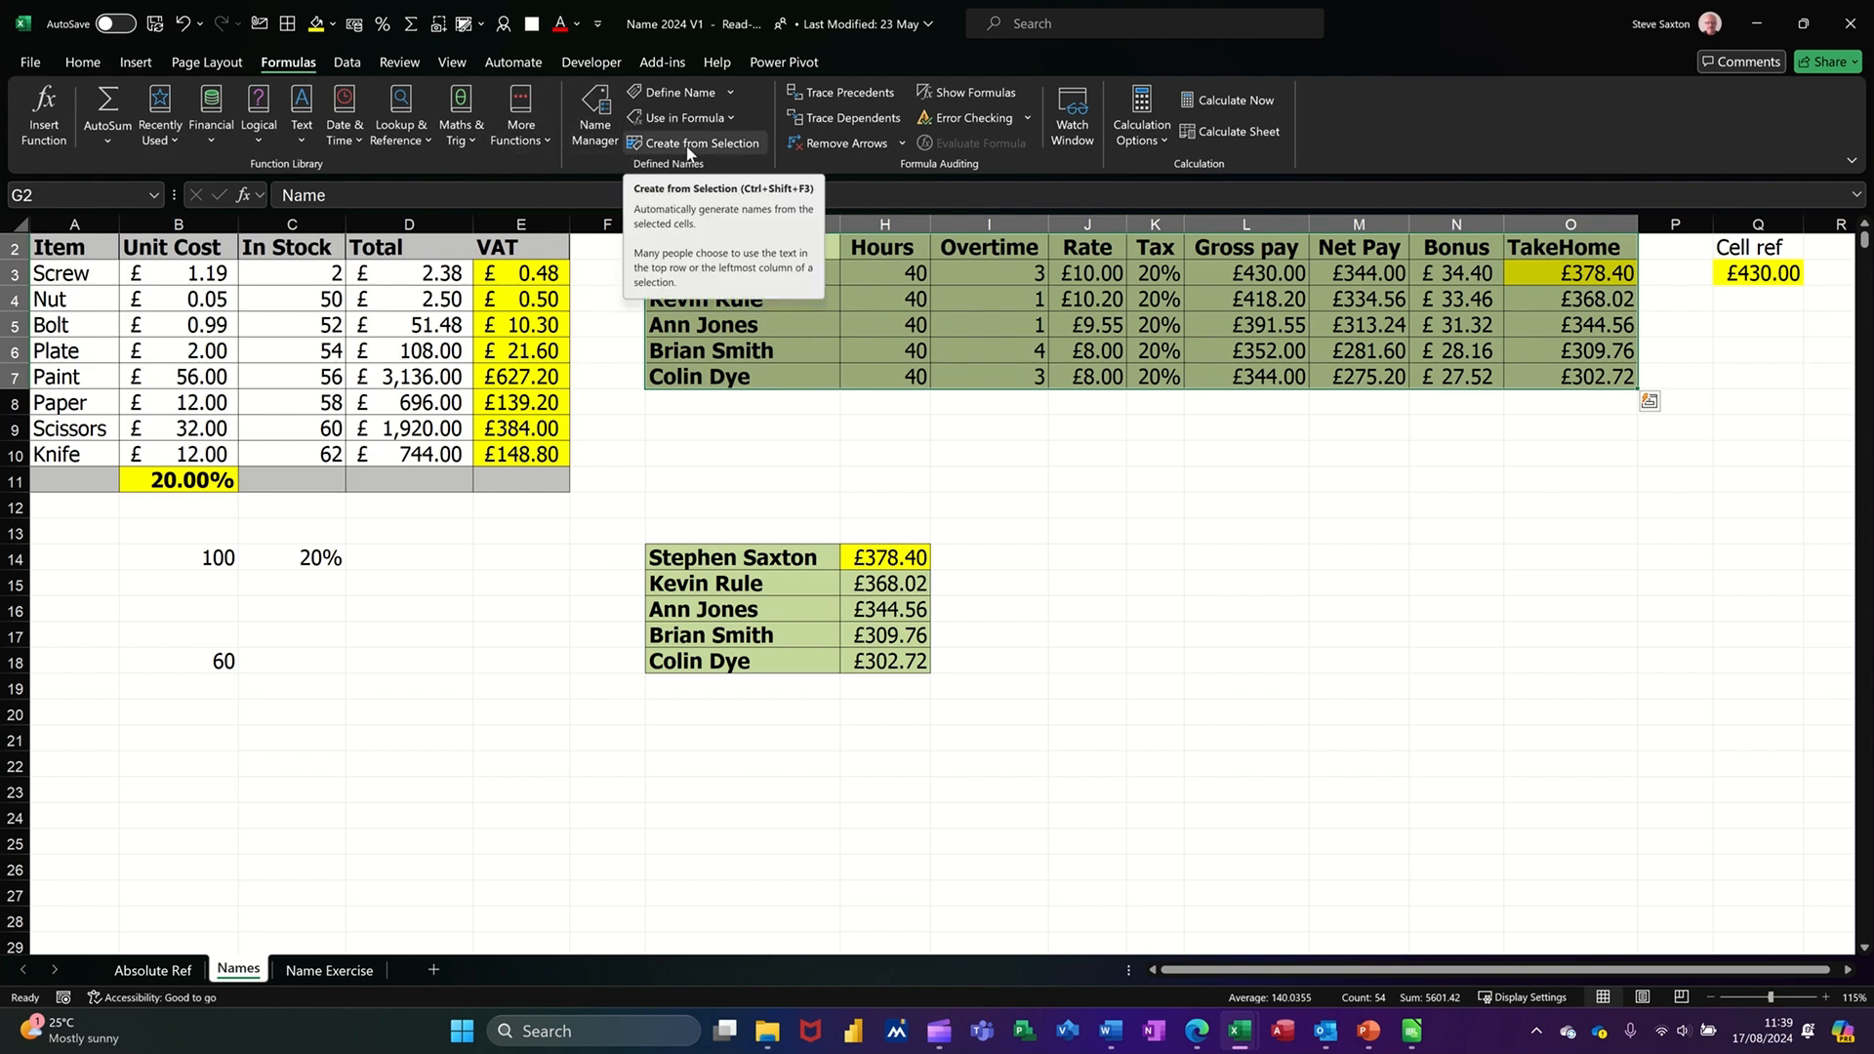
left_click(719, 146)
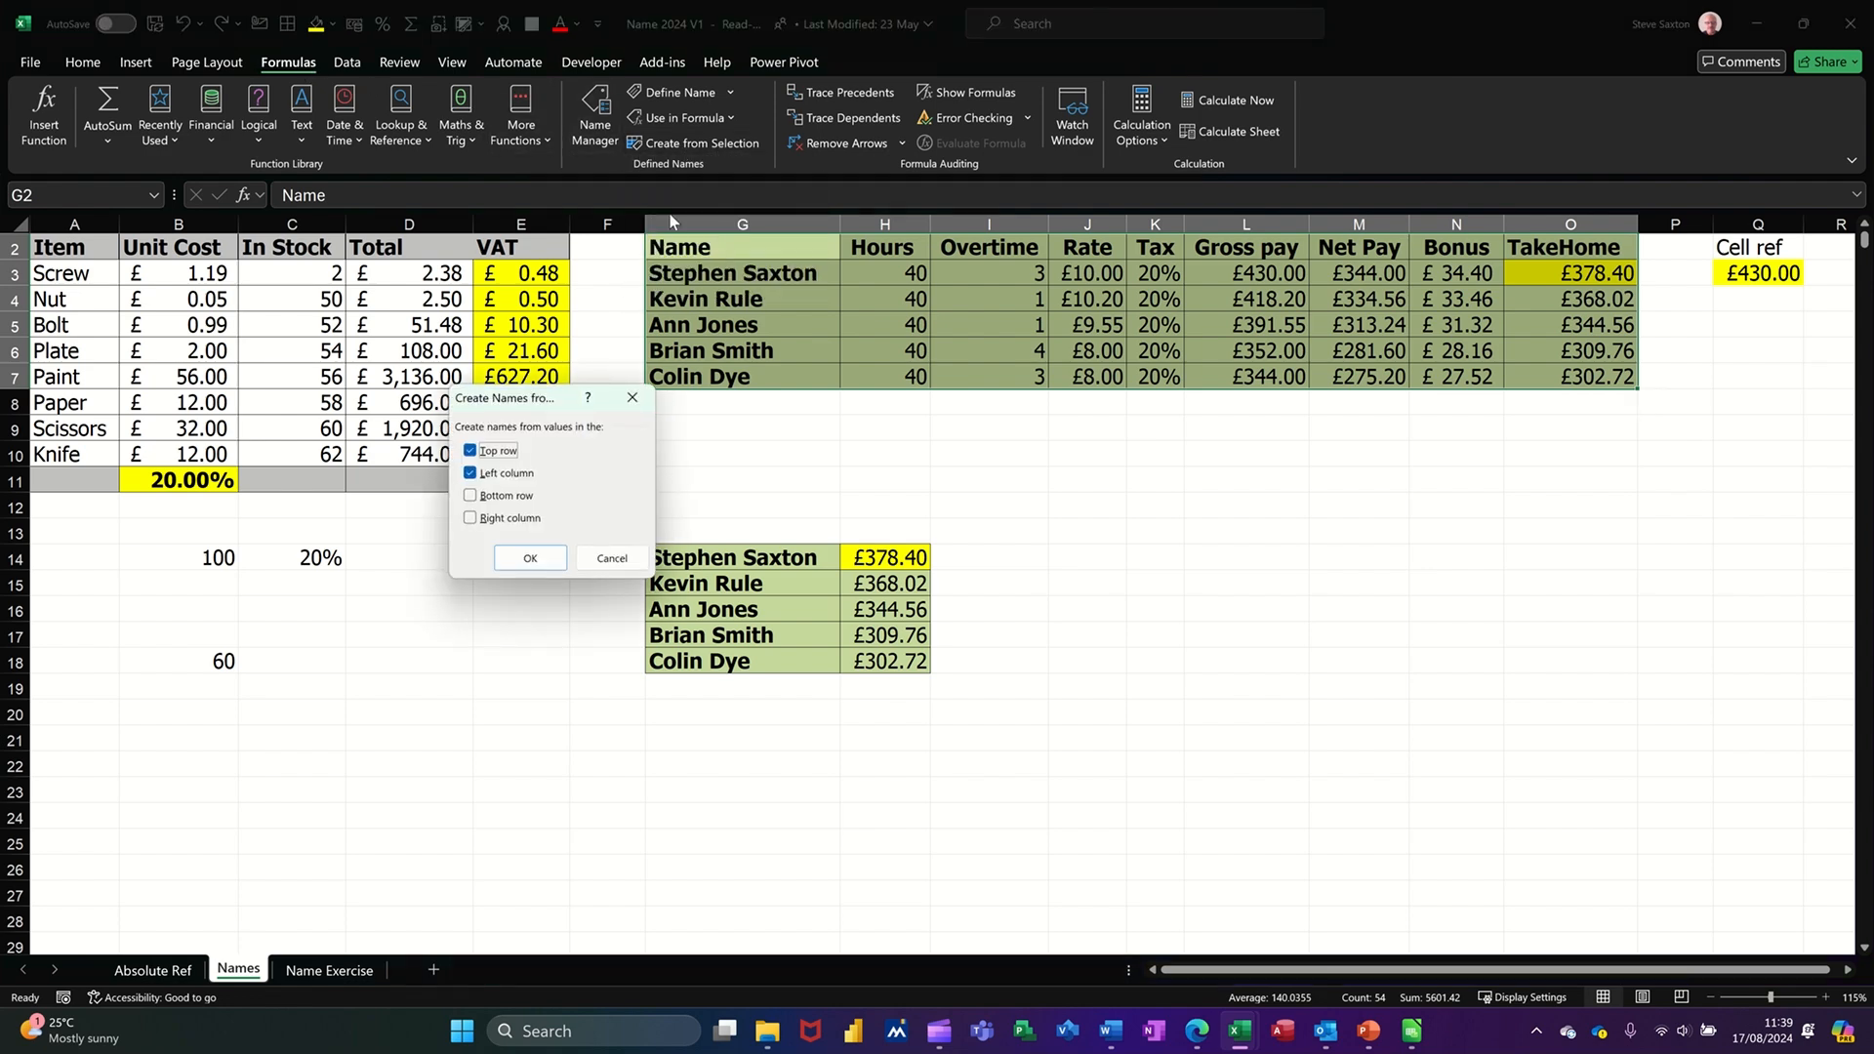
left_click_drag(547, 386, 1168, 415)
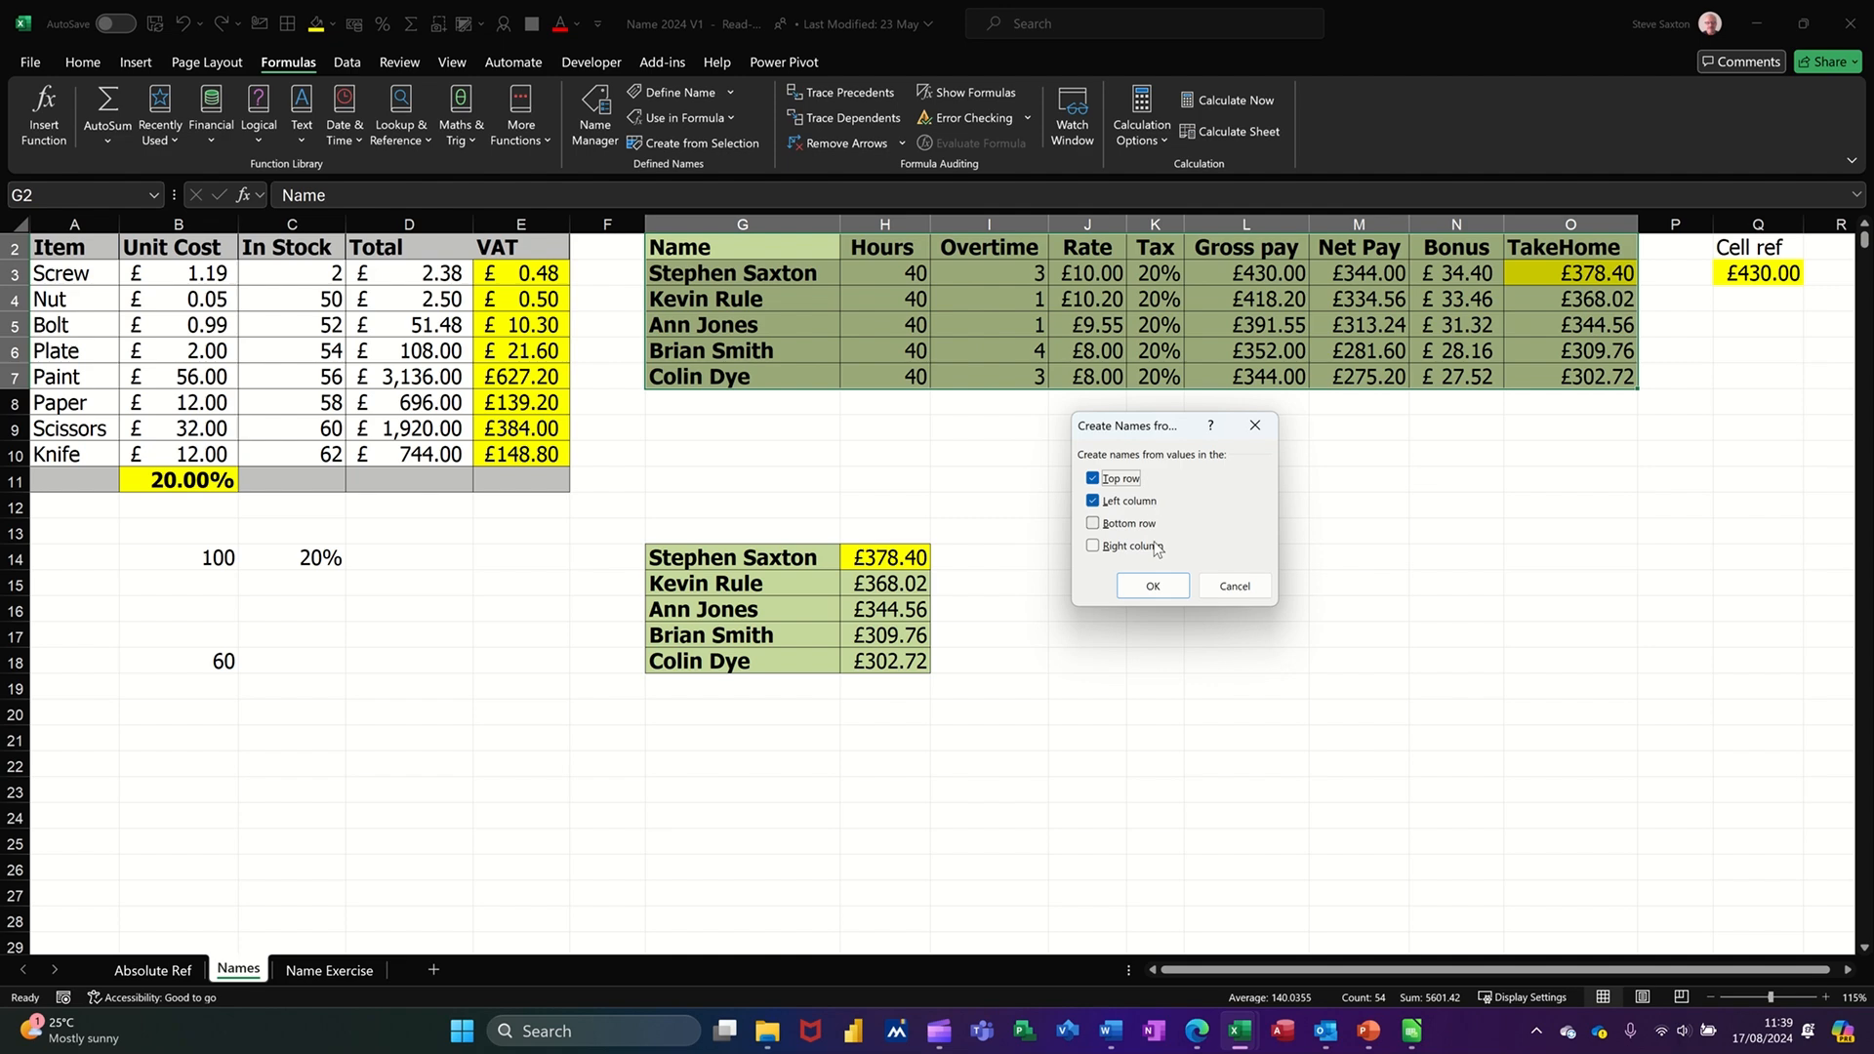
left_click(1152, 589)
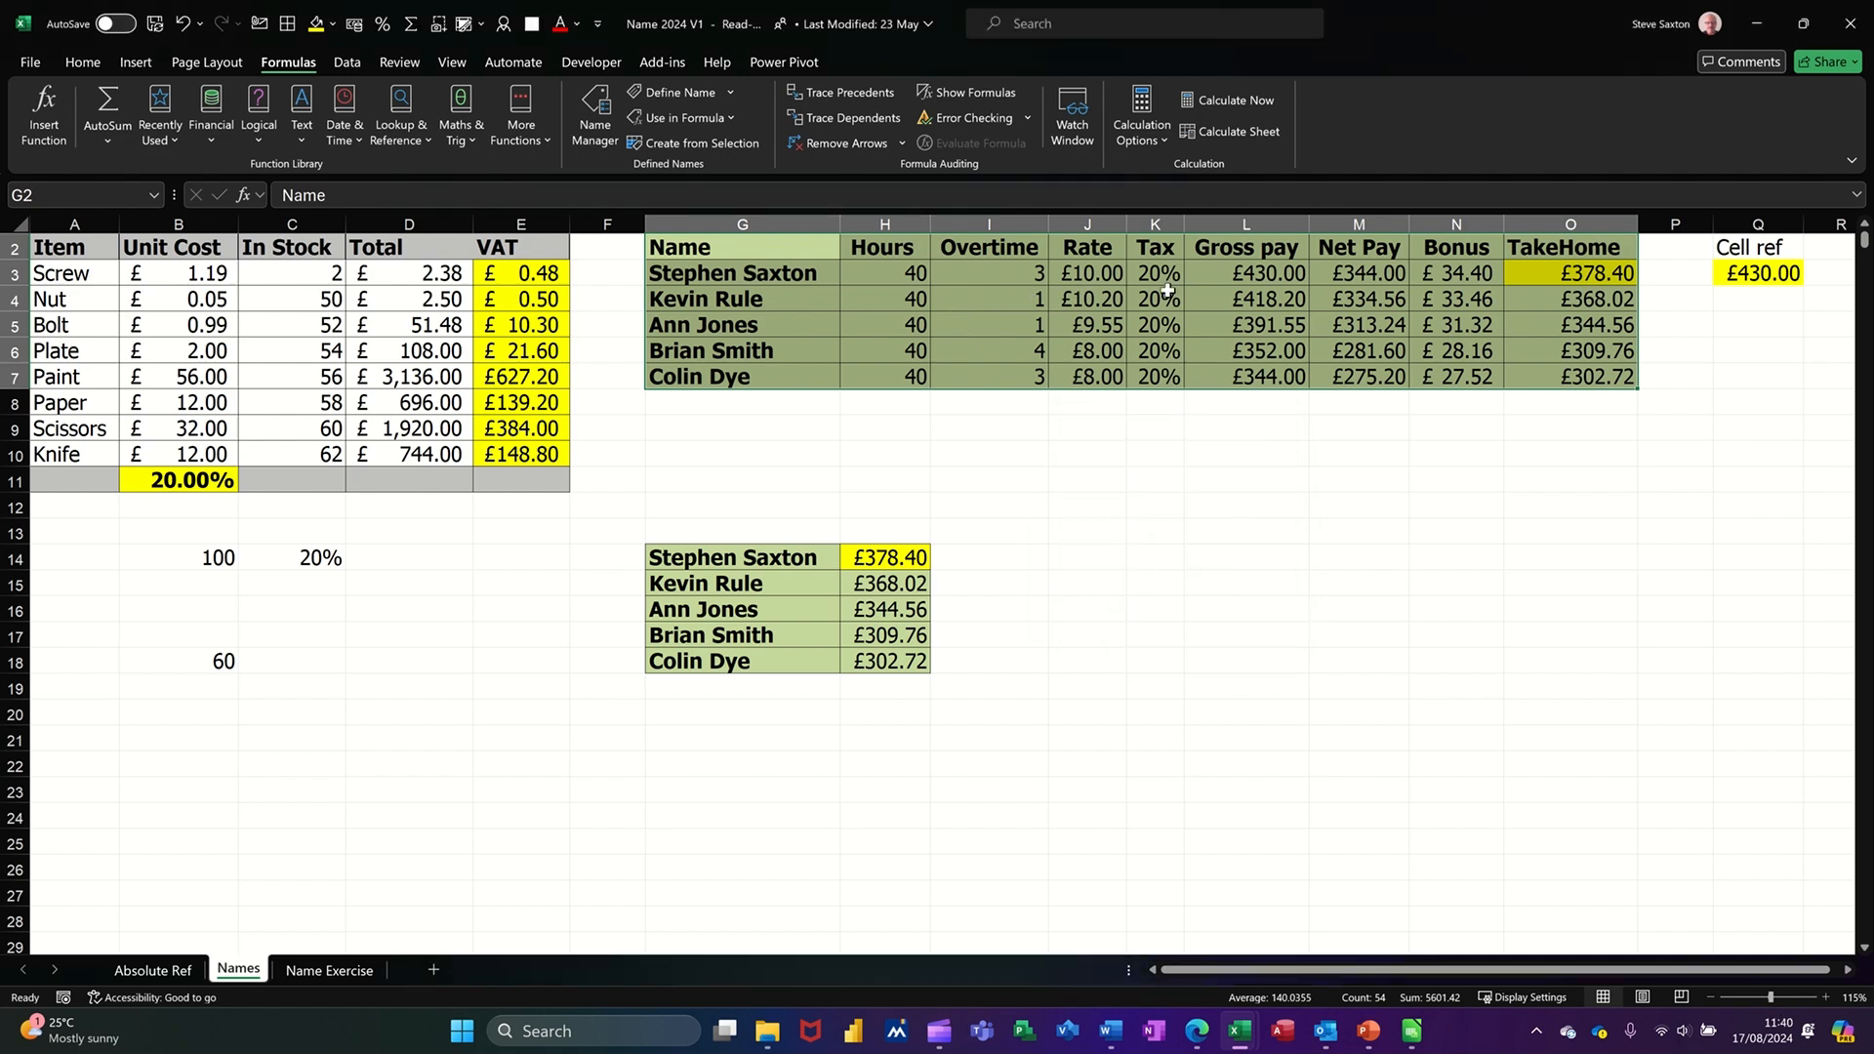
Check the names assigned to the Gross pay range L3:L7 and to the first employee's row H3:O3
left_click_drag(1259, 278, 1258, 378)
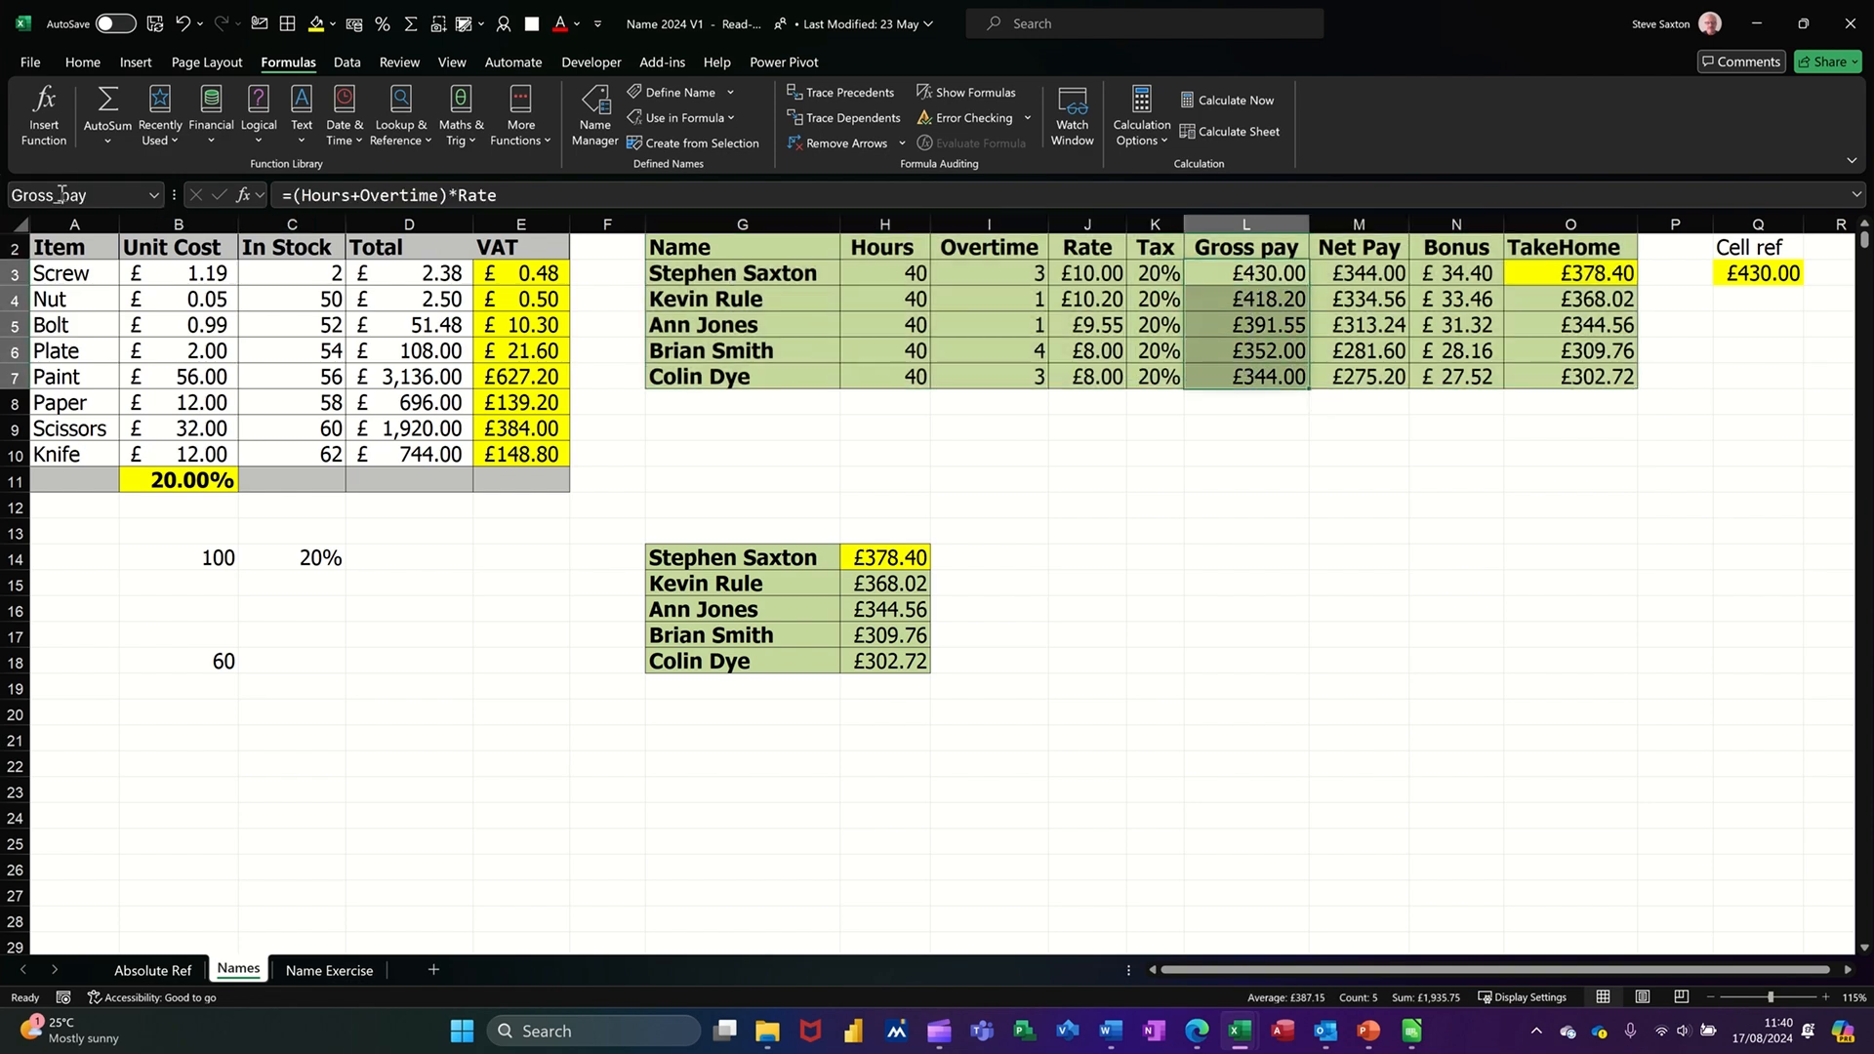
left_click(904, 277)
left_click_drag(904, 277, 1523, 281)
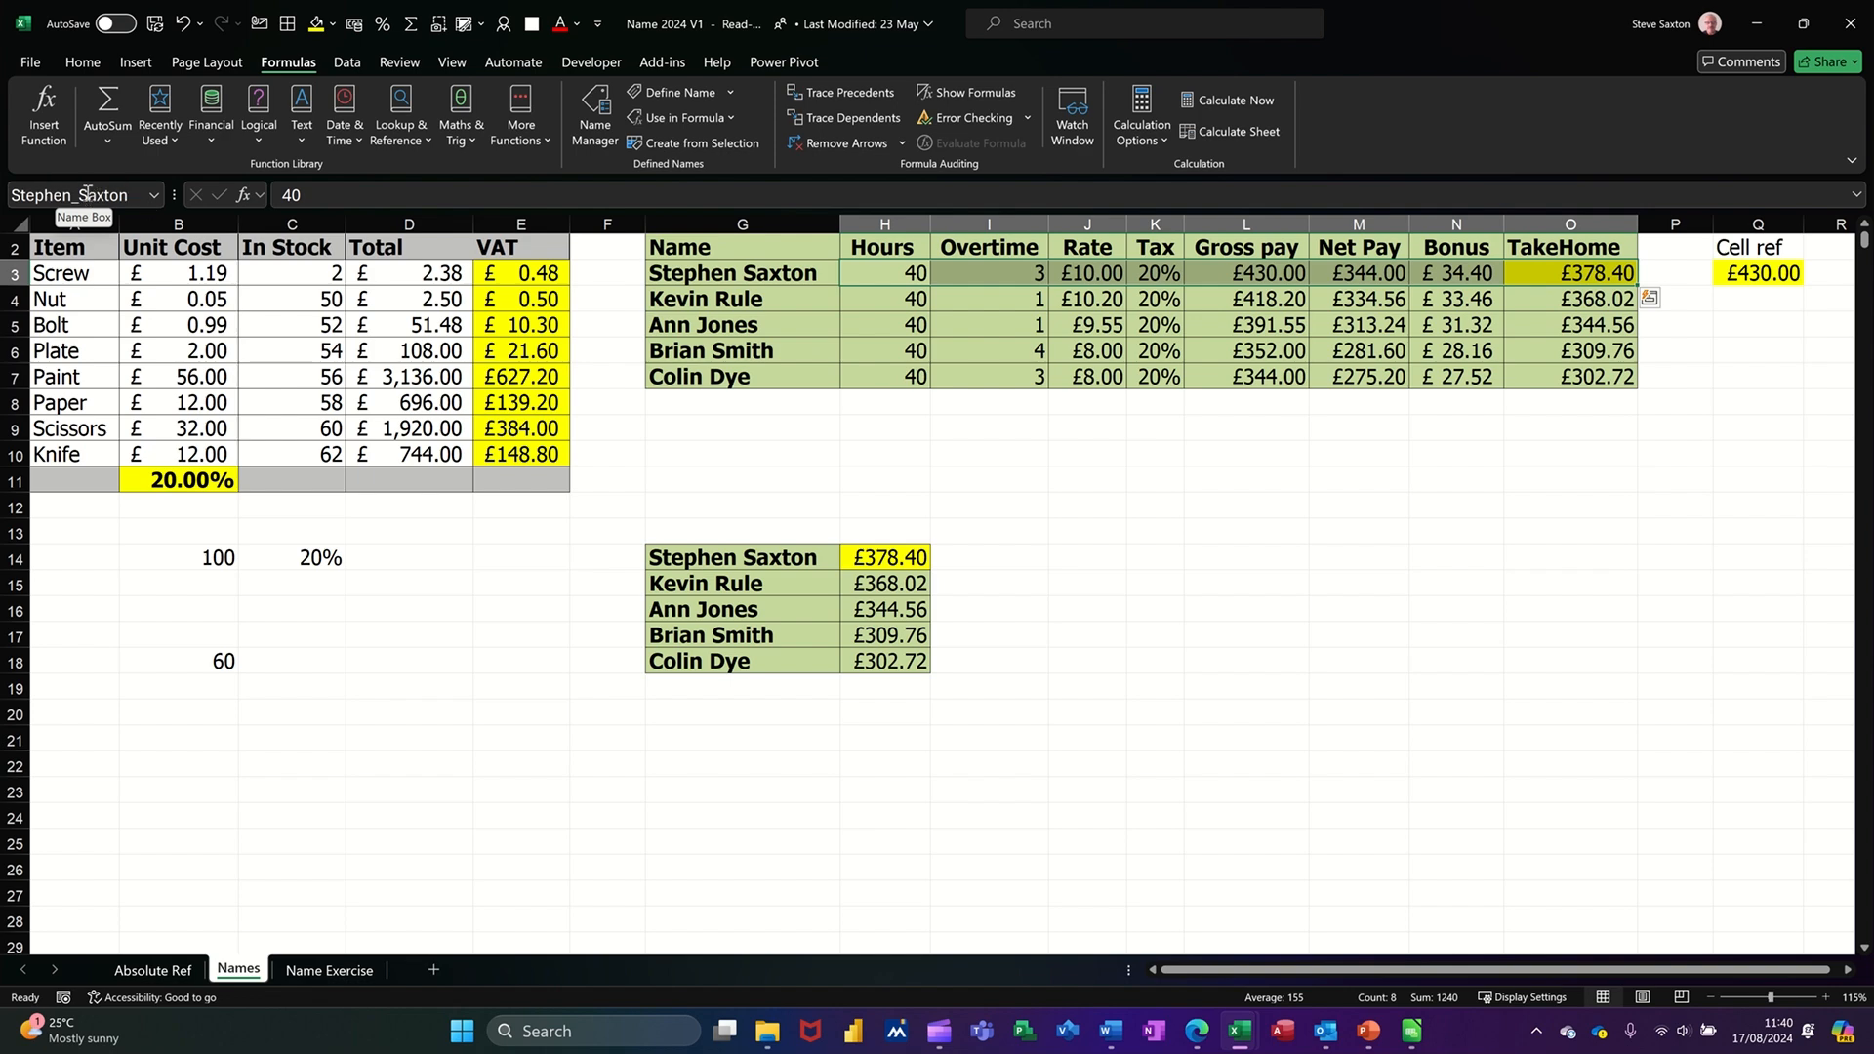
left_click(1026, 326)
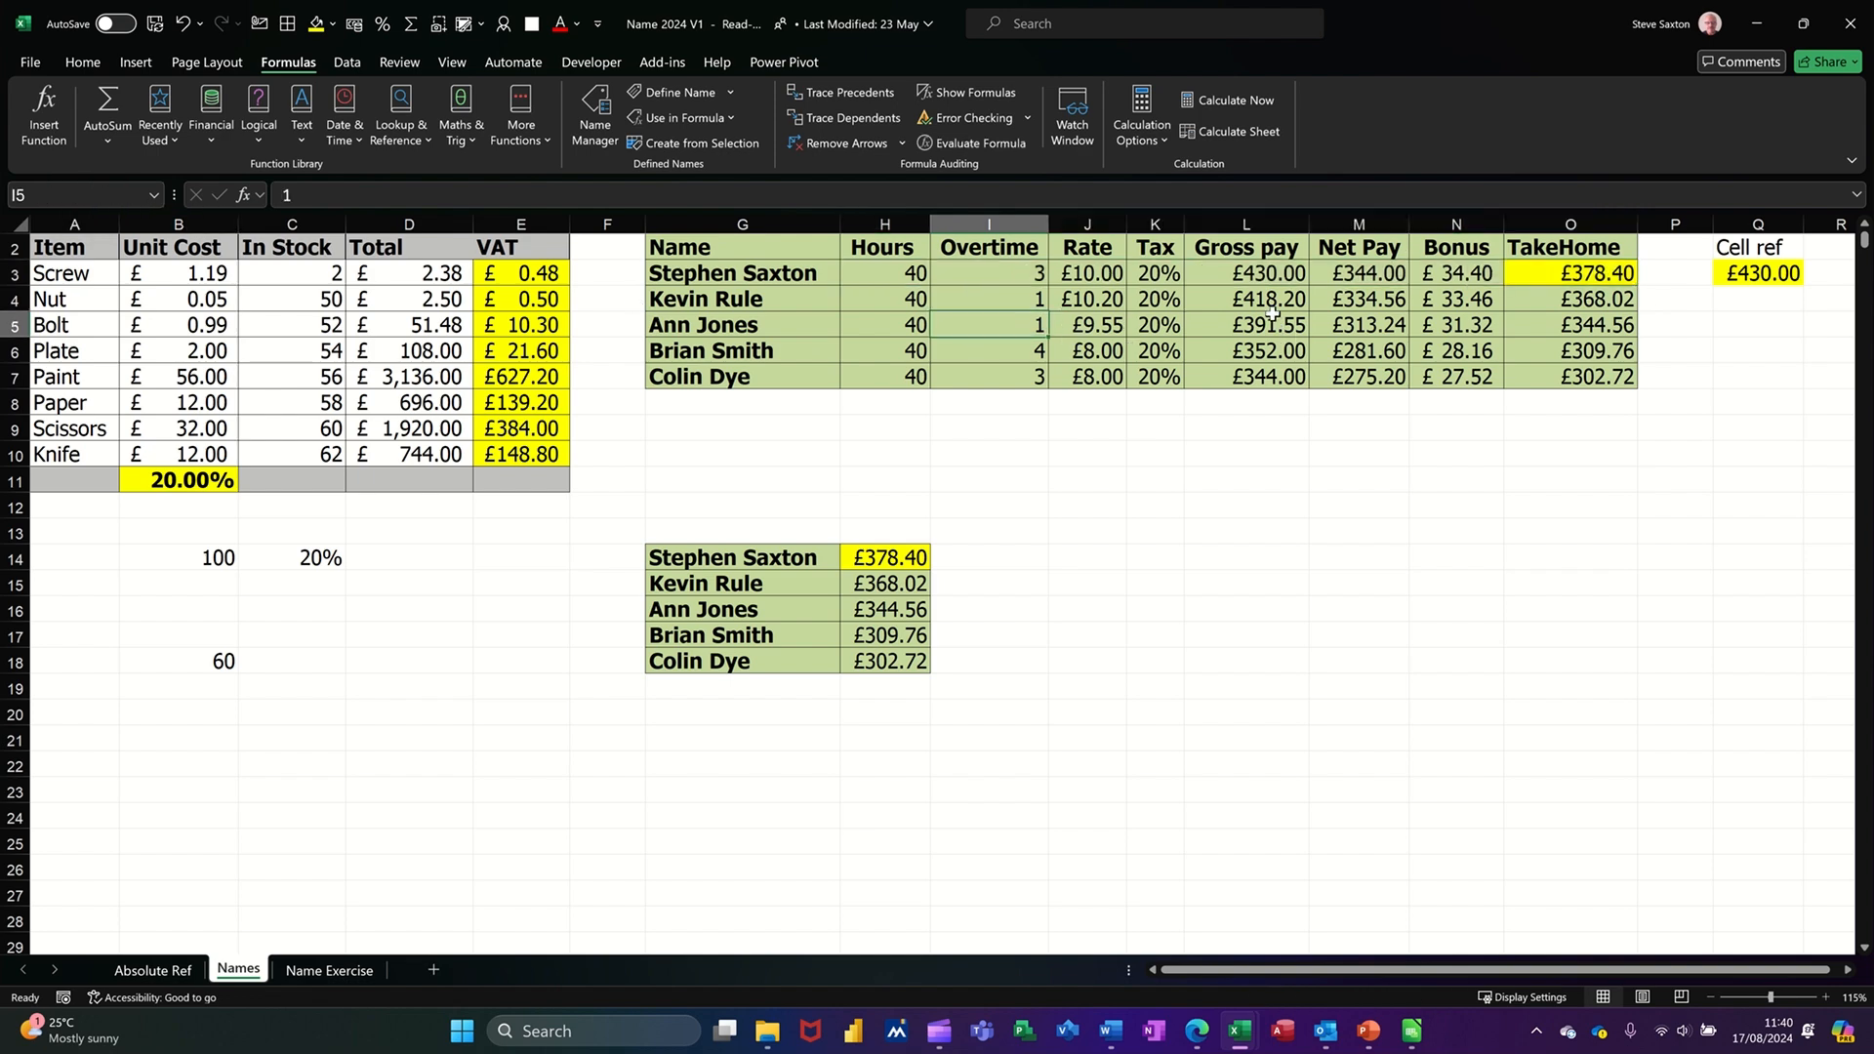
Compare the name-based gross pay formula in cell L3 with the cell-reference formula in Q3
left_click(1251, 278)
scroll(1248, 303, "up", 1)
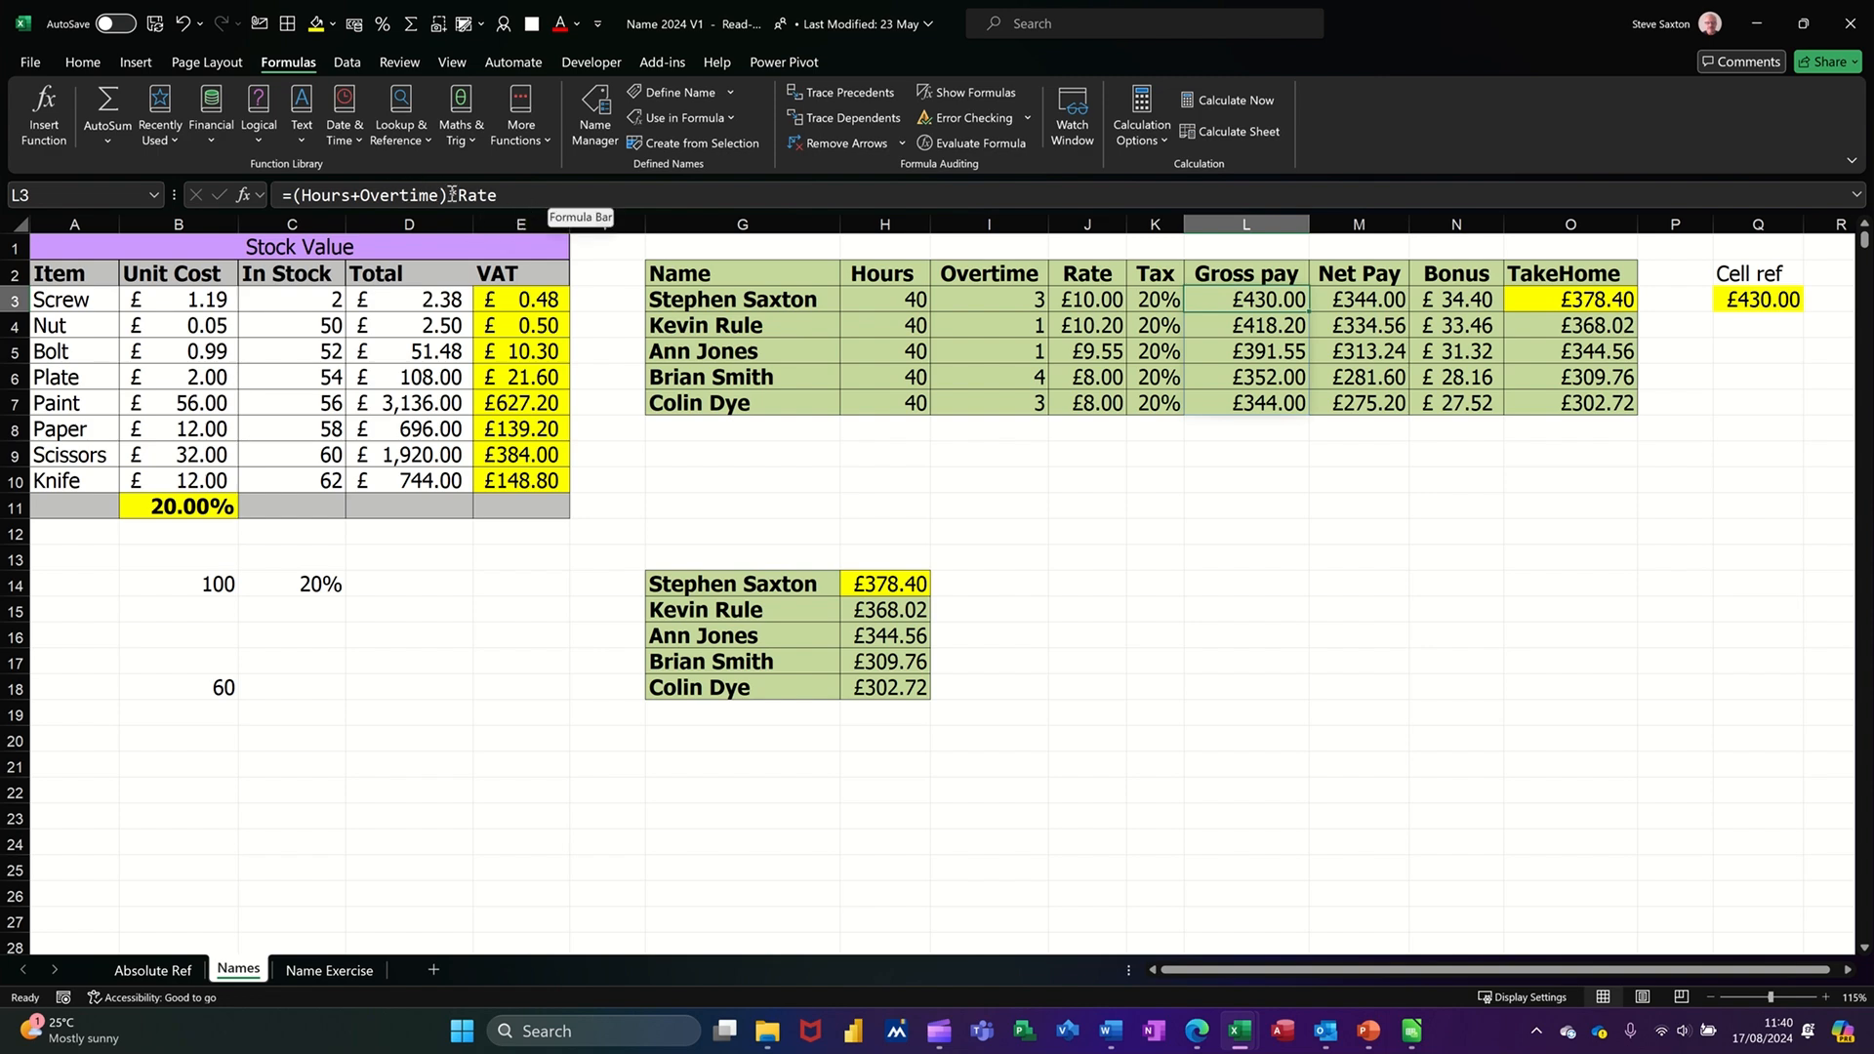
left_click(1755, 298)
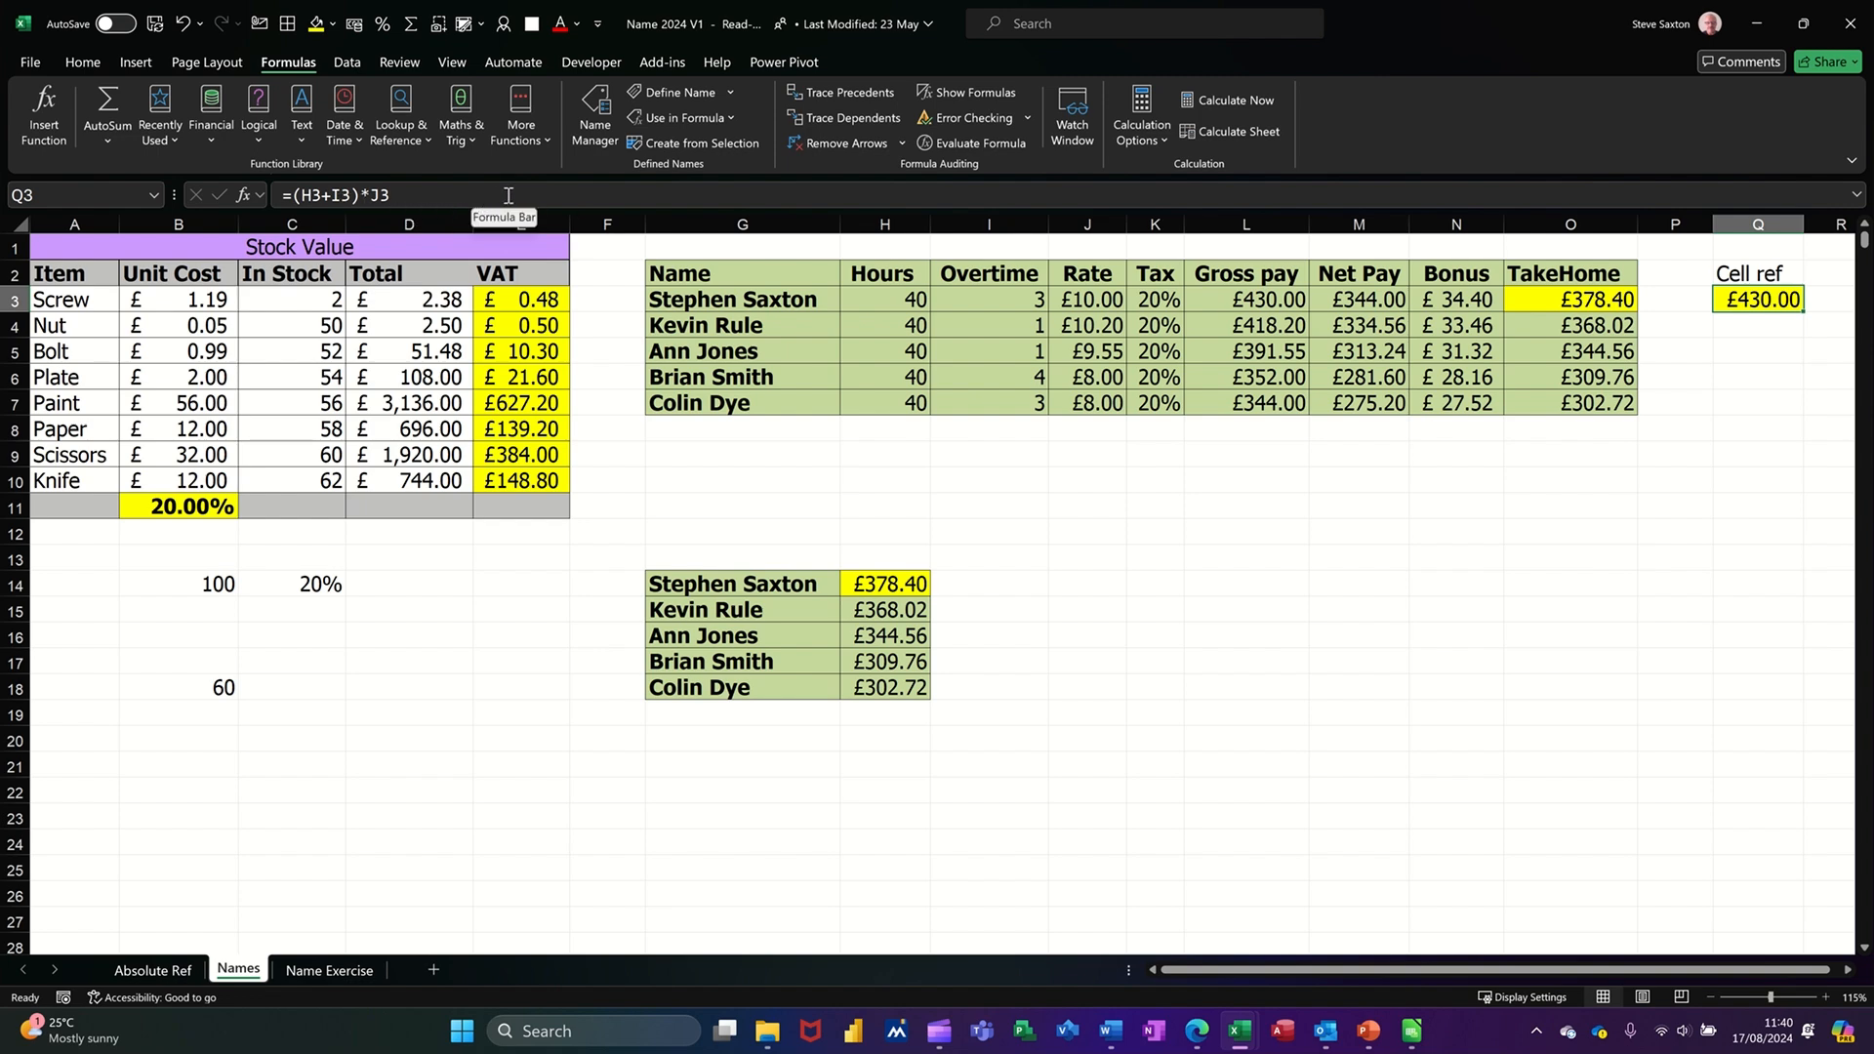
left_click(1253, 306)
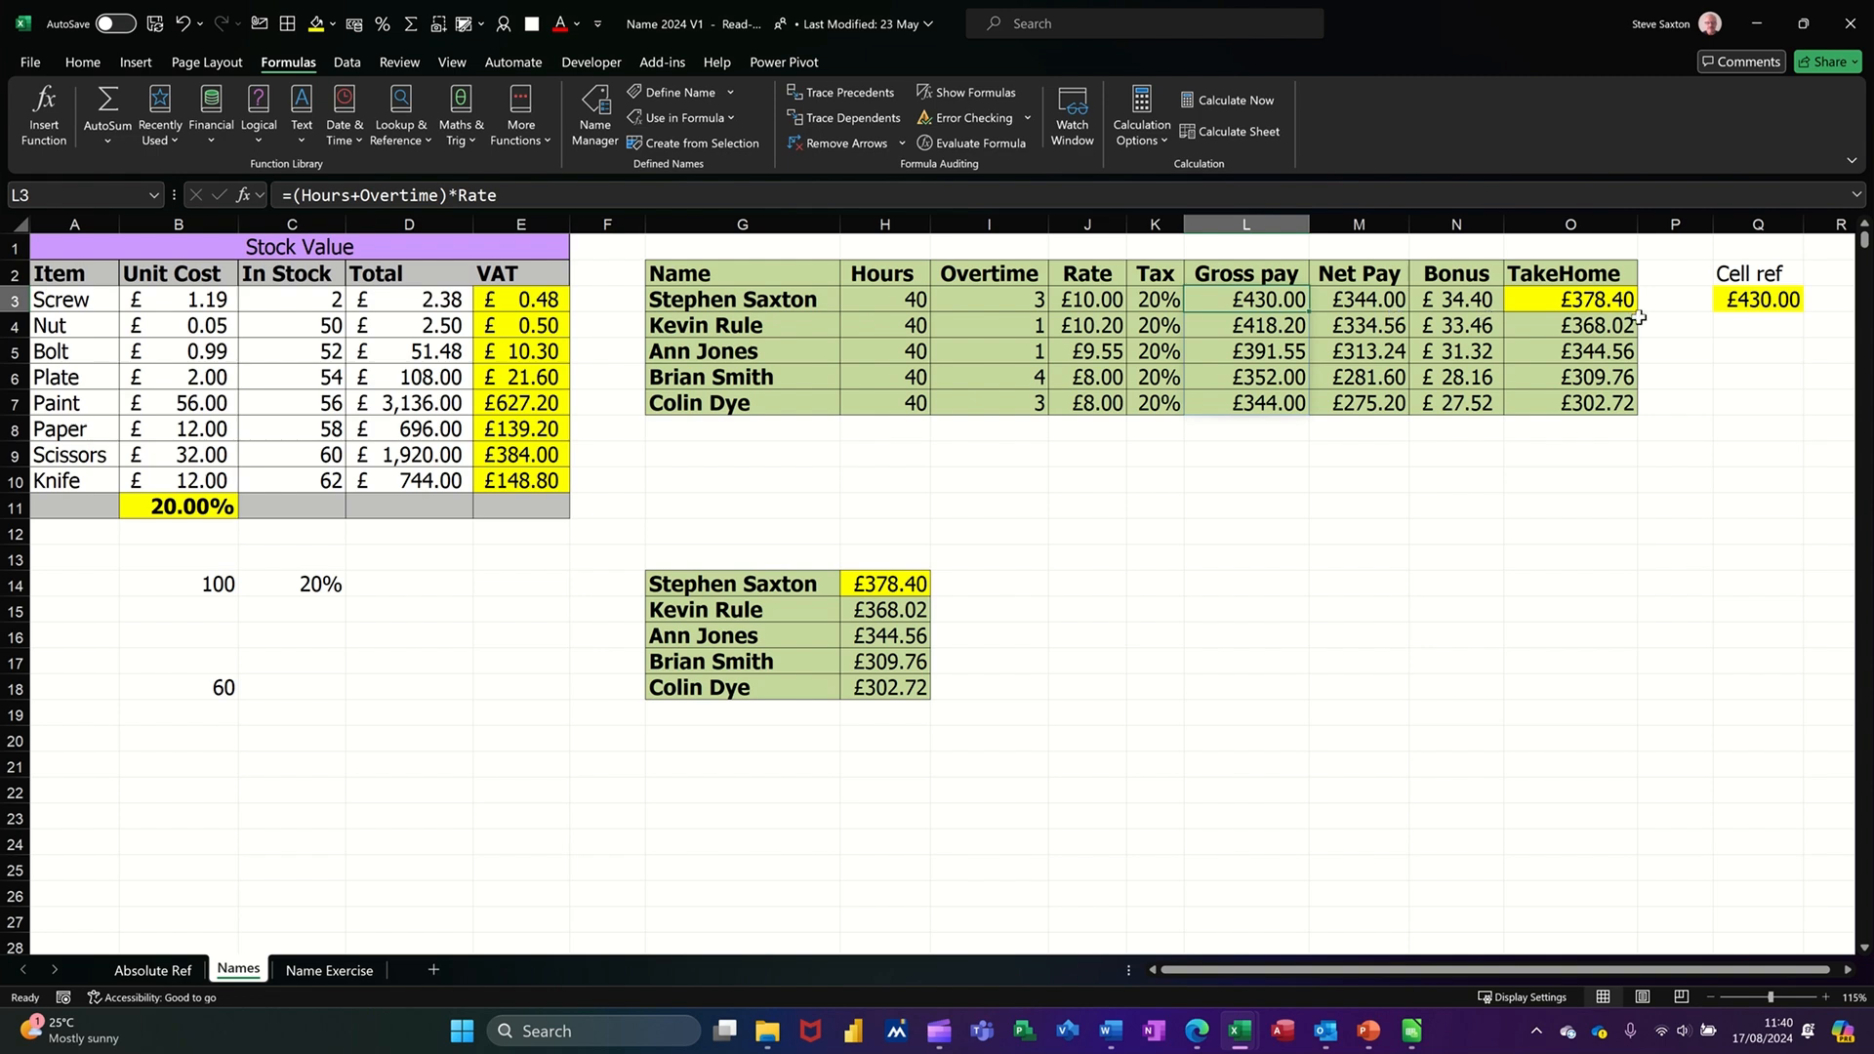
left_click(1739, 300)
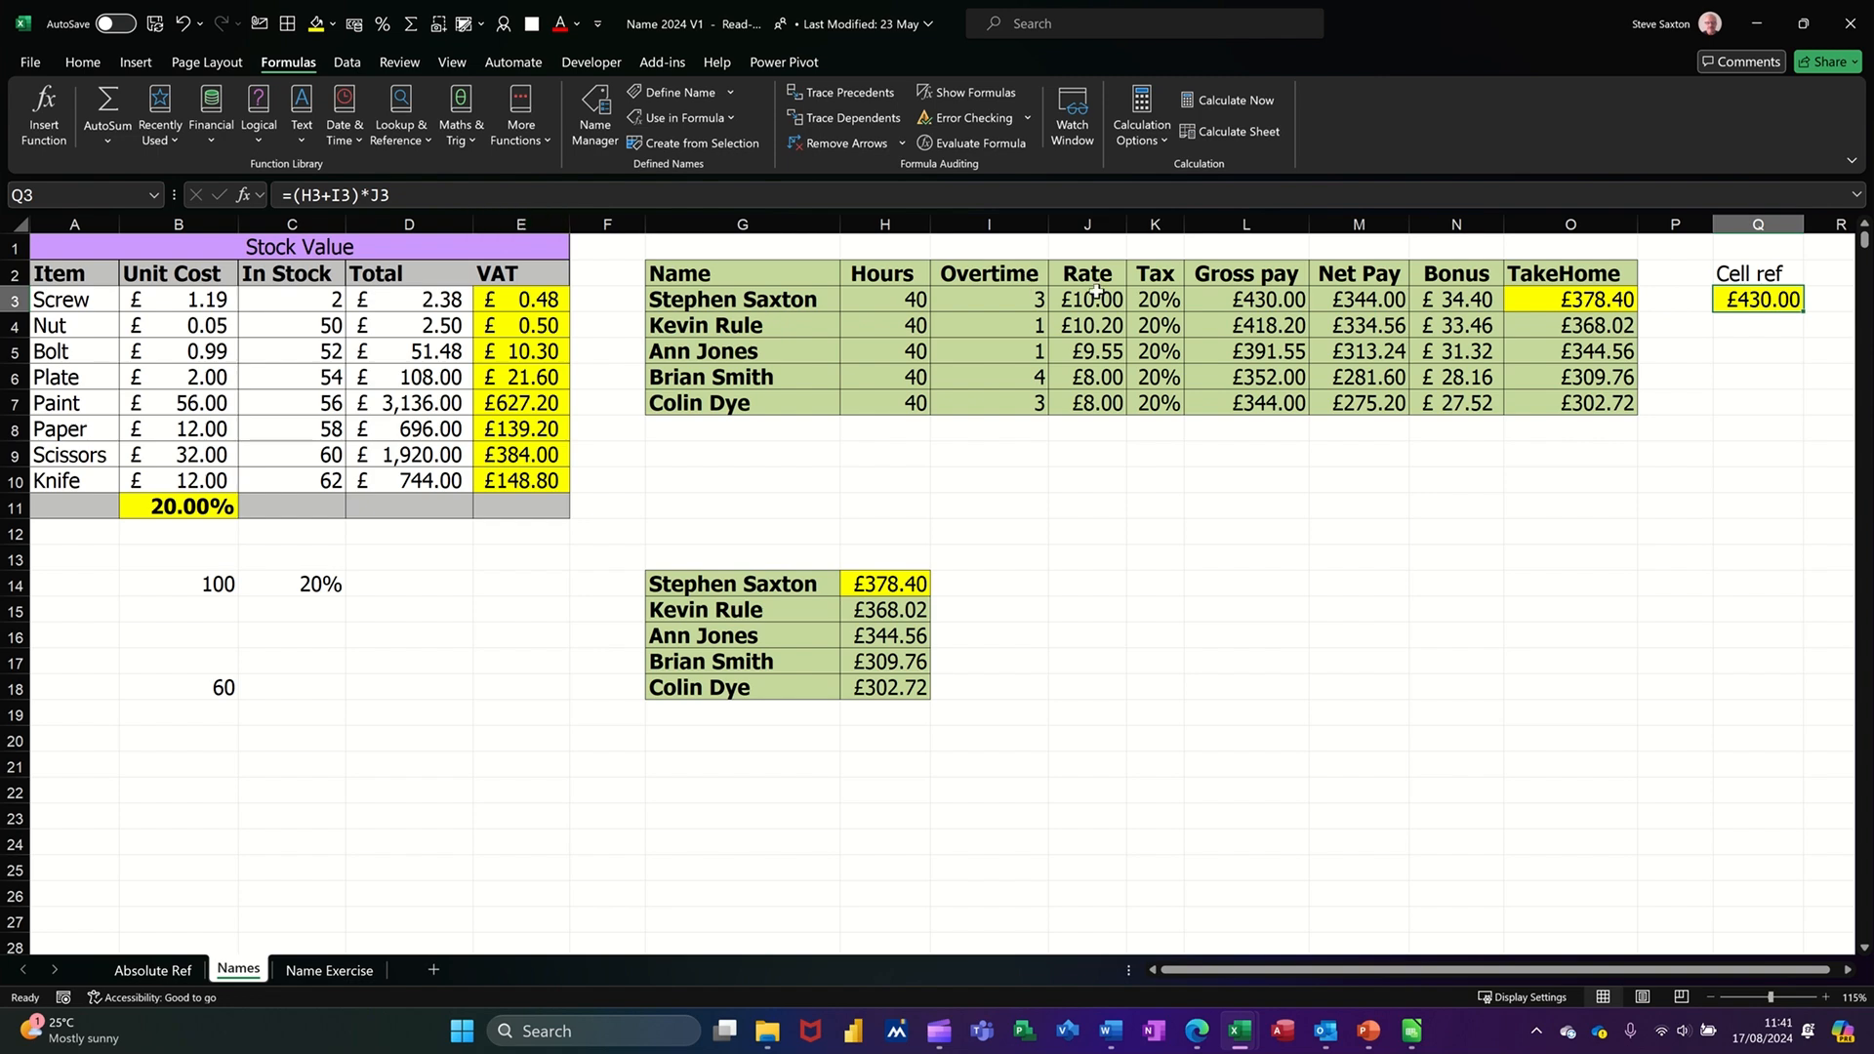
left_click(1200, 298)
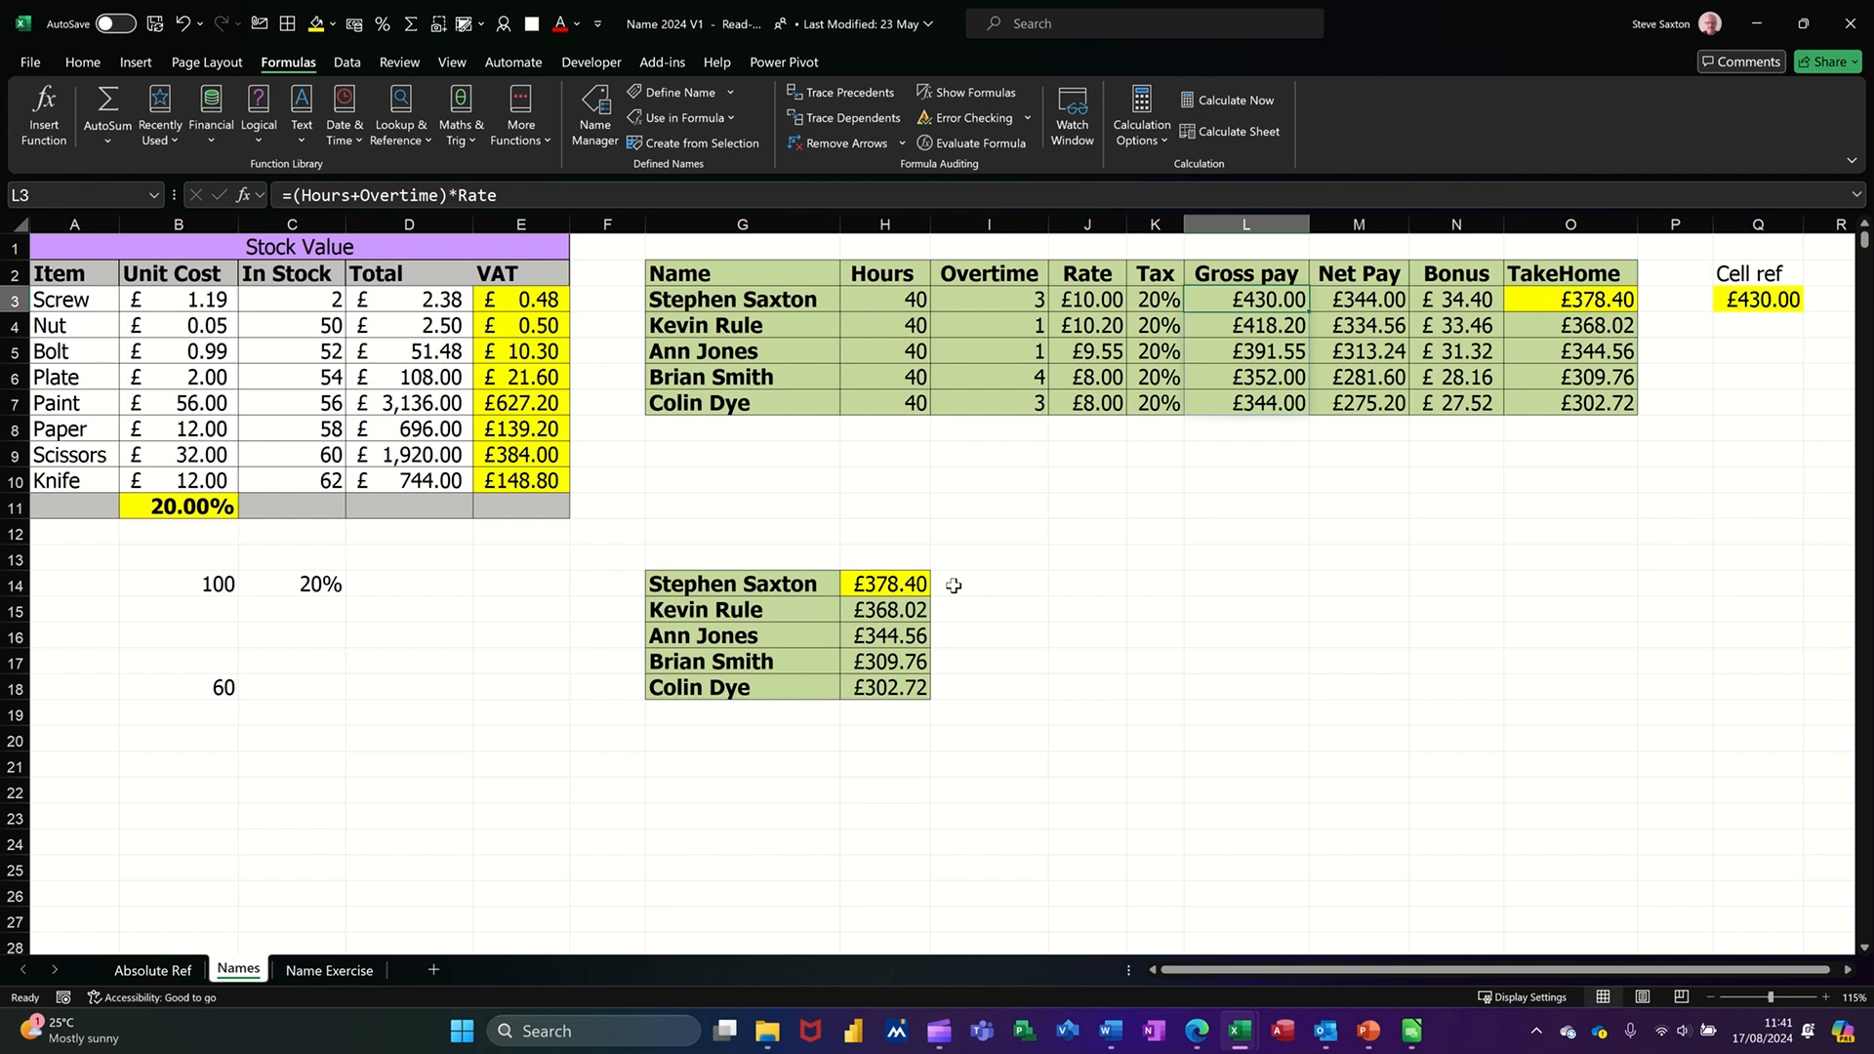
Examine the TakeHome range's name and the formulas in cells O3 and H14
left_click_drag(896, 300, 1549, 393)
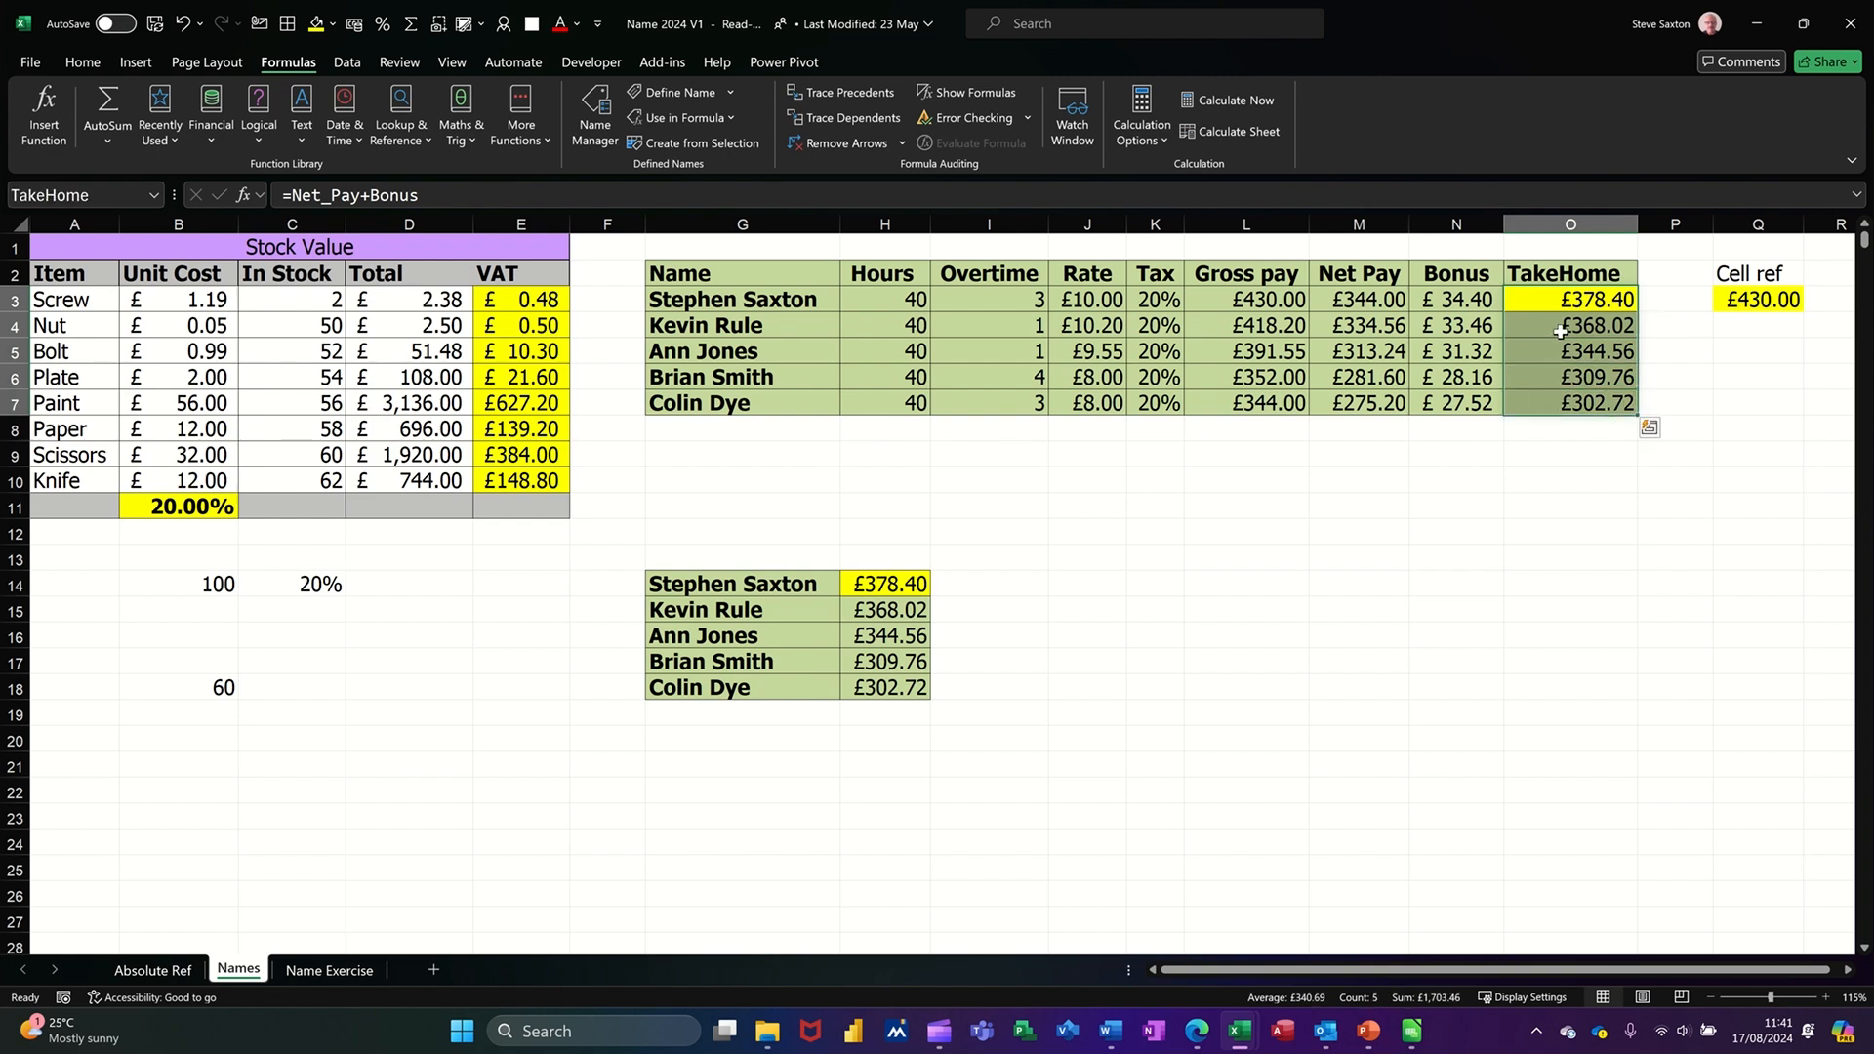
left_click(1555, 306)
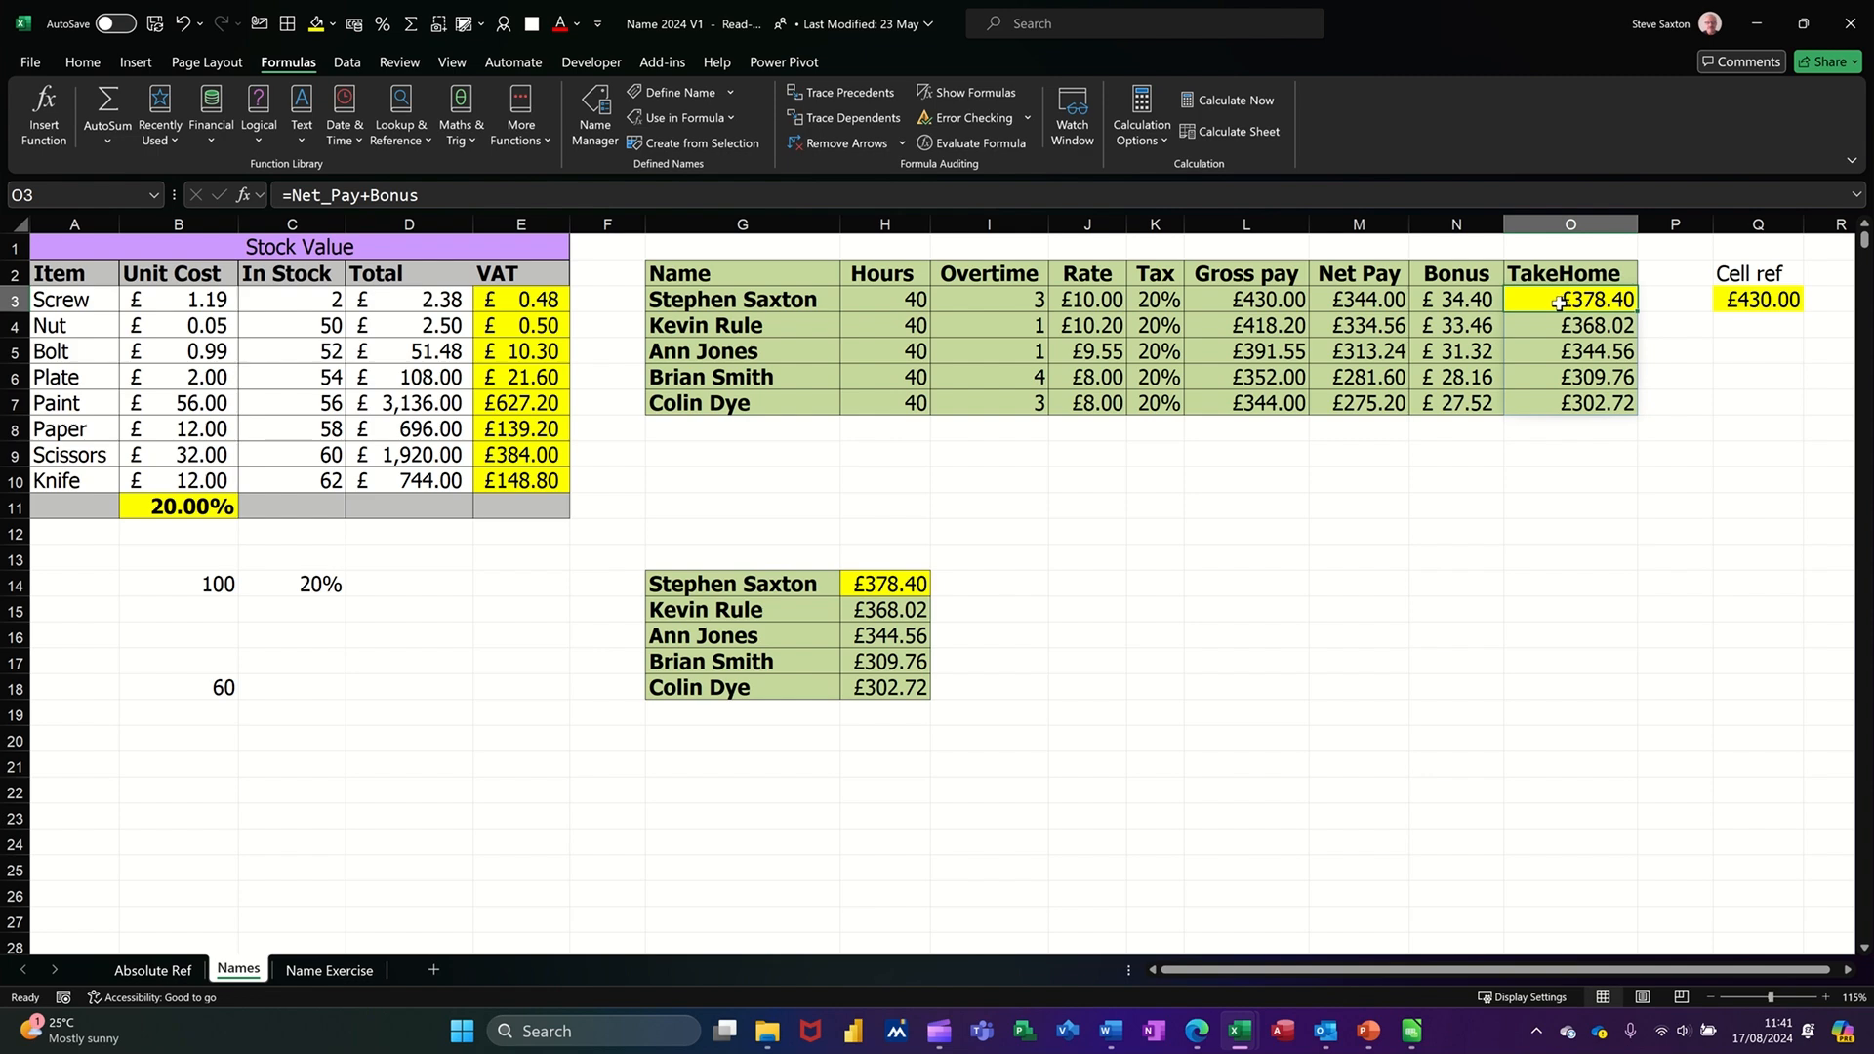
left_click(872, 586)
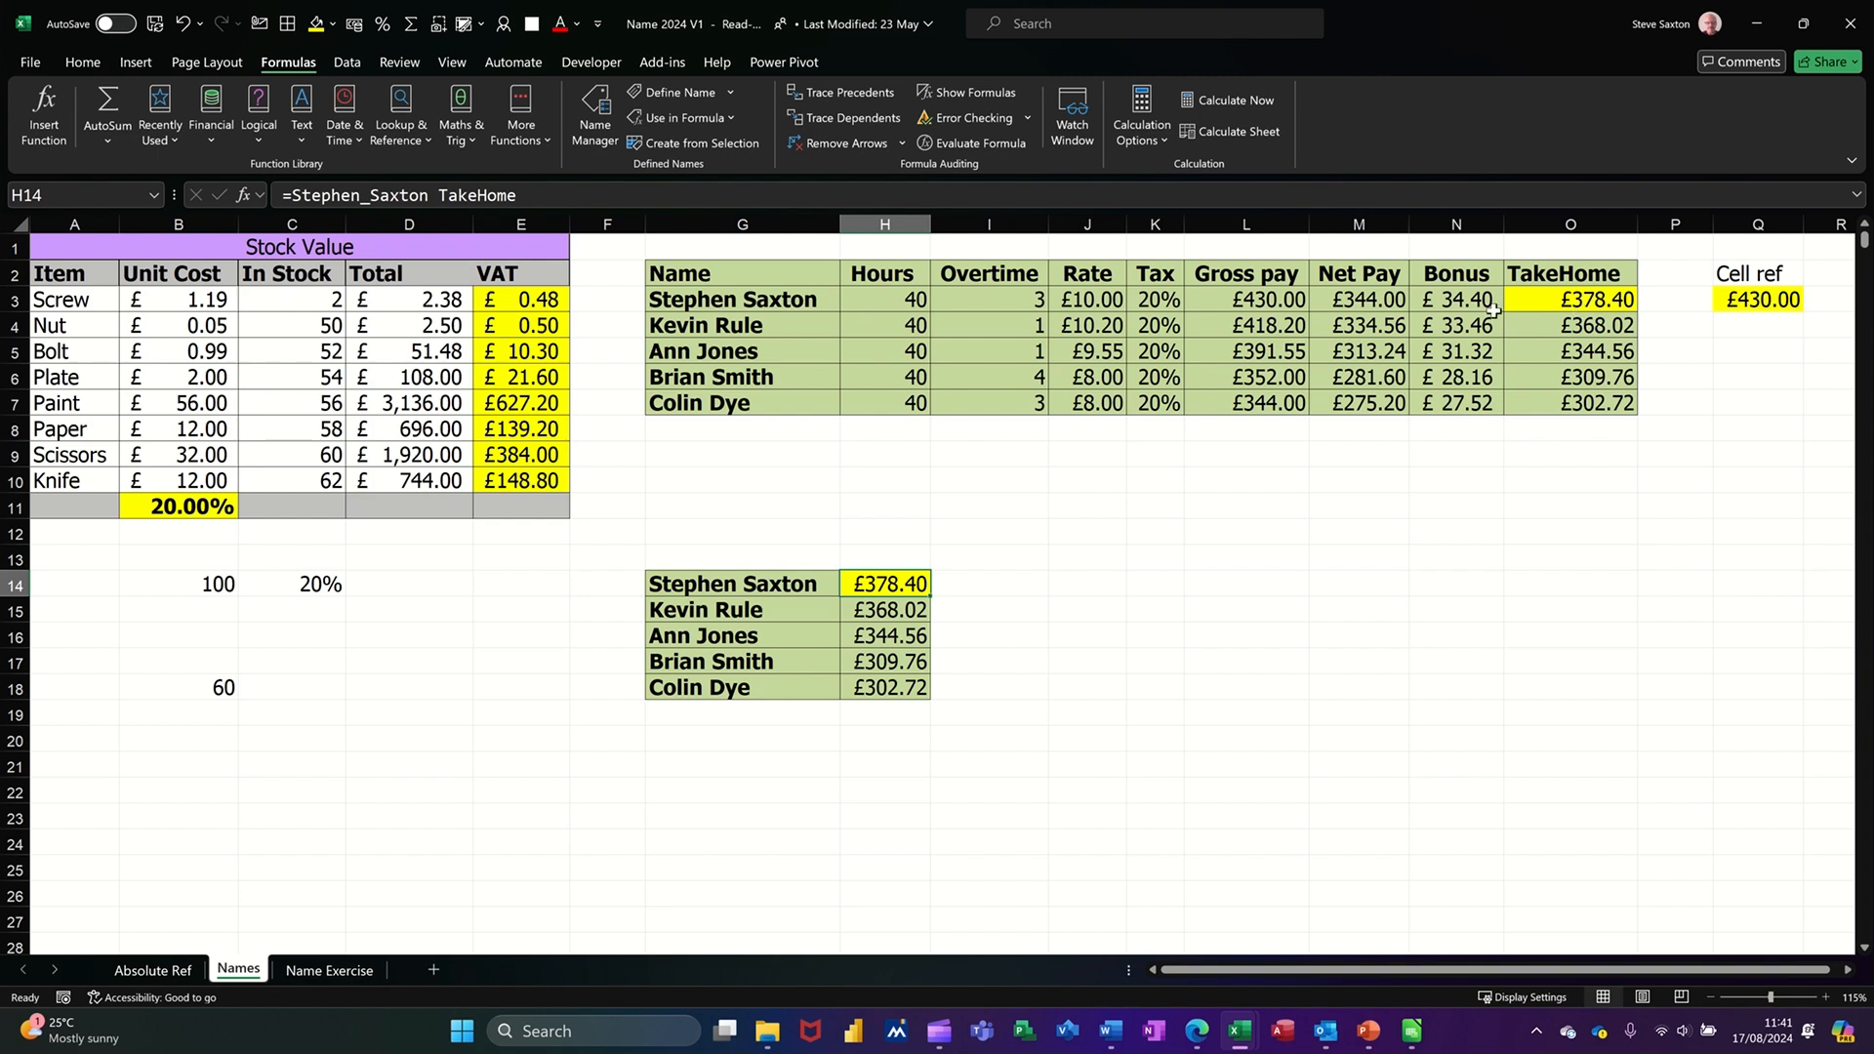
Go to cell A1 of the Name Exercise sheet and clear the amount in cell C16 below the Cost total
left_click(311, 972)
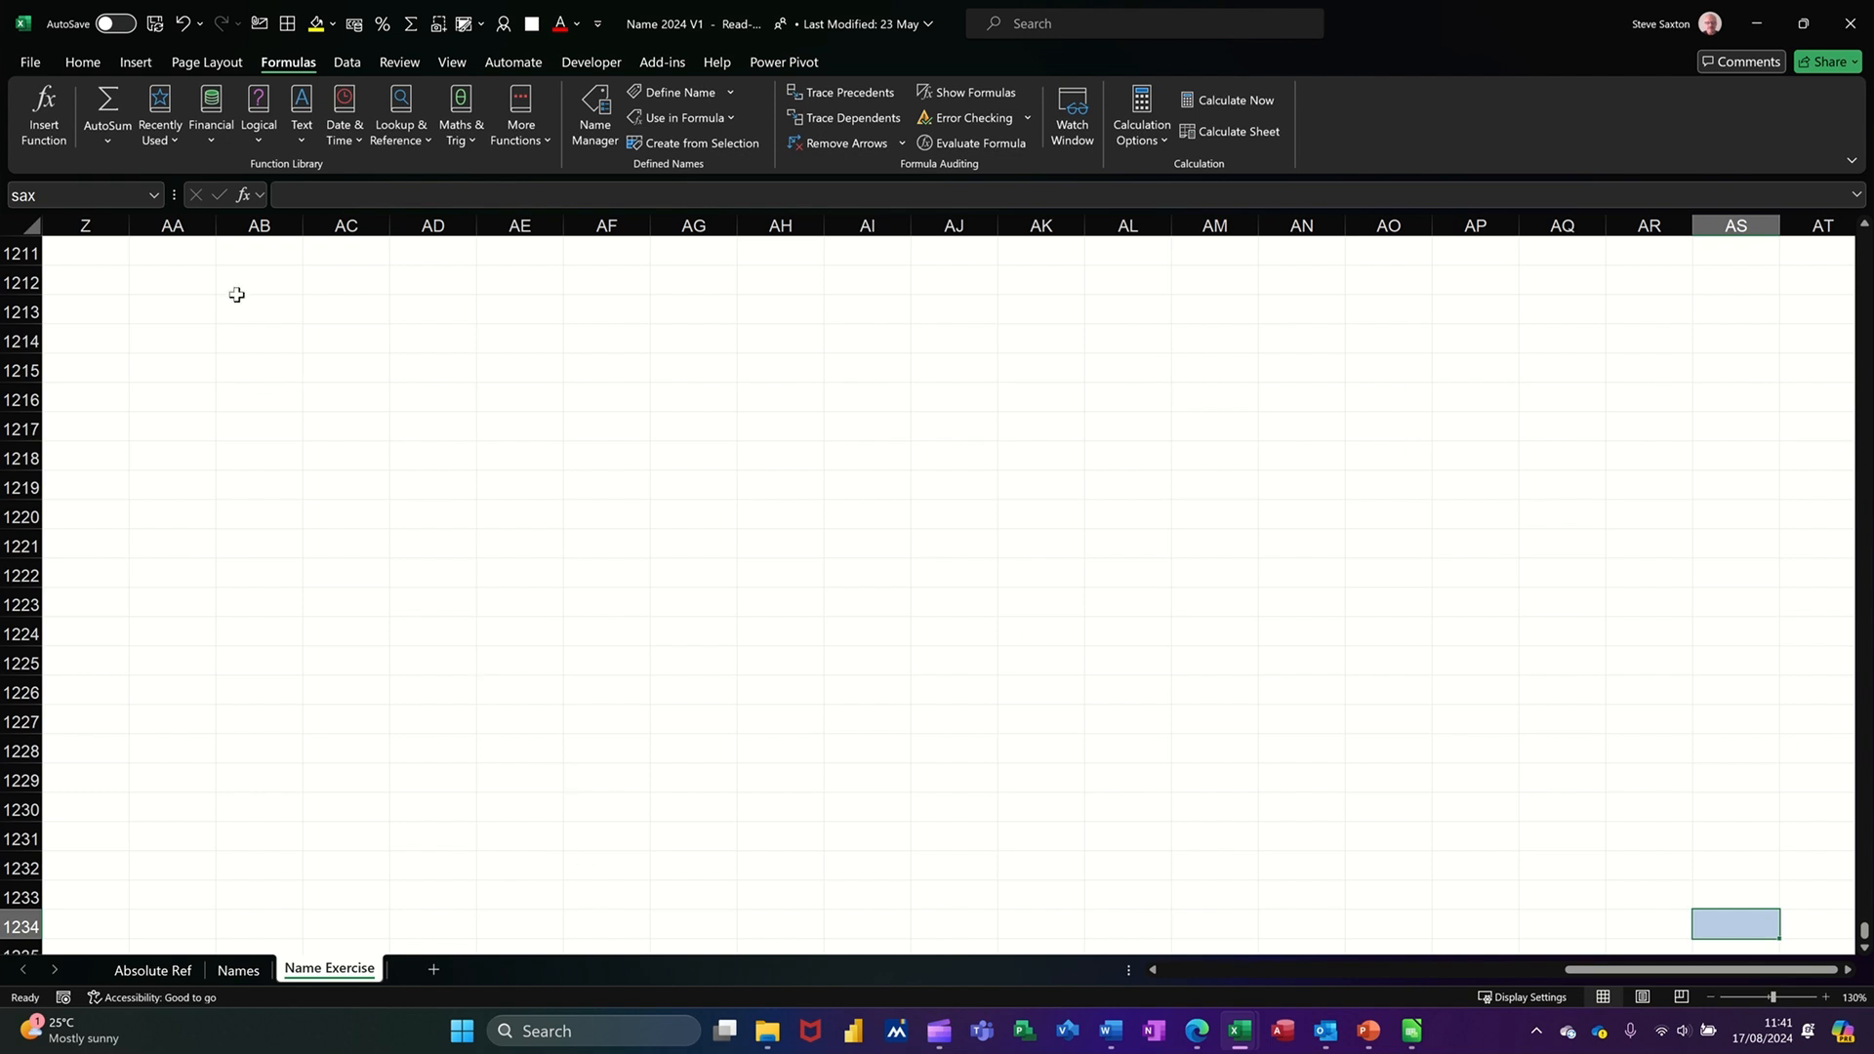
left_click(82, 196)
type("a")
key("Return")
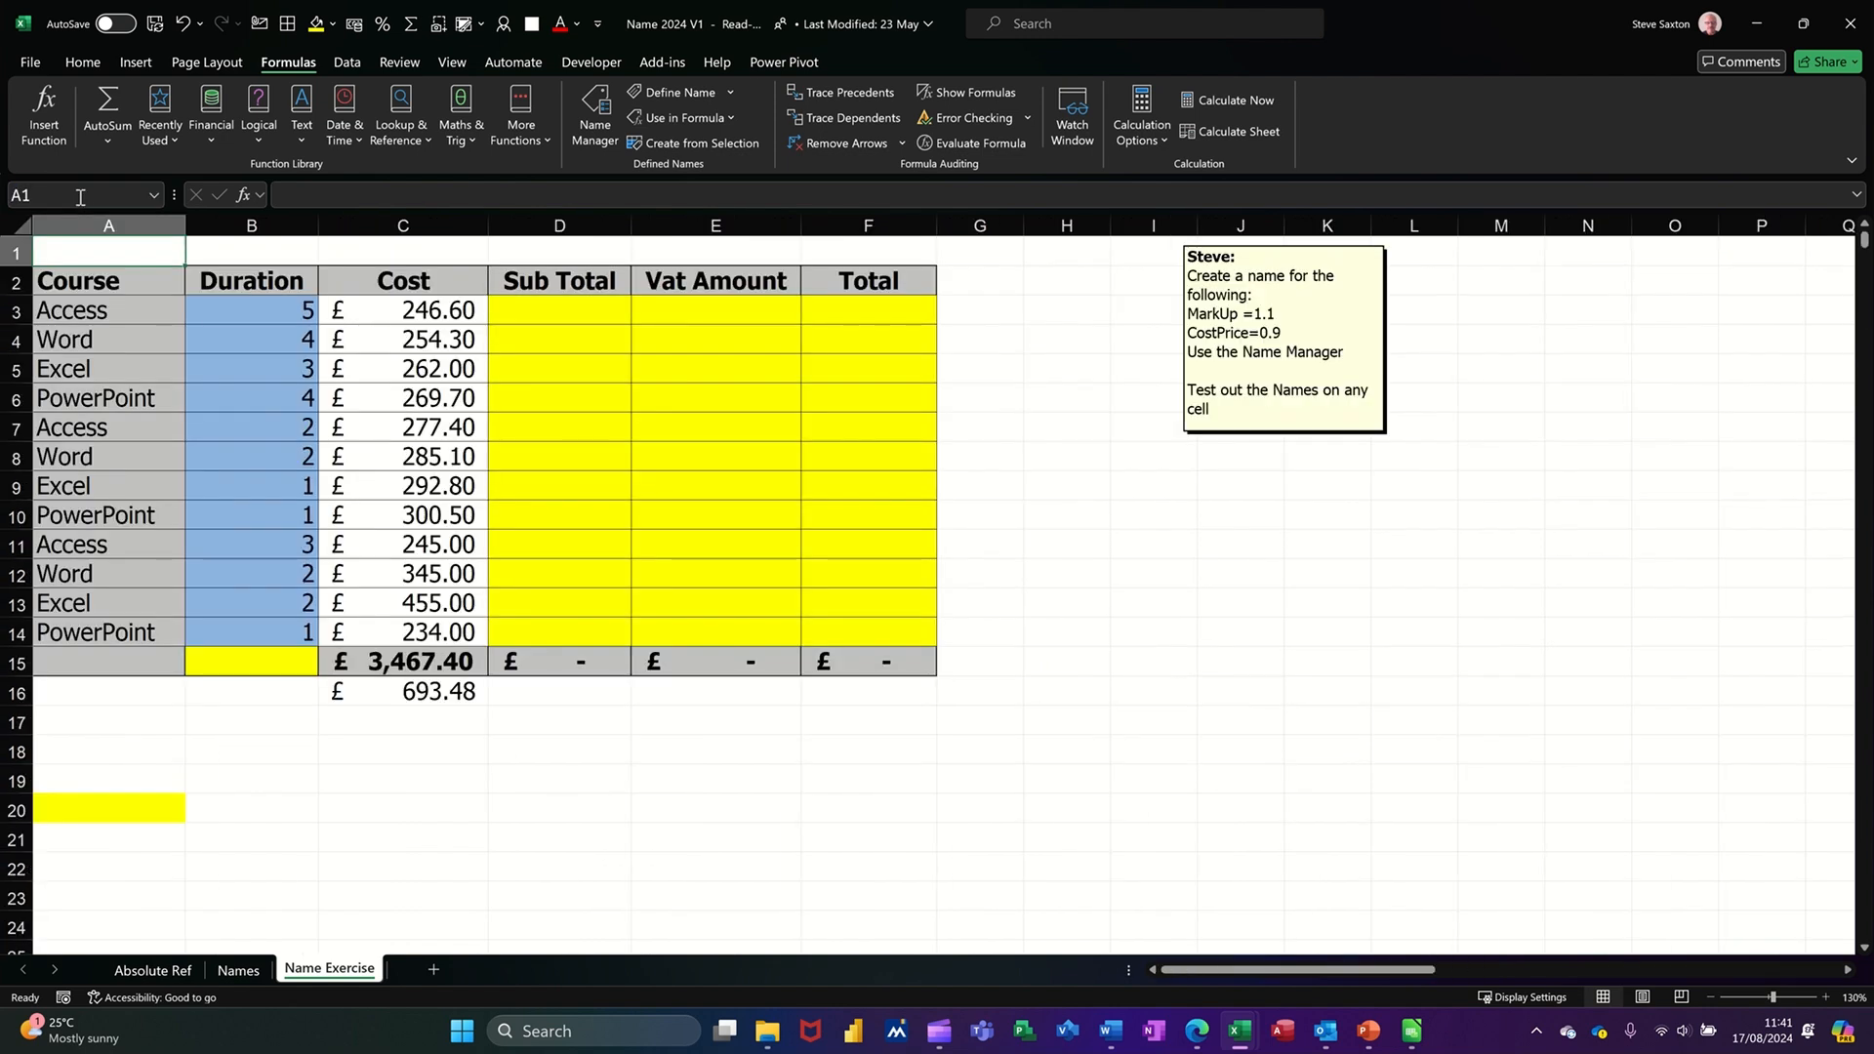
left_click(418, 696)
key("Delete")
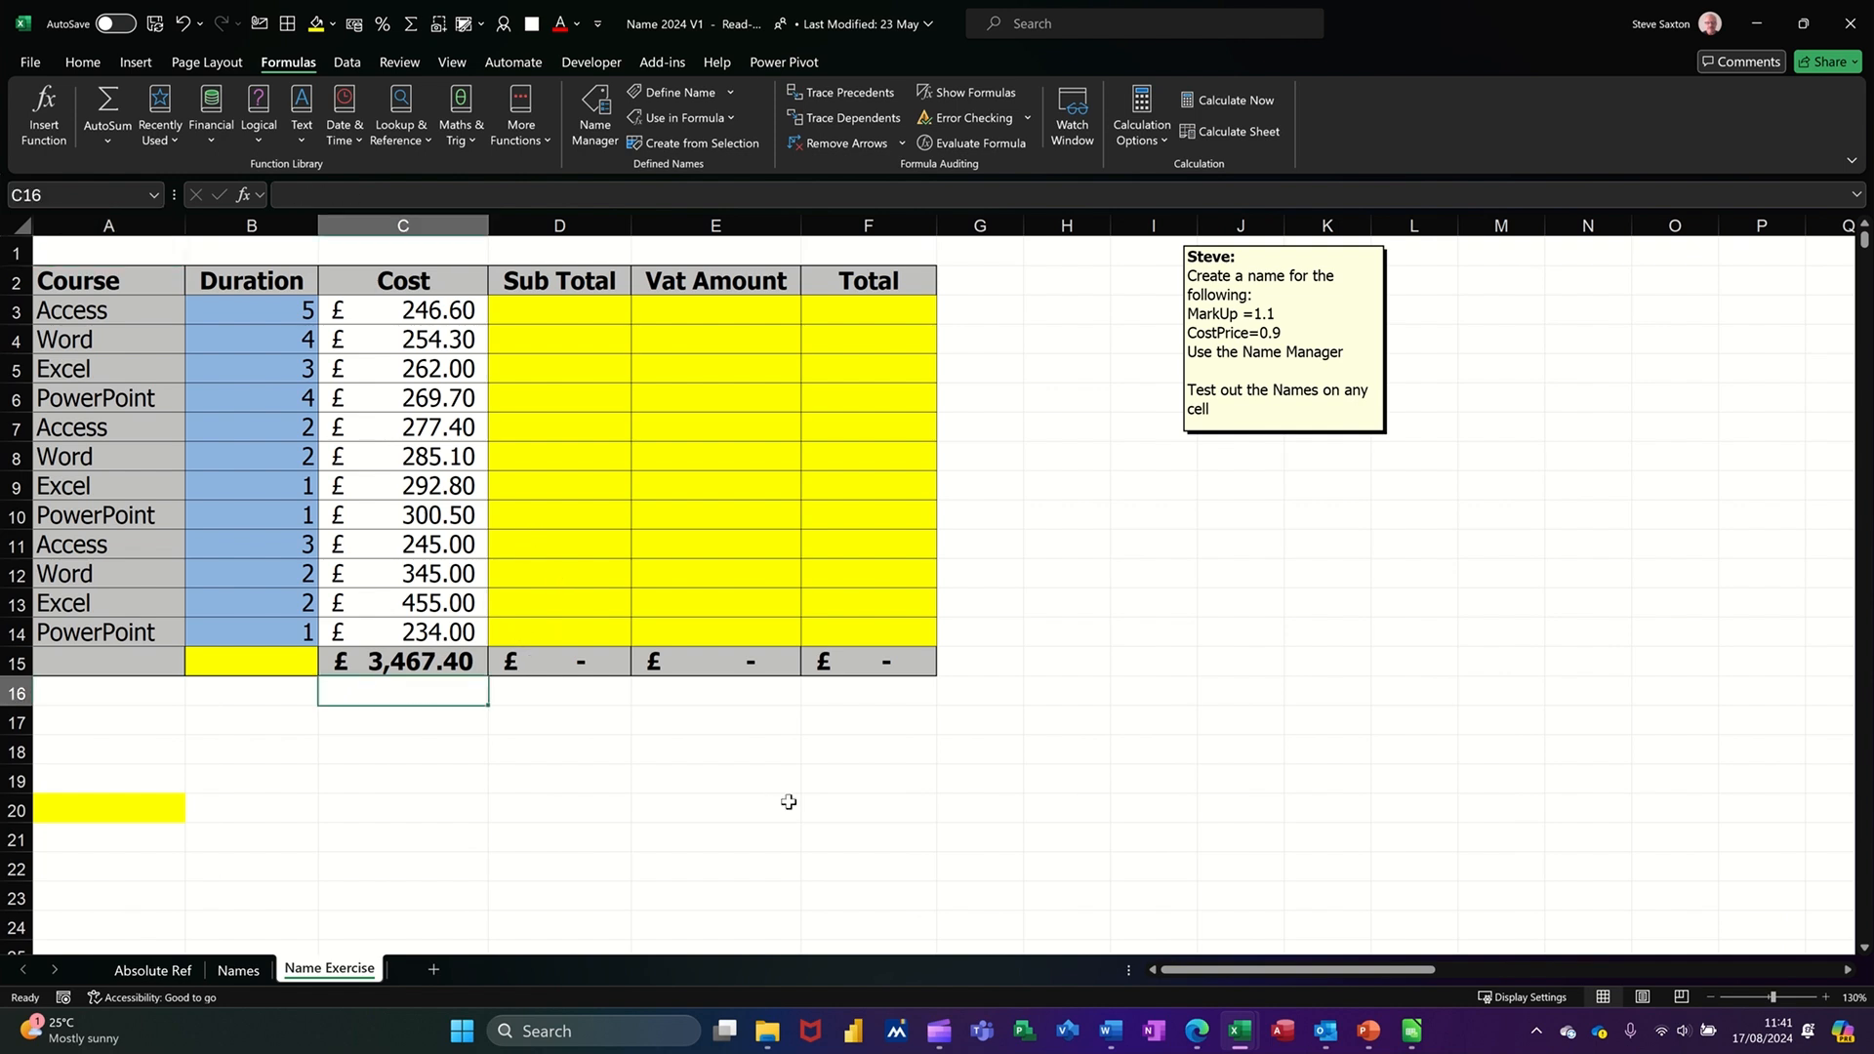
Create names for the range B2:F14 from its top row, and check the name of the Duration values
left_click_drag(240, 286, 879, 627)
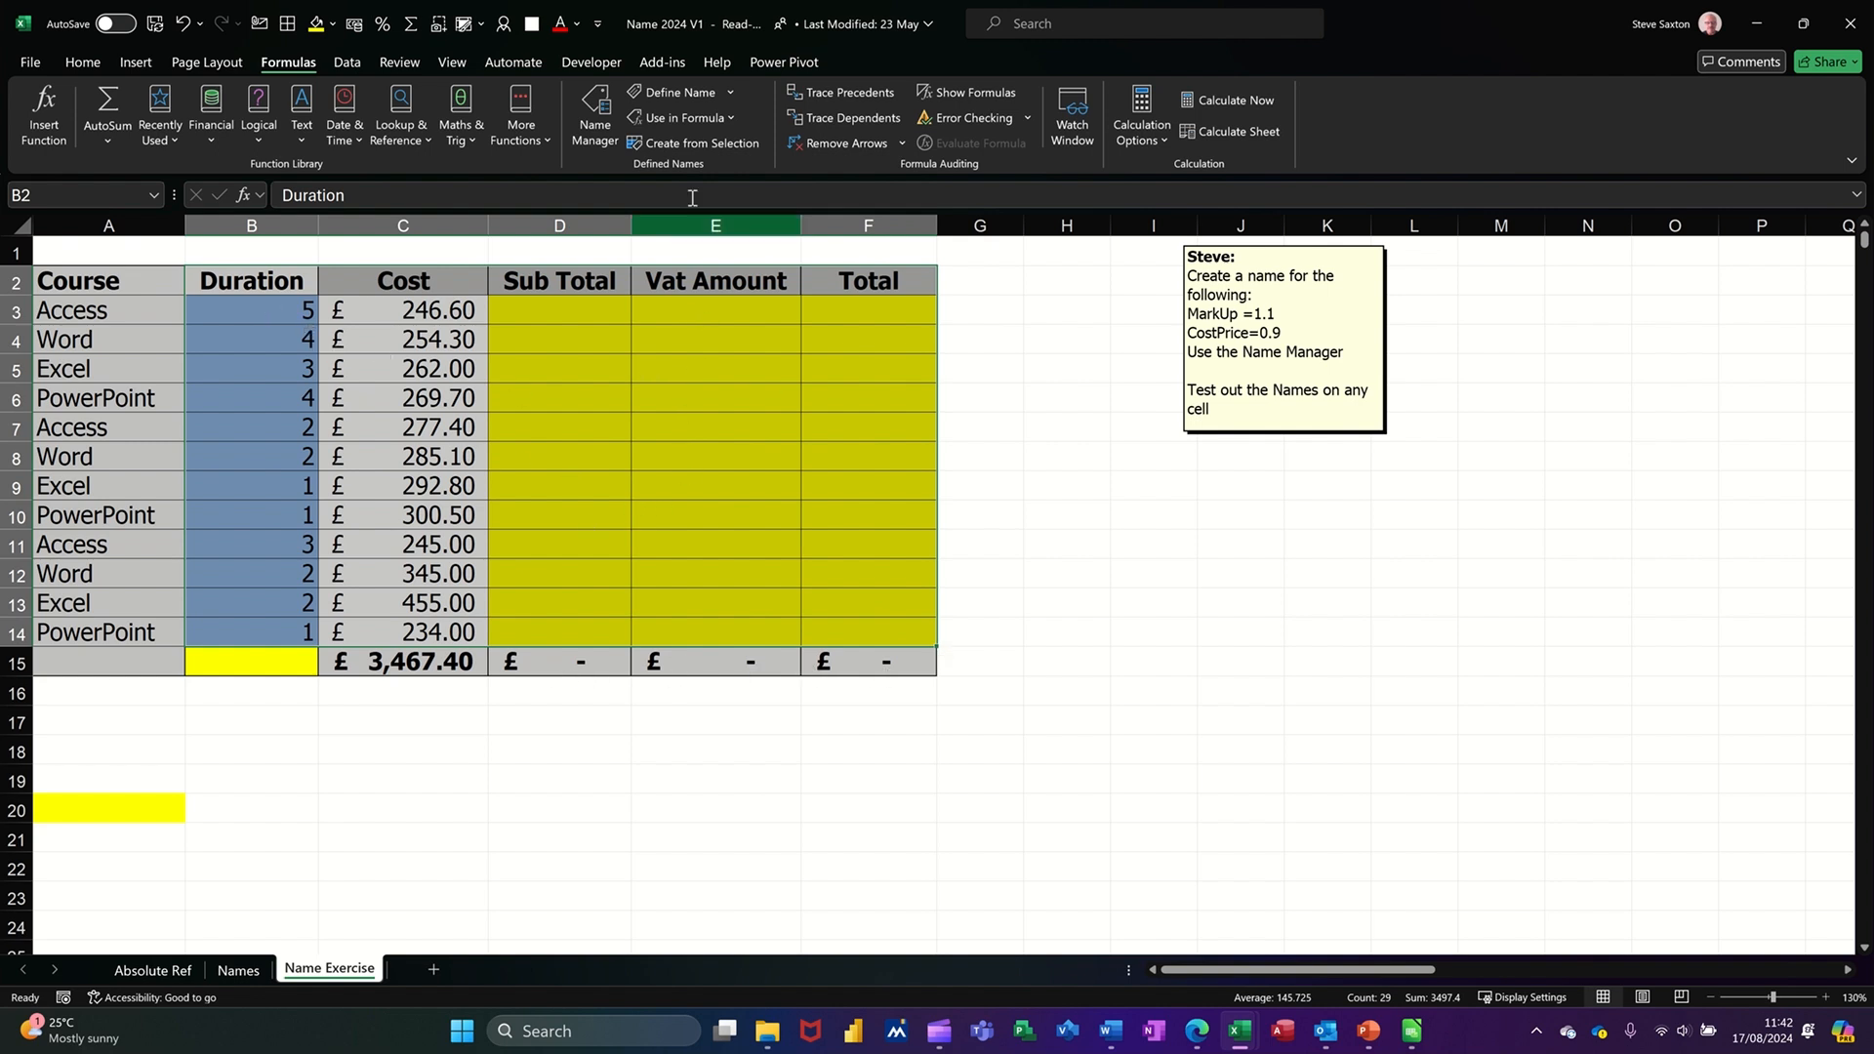
left_click(701, 144)
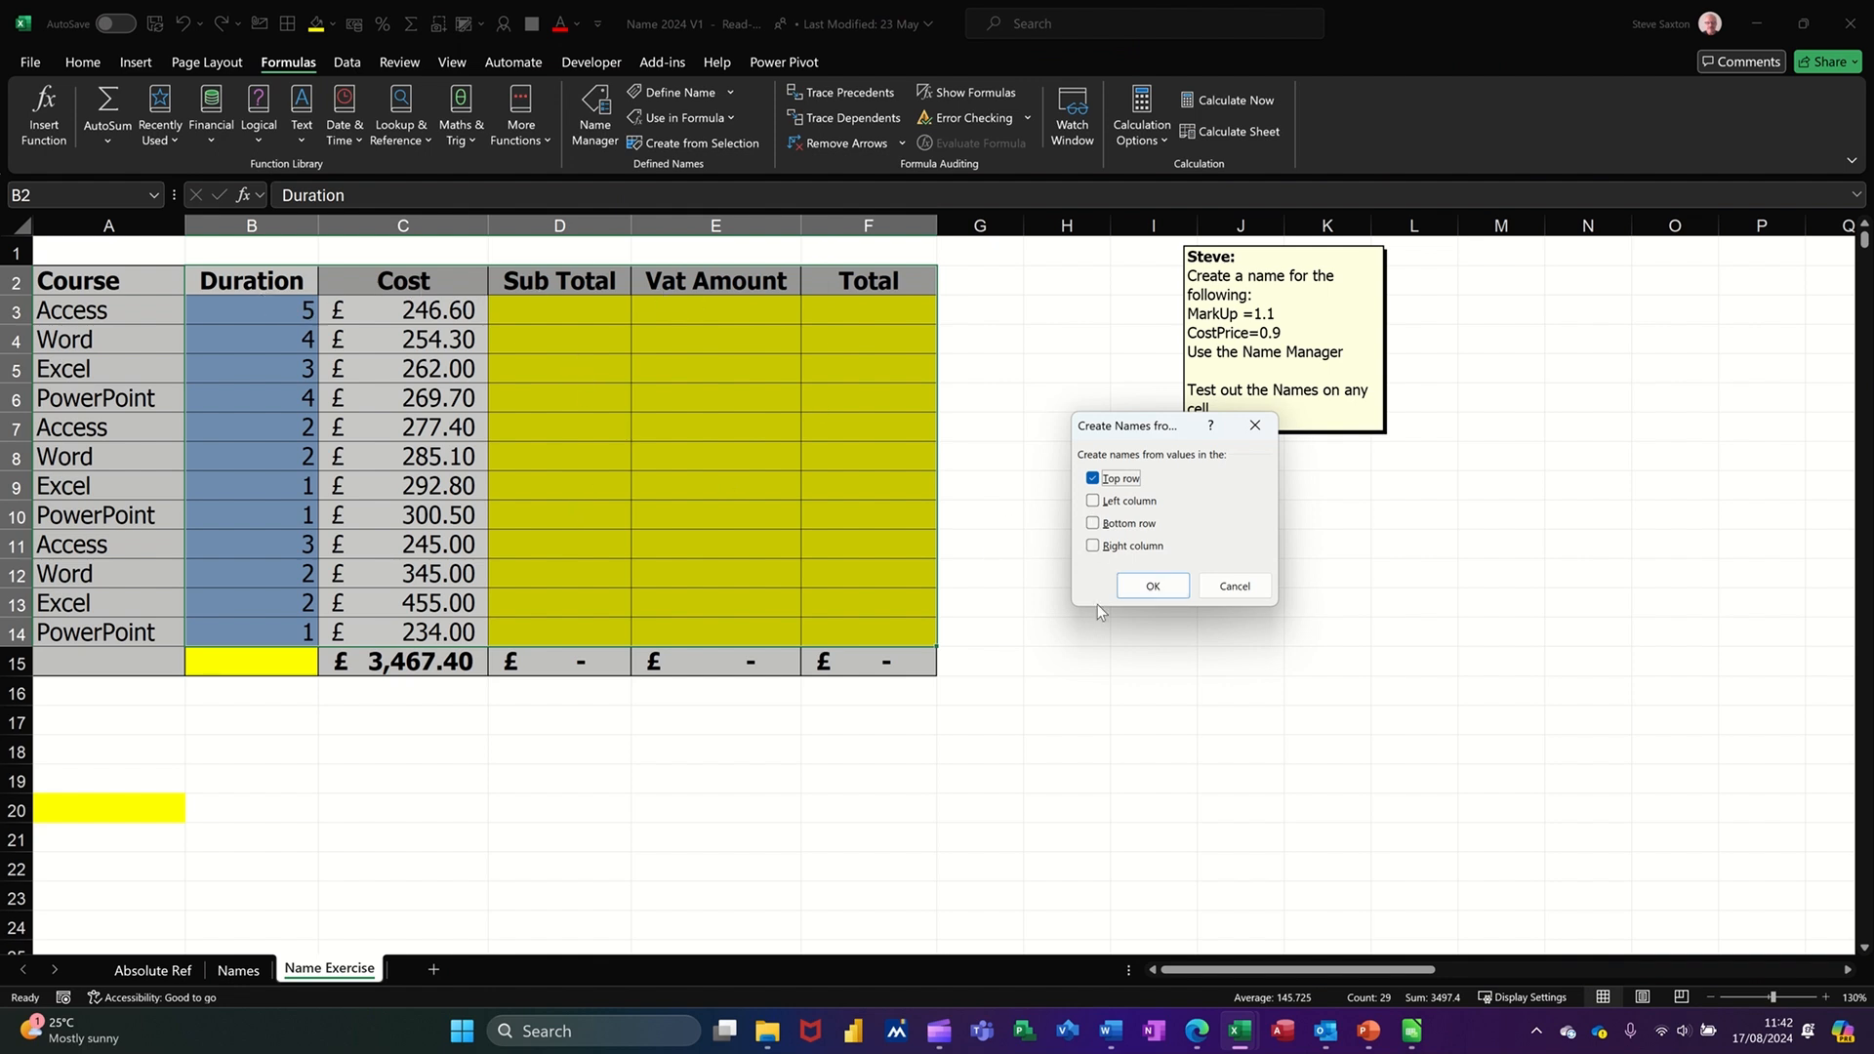
left_click(1145, 589)
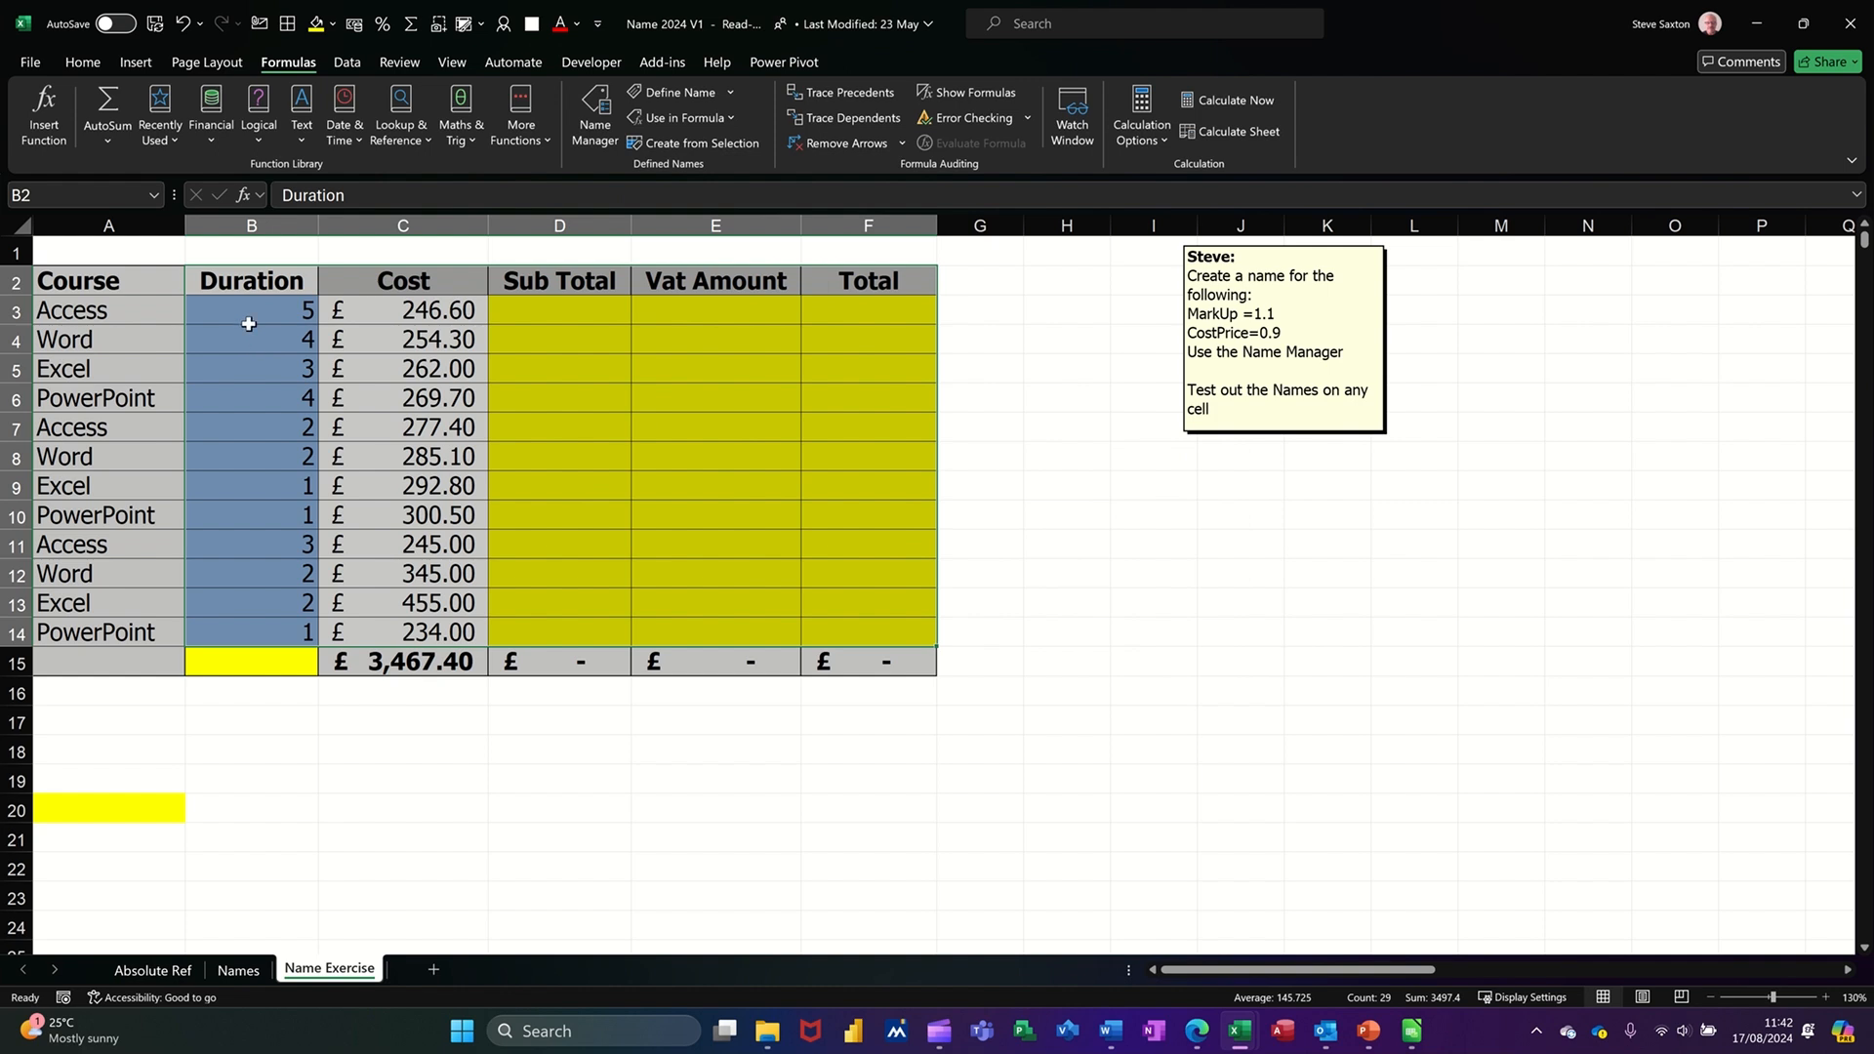
left_click_drag(249, 312, 251, 626)
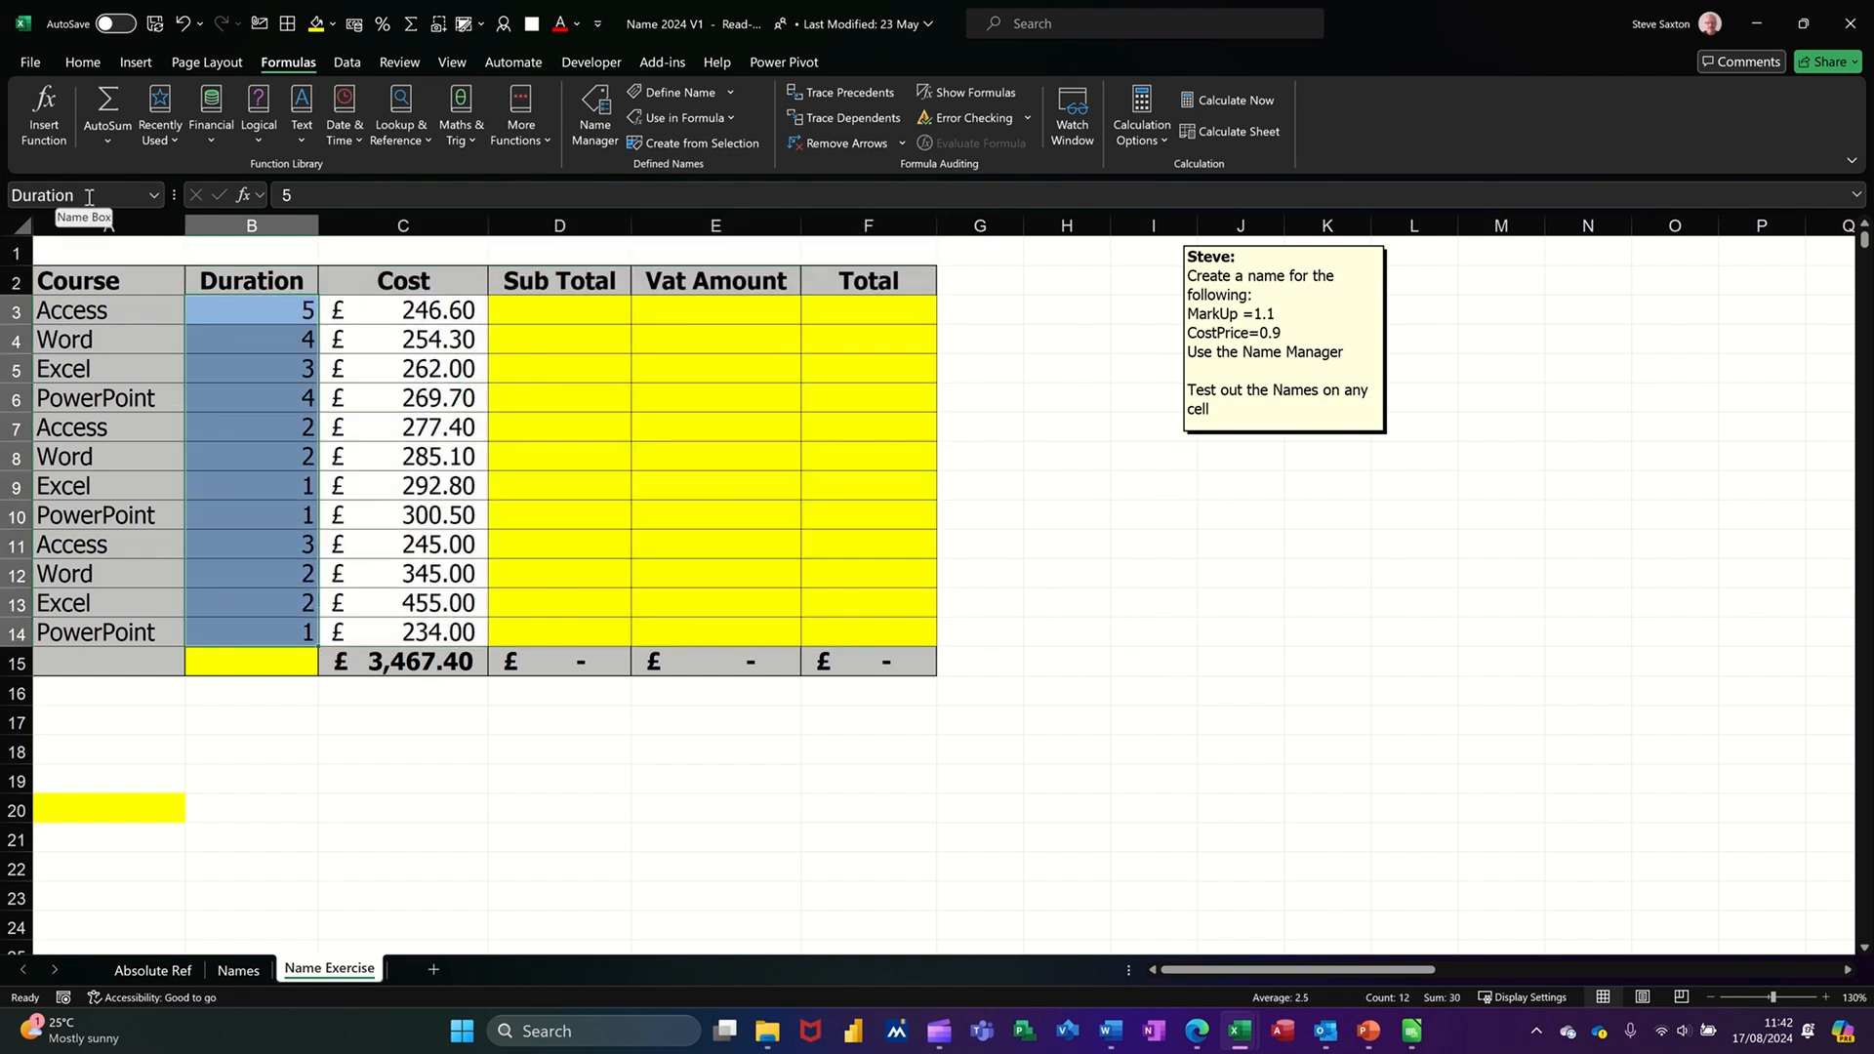
Enter the formula =Duration*Cost in cell D3 using the suggested names, and auto-fit the width of column D
left_click(552, 318)
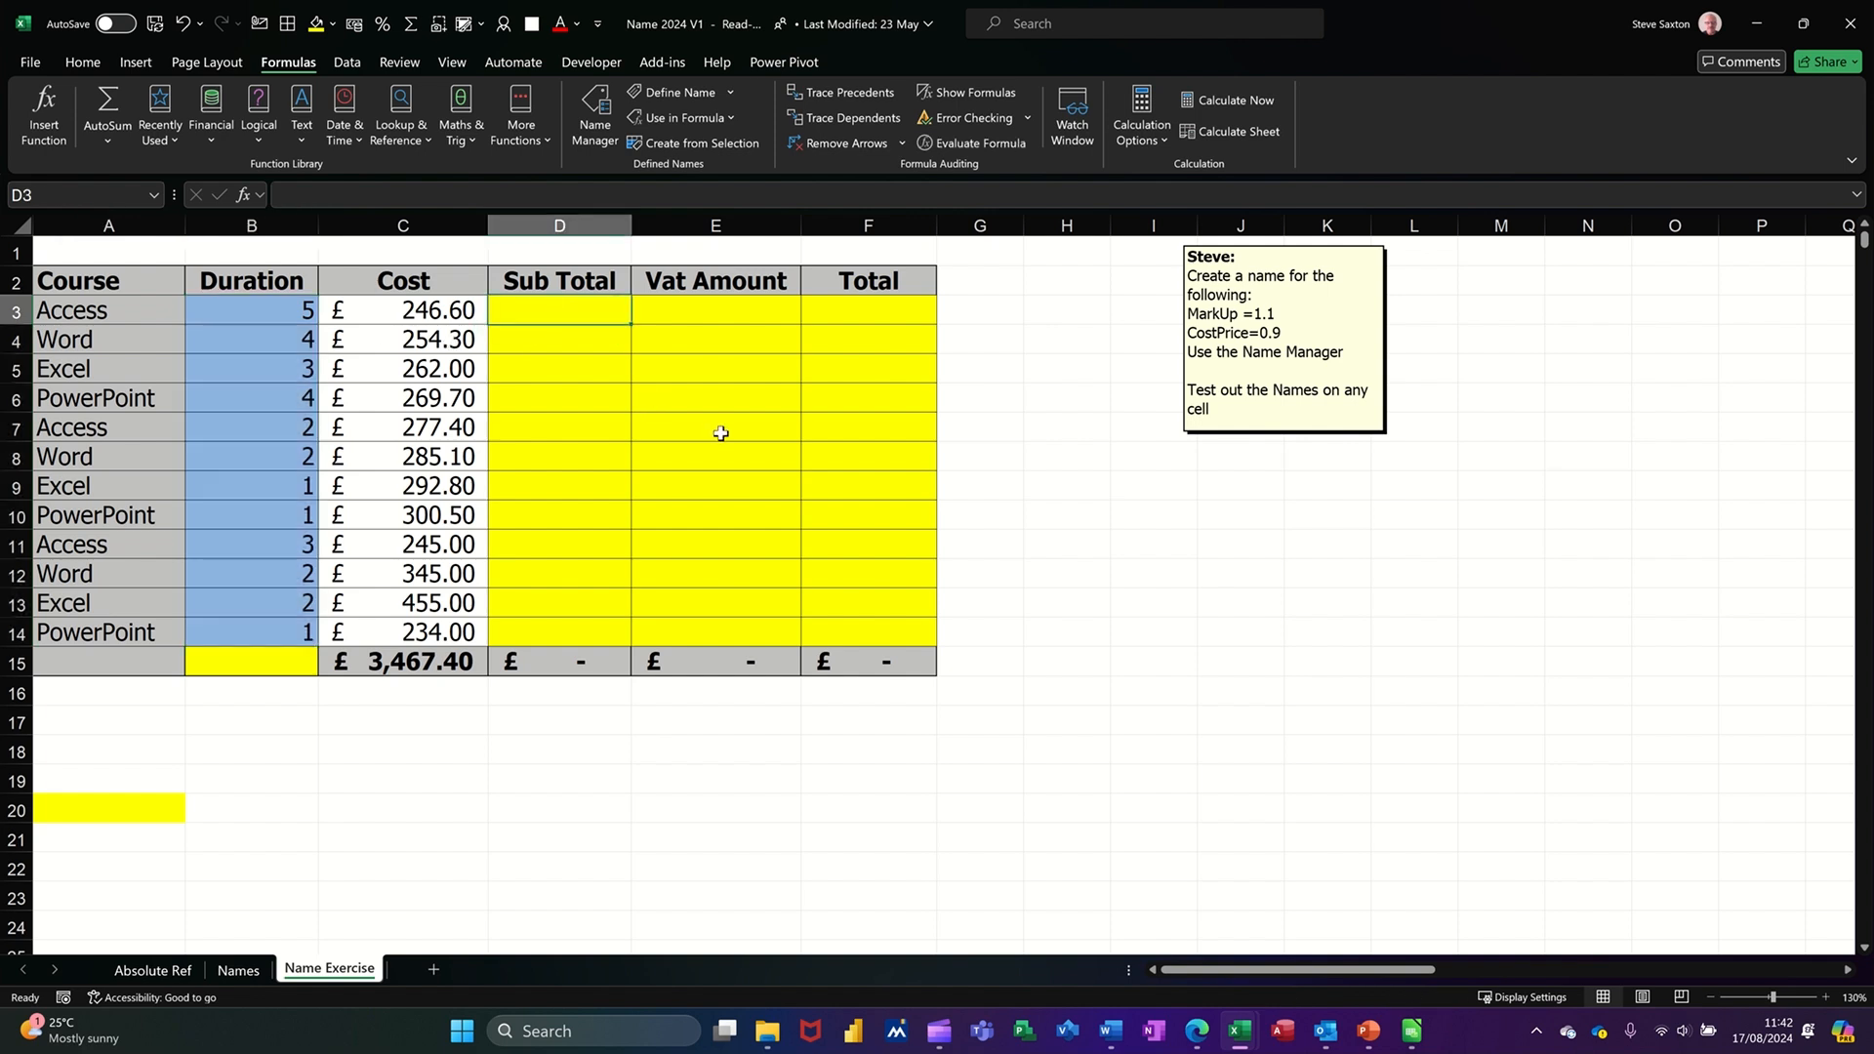
type("=")
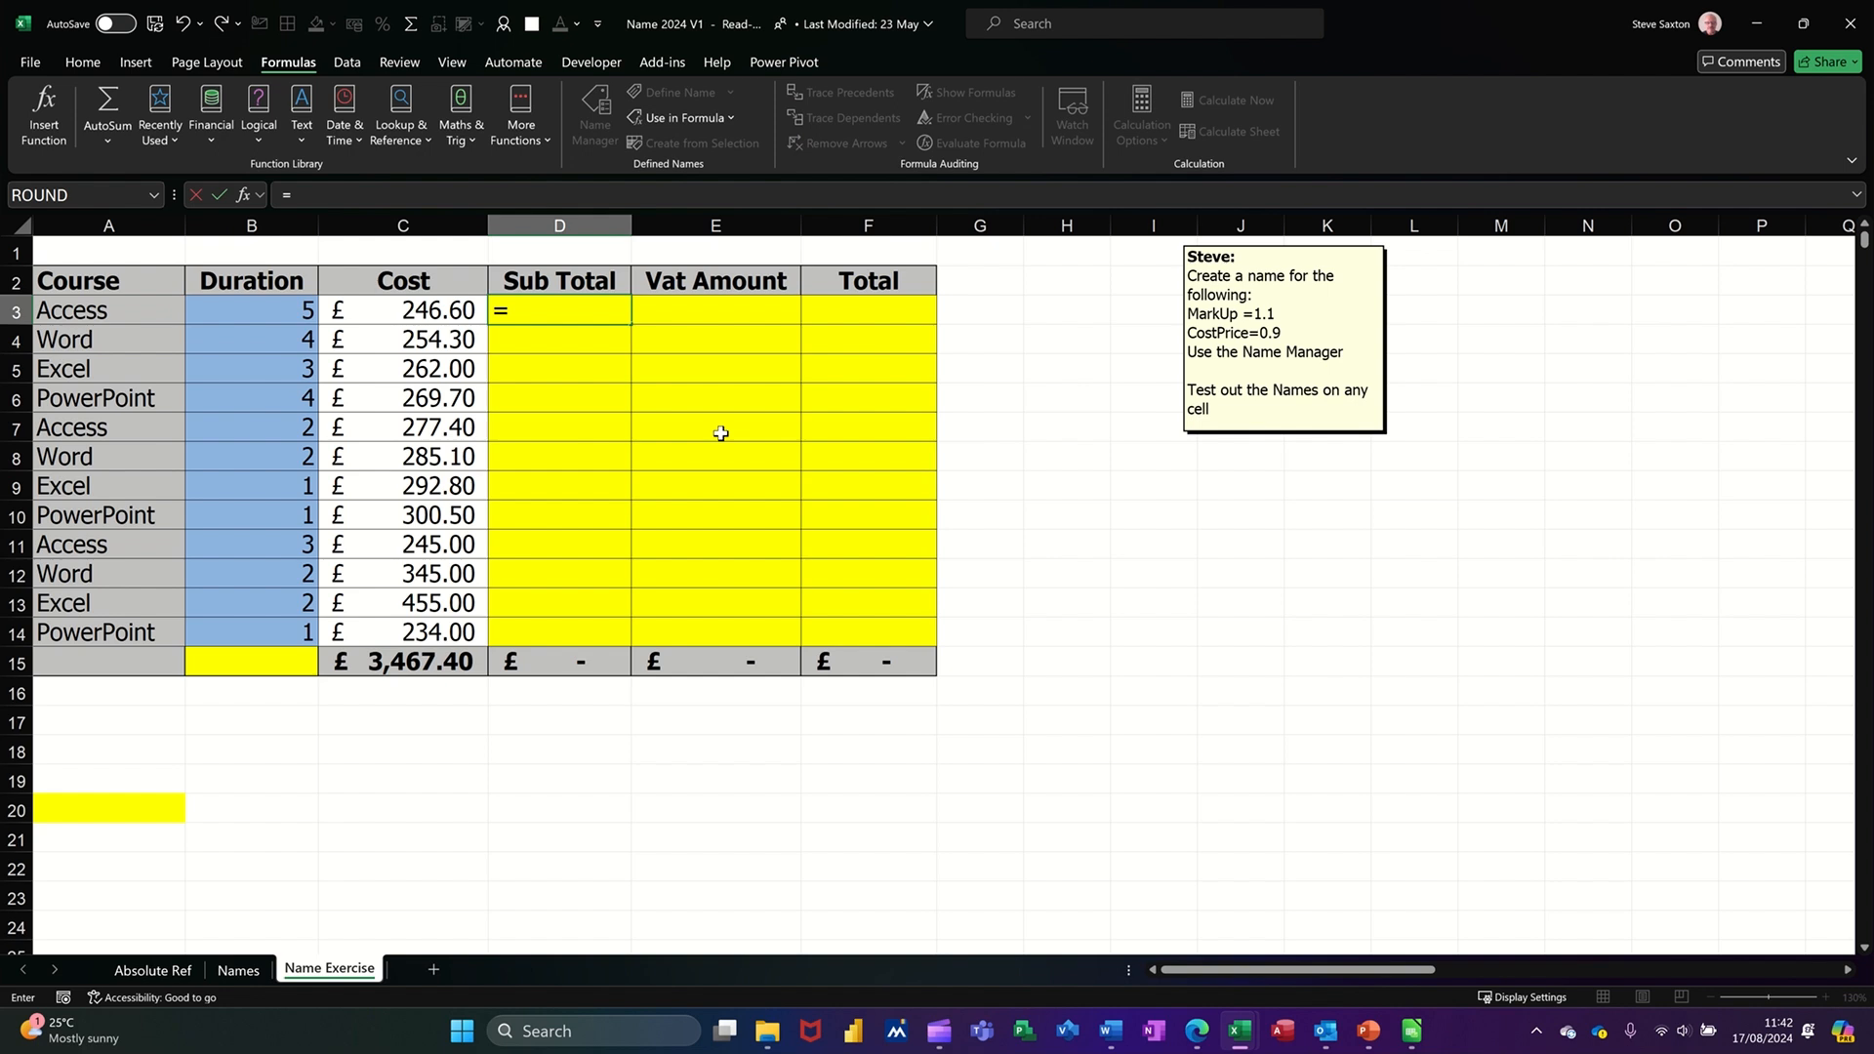
type("dur")
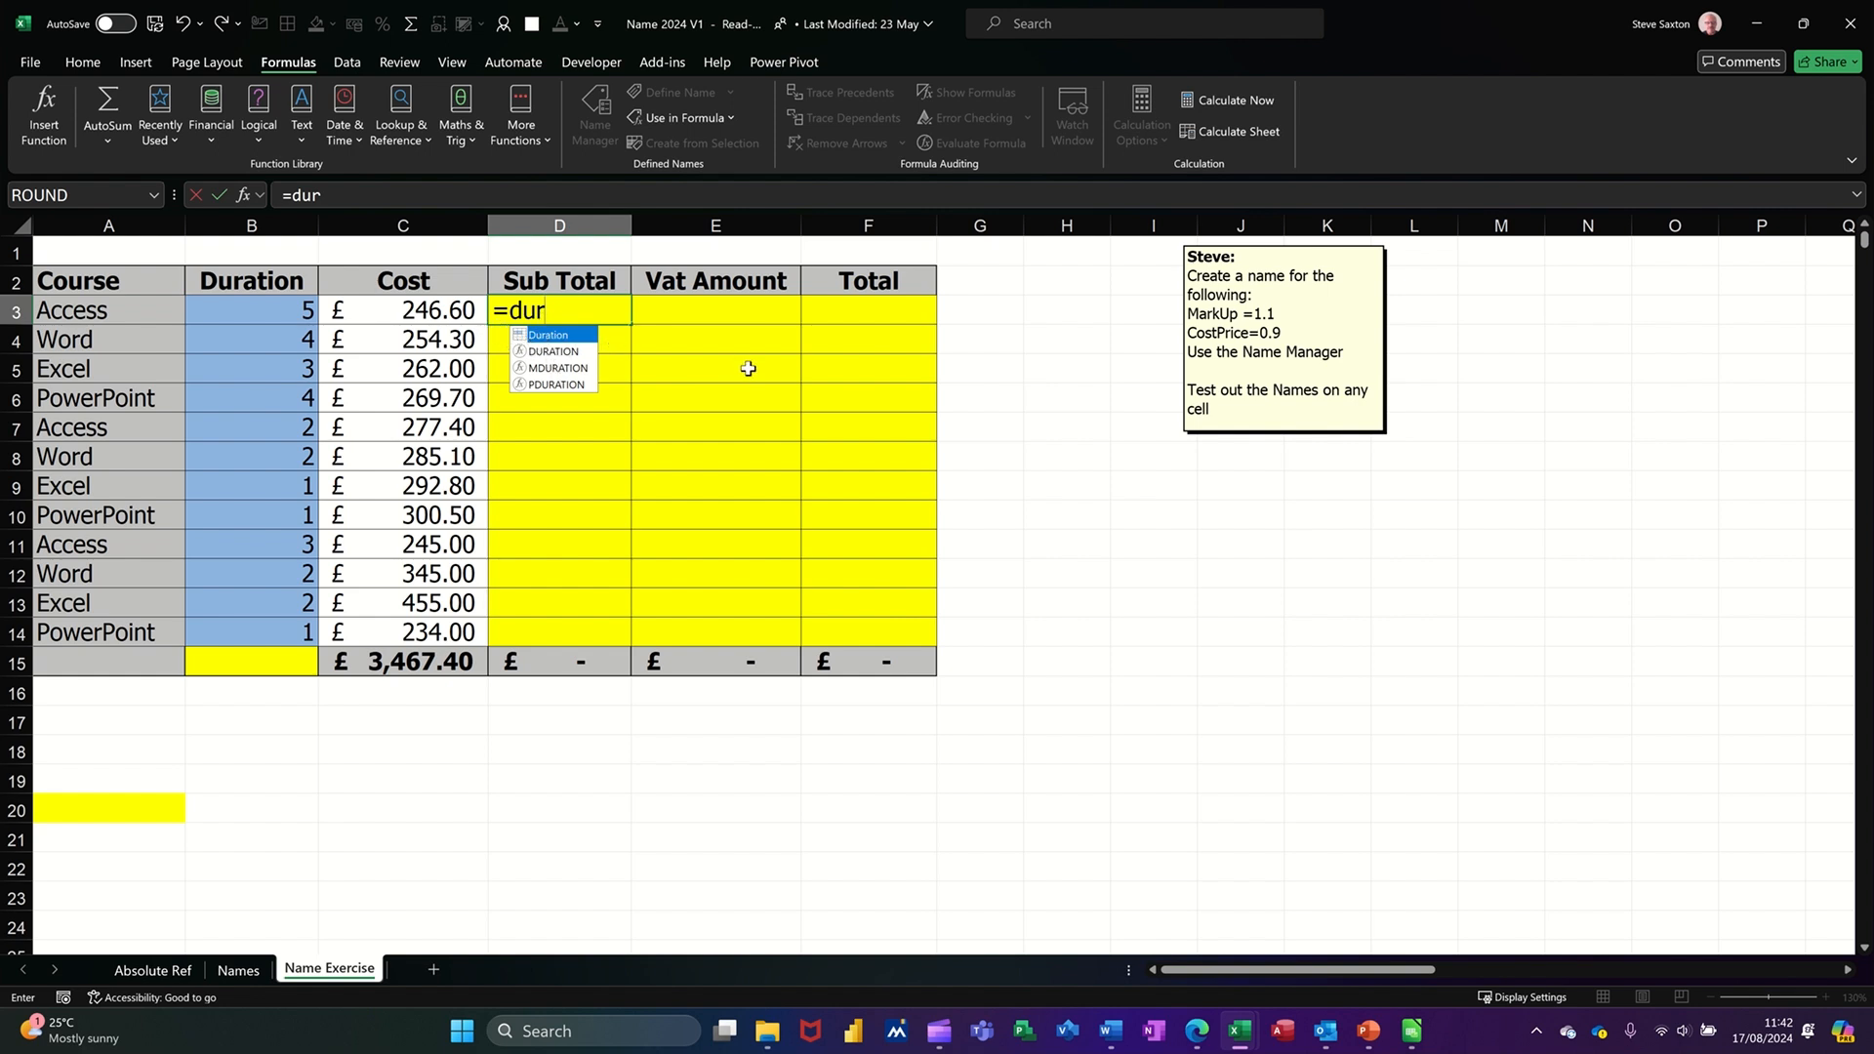
key("Tab")
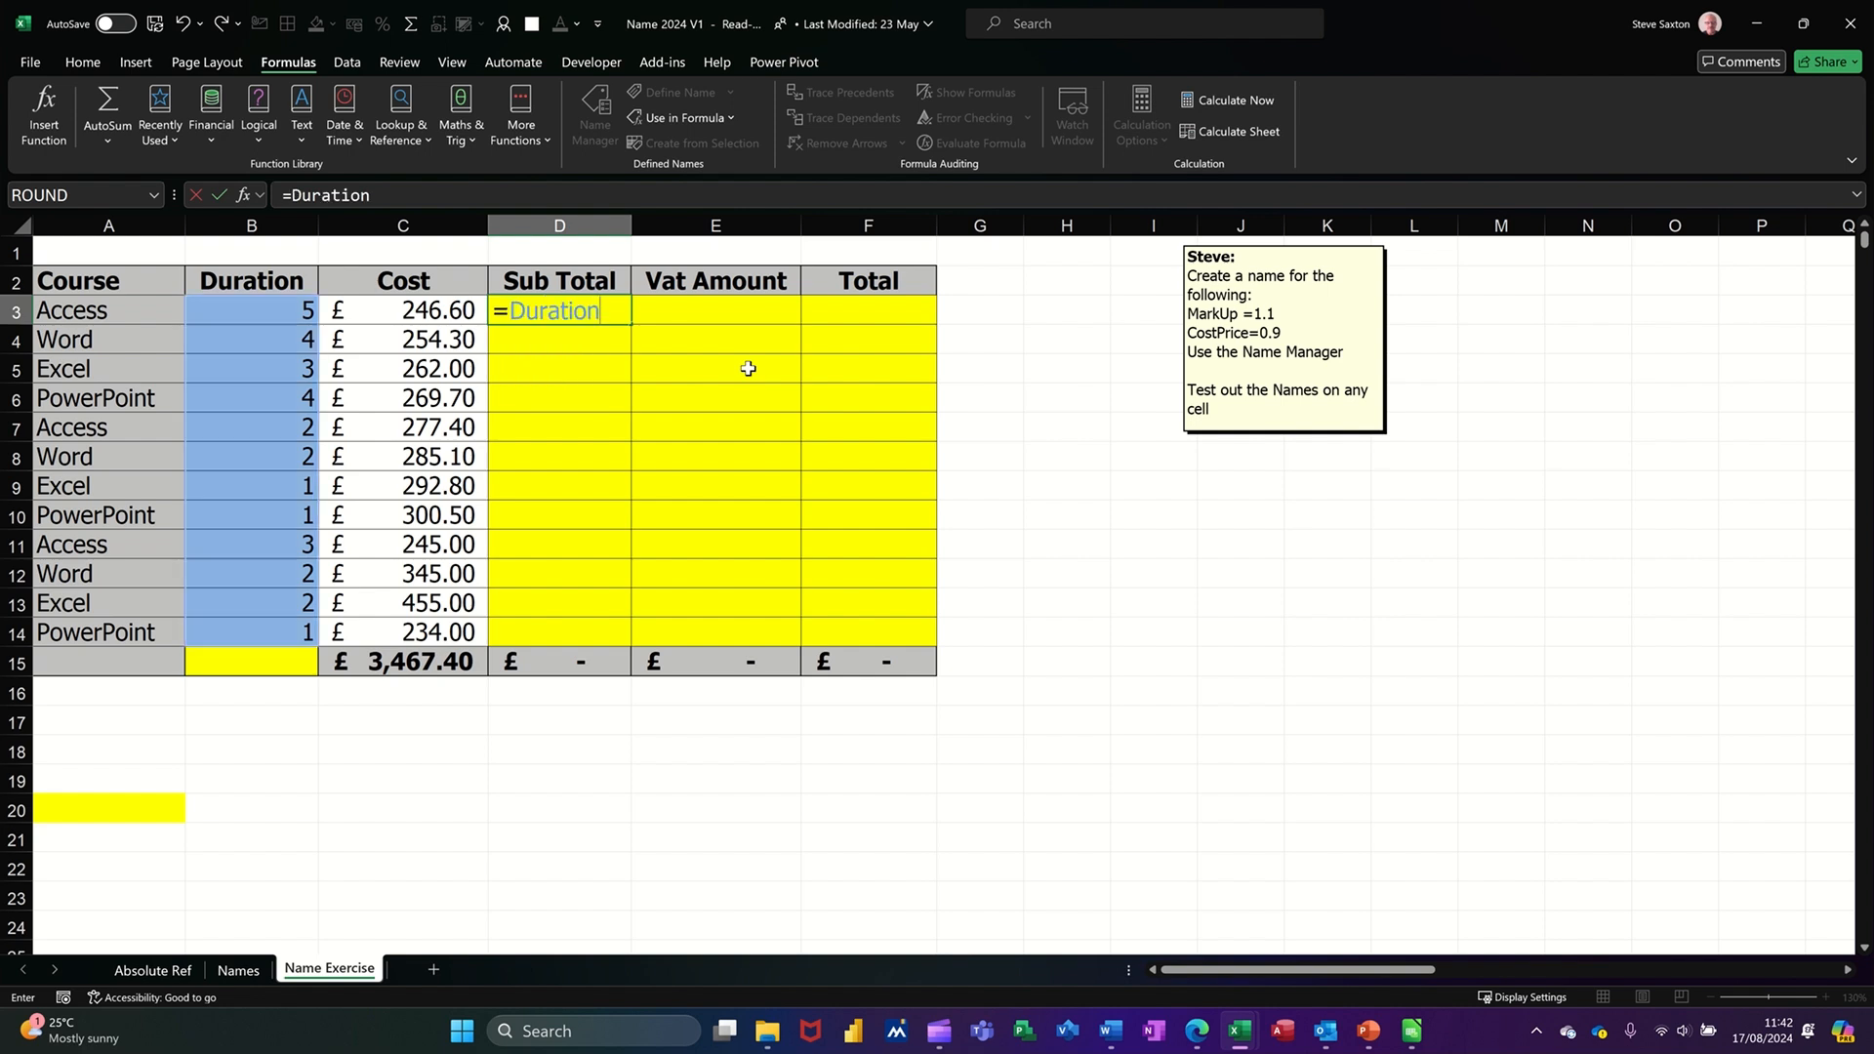
type("*cost")
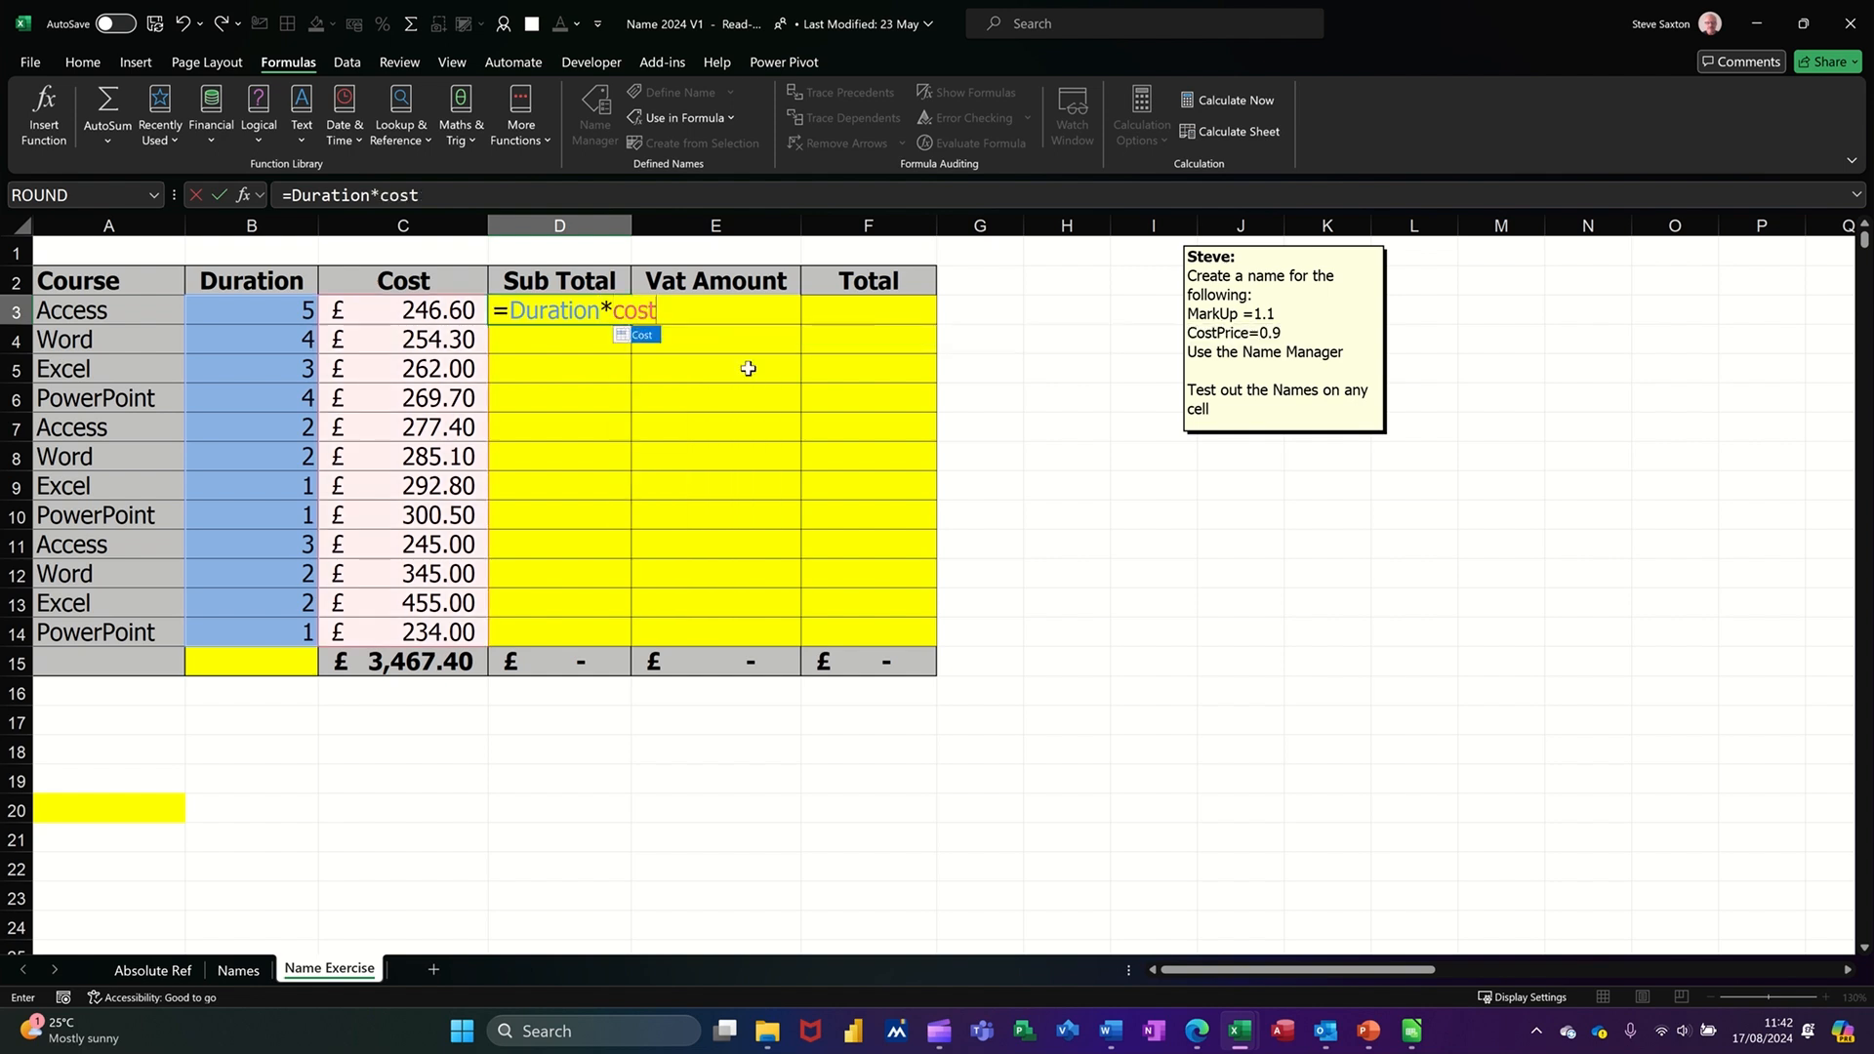
key("Tab")
left_click(219, 196)
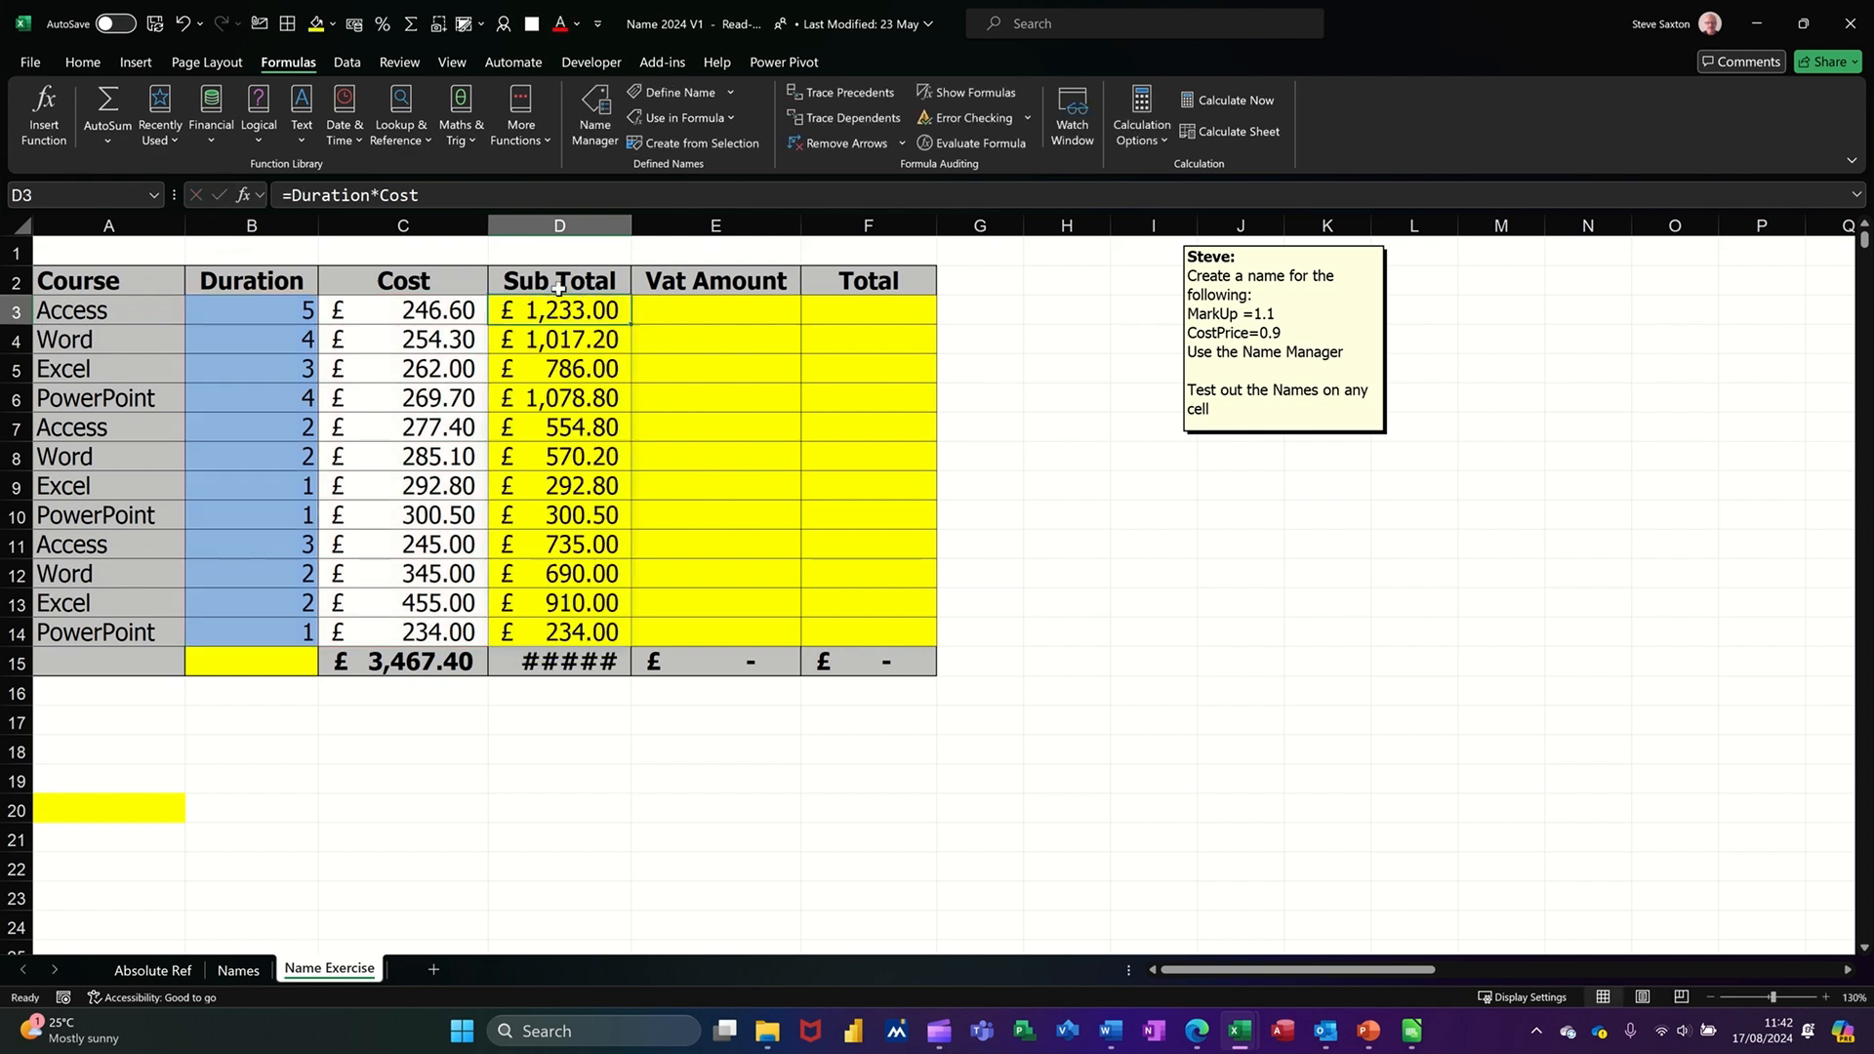
double_click(632, 226)
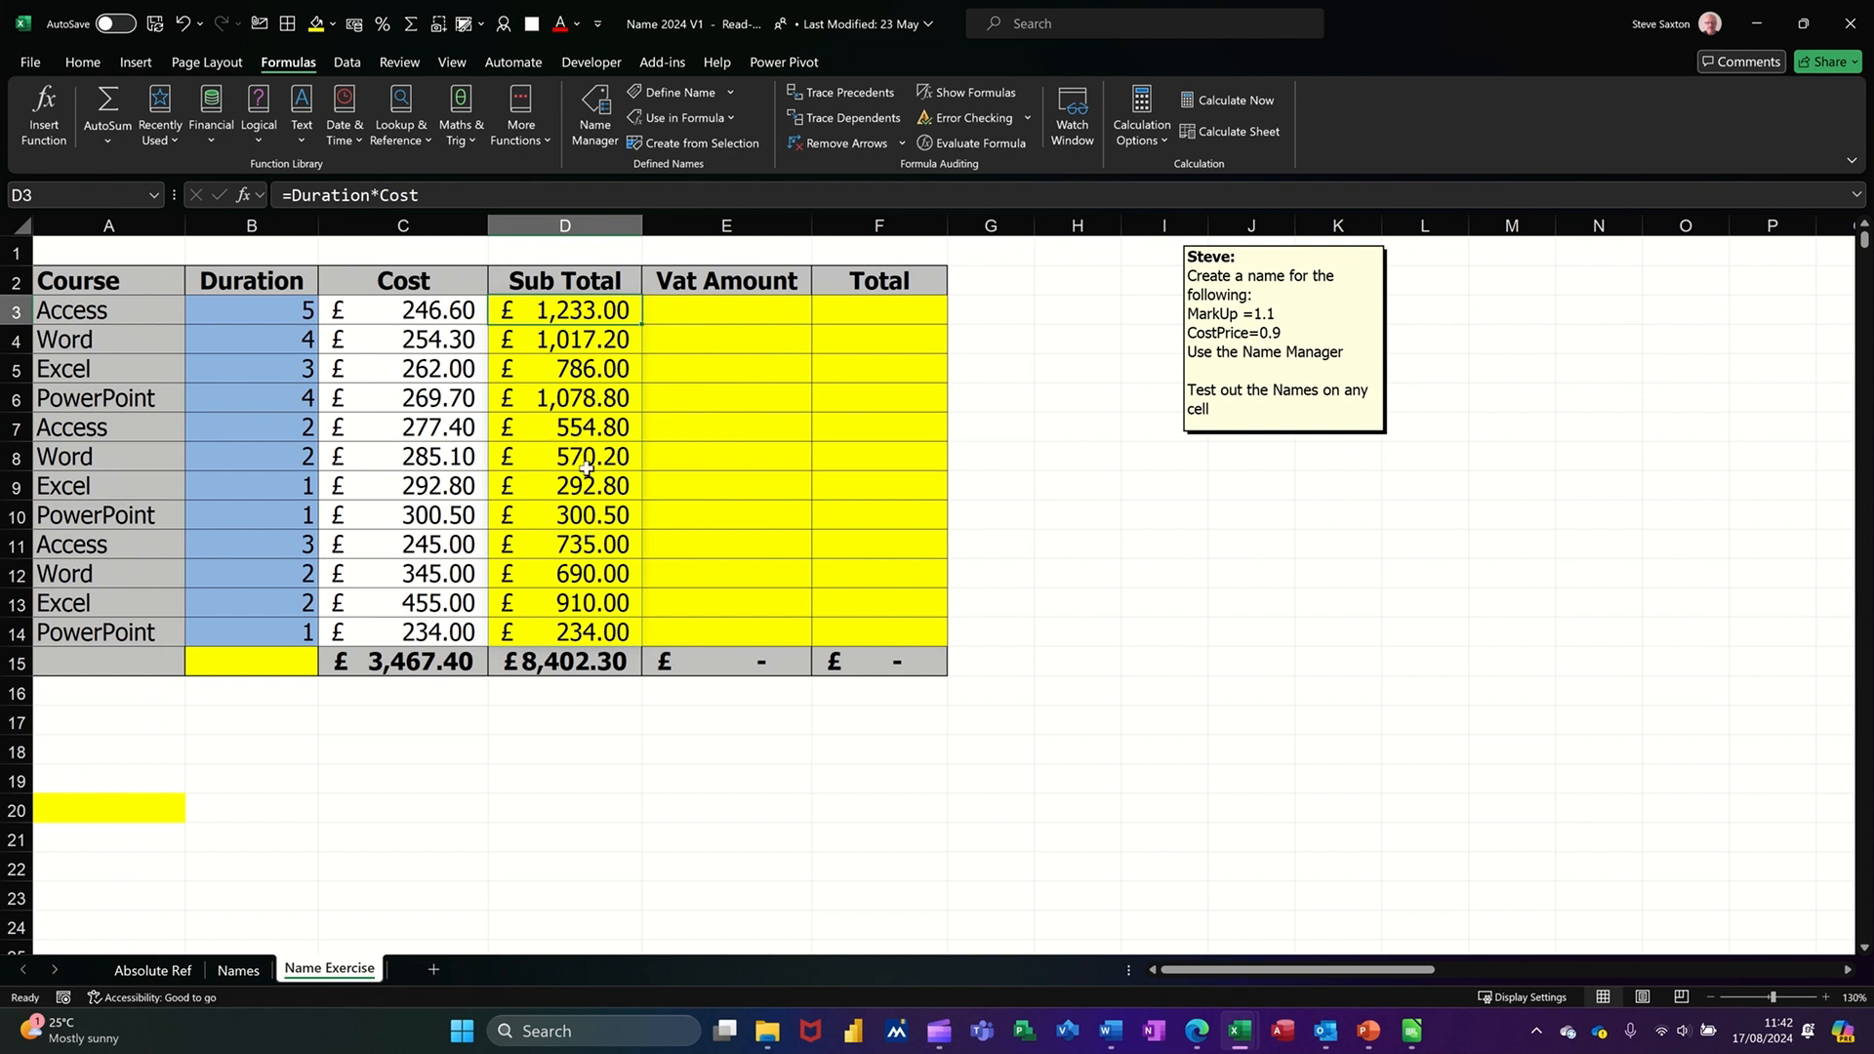
left_click(582, 405)
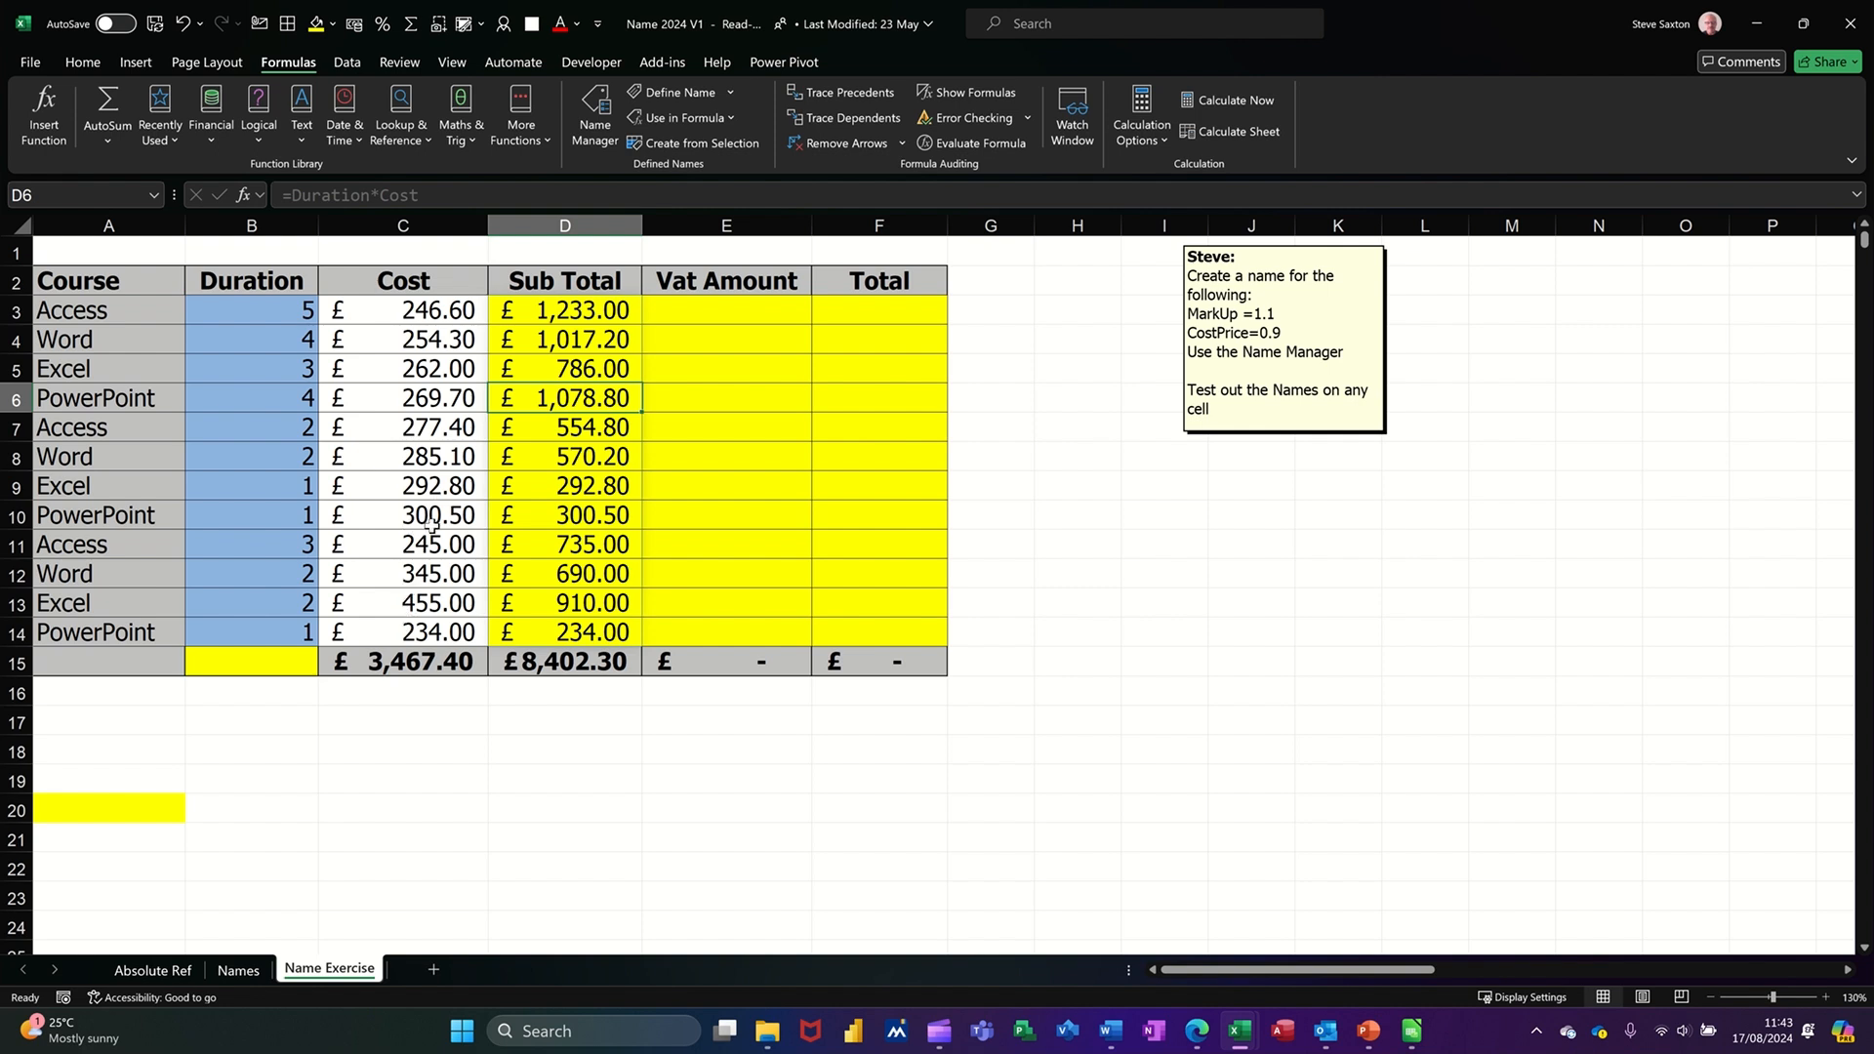
Enter the formula =Sub_Total*vat in cell E3 to calculate the Vat Amount column
left_click(719, 315)
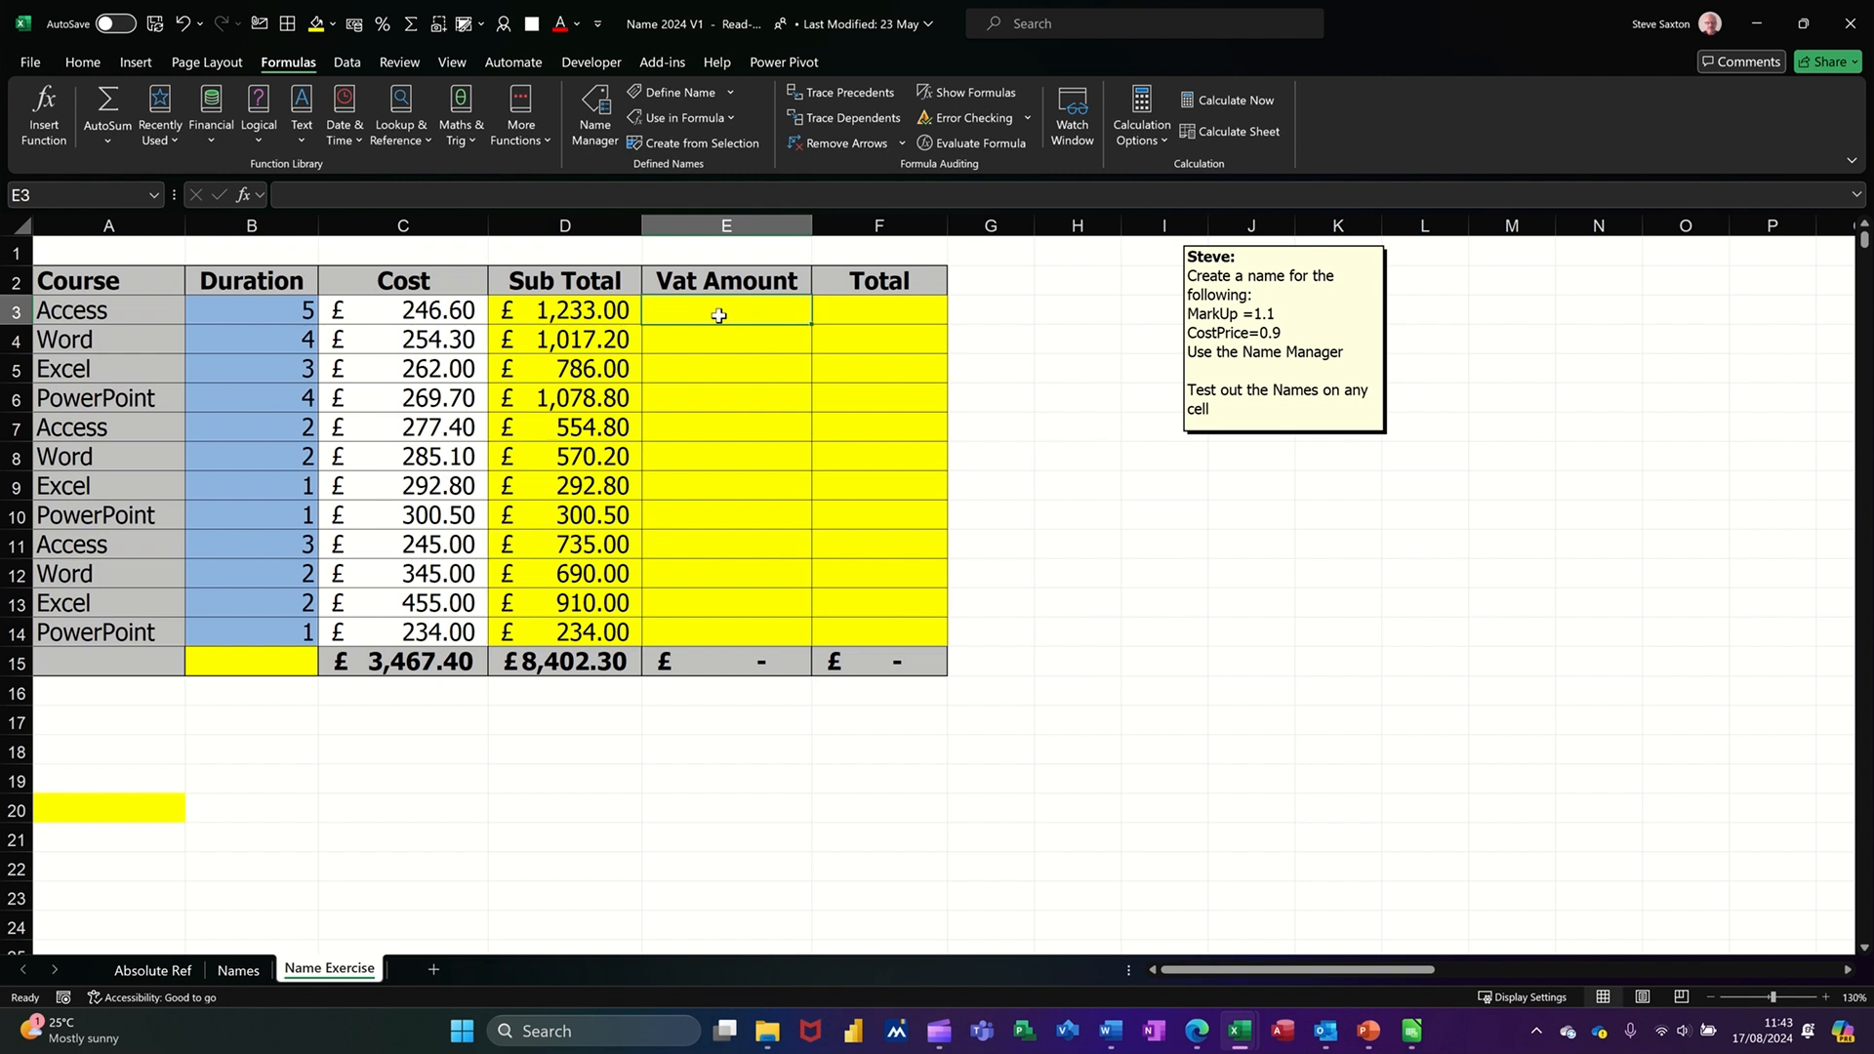
type("=sub")
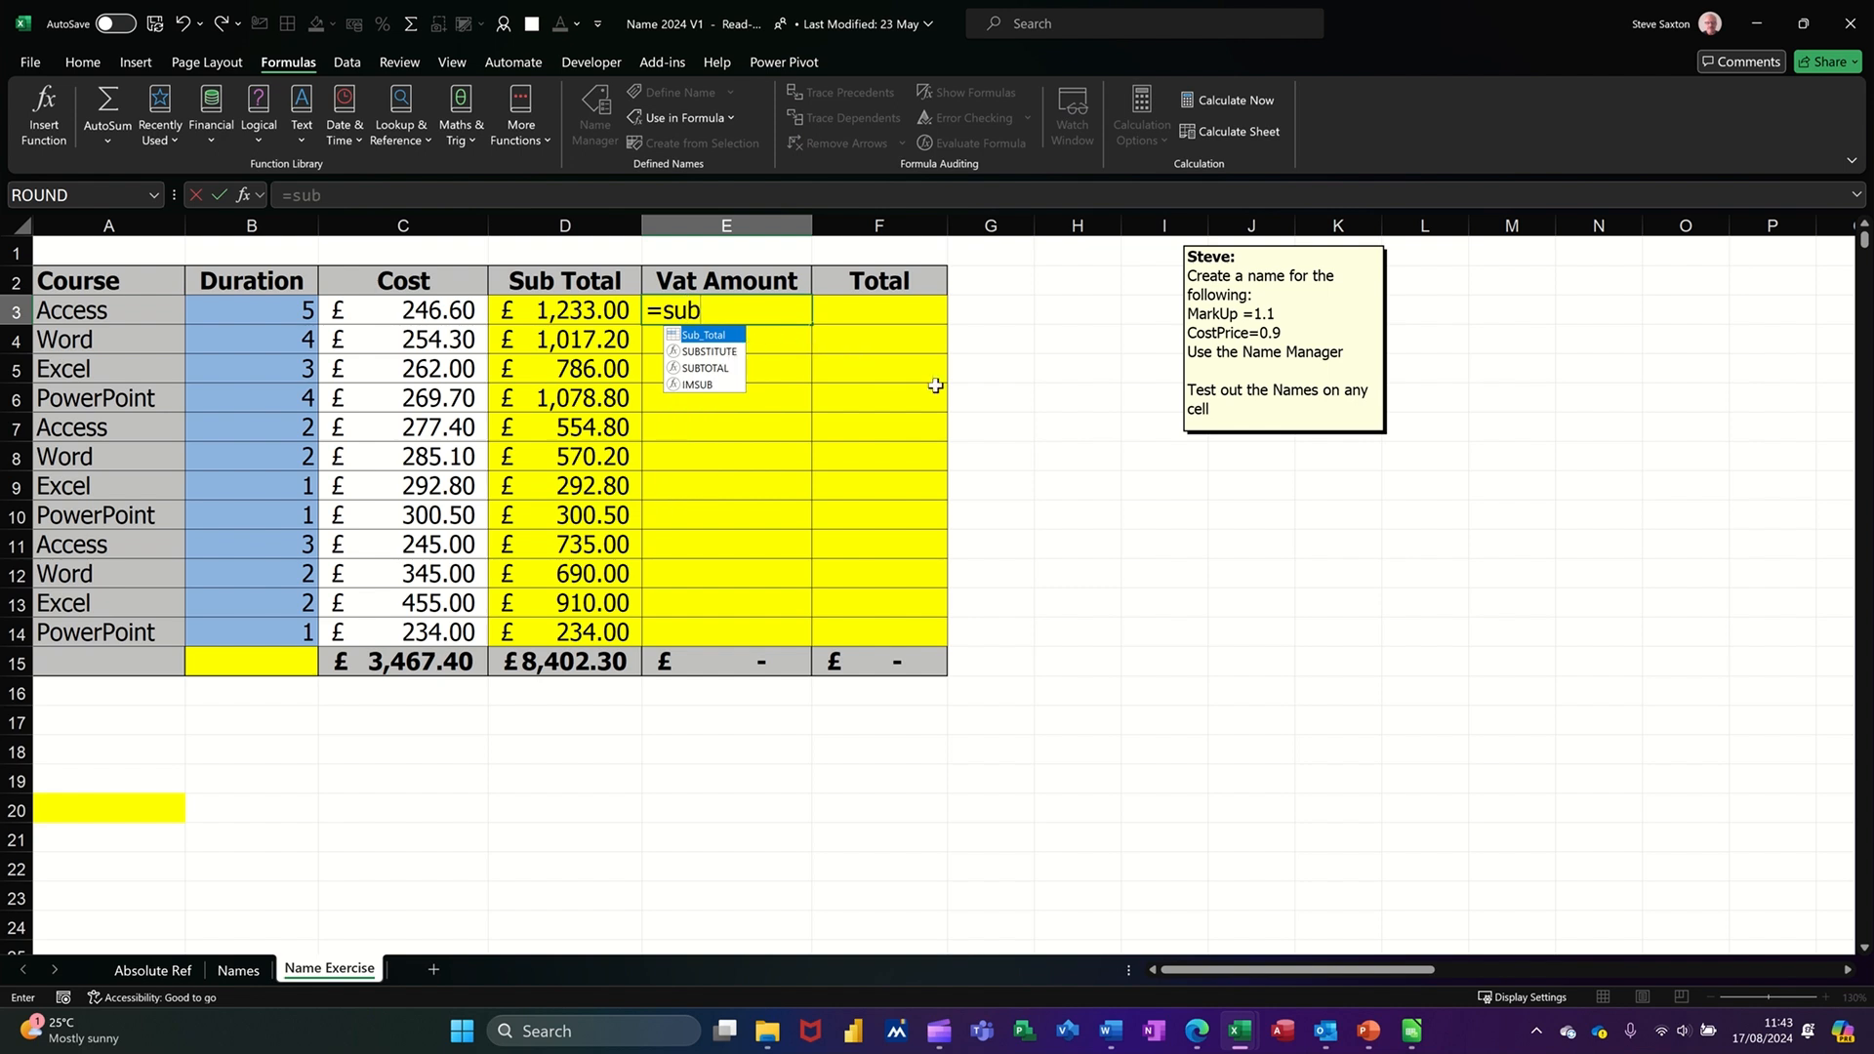
key("Tab")
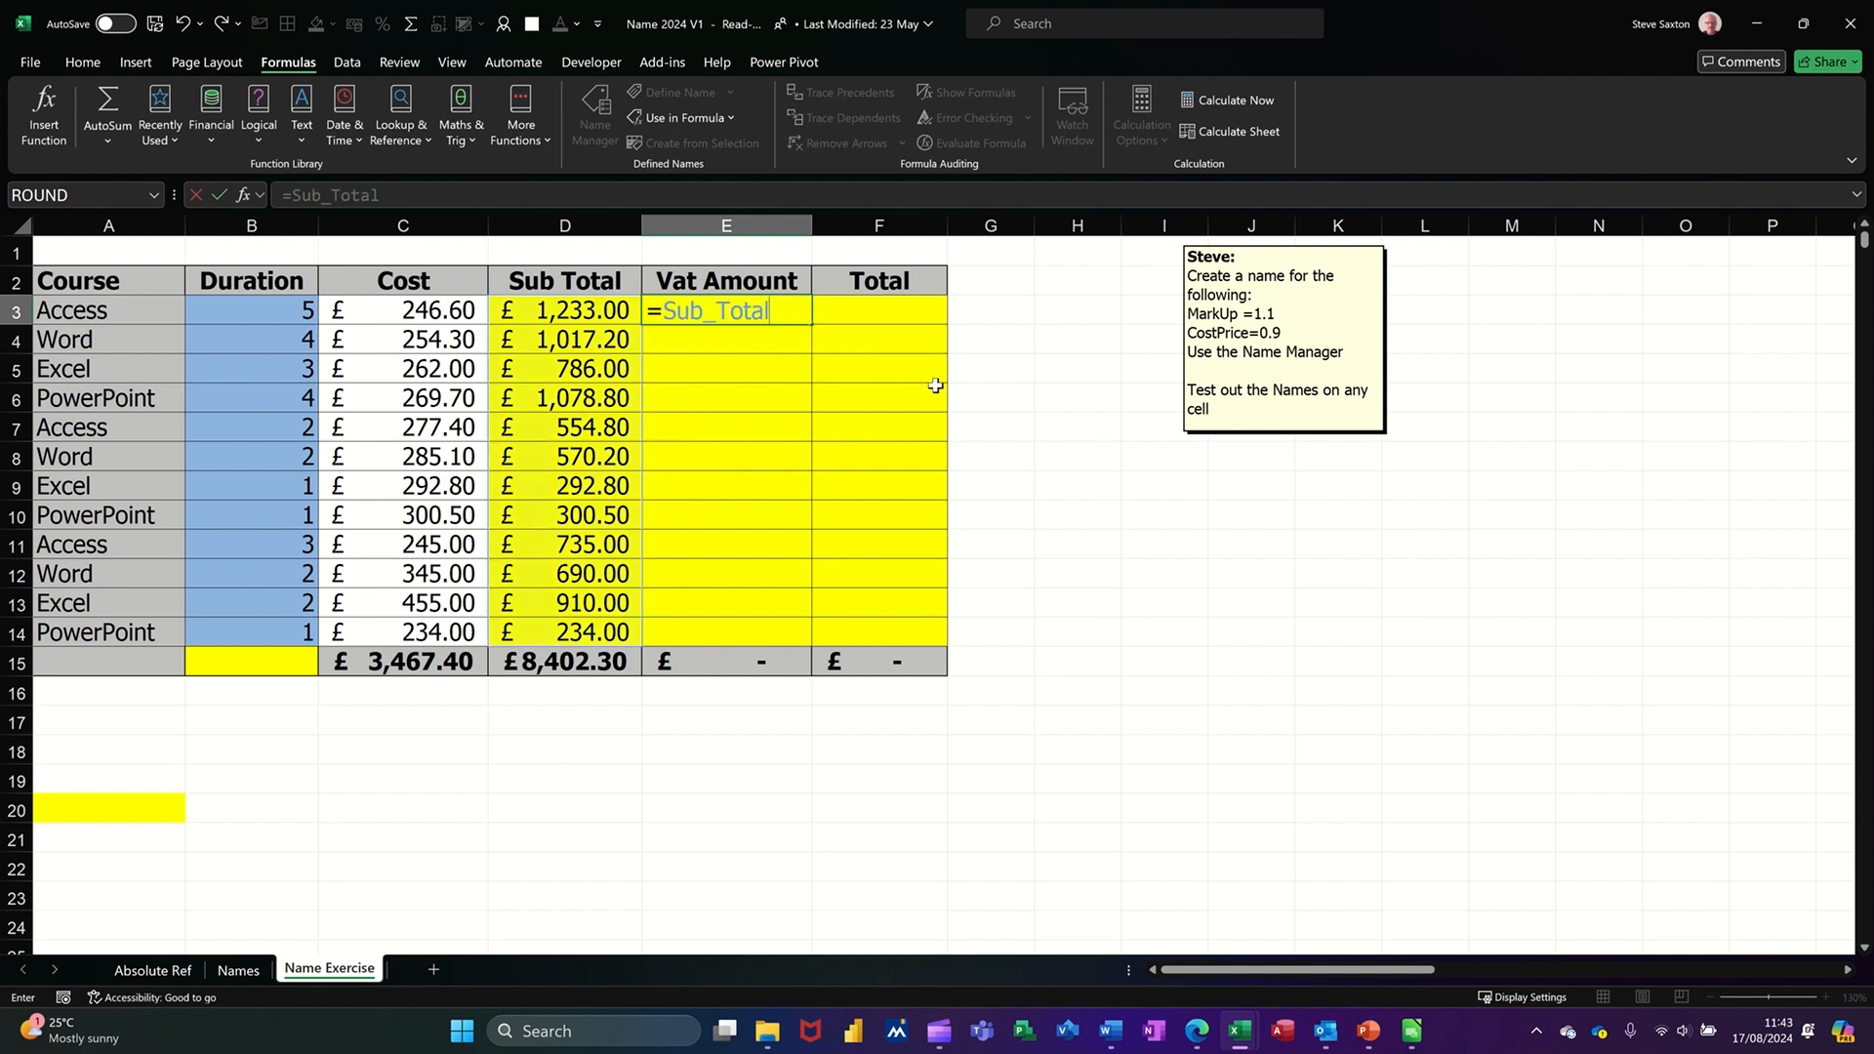
type("*vat")
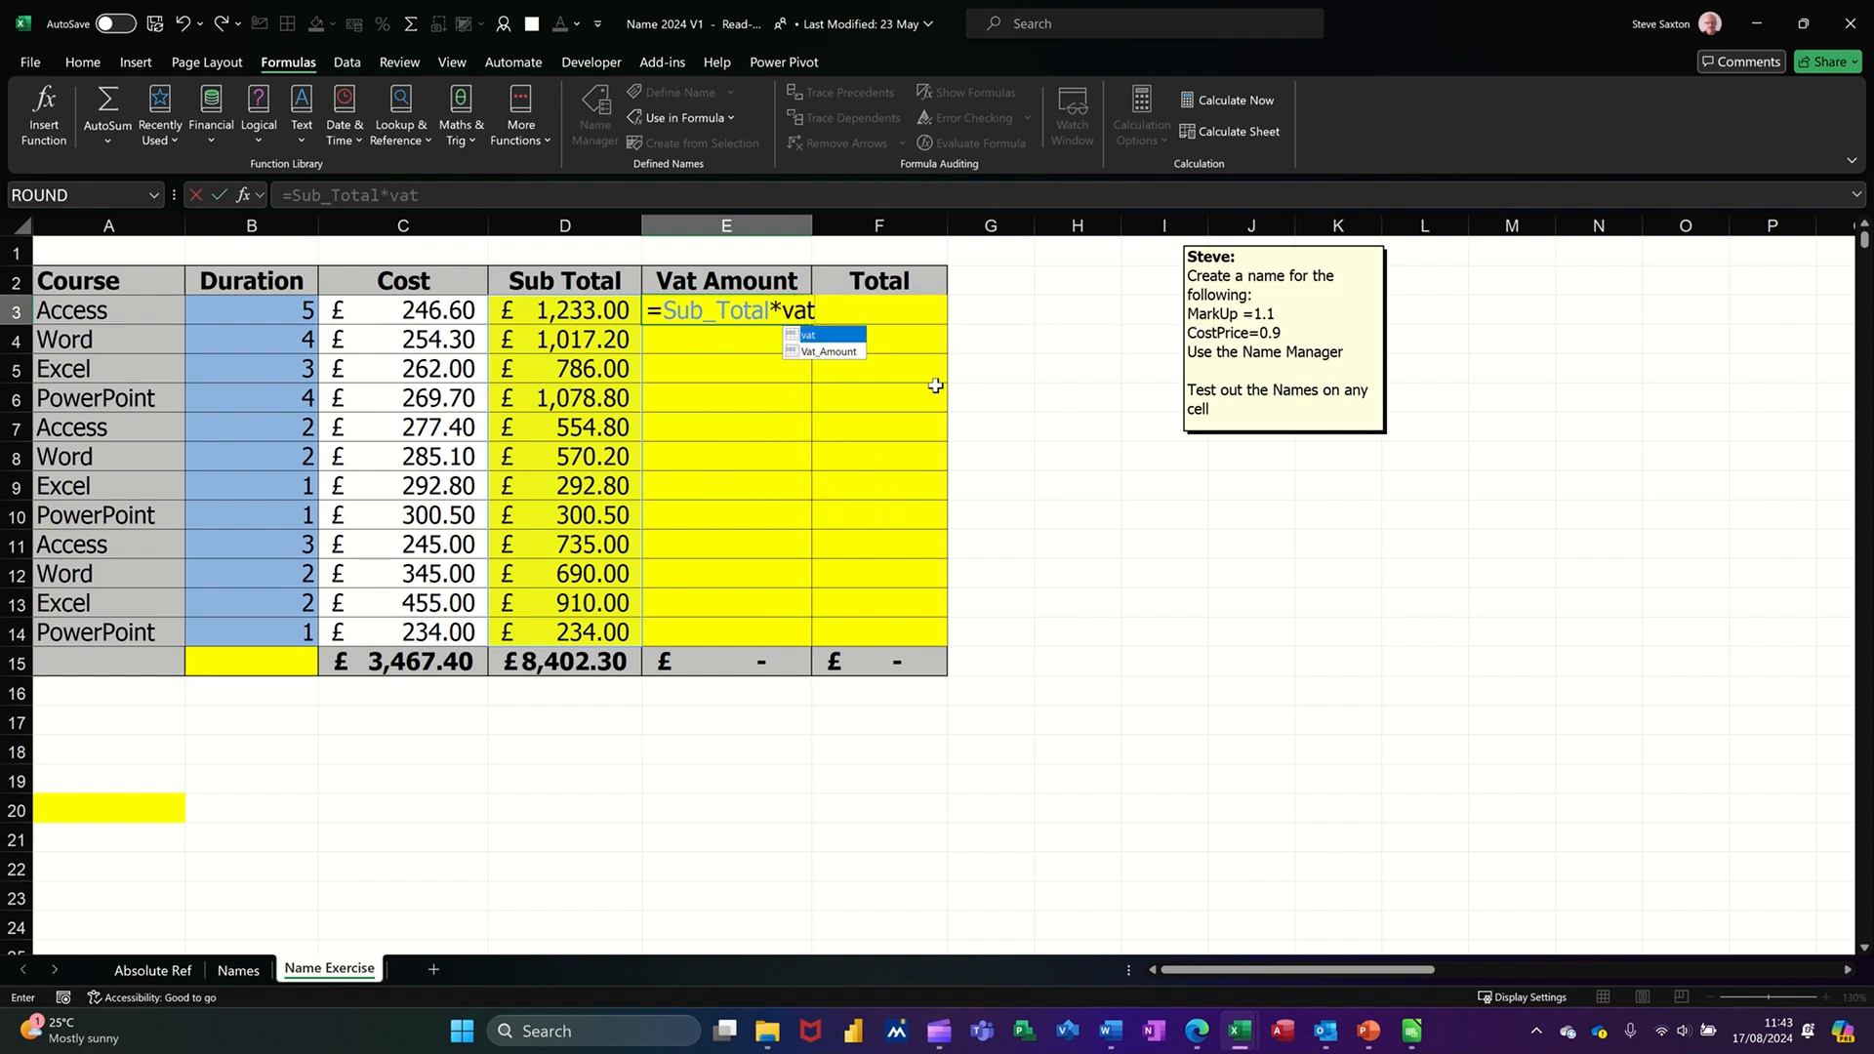
left_click(222, 200)
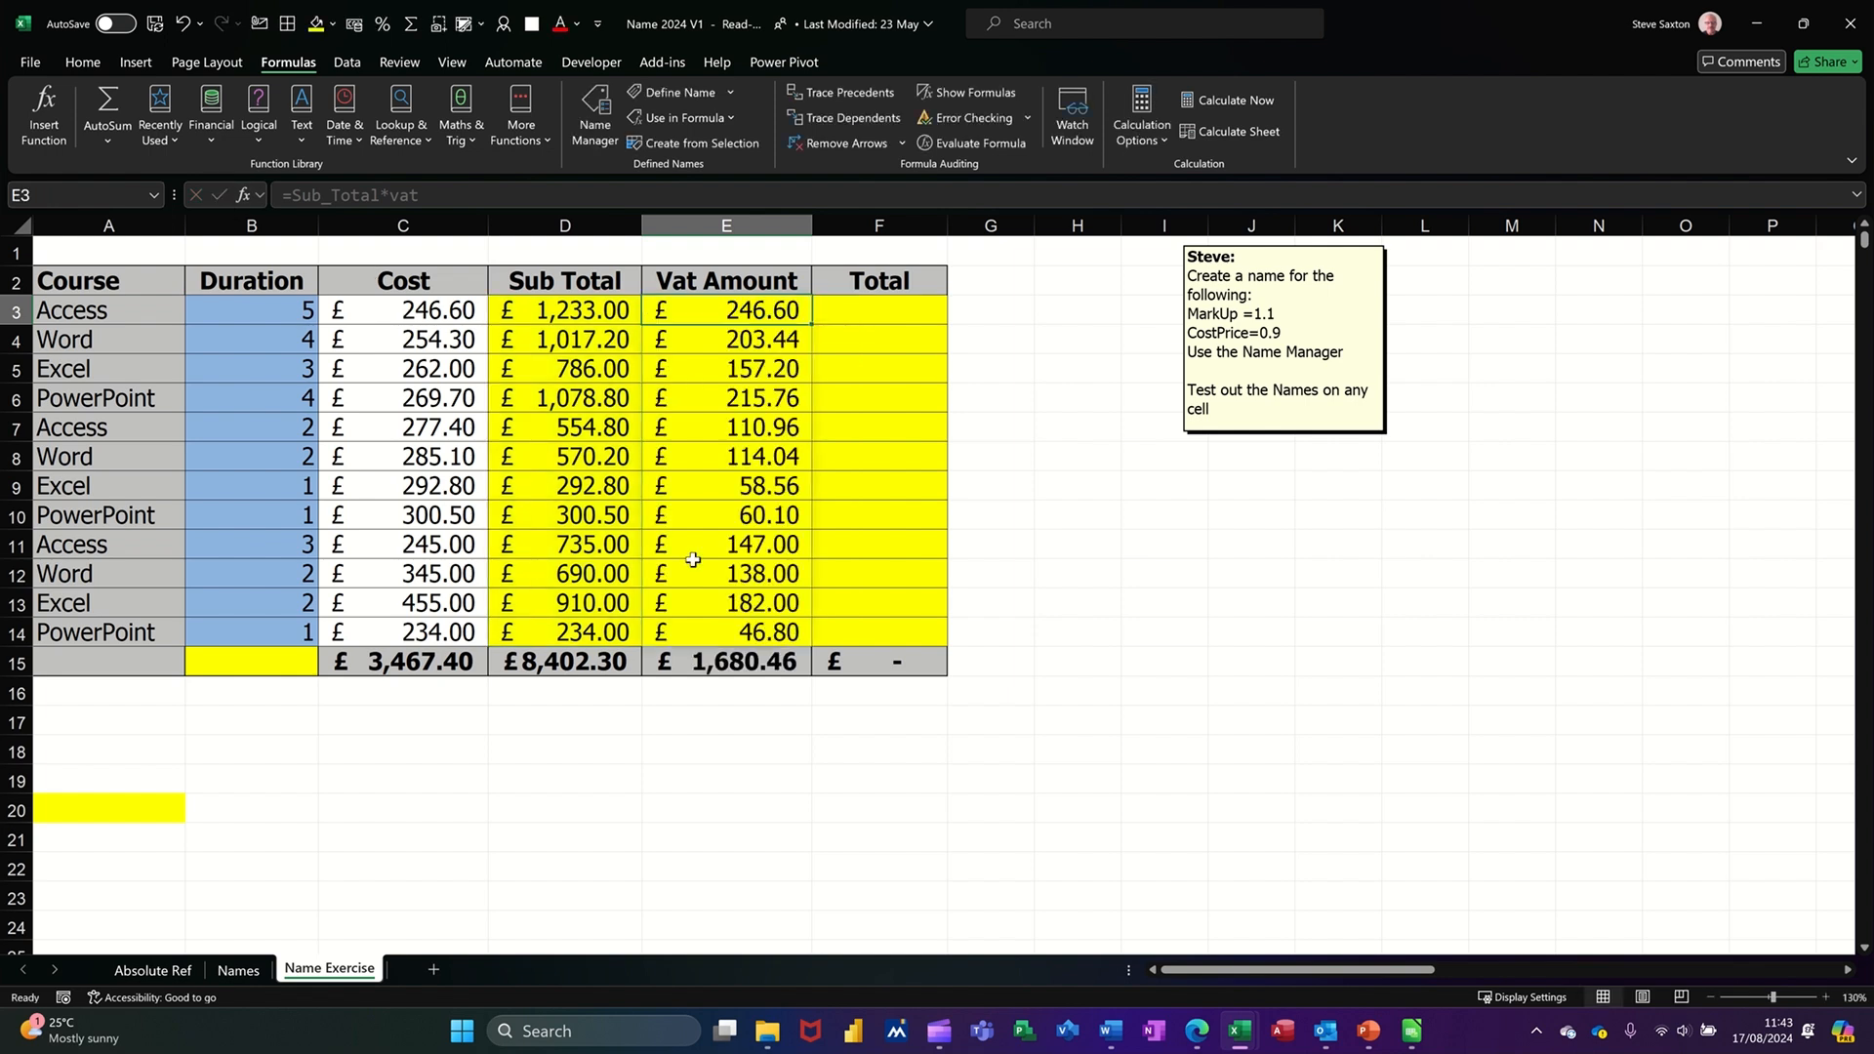
Enter the formula =Sub_Total+Vat_Amount in cell F3 using the suggested names, and auto-fit the width of column F
left_click(911, 317)
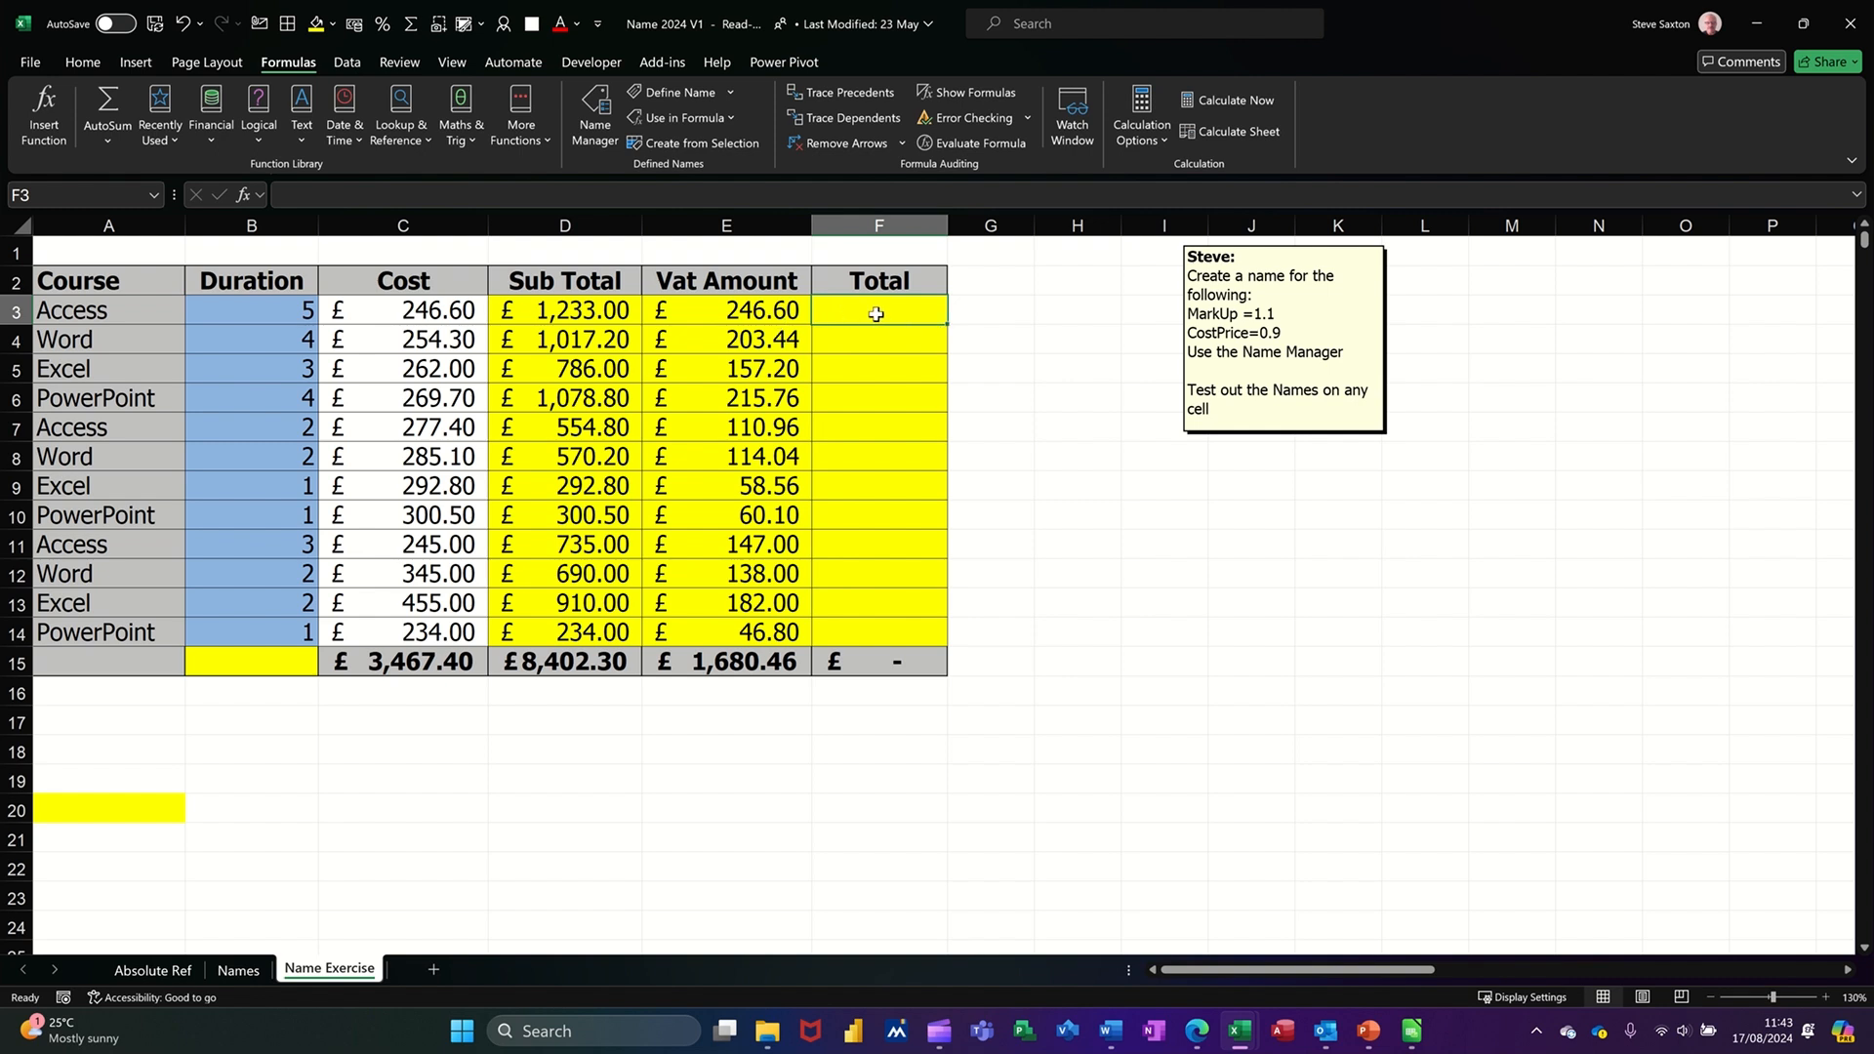
type("=sub")
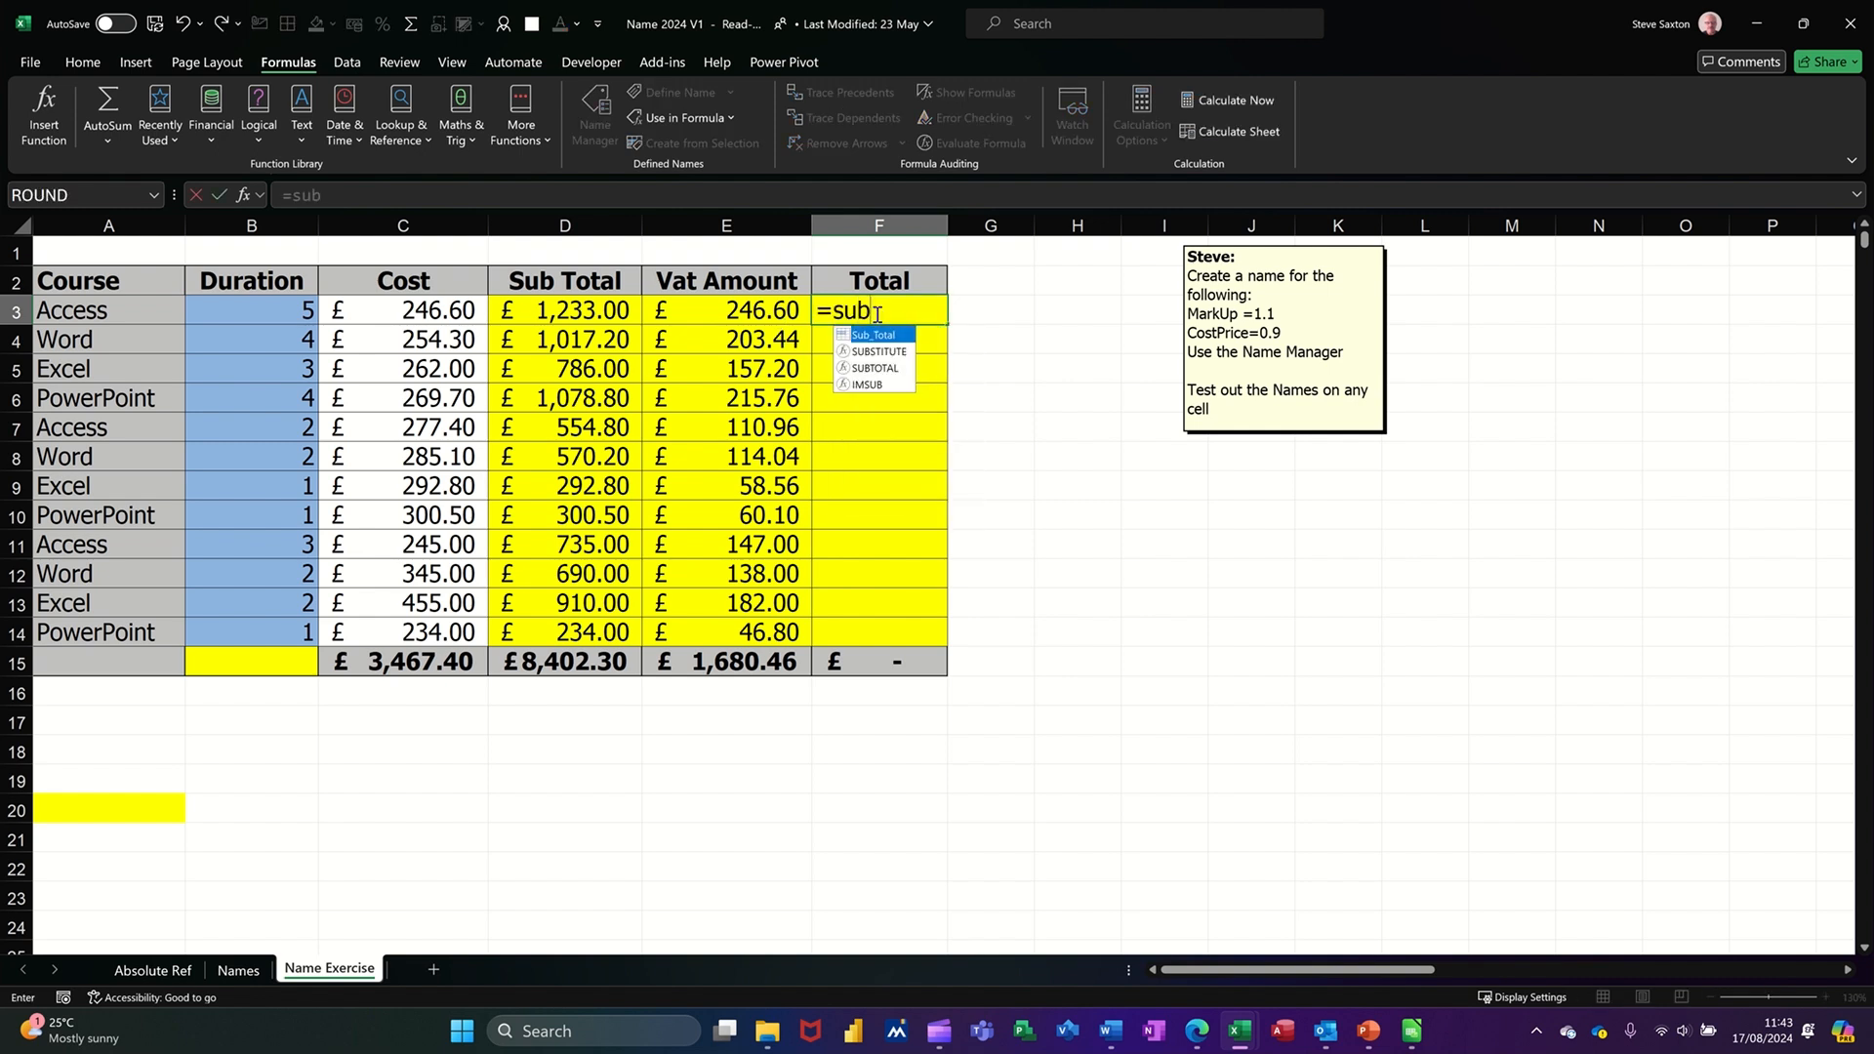
key("Tab")
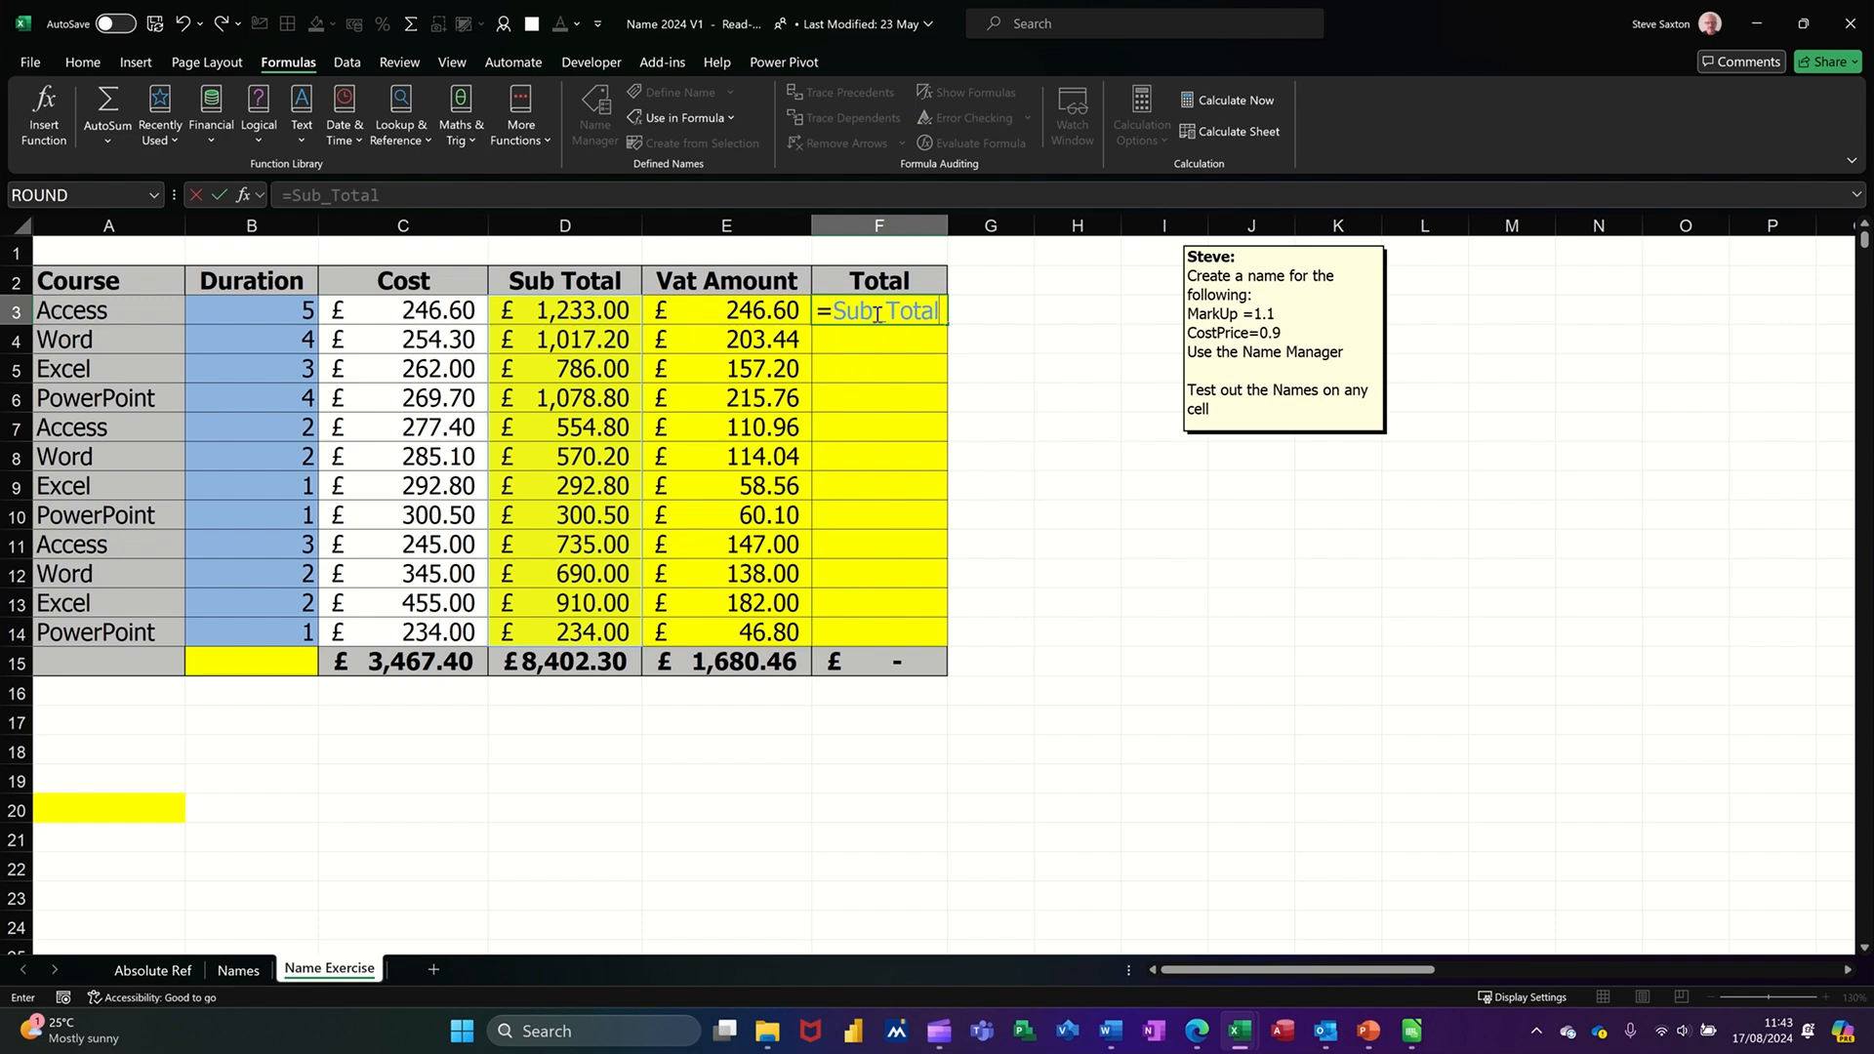
type("+")
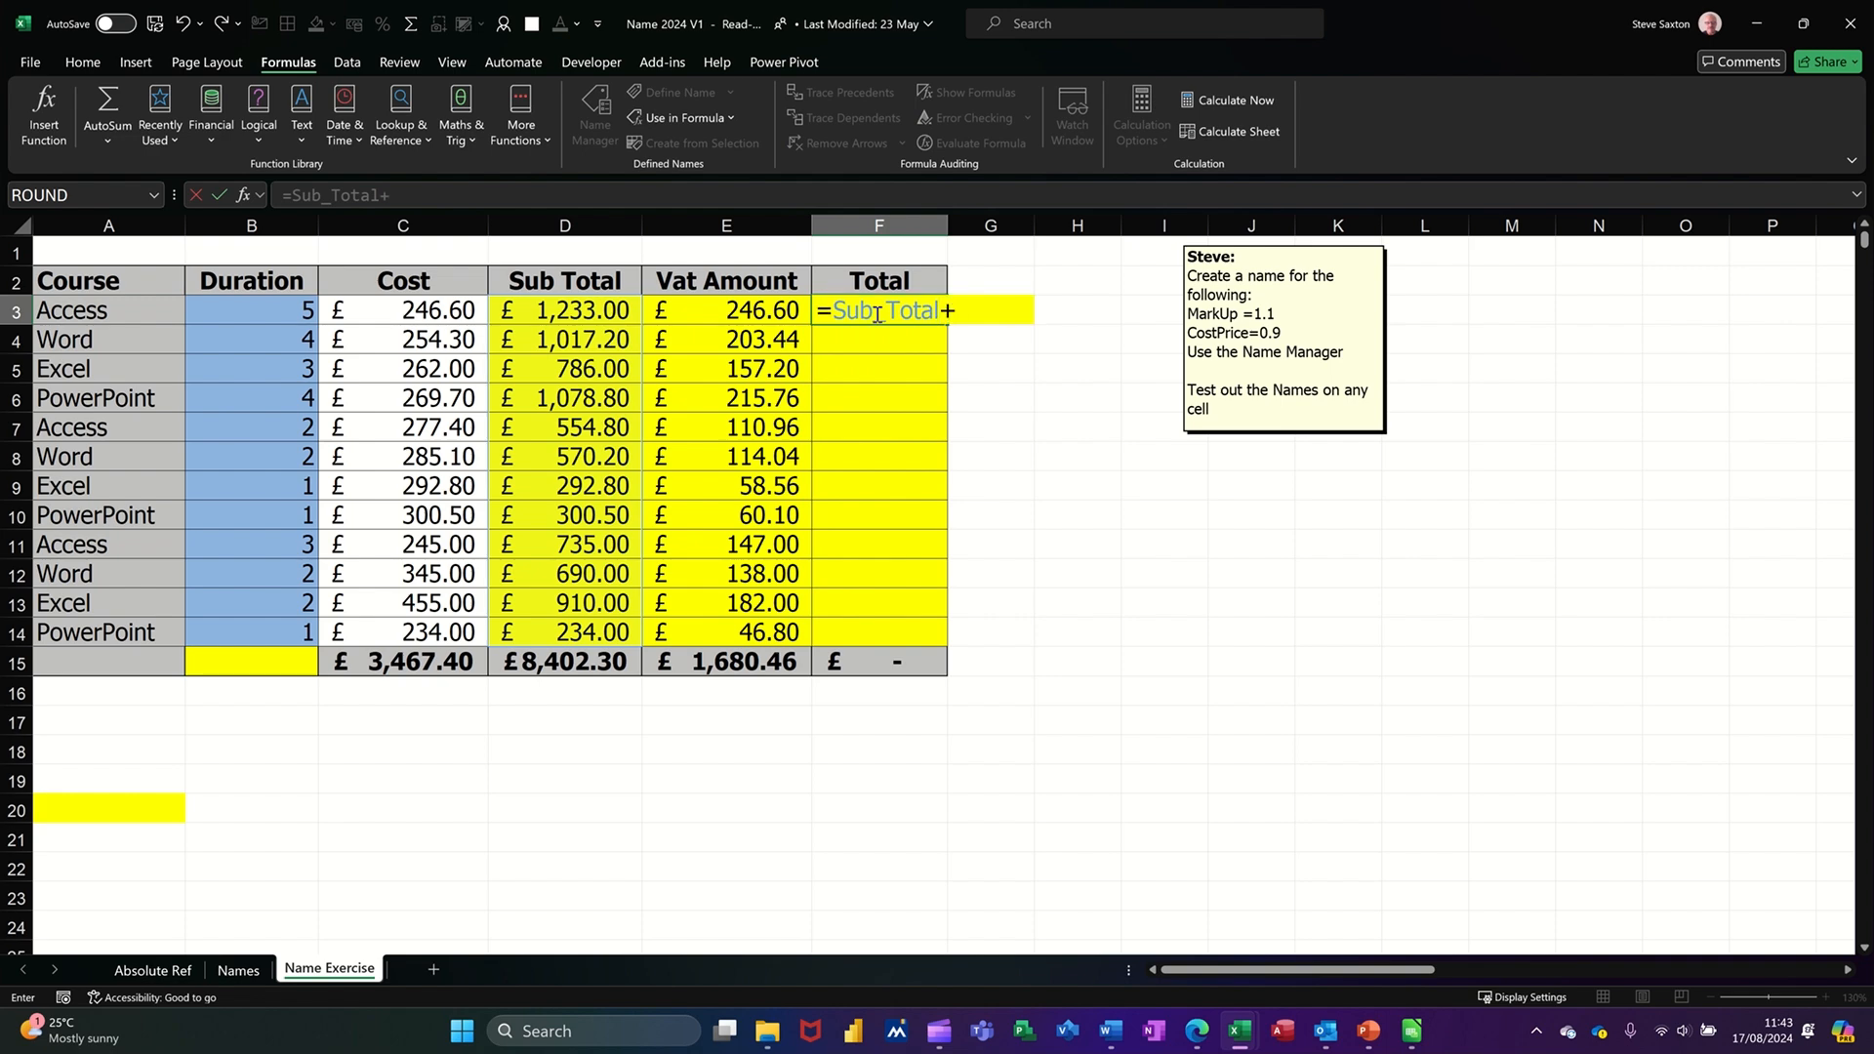
type("vat")
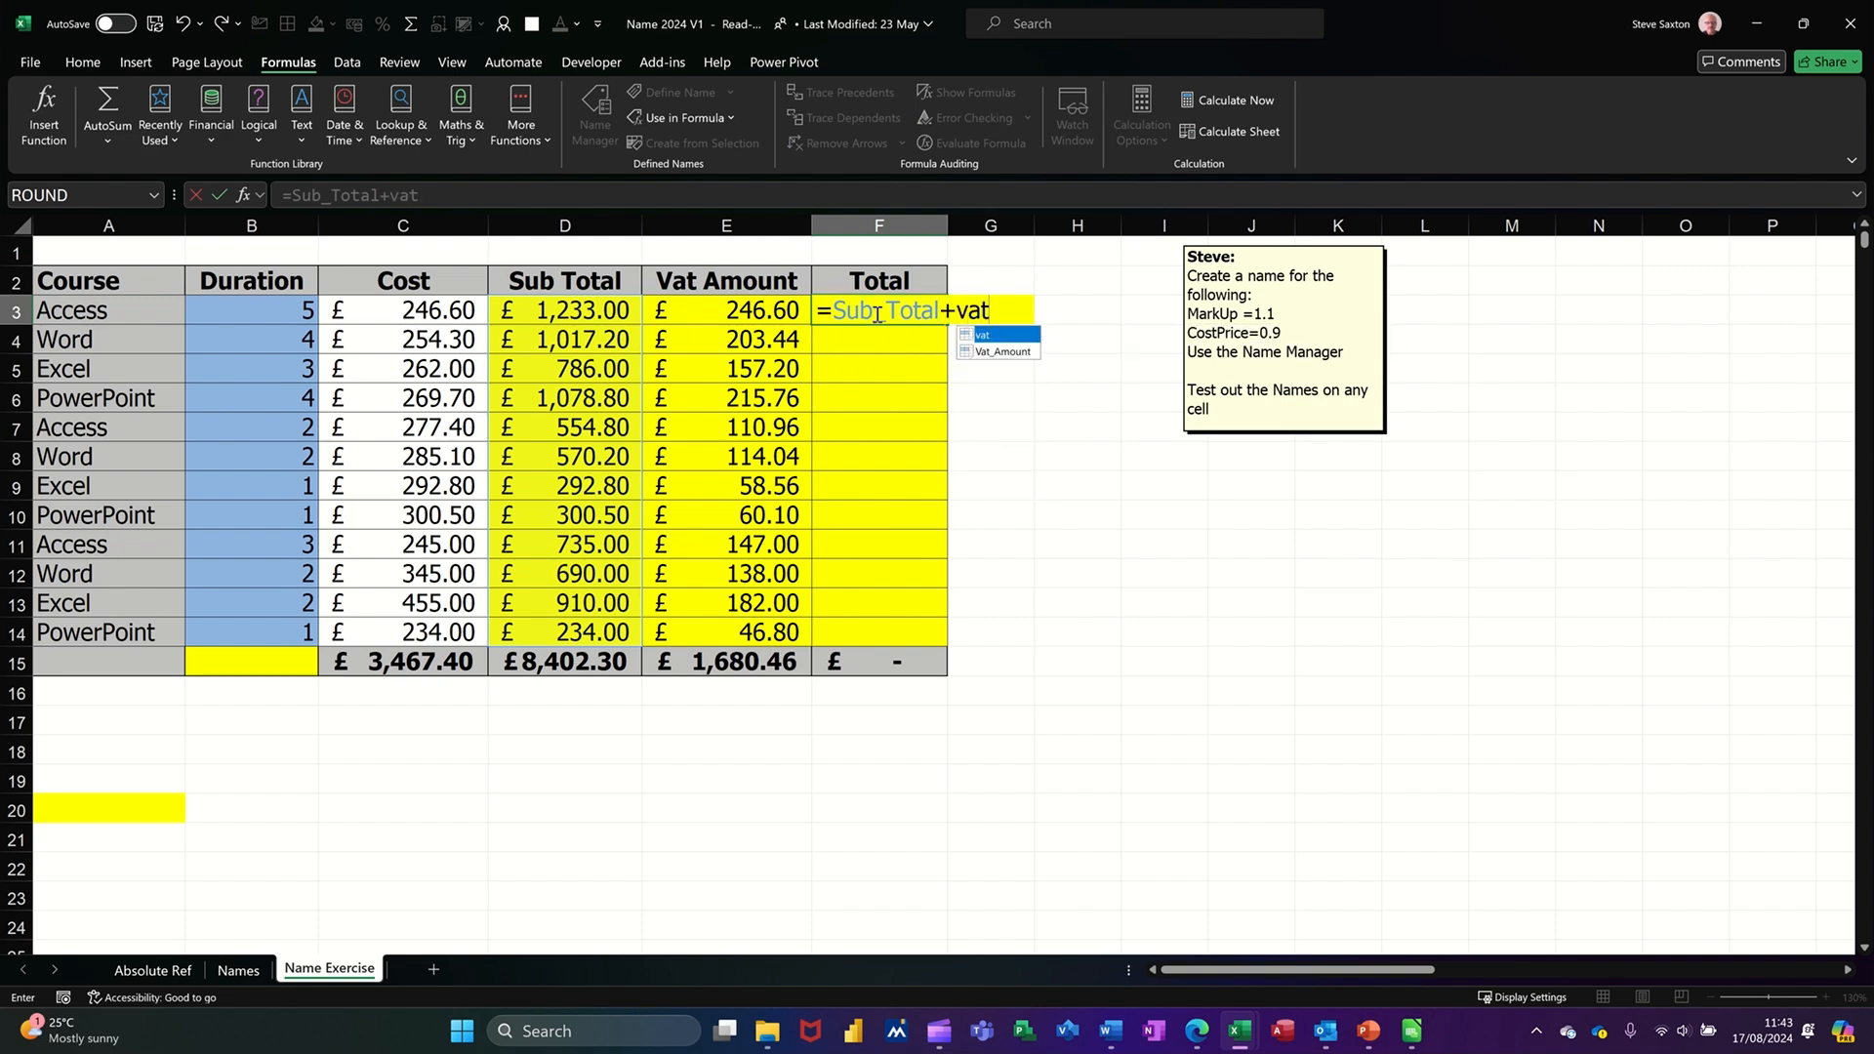
key("Down")
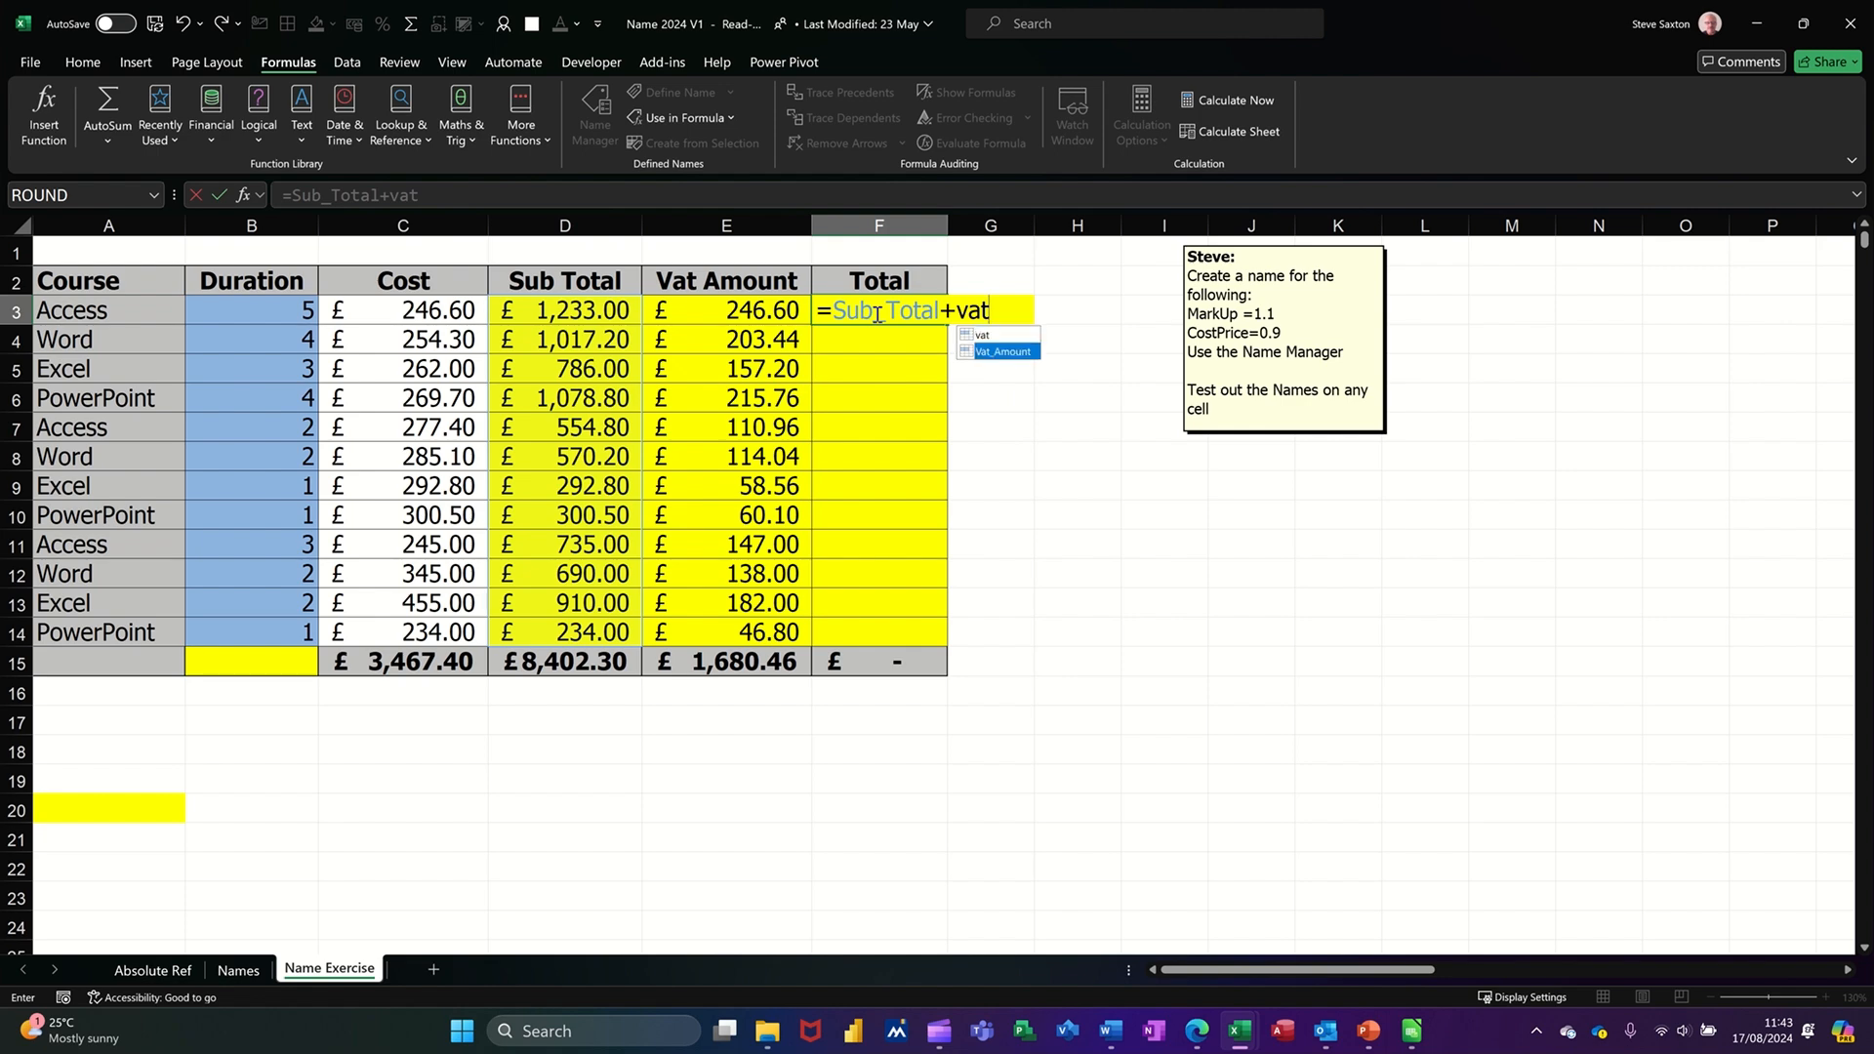
key("Tab")
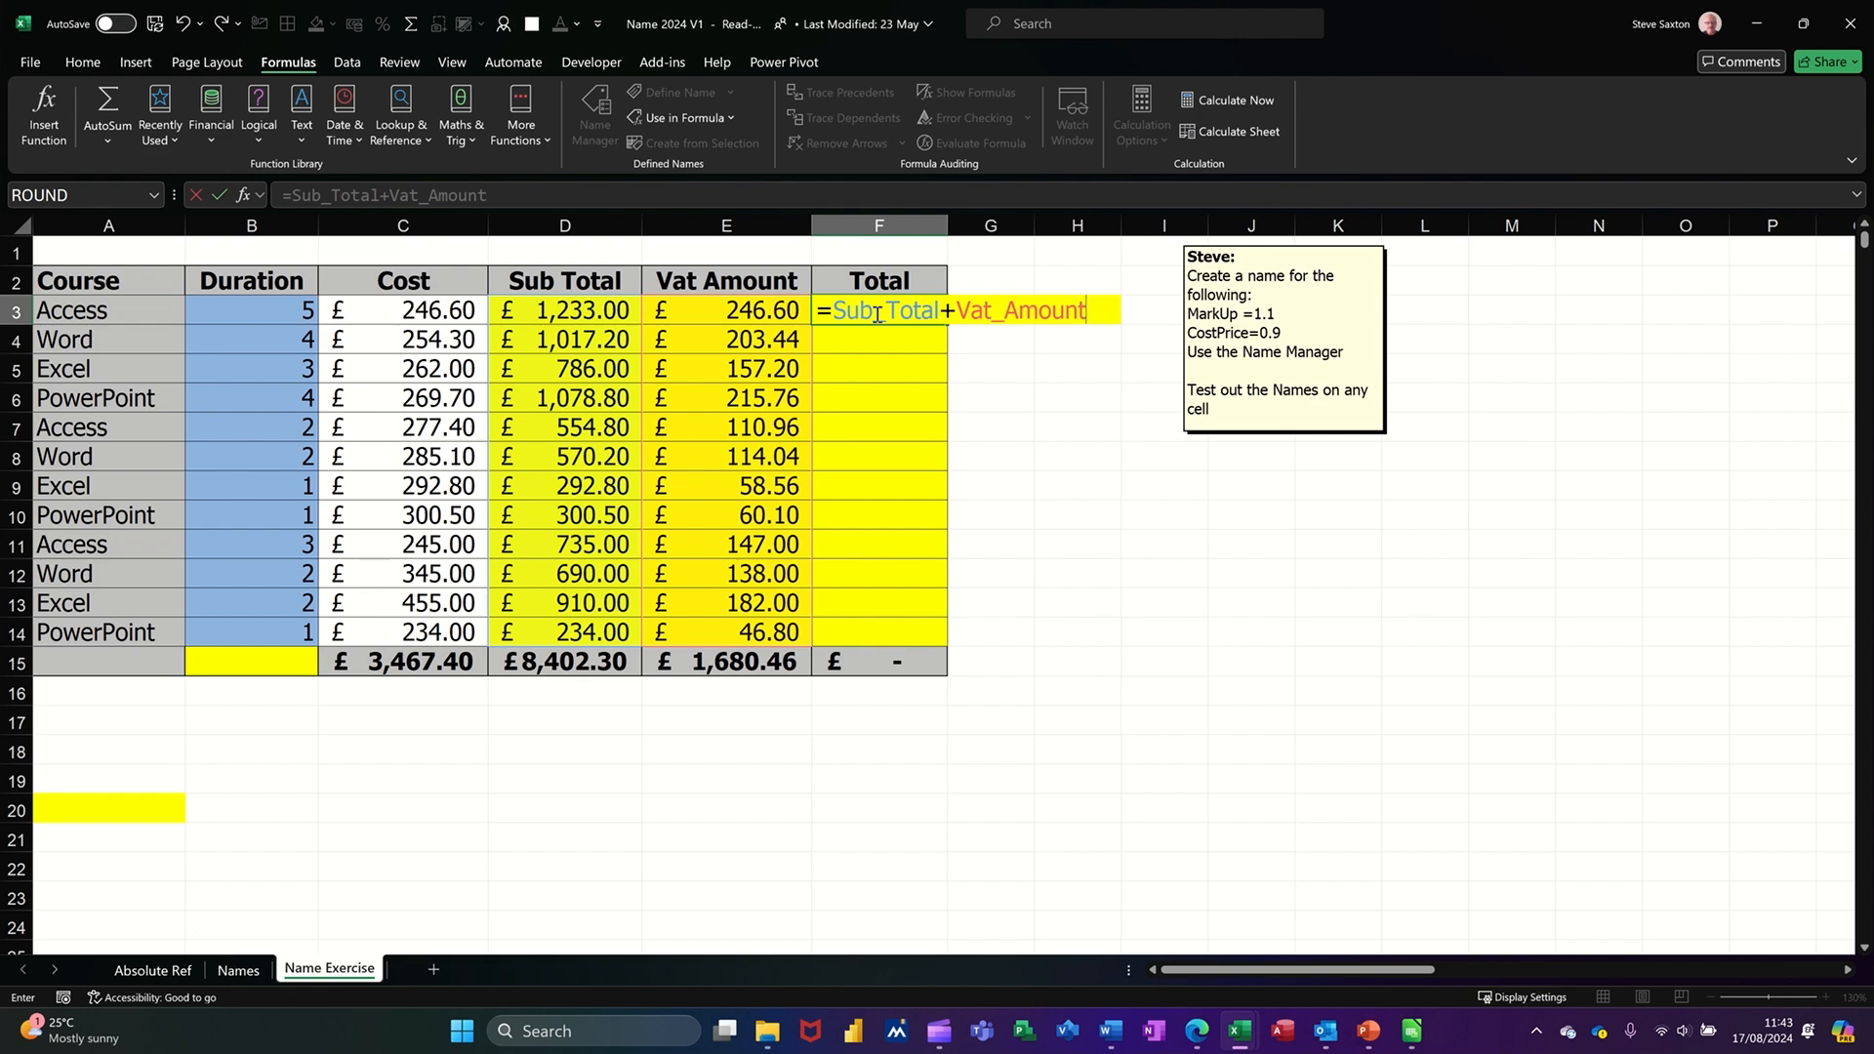
left_click(220, 194)
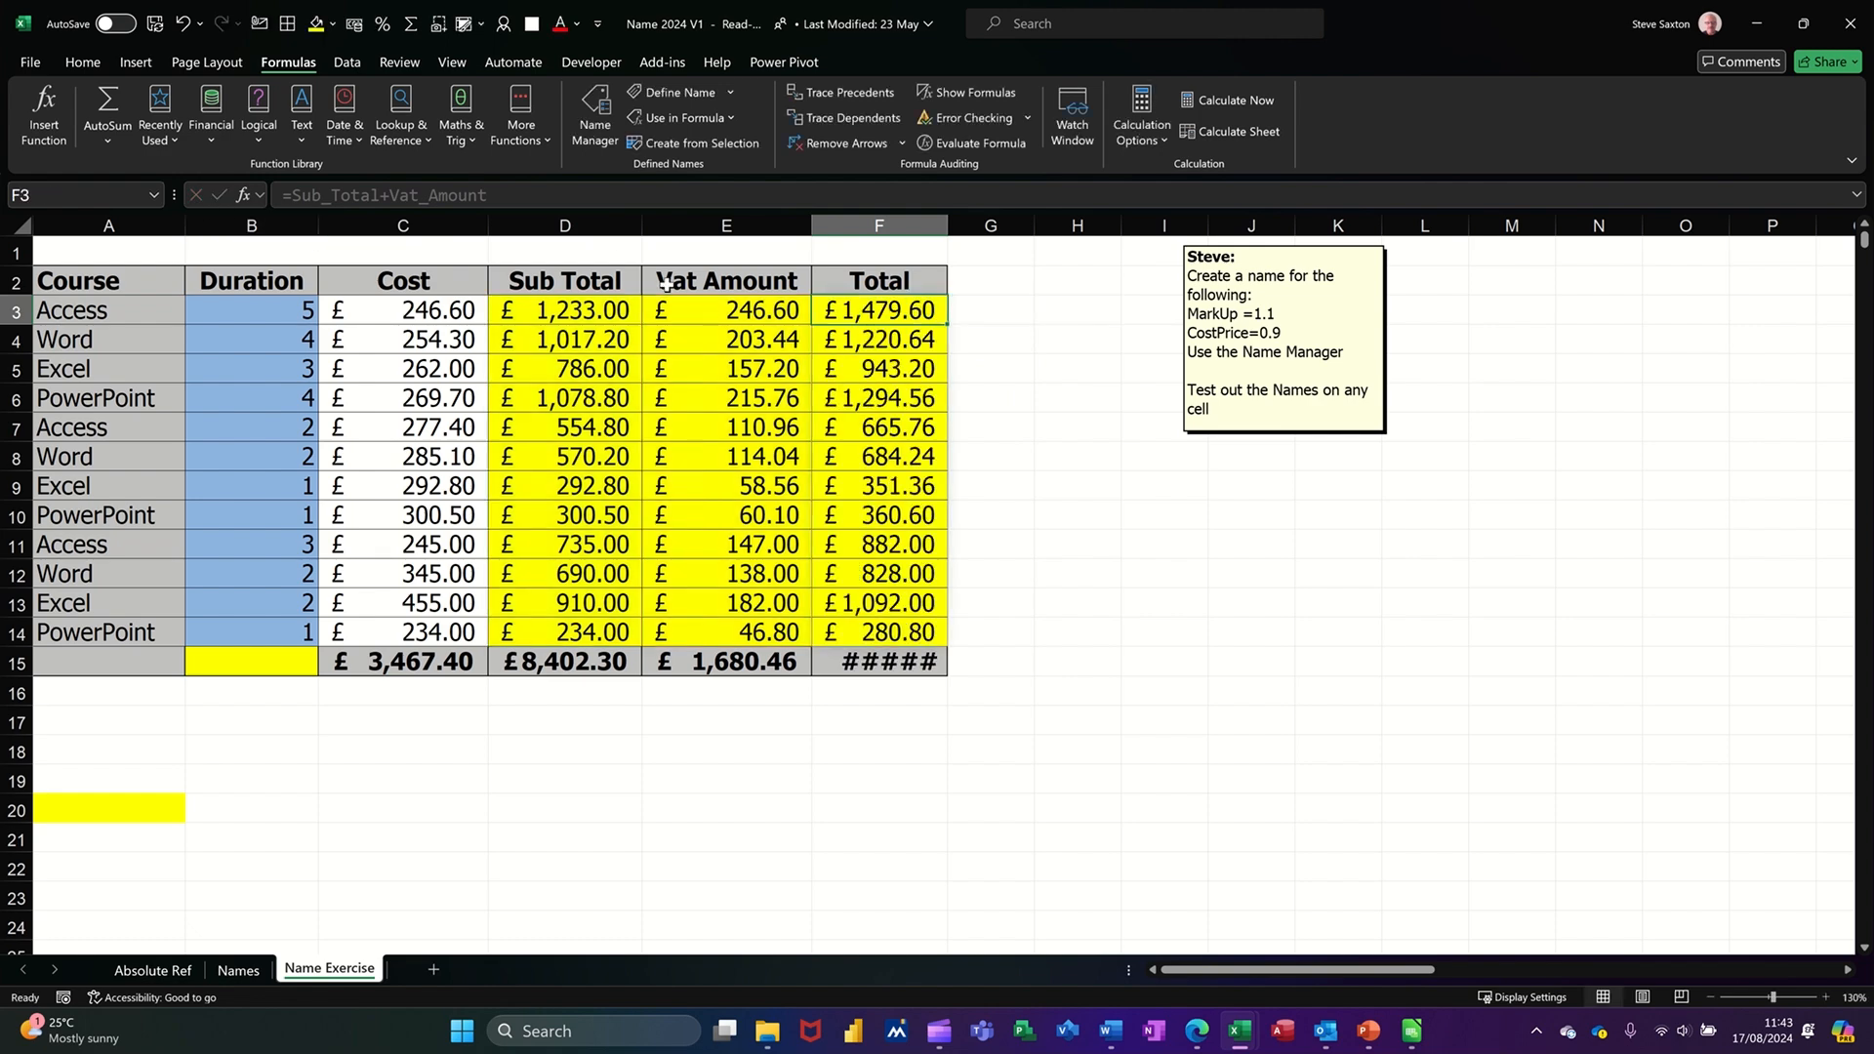
double_click(944, 236)
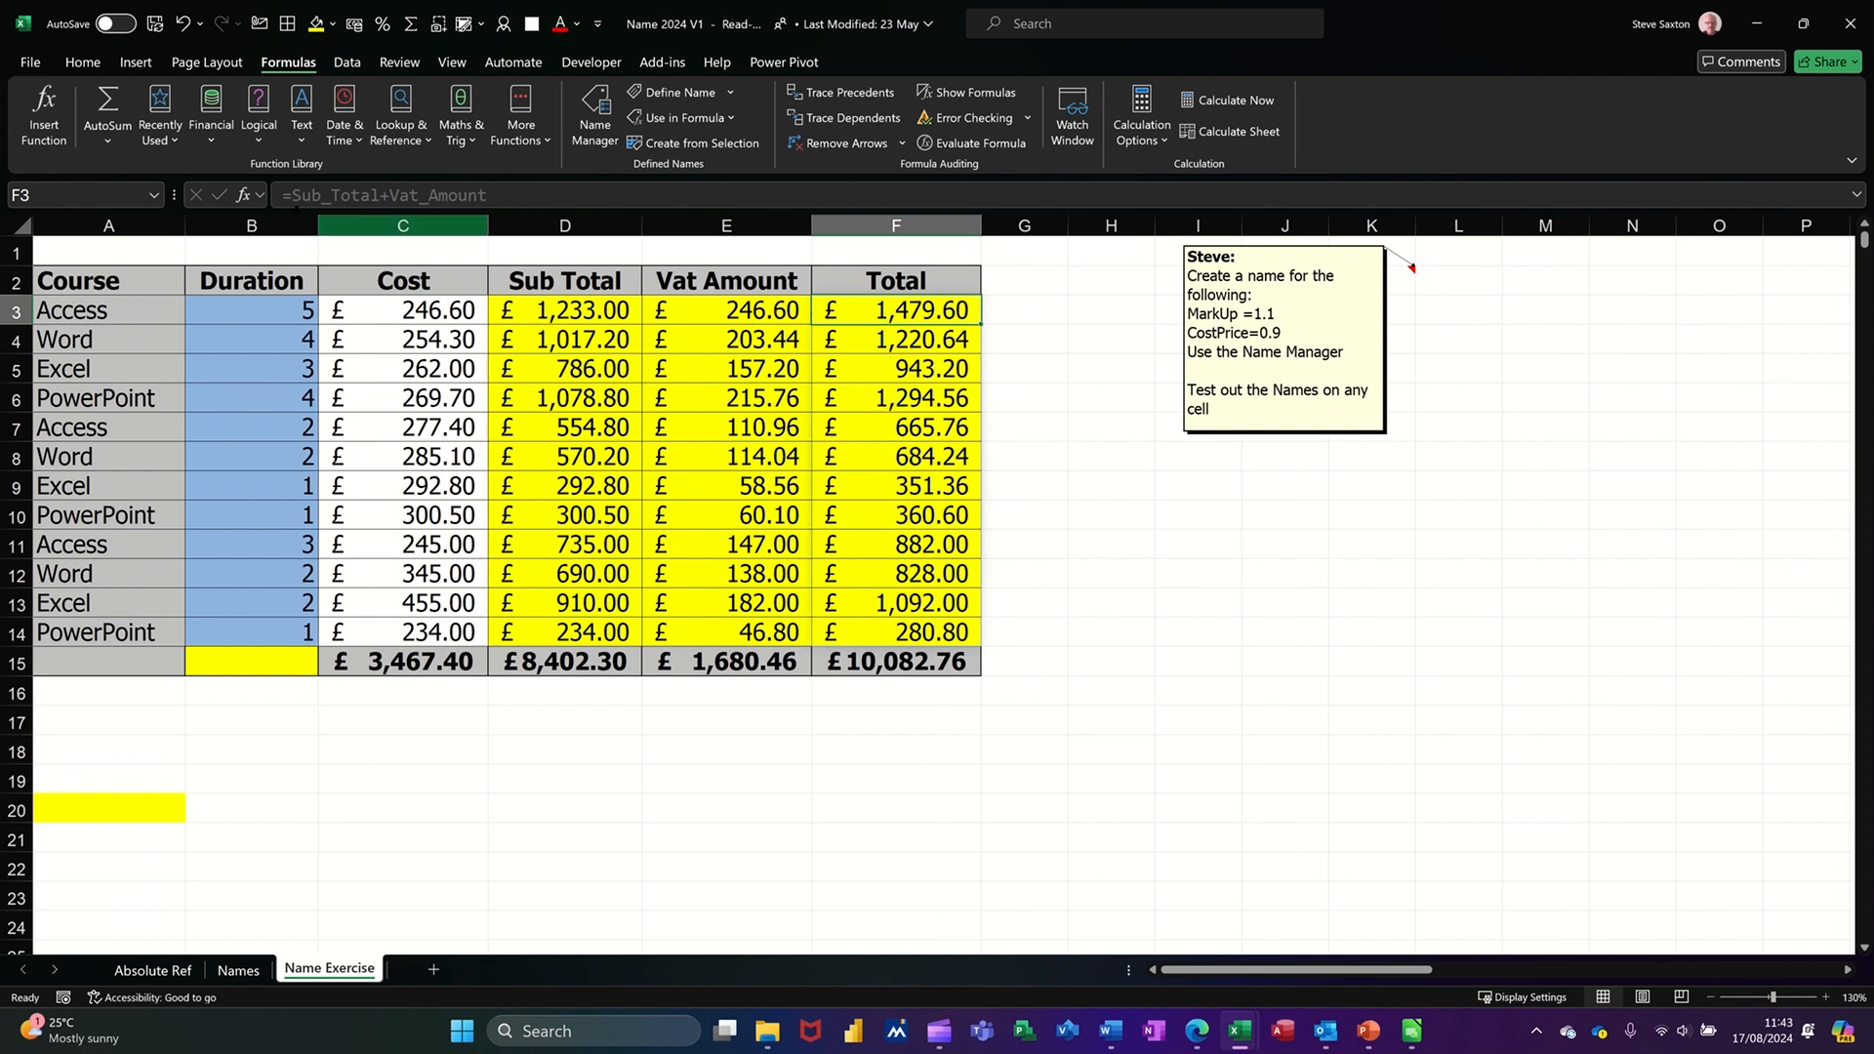
Compare the formulas in cells F3 and F4 of the Total column
left_click(877, 345)
left_click(887, 314)
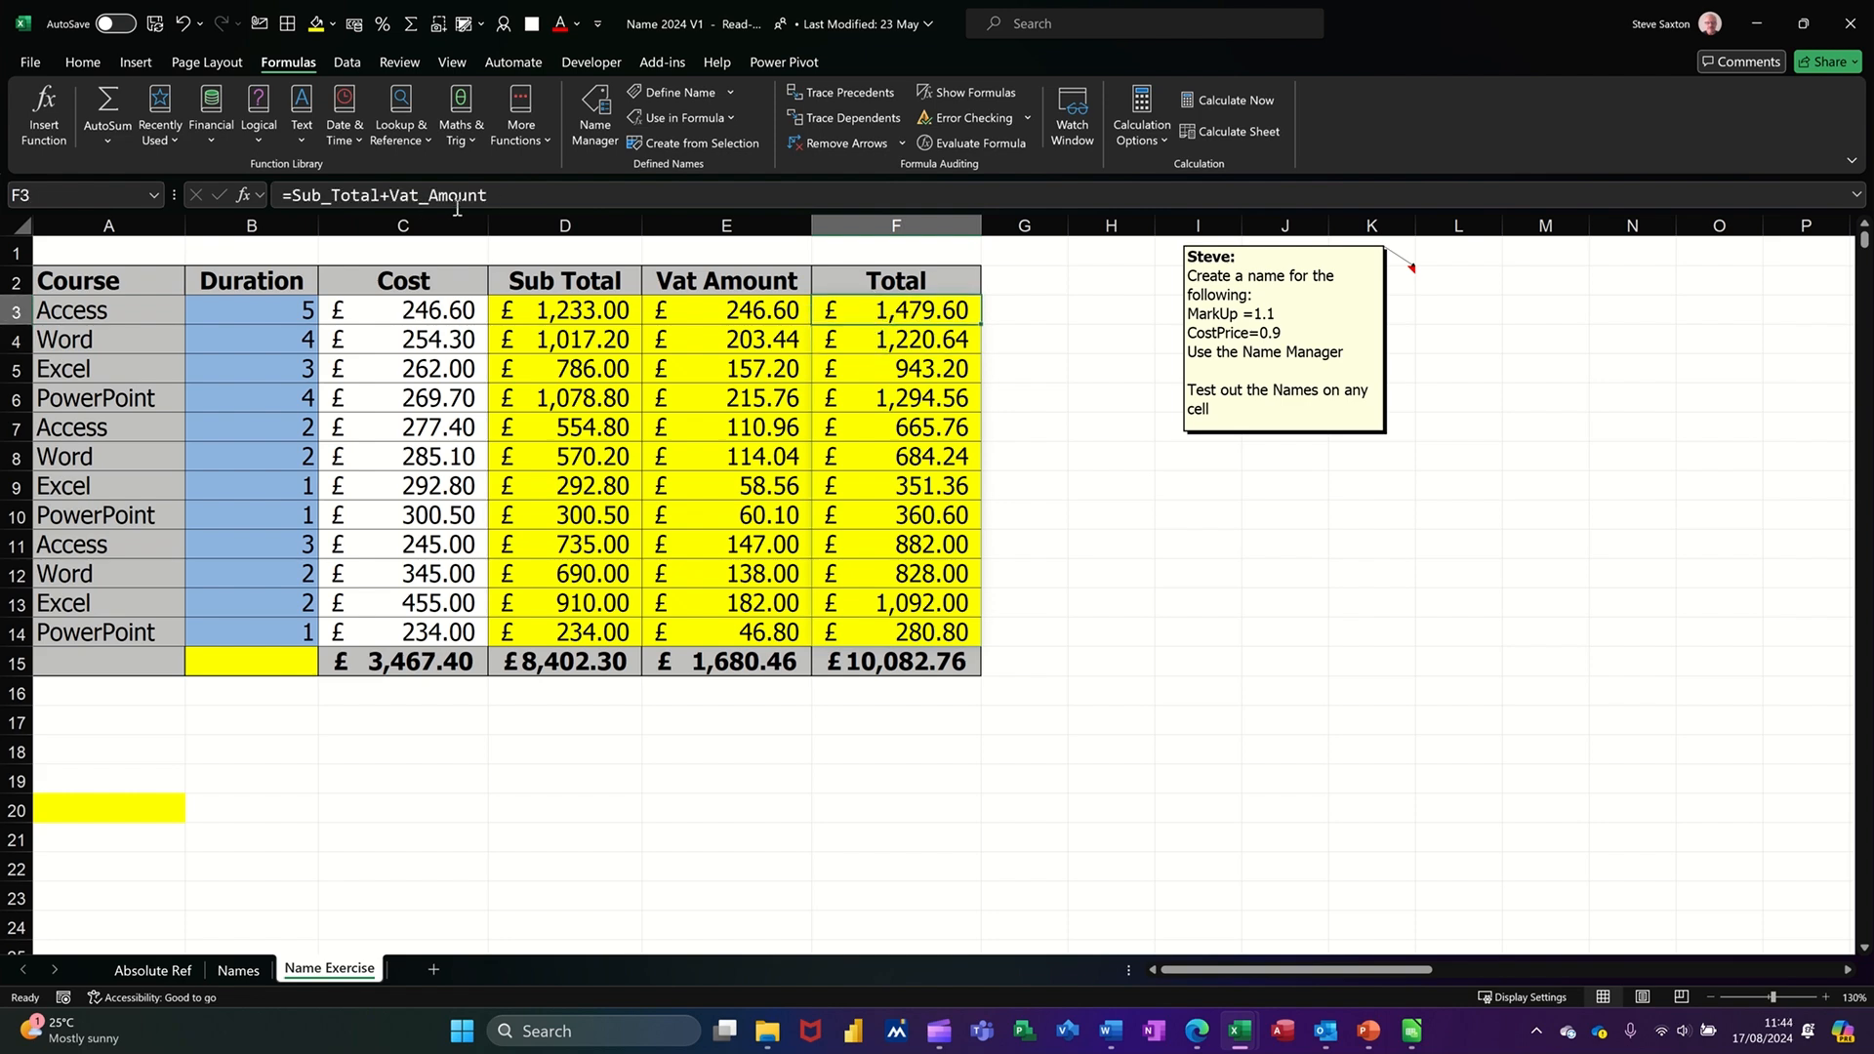
left_click(861, 337)
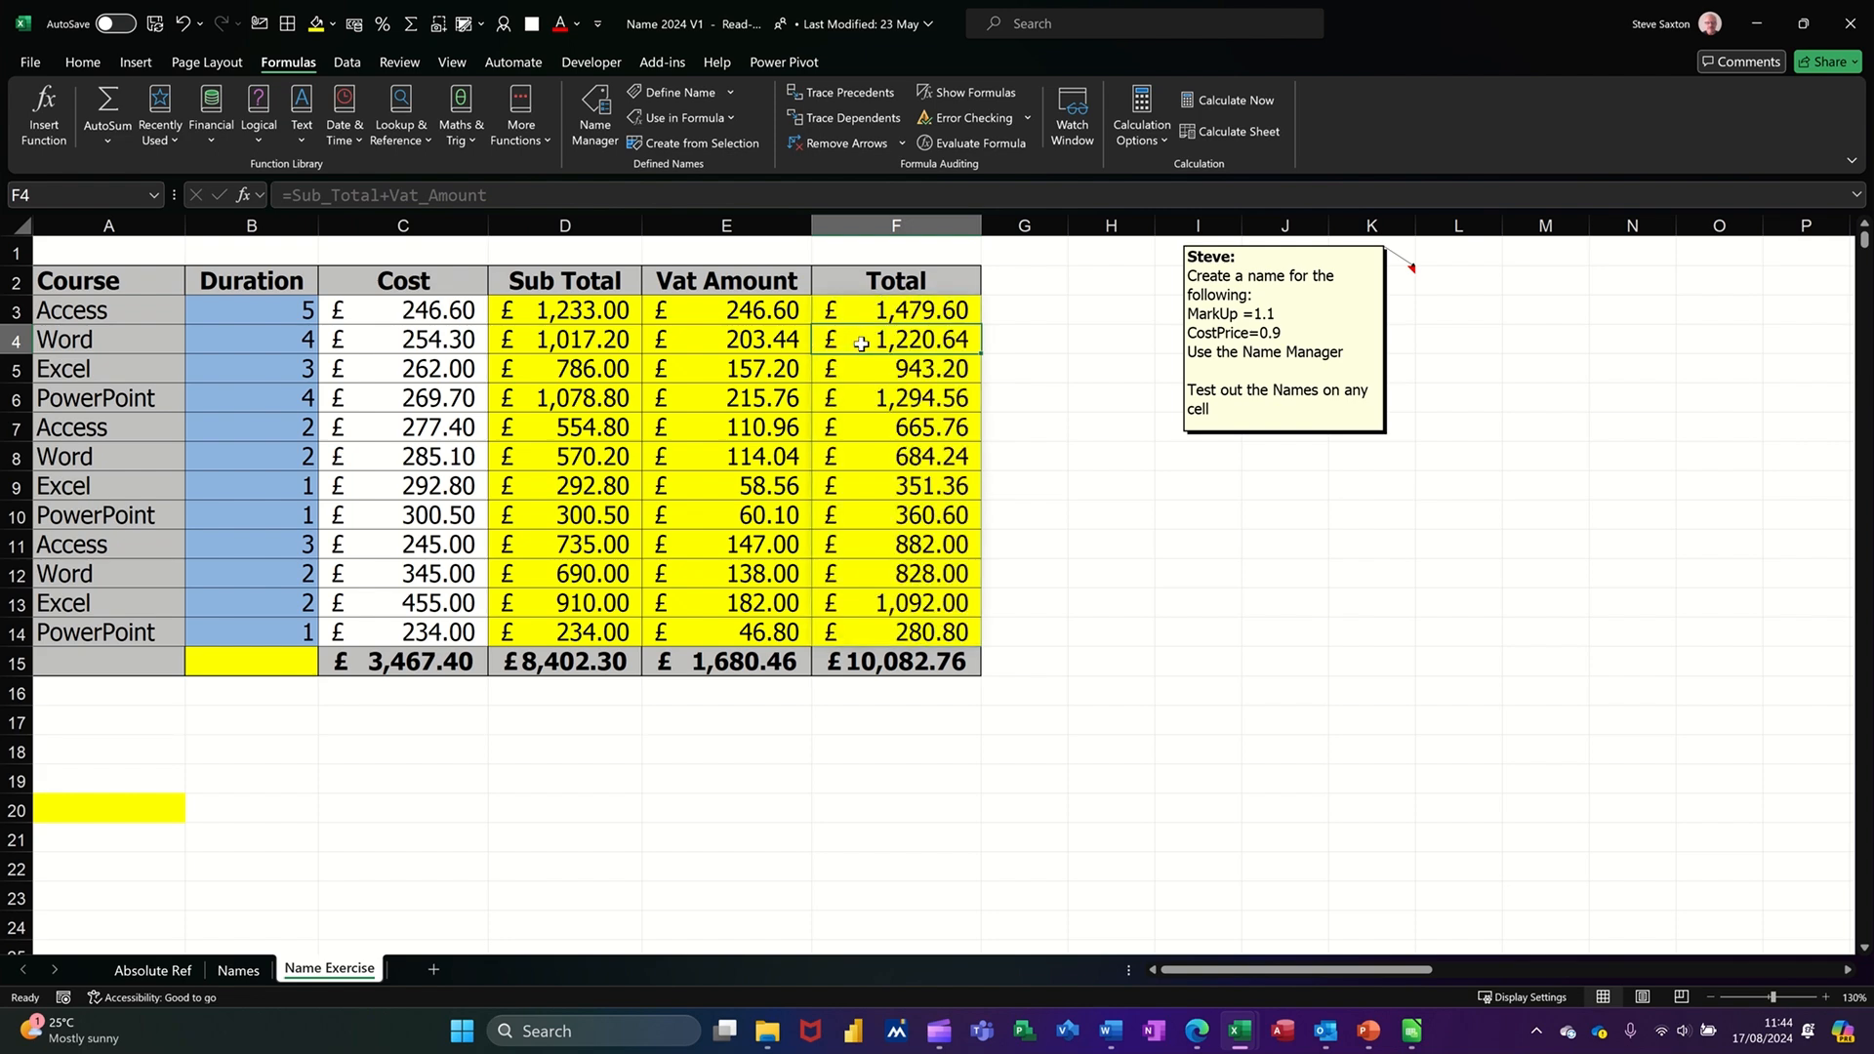
Clear the formula in cell F3 and enter a first name as text in cell F8
left_click(872, 309)
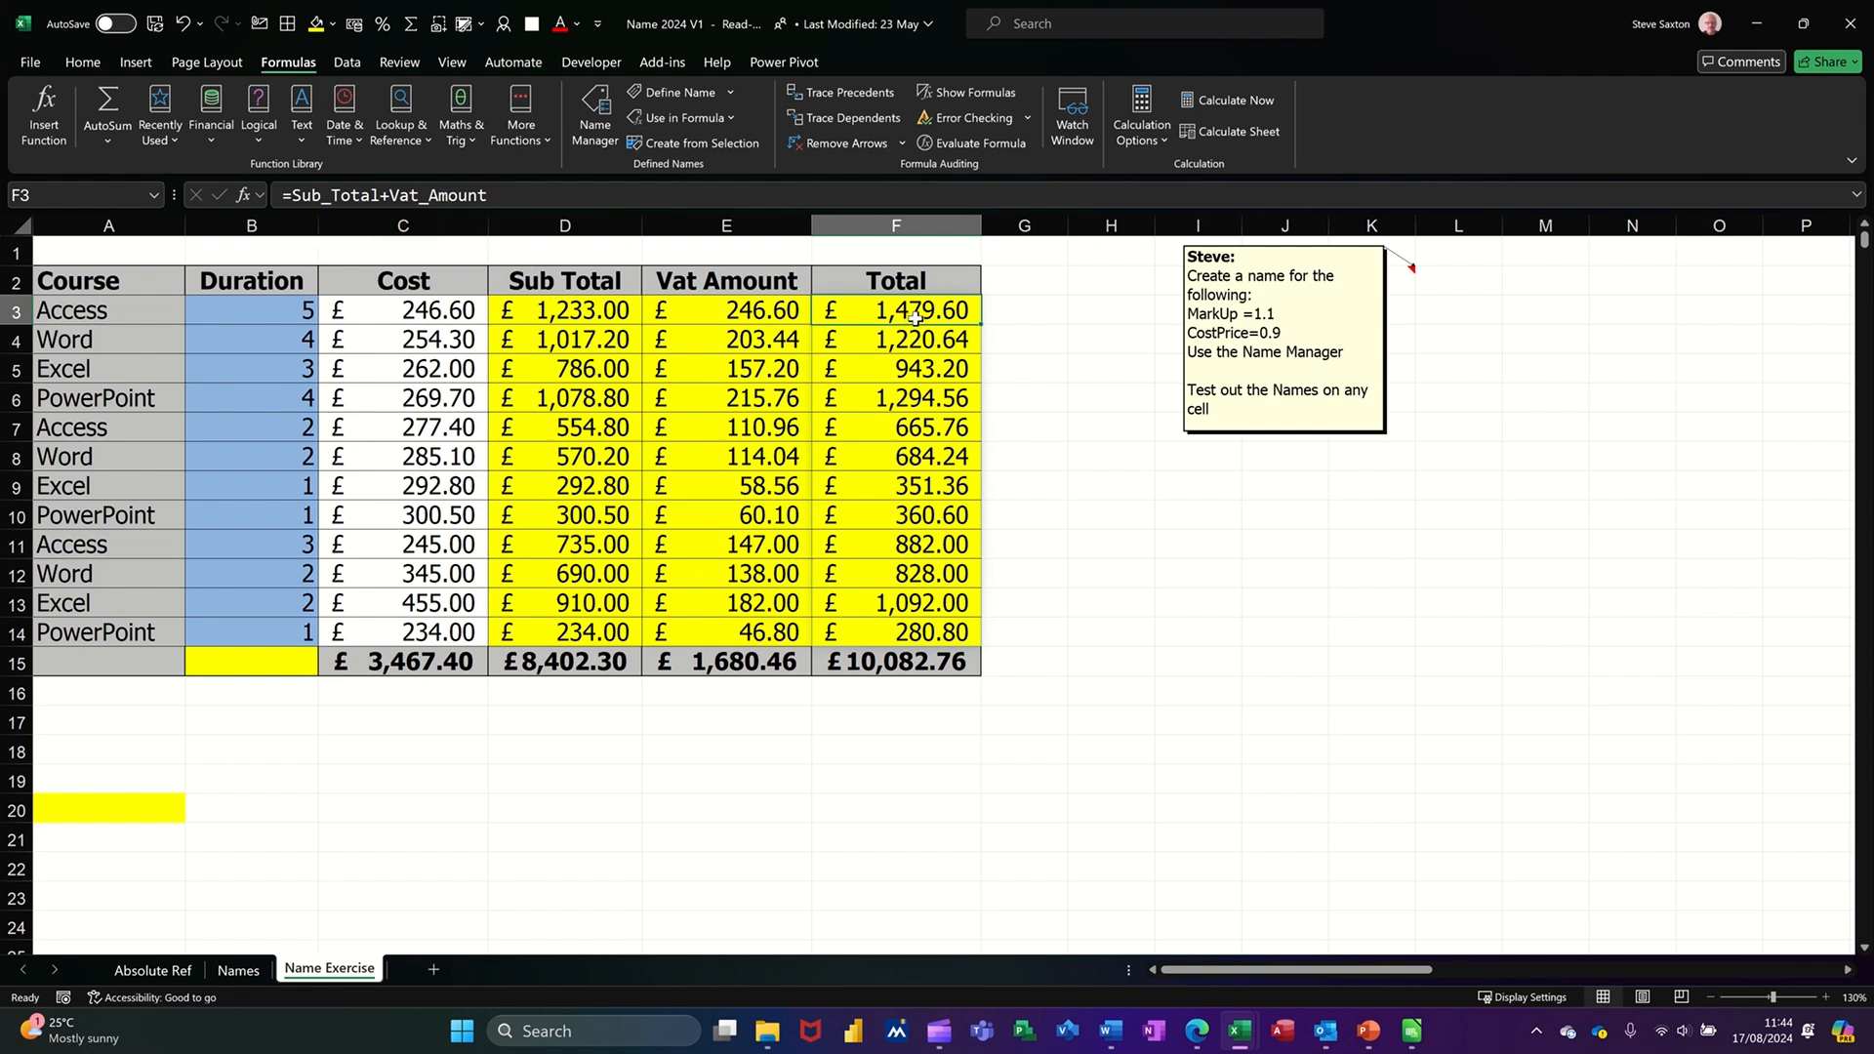
key("Delete")
left_click(891, 457)
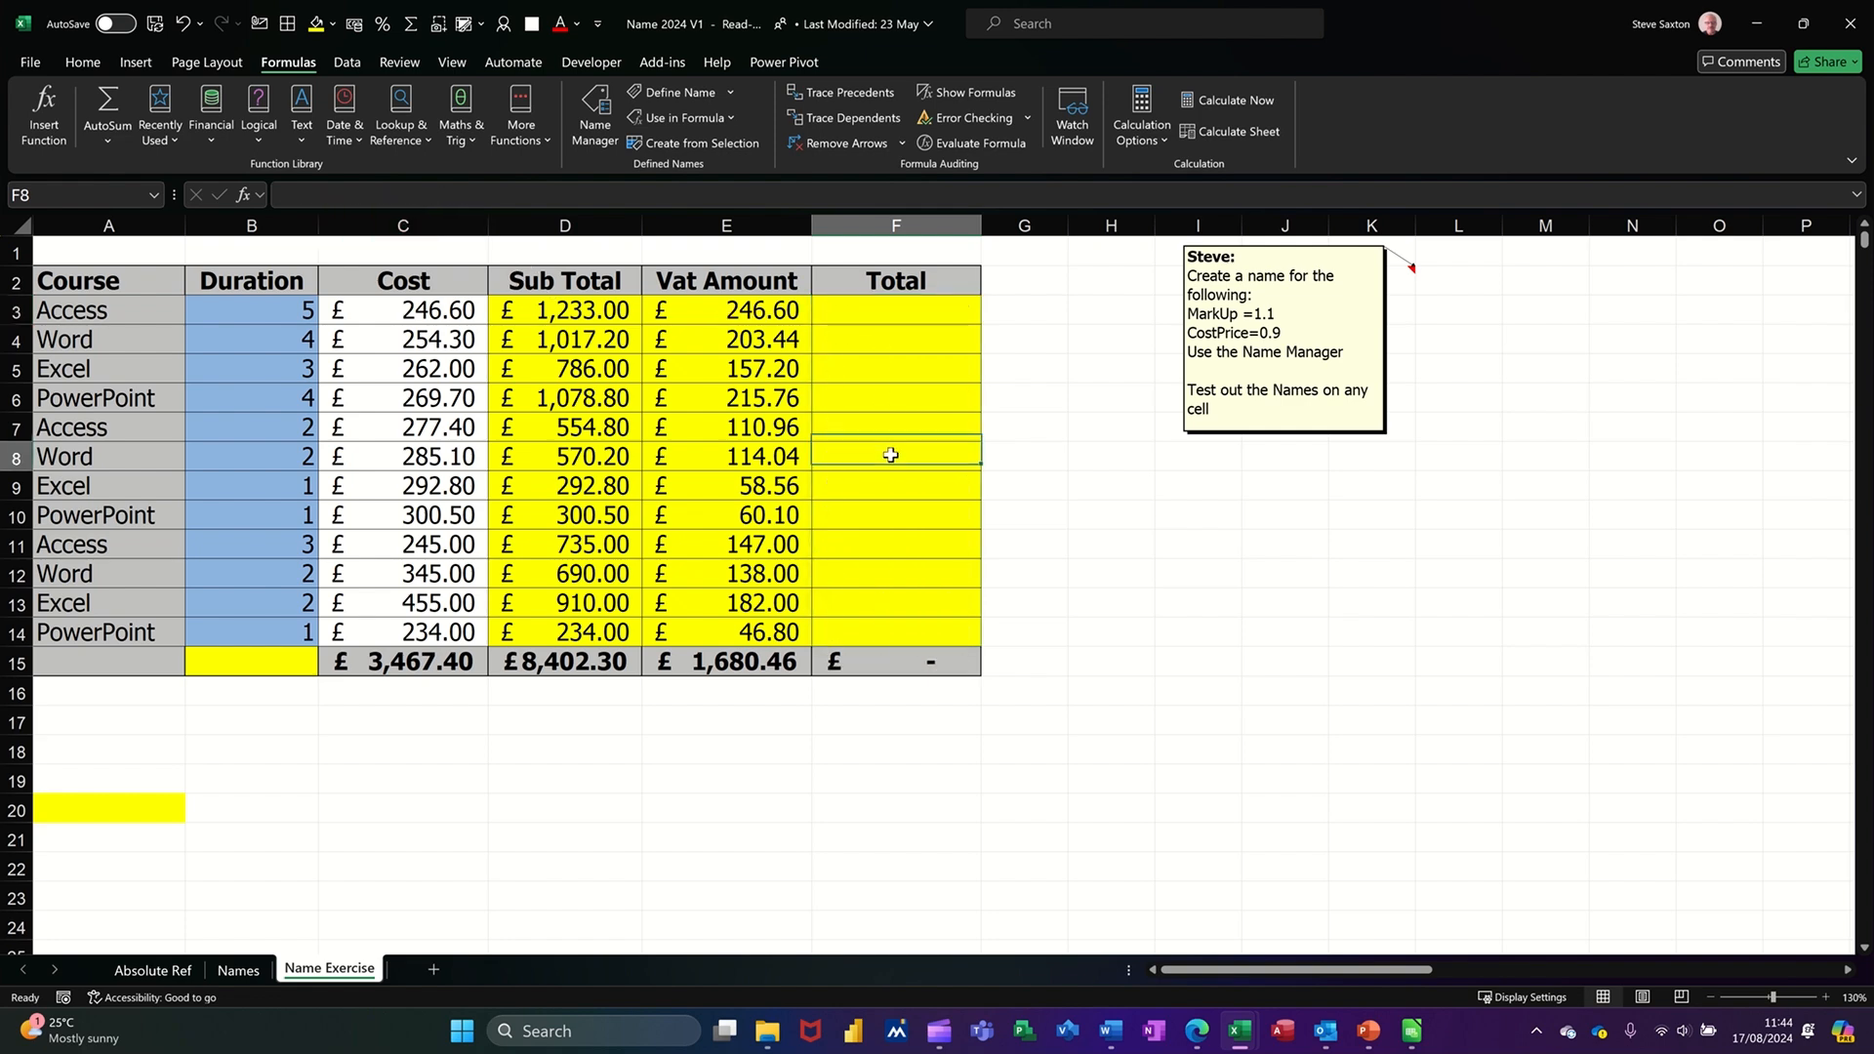
type("steve")
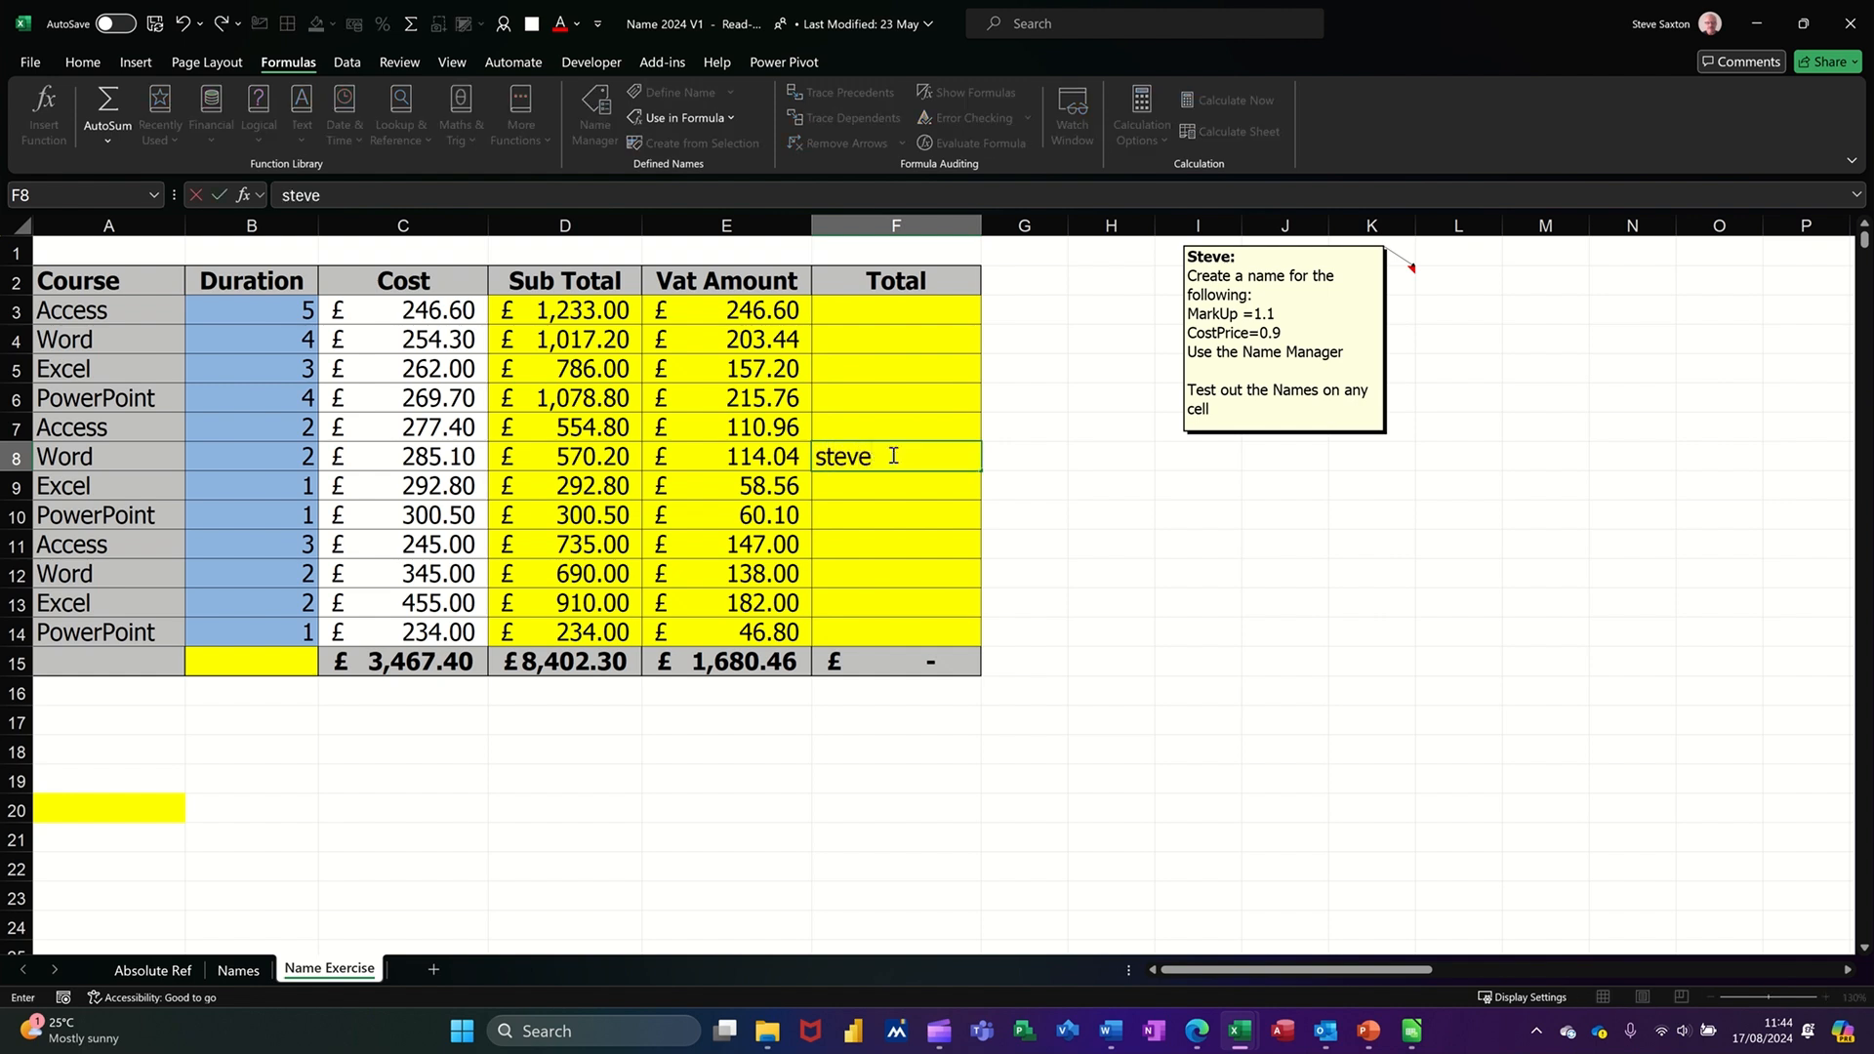
key("Return")
key("Return")
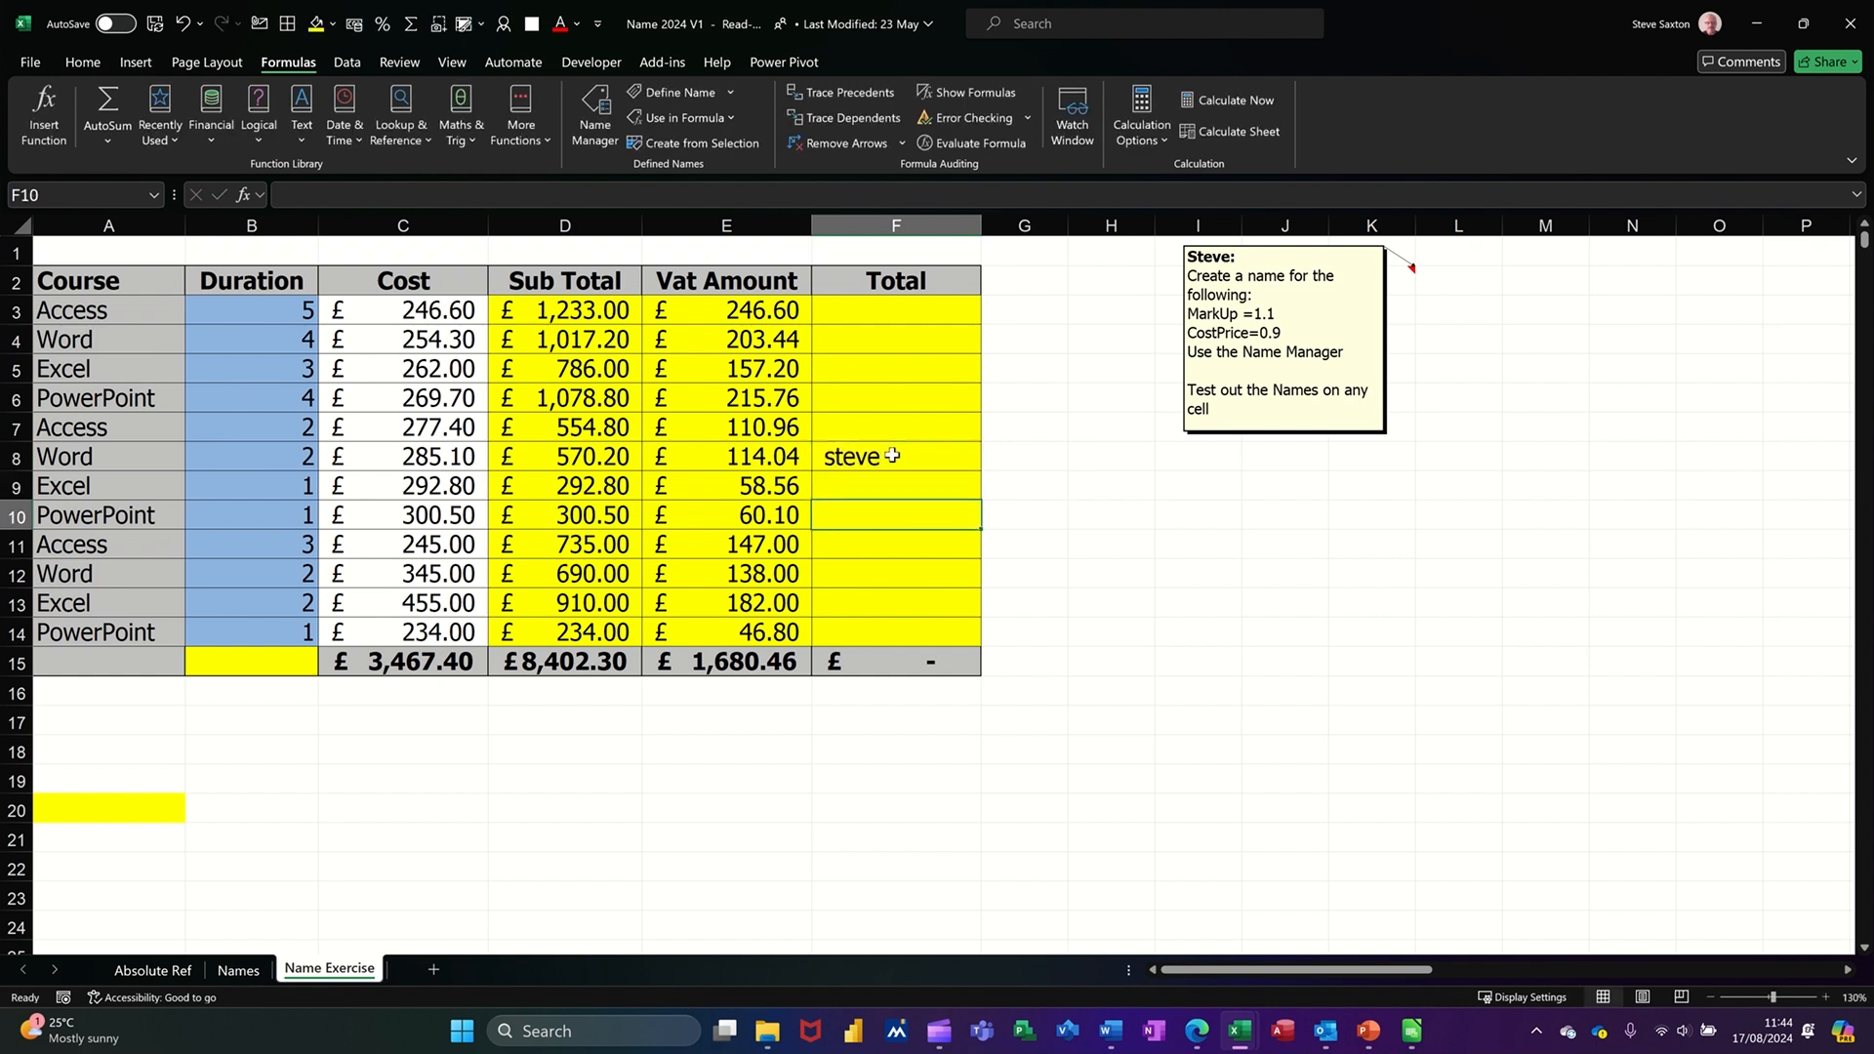
Re-enter the formula =Sub_Total+Vat_Amount in cell F3 with the text still in cell F8
left_click(904, 317)
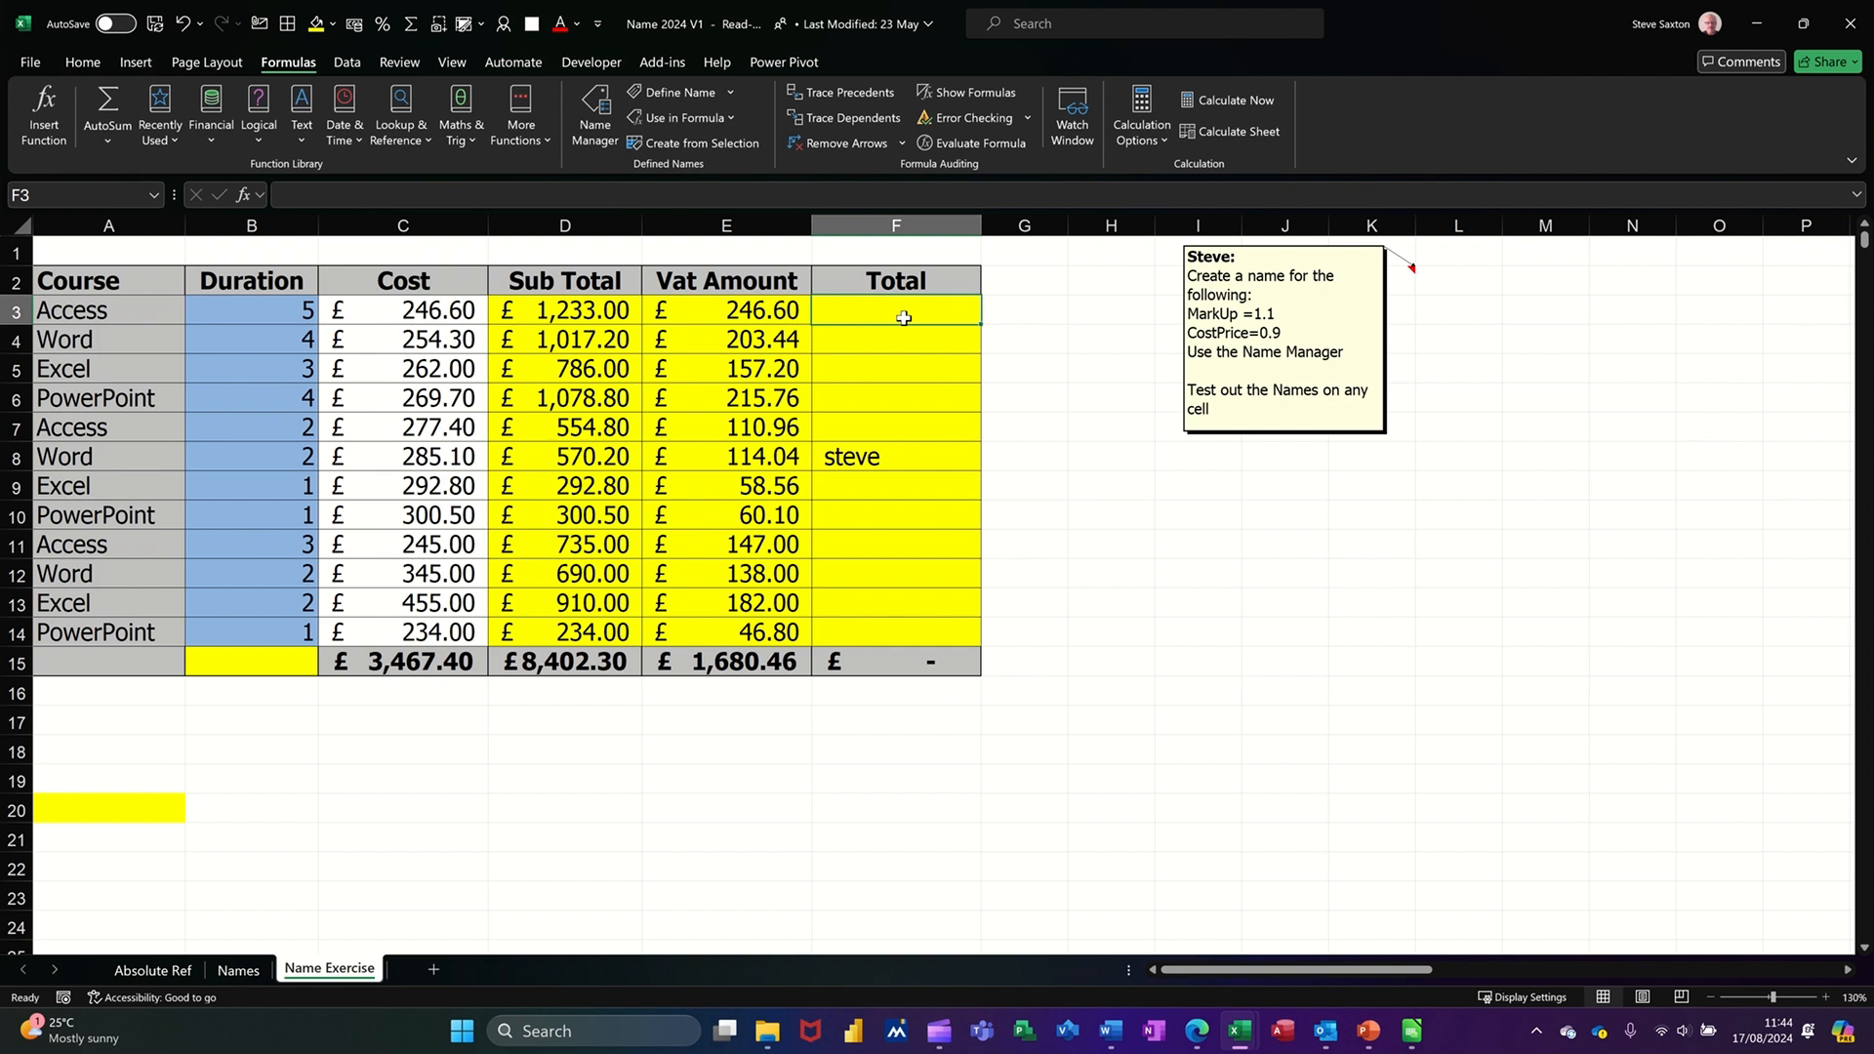
type("=sub")
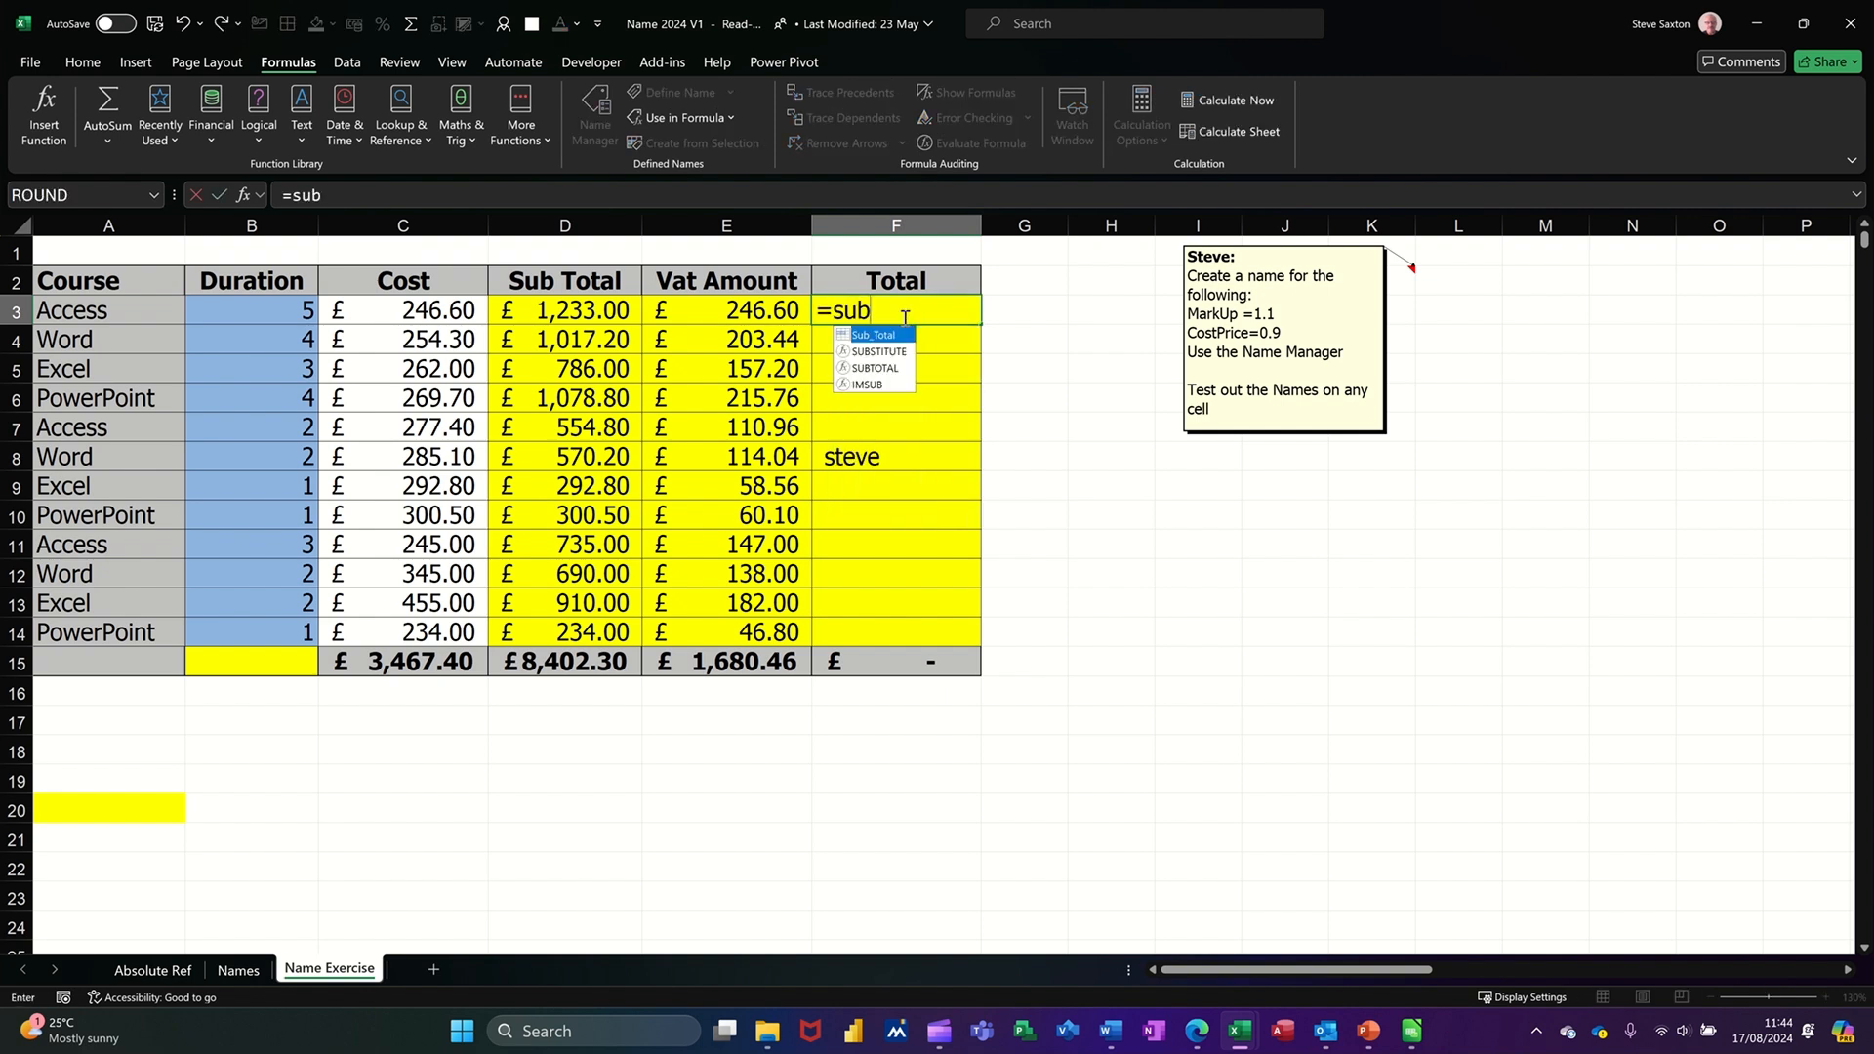
key("Tab")
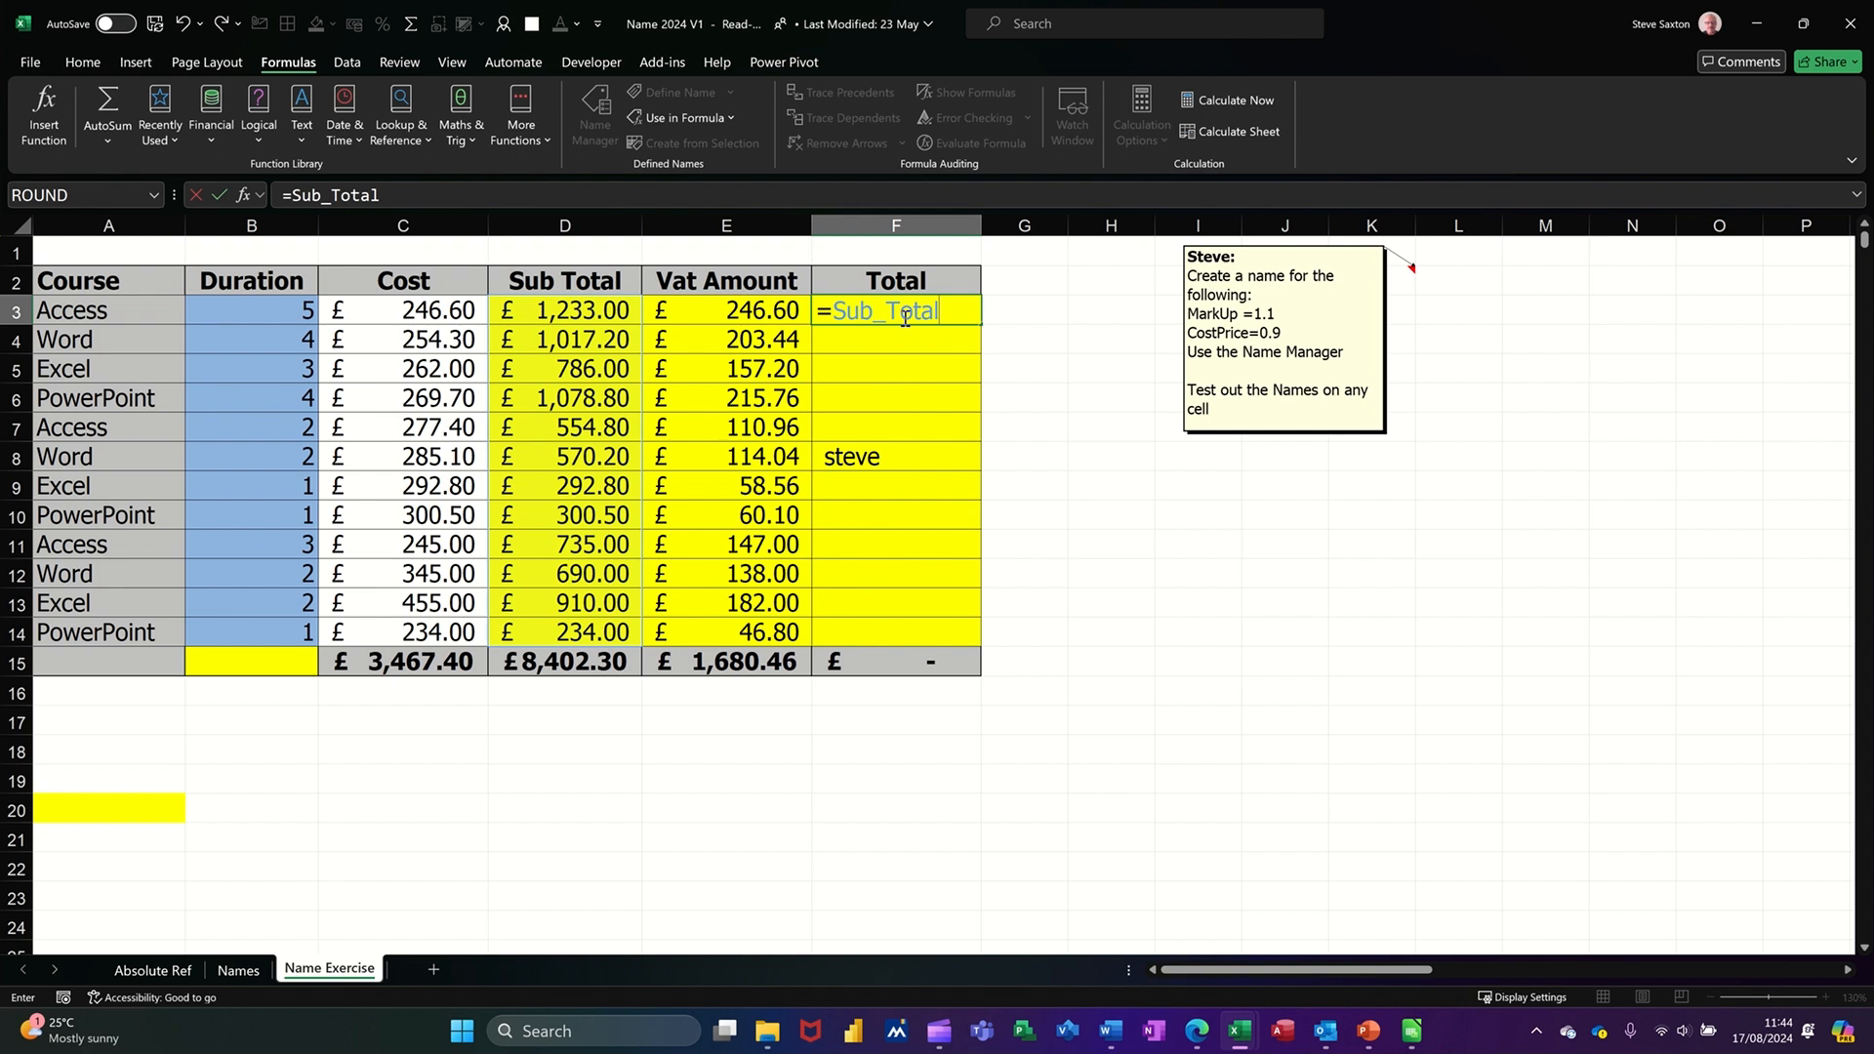
type("+vat")
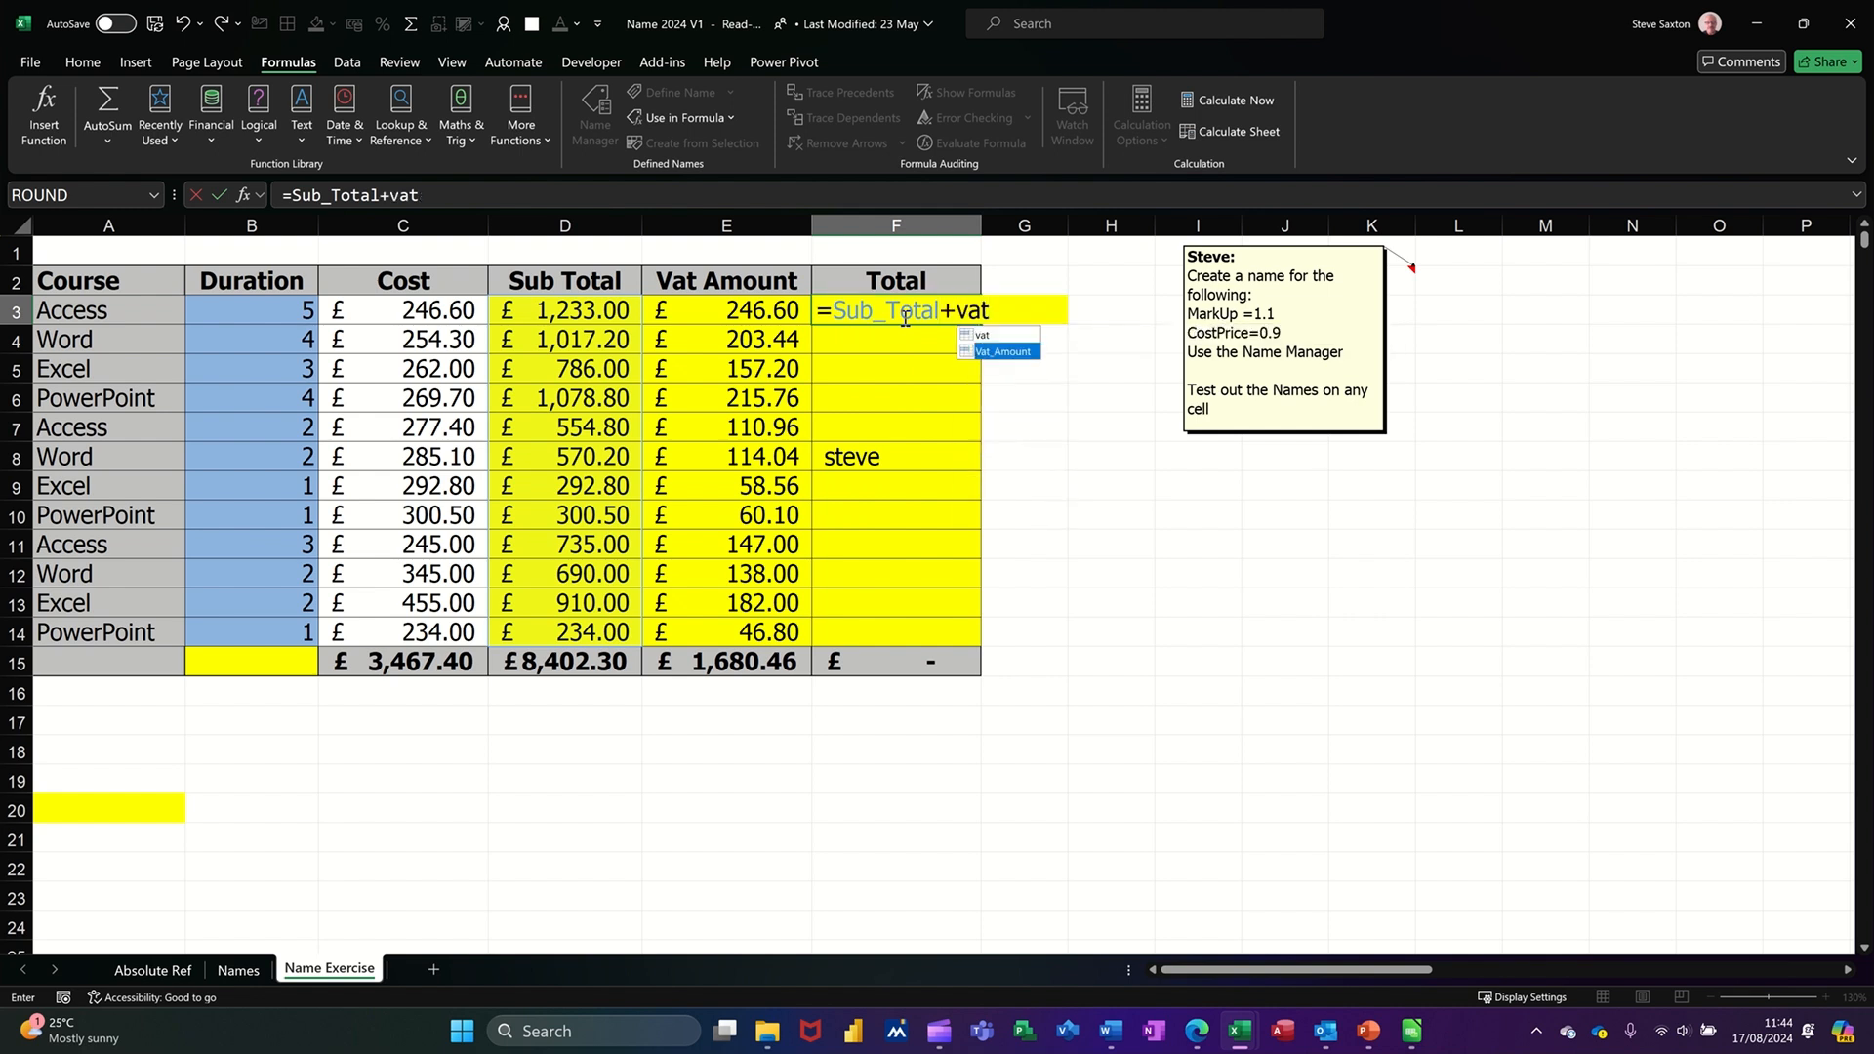
key("Tab")
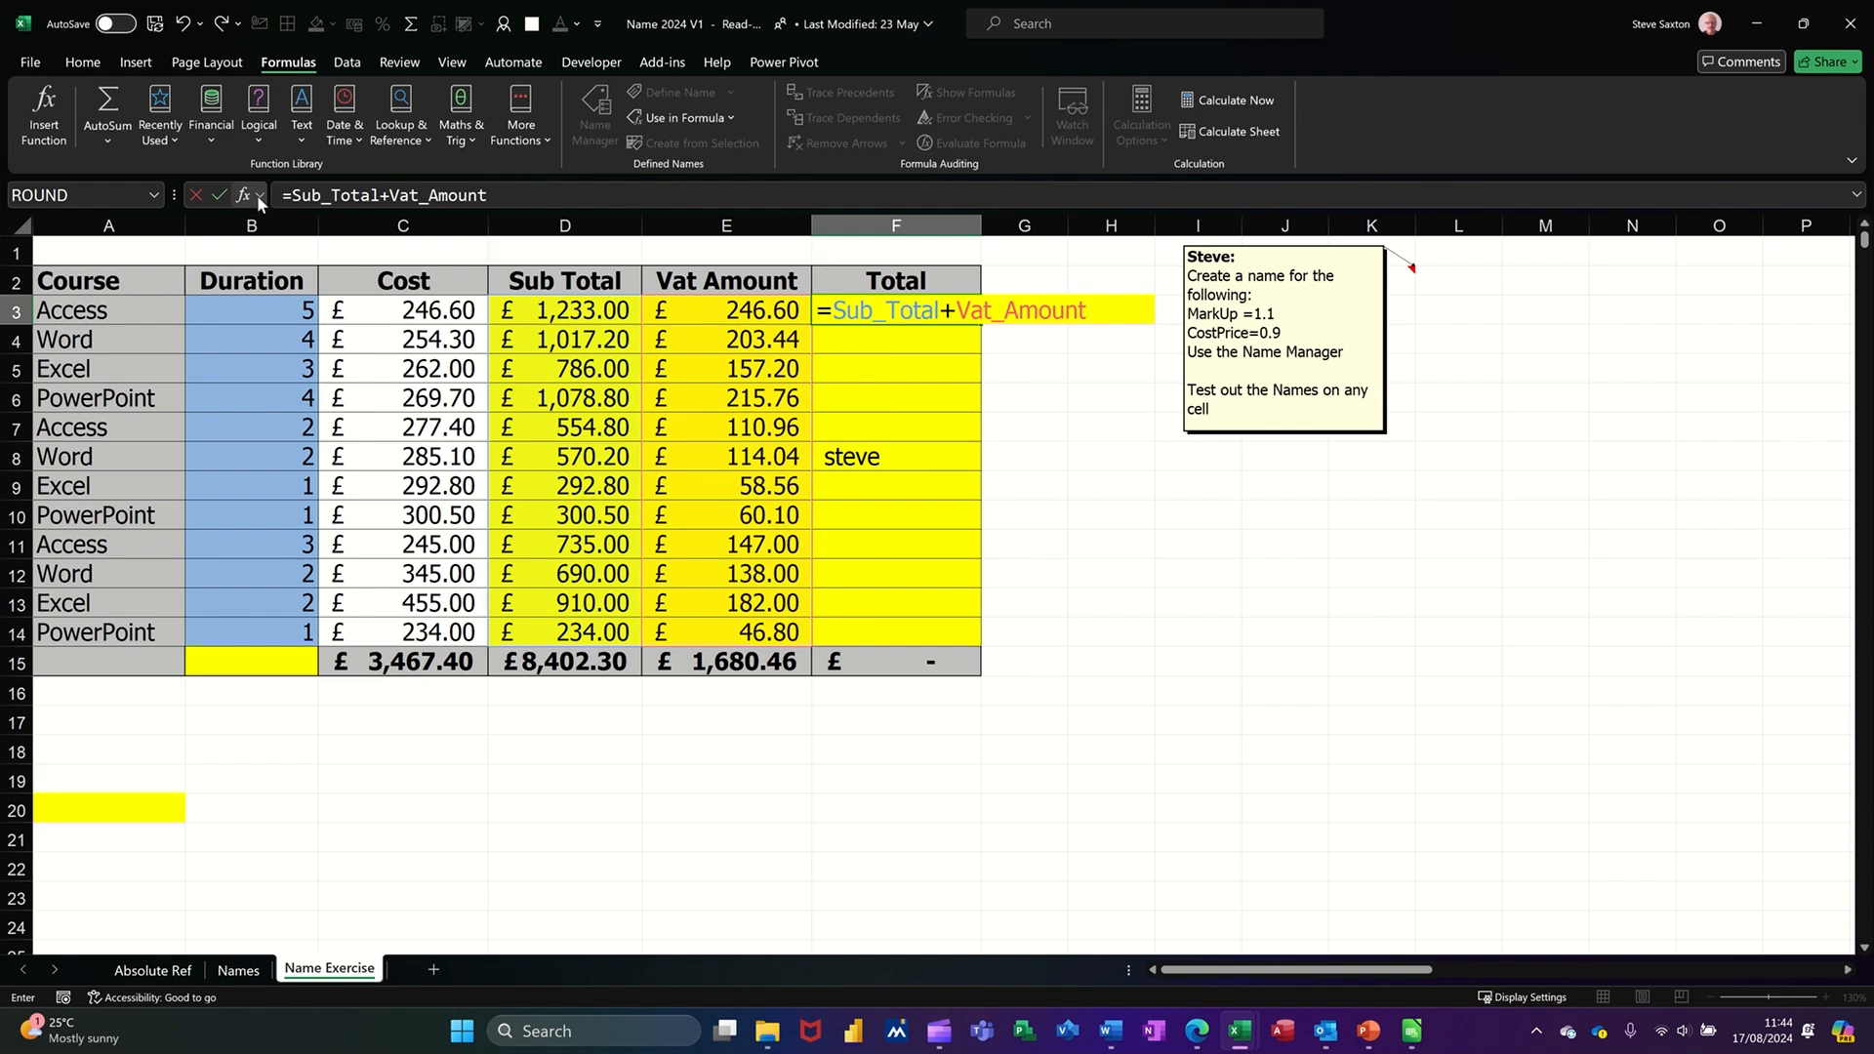
left_click(221, 195)
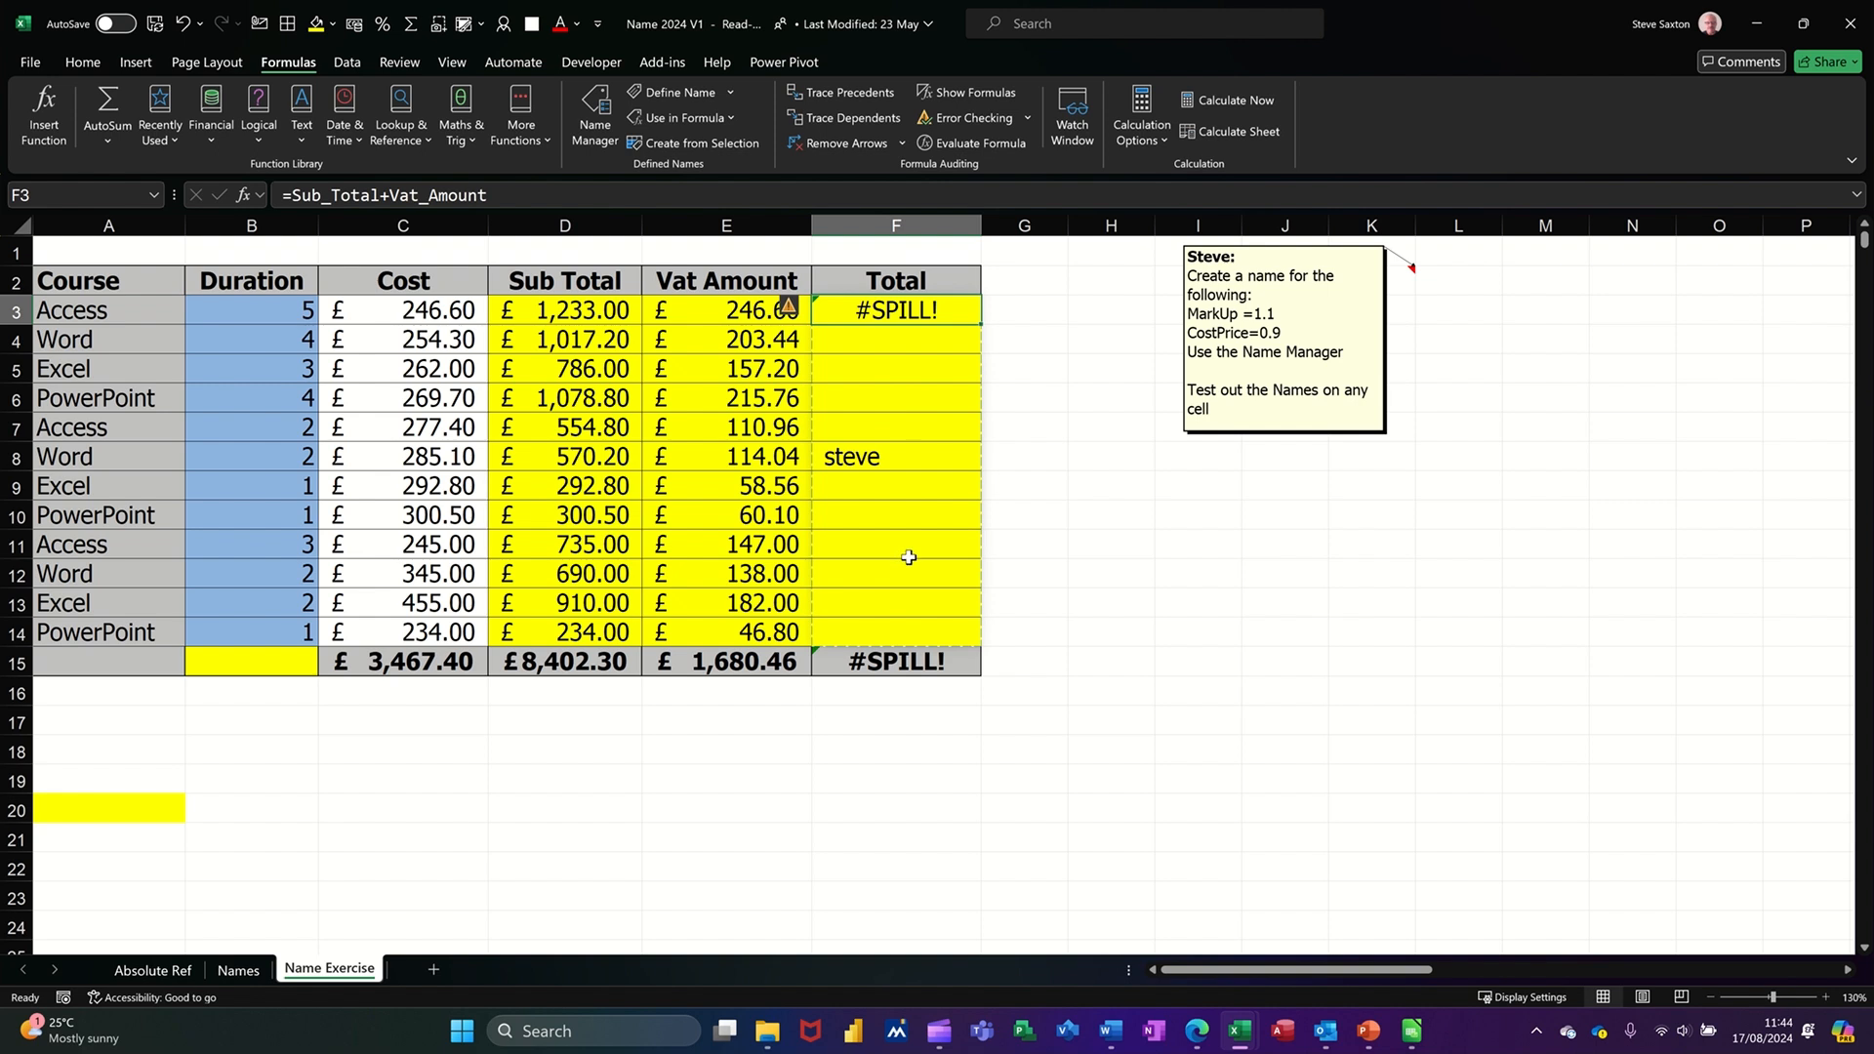
Delete the text blocking the Total column in cell F8, and clear the cells F4:F14 below the formula
left_click(865, 460)
key("Delete")
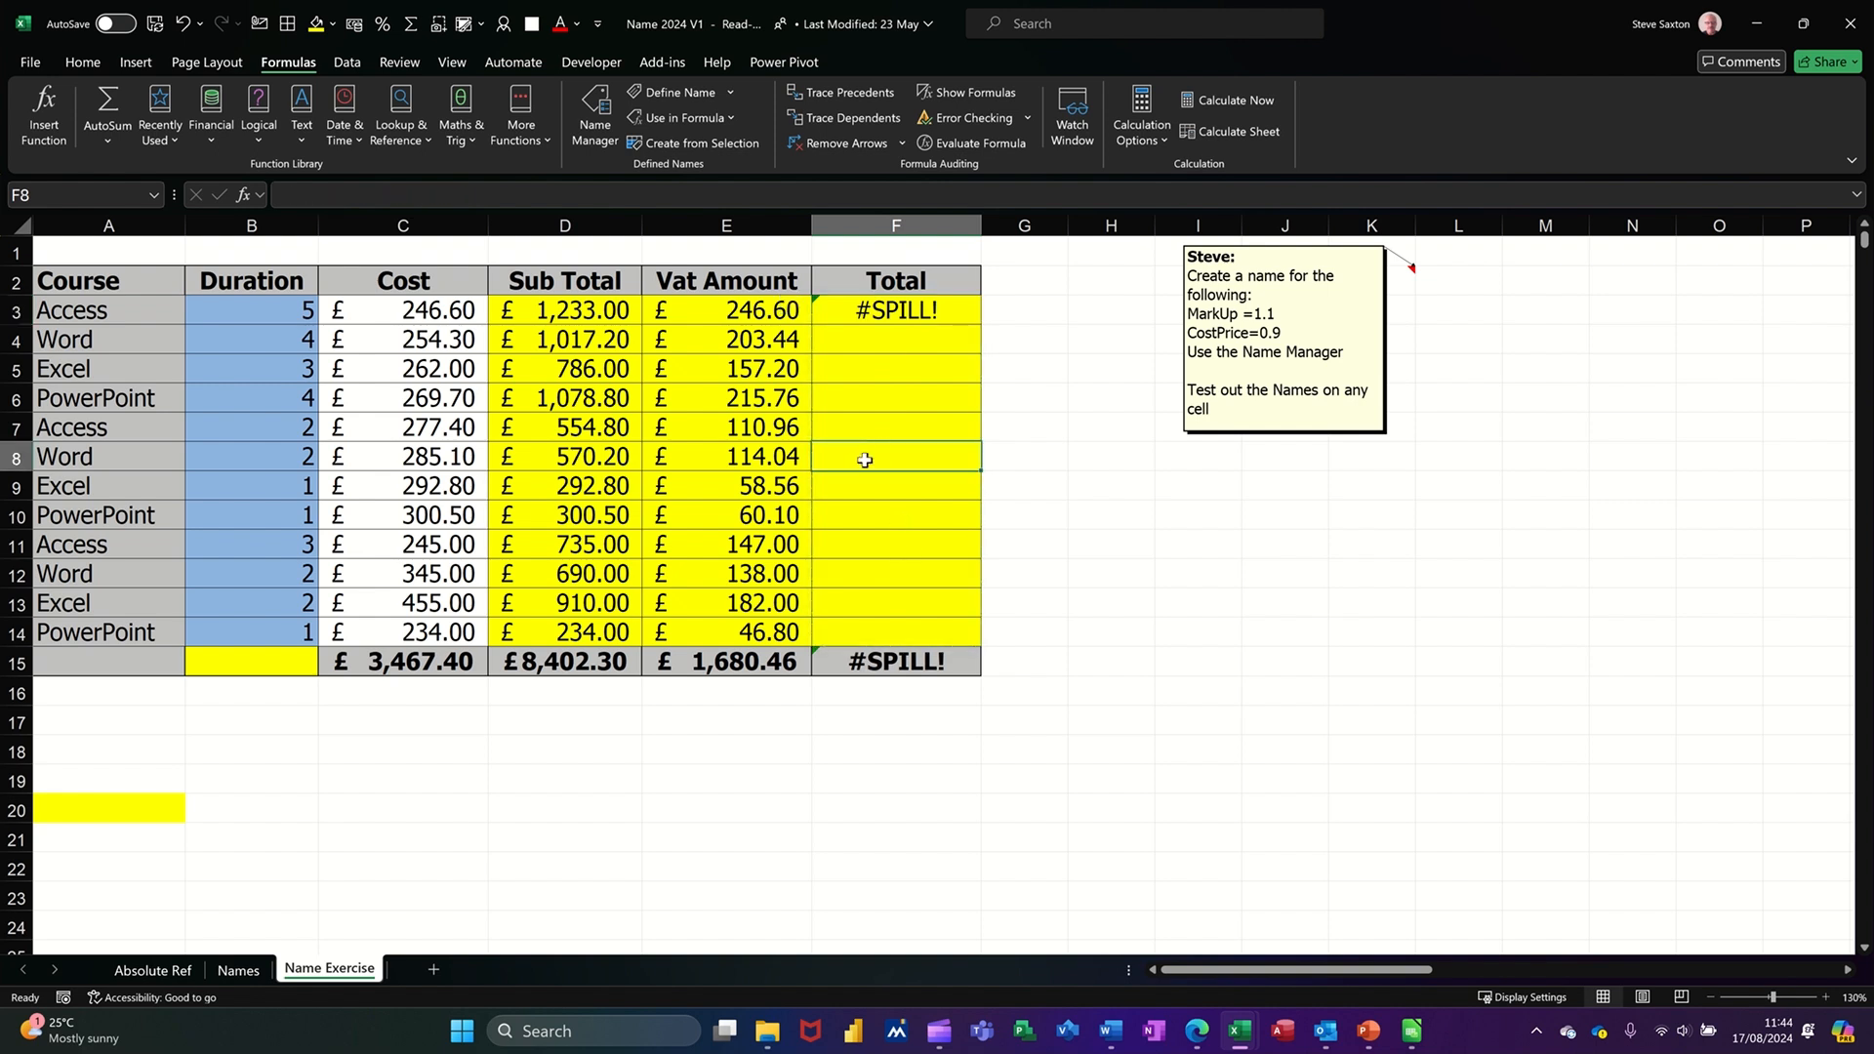
left_click(866, 487)
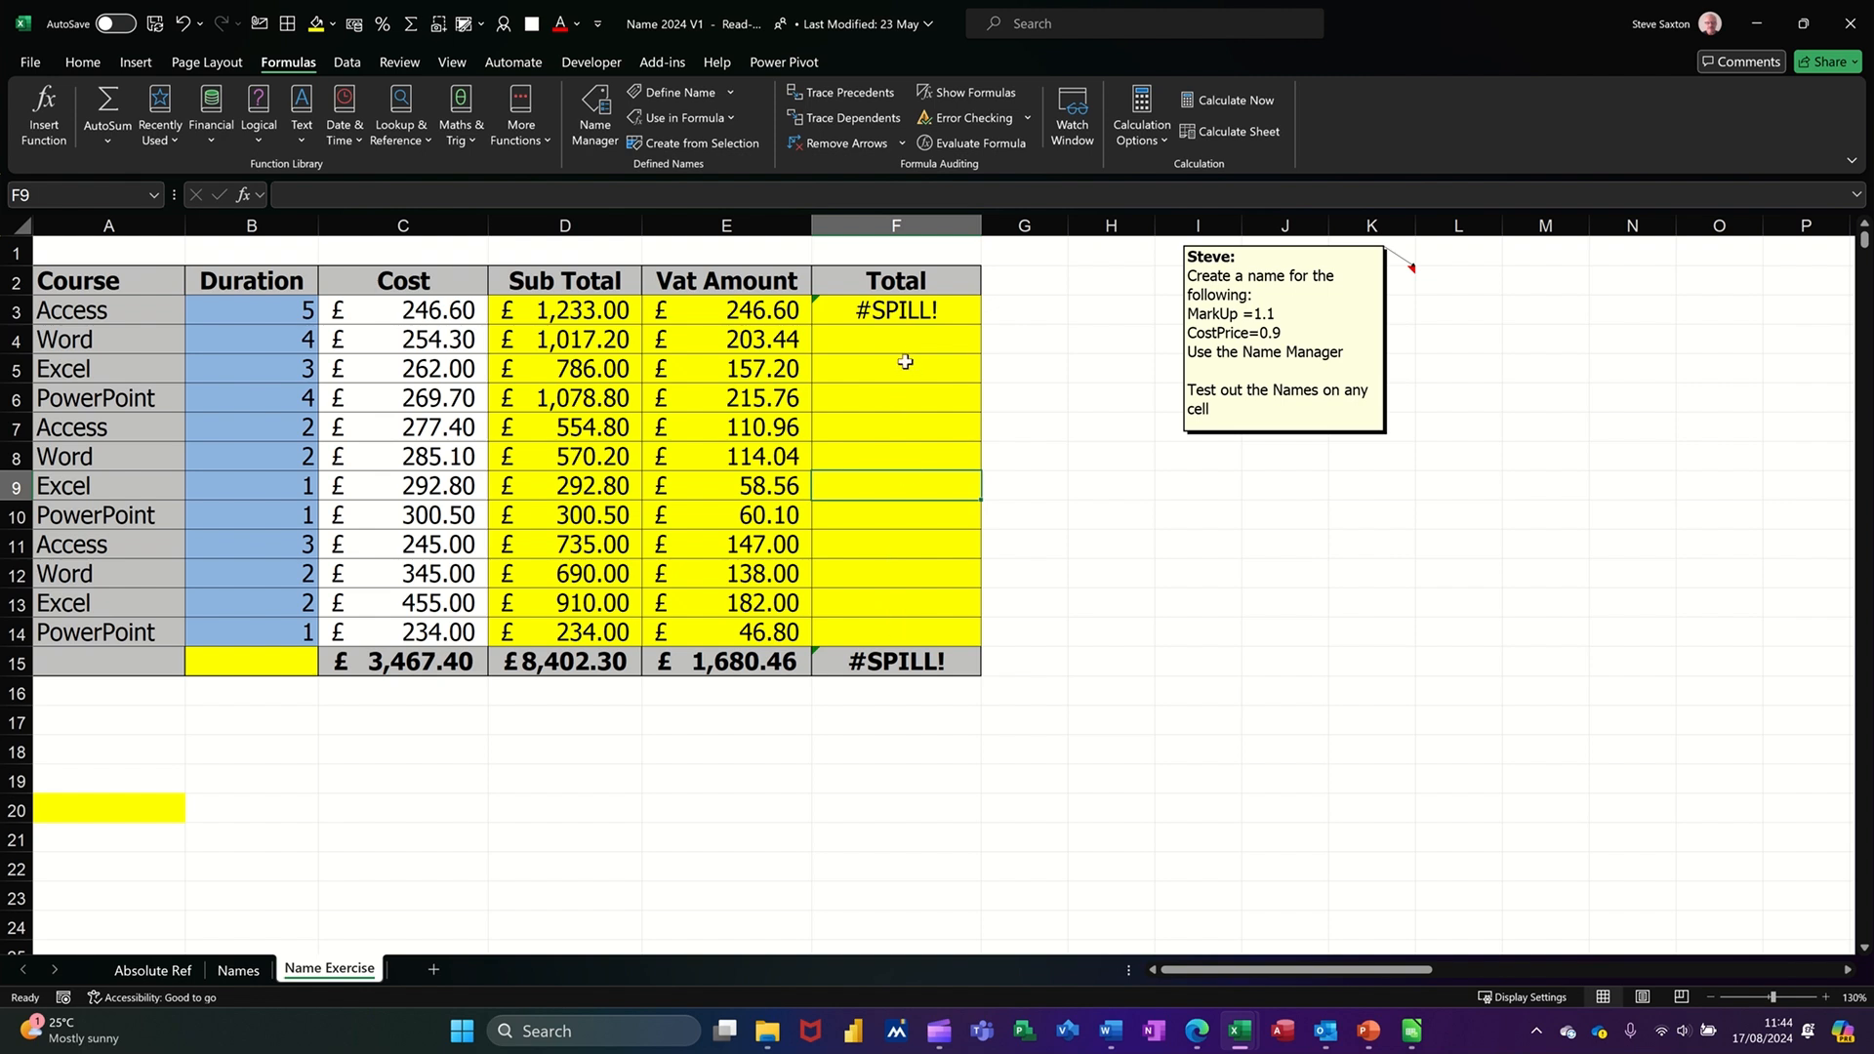
left_click_drag(902, 342, 889, 616)
key("Delete")
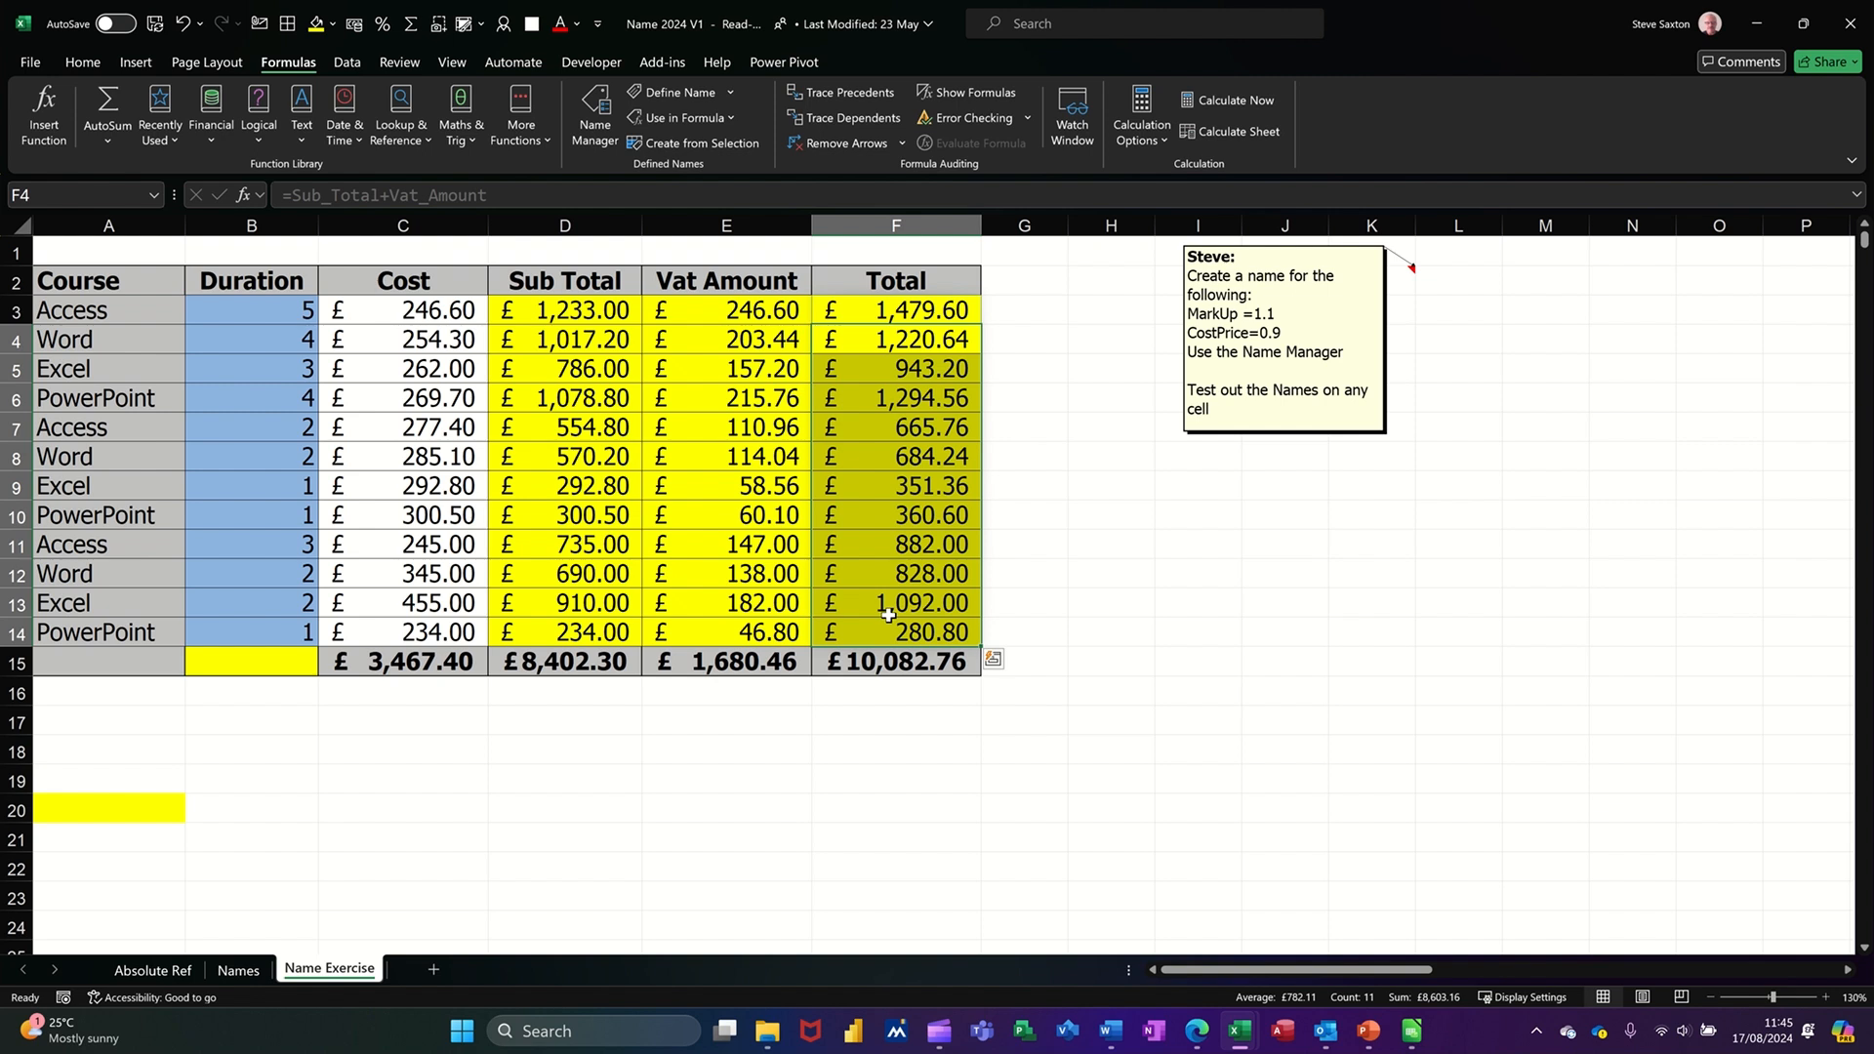
left_click(774, 507)
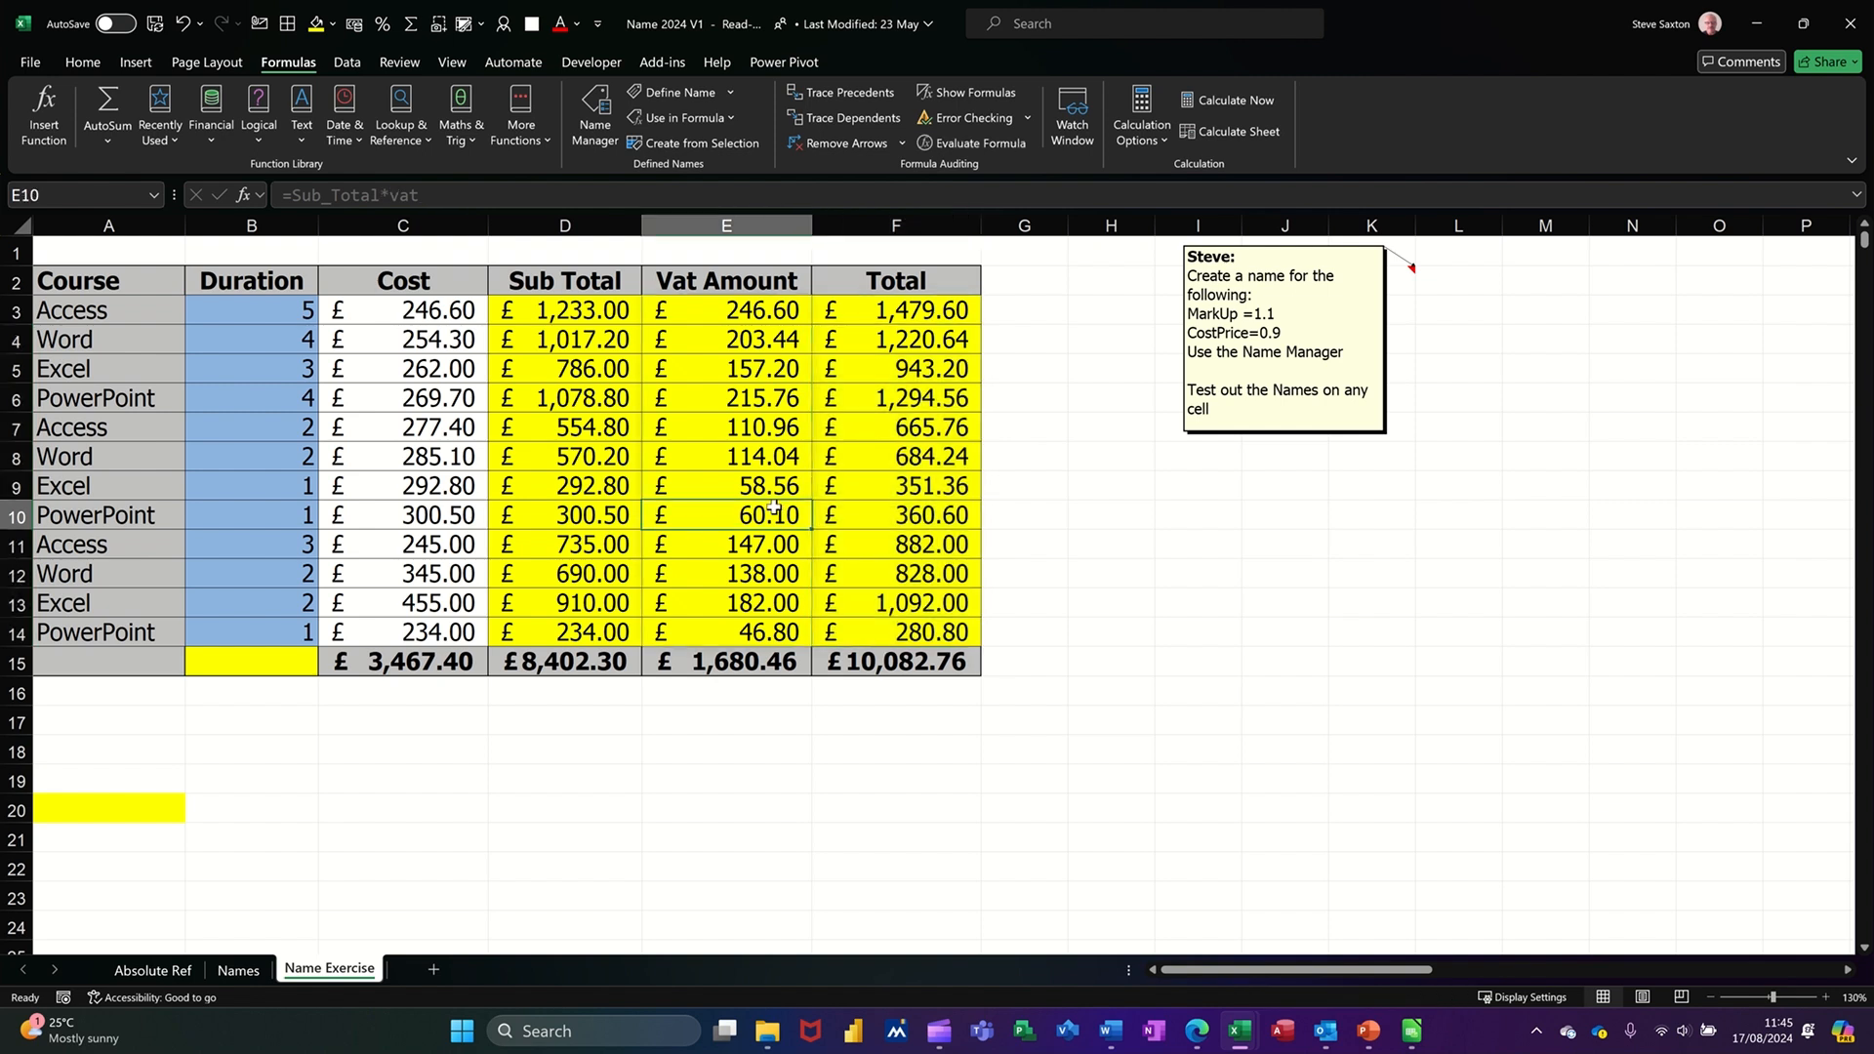